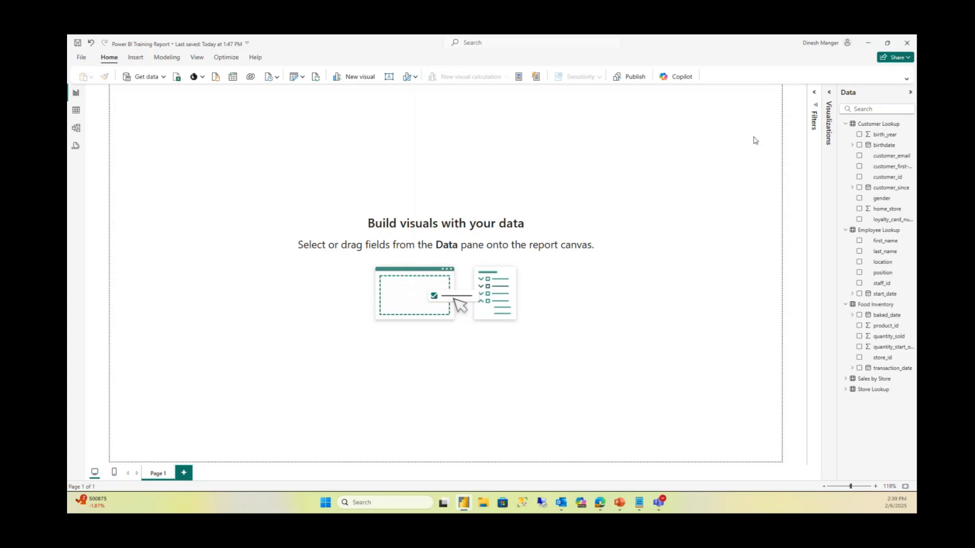
Expand the Filters and Visualizations panes and look through the options for getting, importing or removing visuals
click(816, 93)
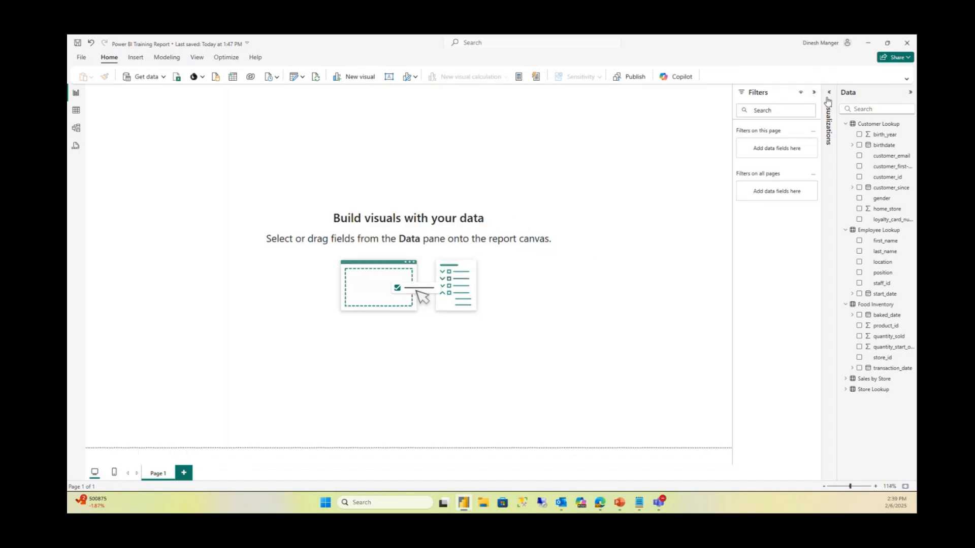
click(828, 94)
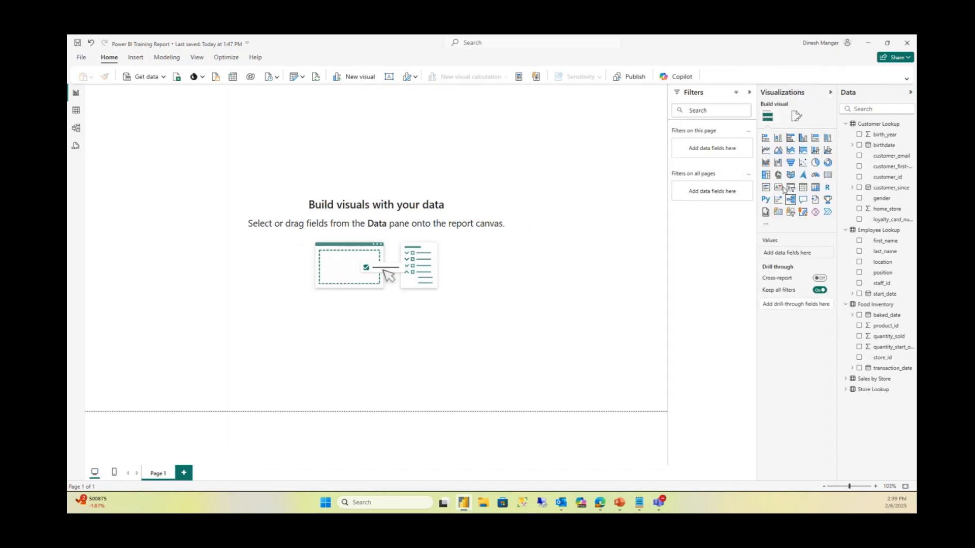
click(768, 226)
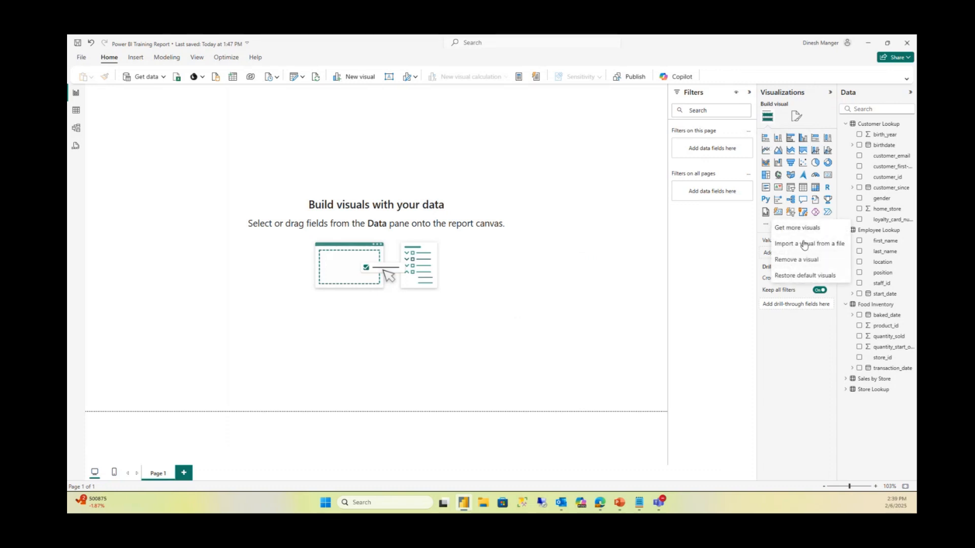
click(764, 235)
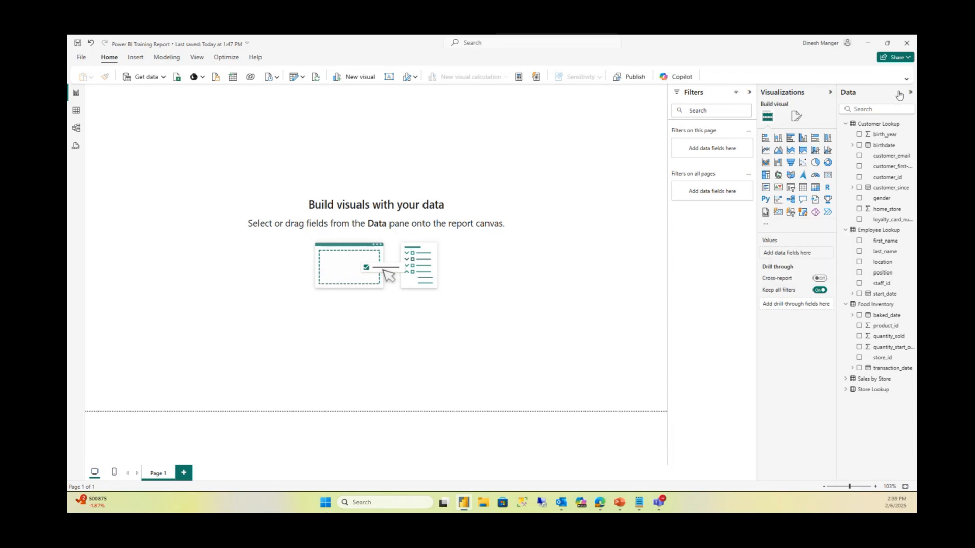
Collapse all expanded tables in the Data pane and fold away the Visualizations and Filters panes
click(846, 125)
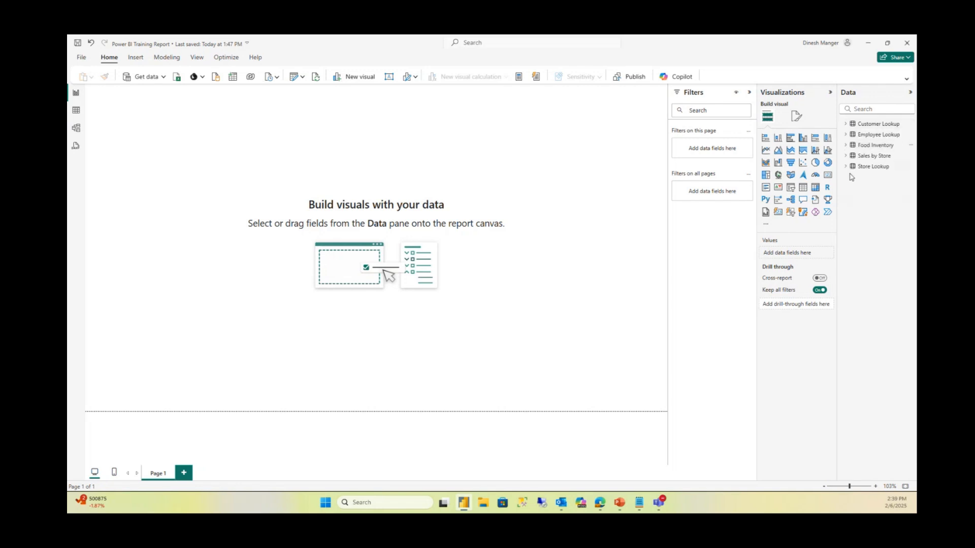
click(830, 92)
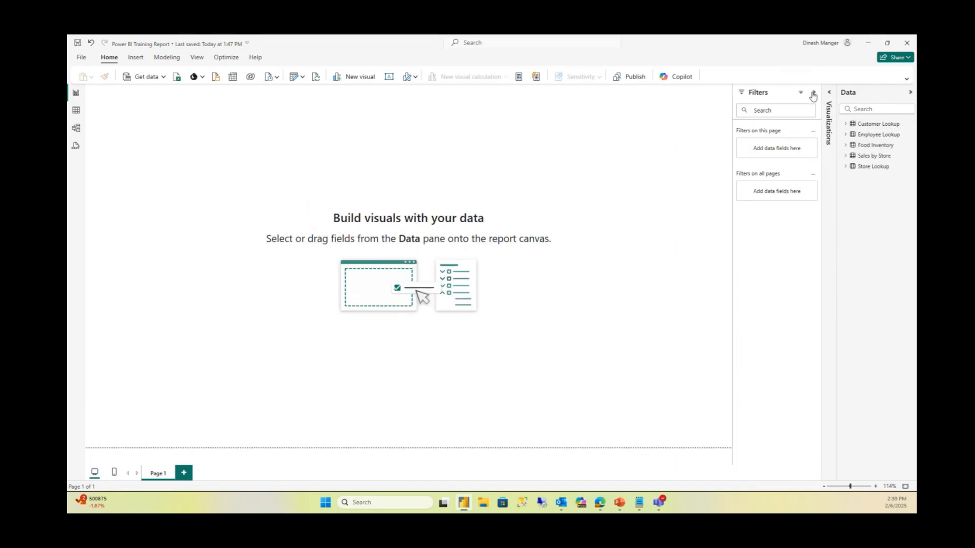
click(814, 93)
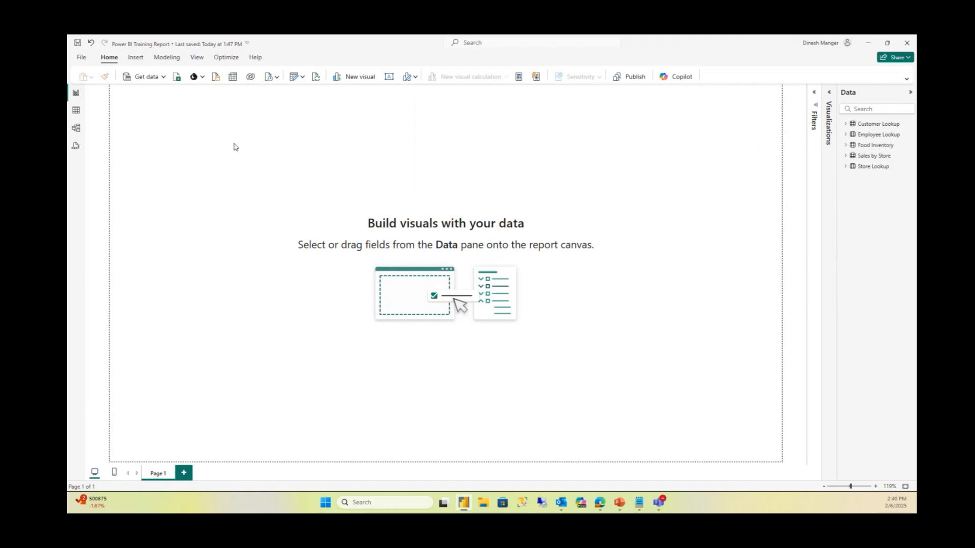
Switch to the table view and examine the rows of the Employee Lookup, Food Inventory and Customer Lookup tables
click(74, 111)
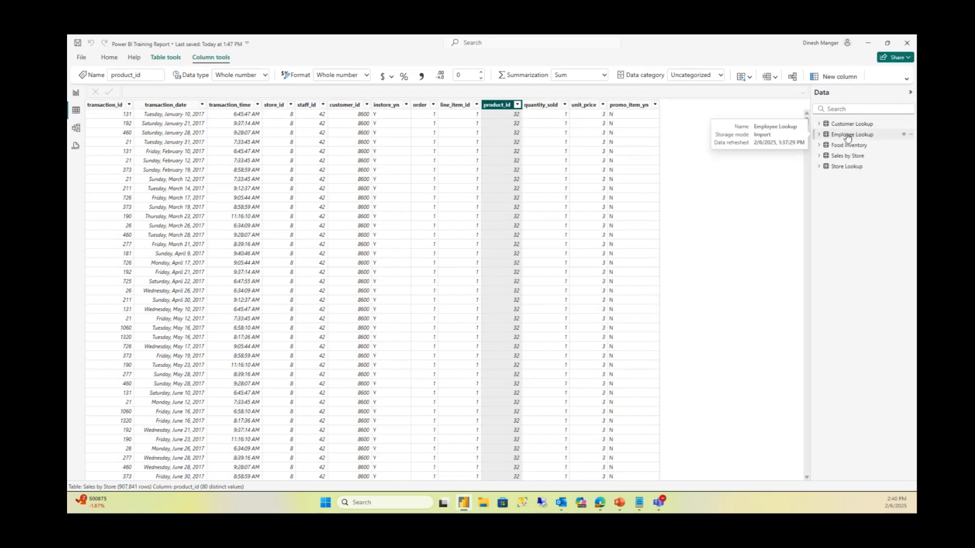
click(847, 135)
click(848, 145)
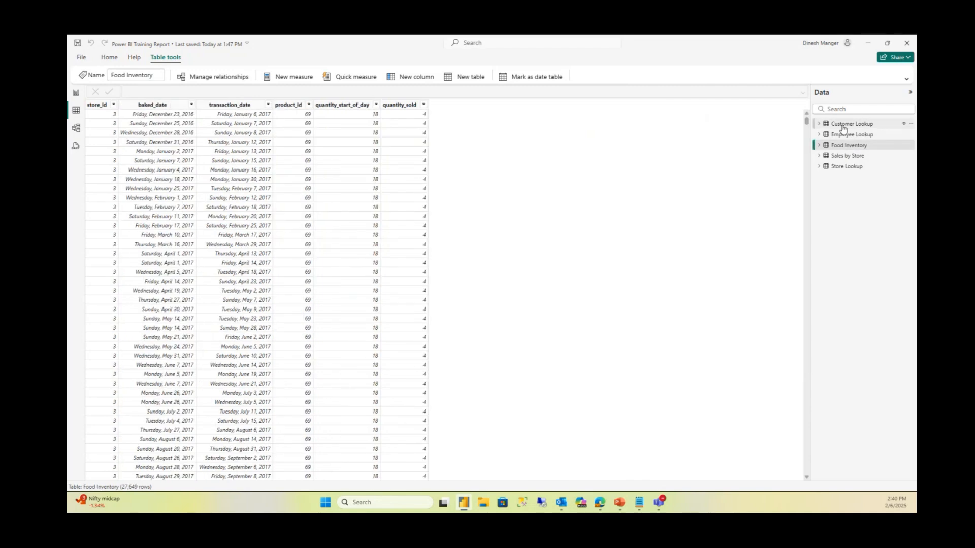
click(843, 126)
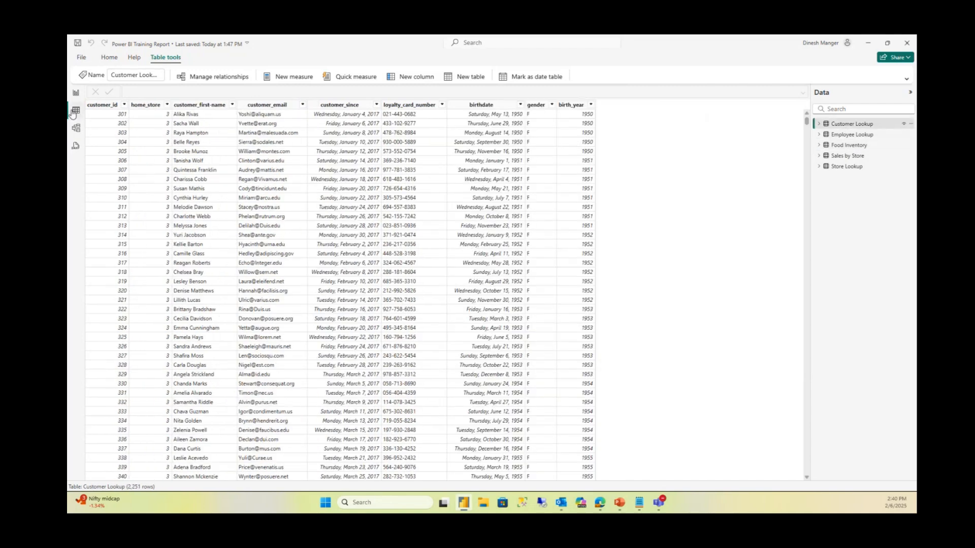
Examine the model's relationship diagram and the DAX query view, ending back in the report view
click(76, 131)
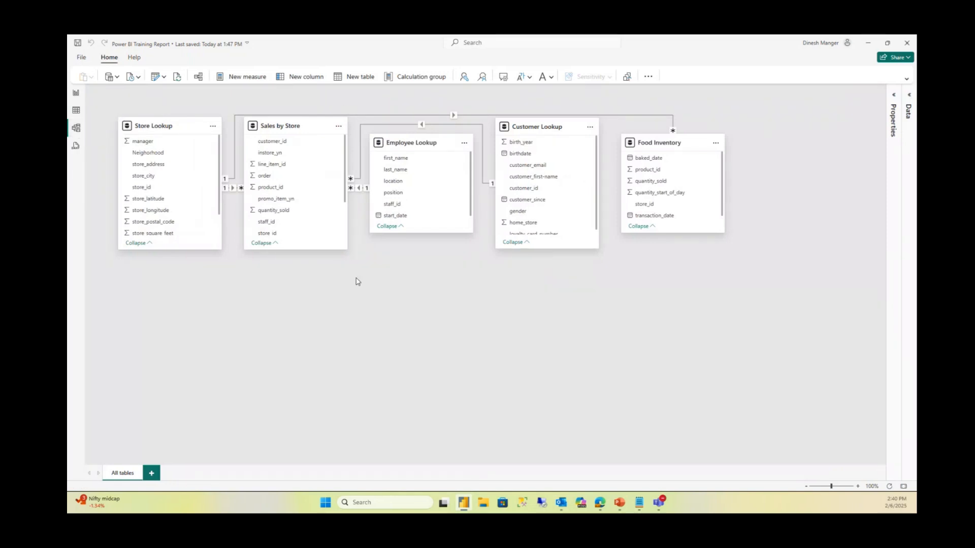
click(75, 147)
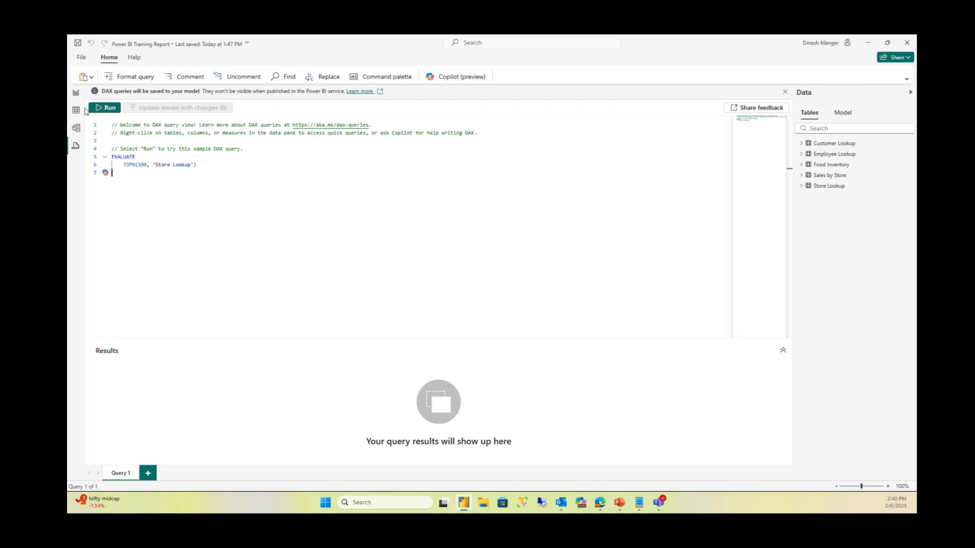
click(76, 93)
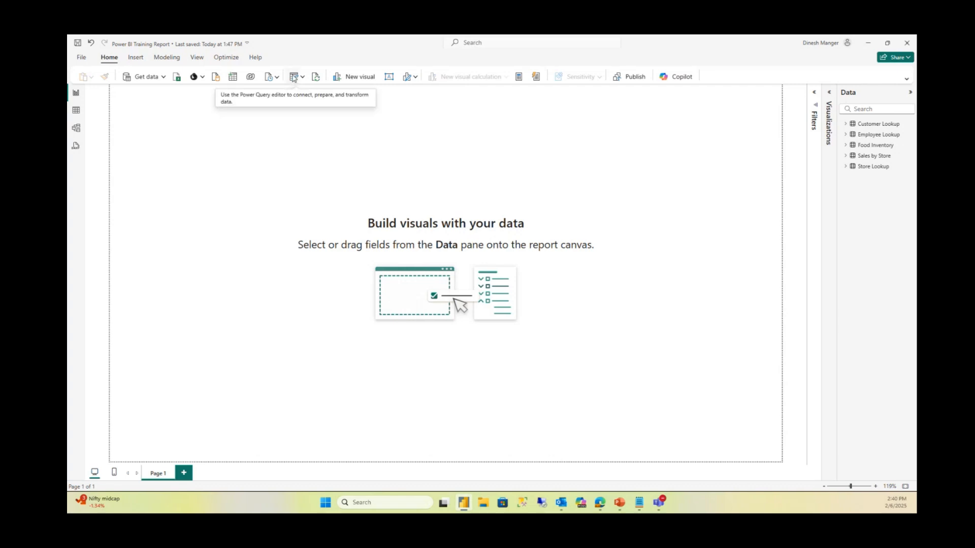
Open the complete Get Data connector list and select the Folder source
click(164, 77)
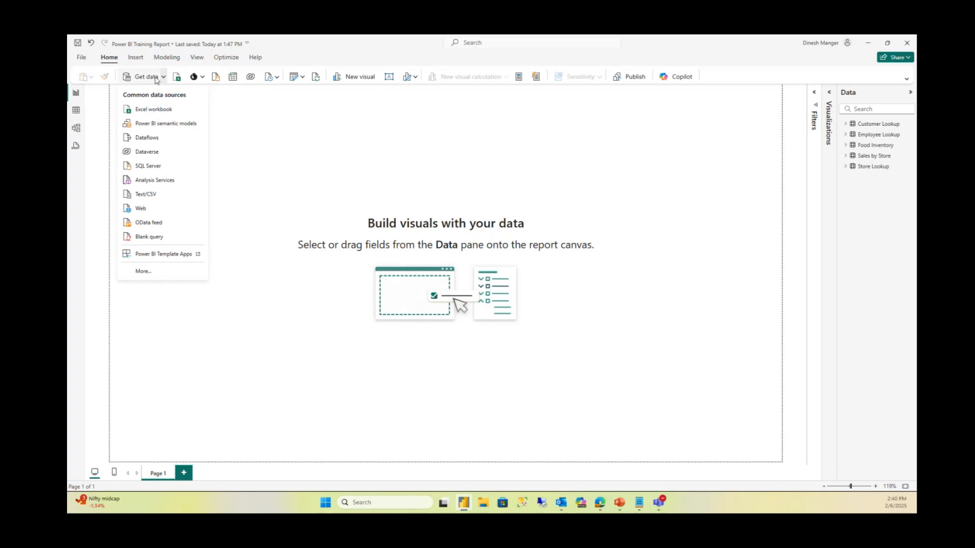
click(165, 272)
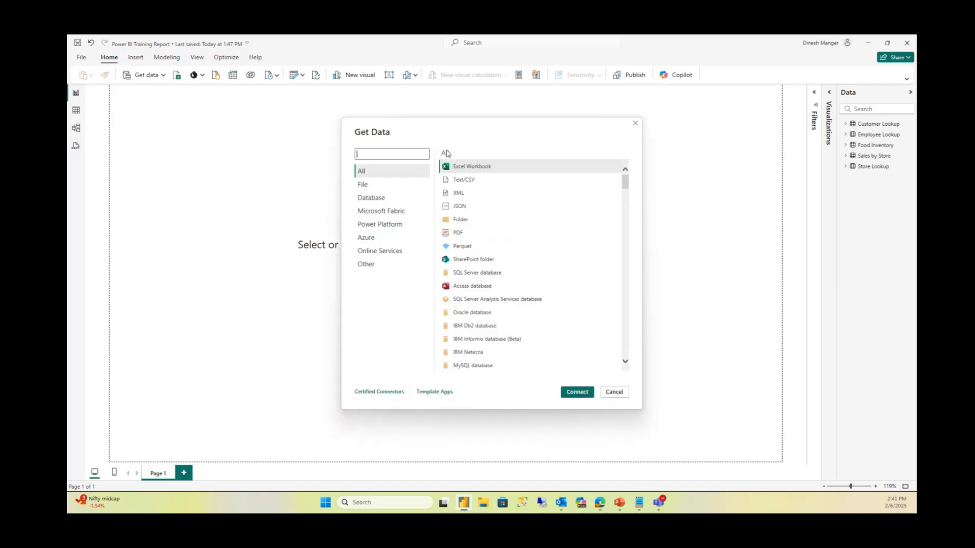
click(627, 183)
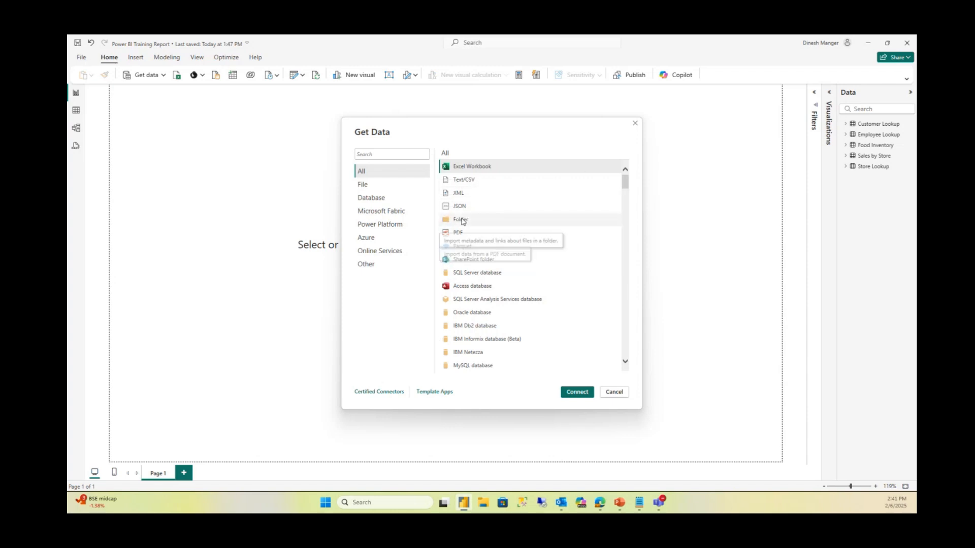
click(477, 223)
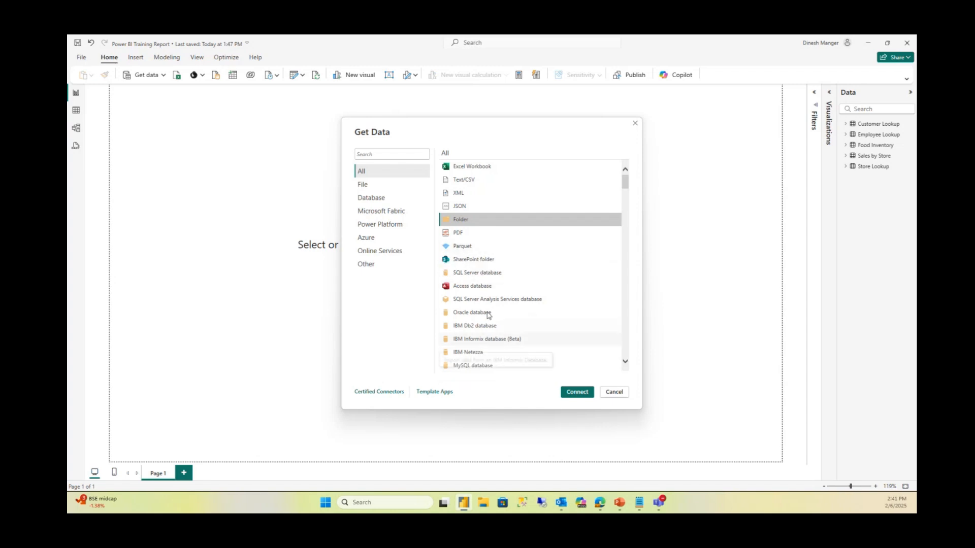
Browse the connectors in the Database, Microsoft Fabric, Power Platform, Azure and Online Services categories
click(387, 198)
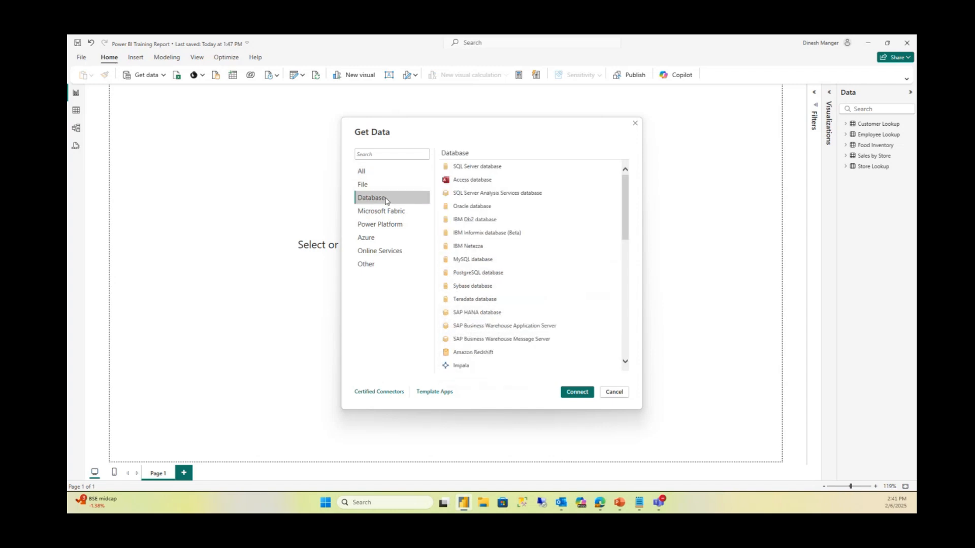
drag(629, 186, 635, 160)
click(384, 211)
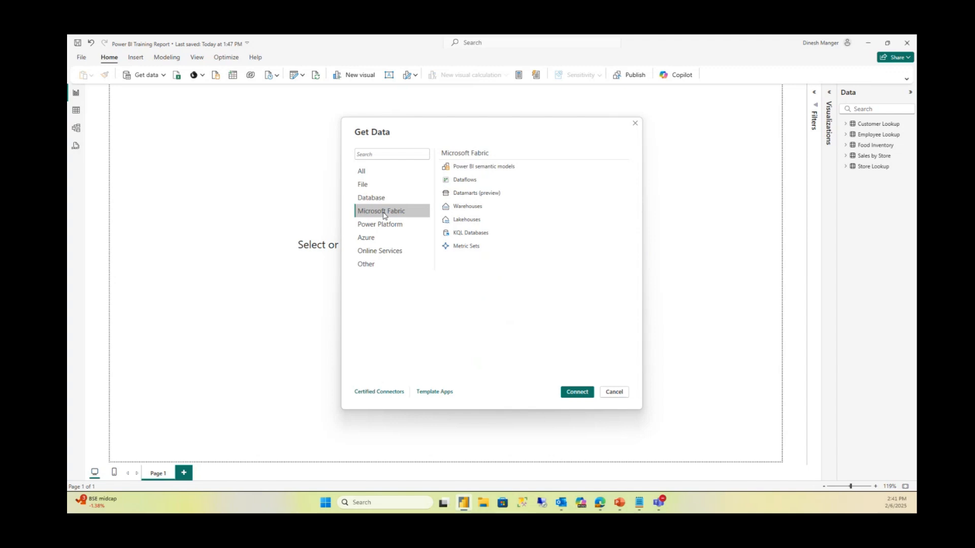
click(382, 224)
click(374, 238)
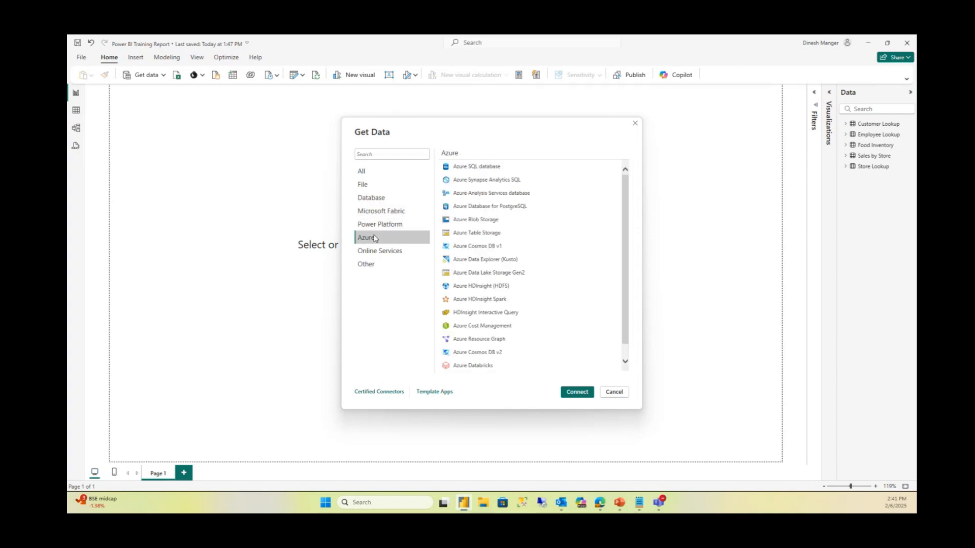
click(394, 252)
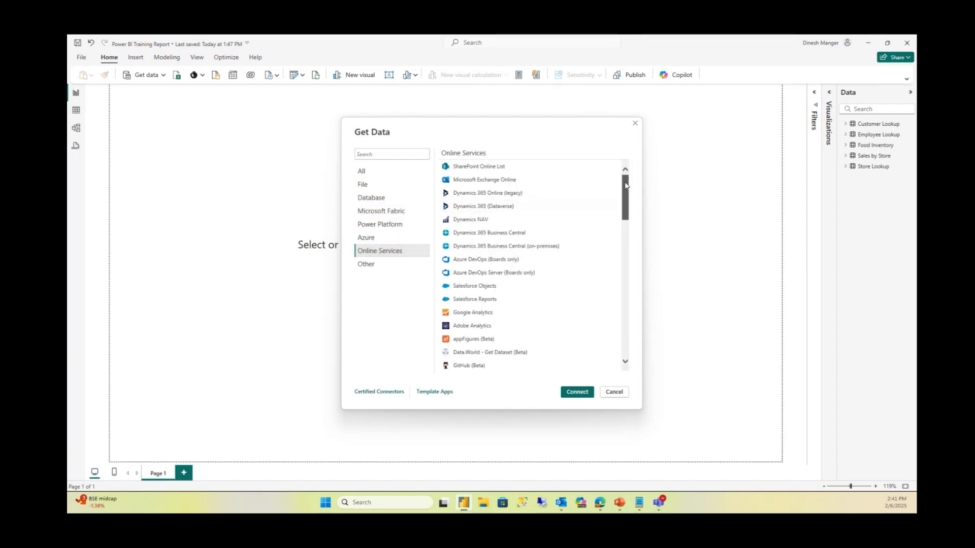
drag(626, 191, 616, 213)
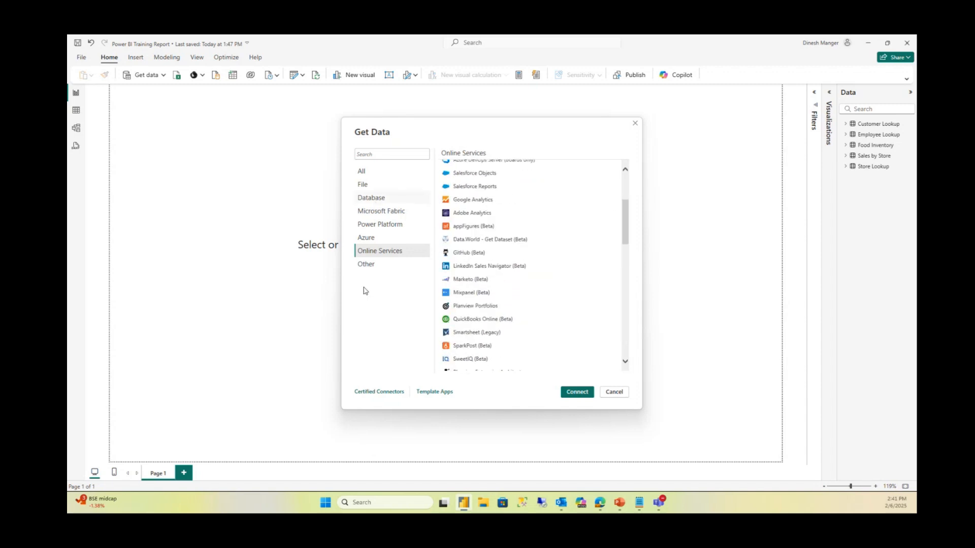
Examine the connectors in the Other category, including ODBC, Python script and Web
click(376, 266)
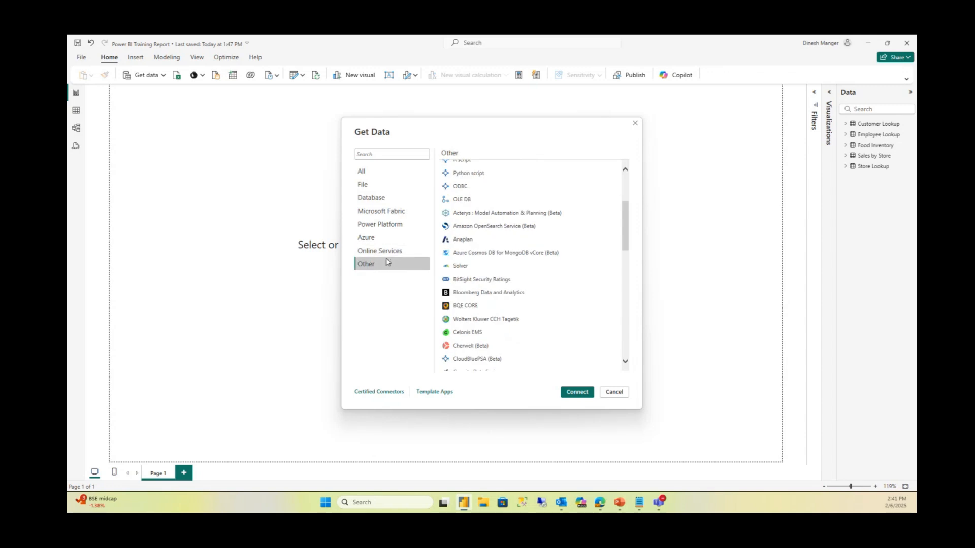
click(514, 188)
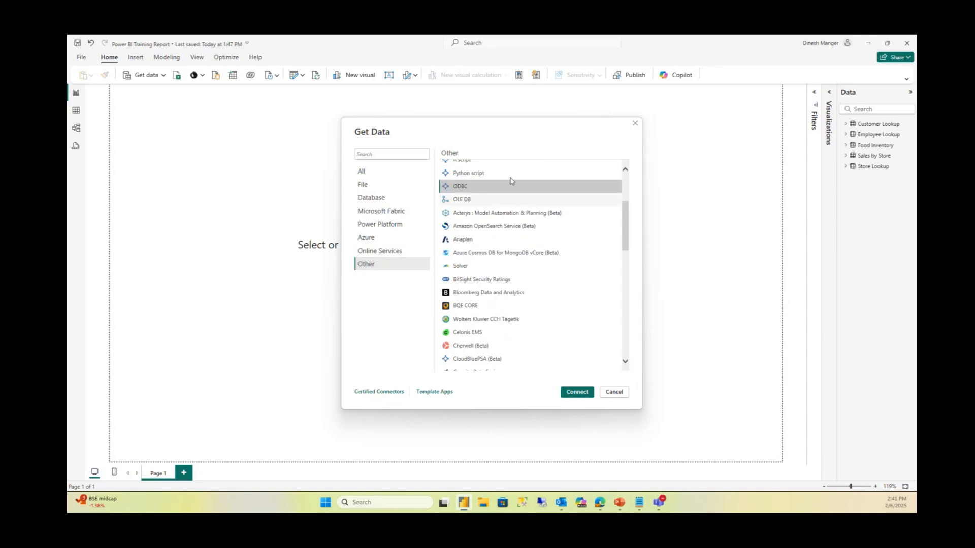
click(508, 176)
click(500, 185)
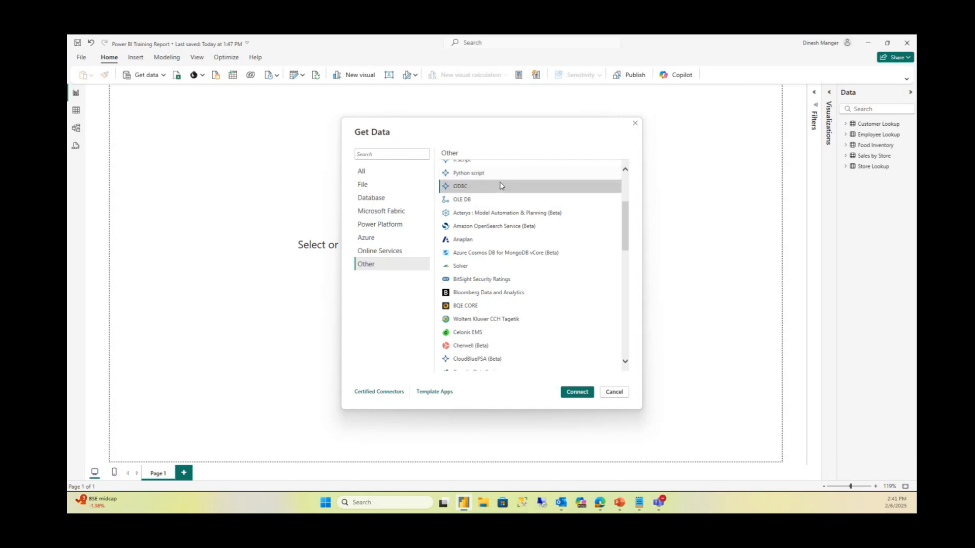
scroll(621, 195, up, 3)
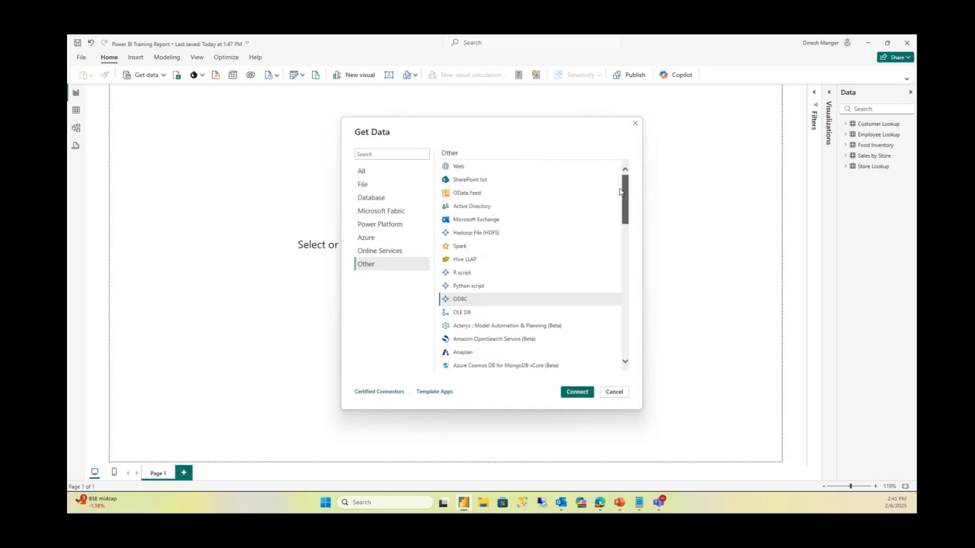
click(468, 166)
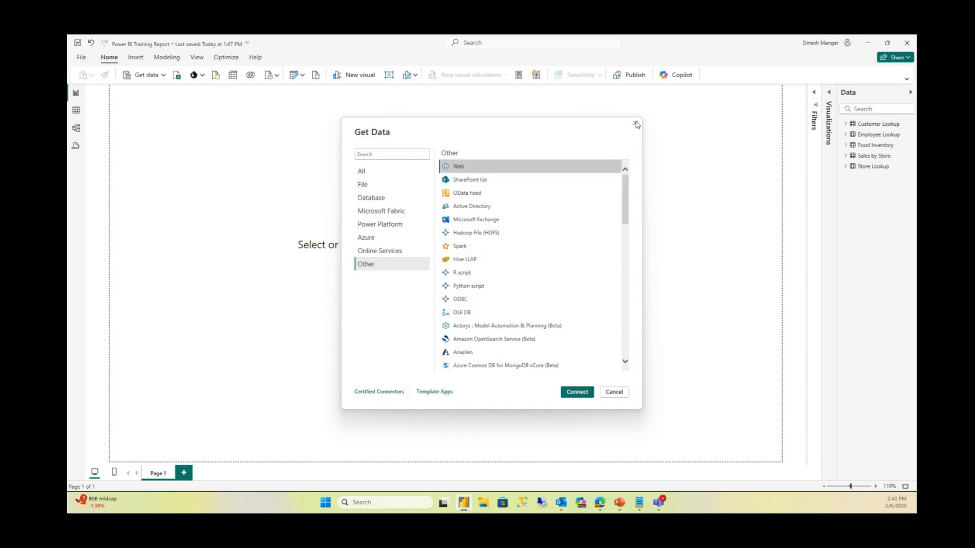
Choose the Text/CSV connector from all sources and open the Product Lookup file from the Sales Dataset folder
click(371, 172)
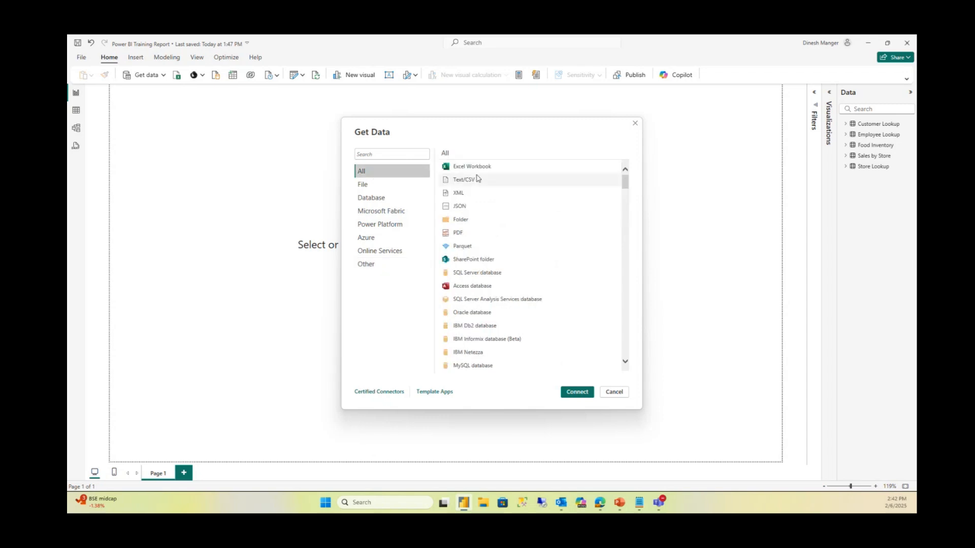
click(488, 180)
click(578, 392)
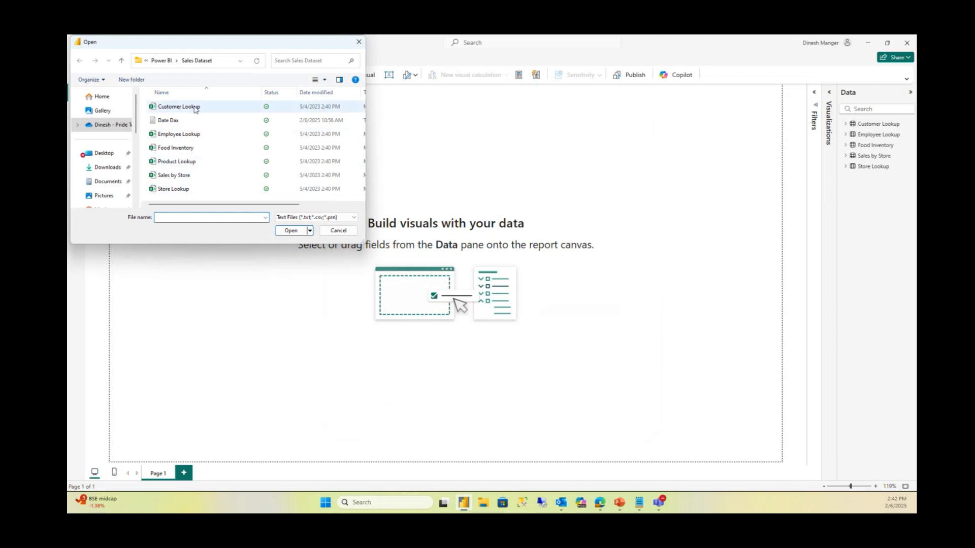
click(181, 162)
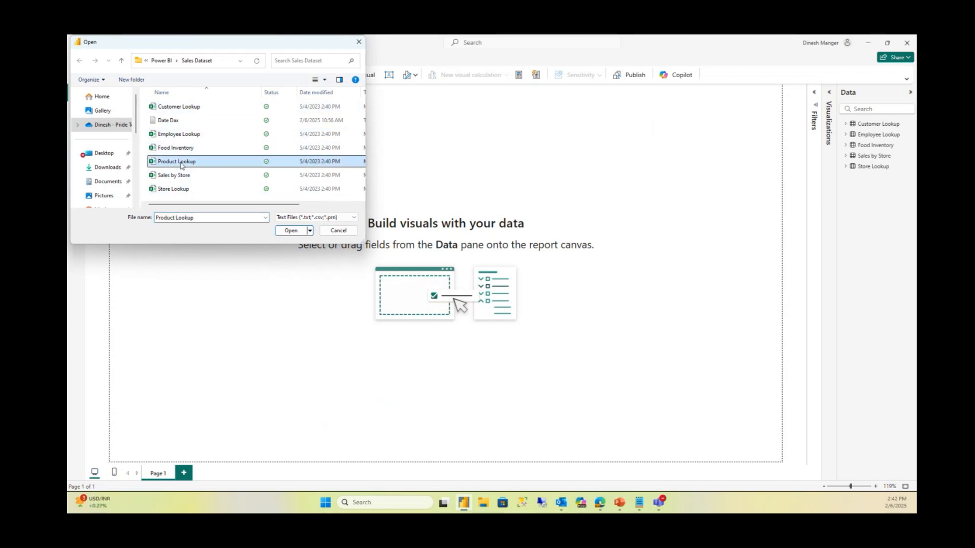
click(295, 232)
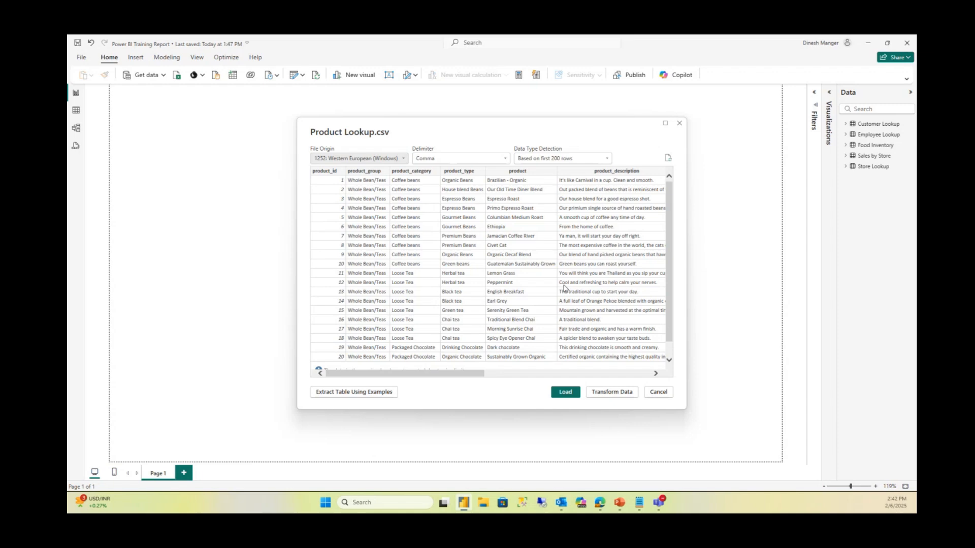
Review the columns in the Product Lookup preview, send the data to Power Query for transformation and maximize the editor window
drag(392, 376, 587, 375)
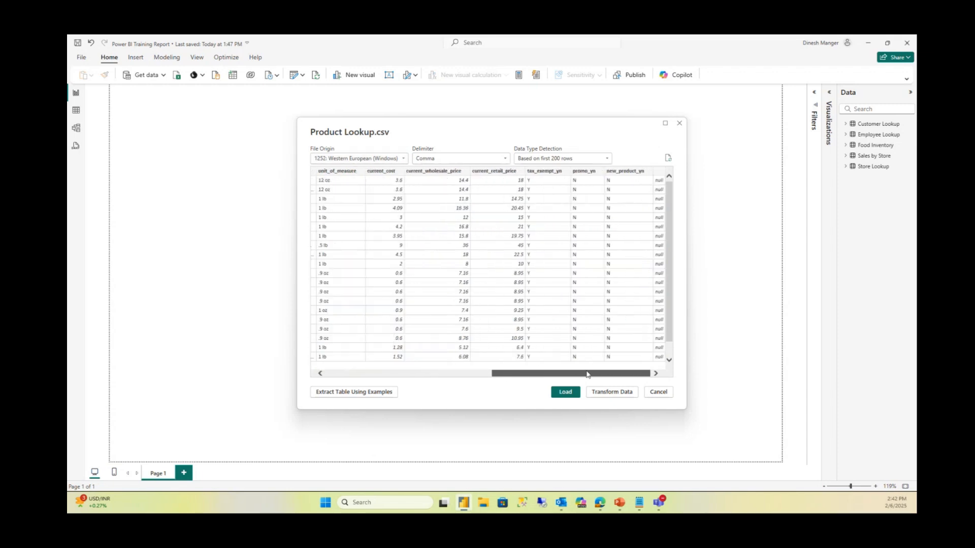
drag(525, 375, 374, 377)
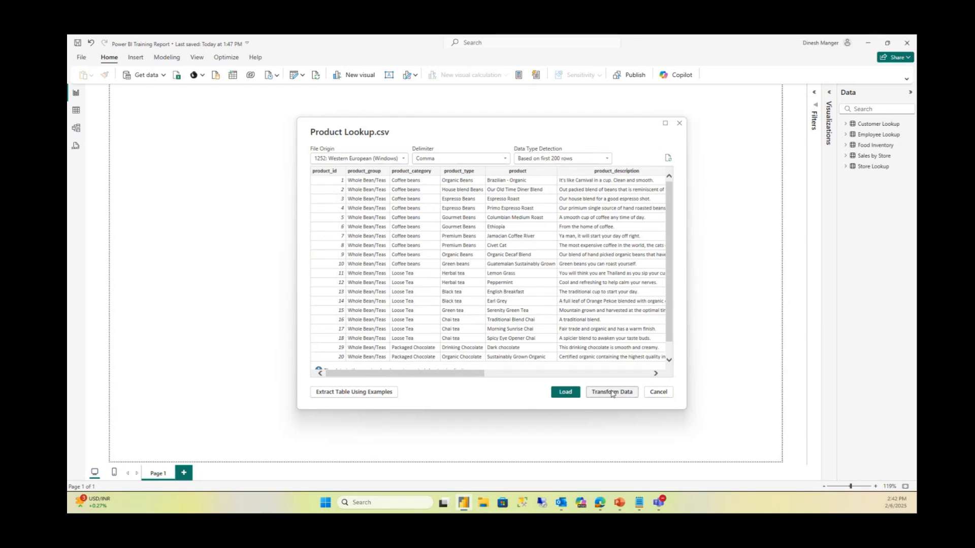
click(628, 392)
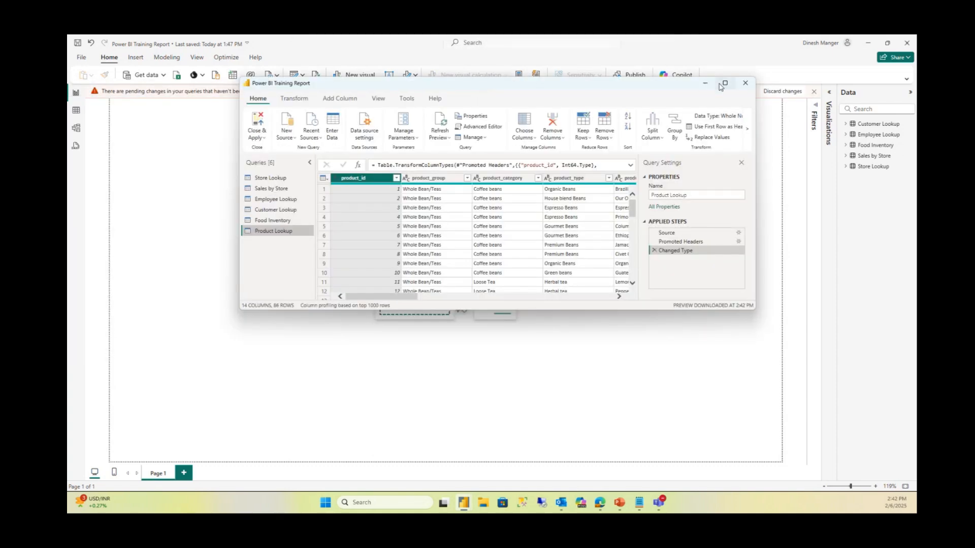
click(733, 85)
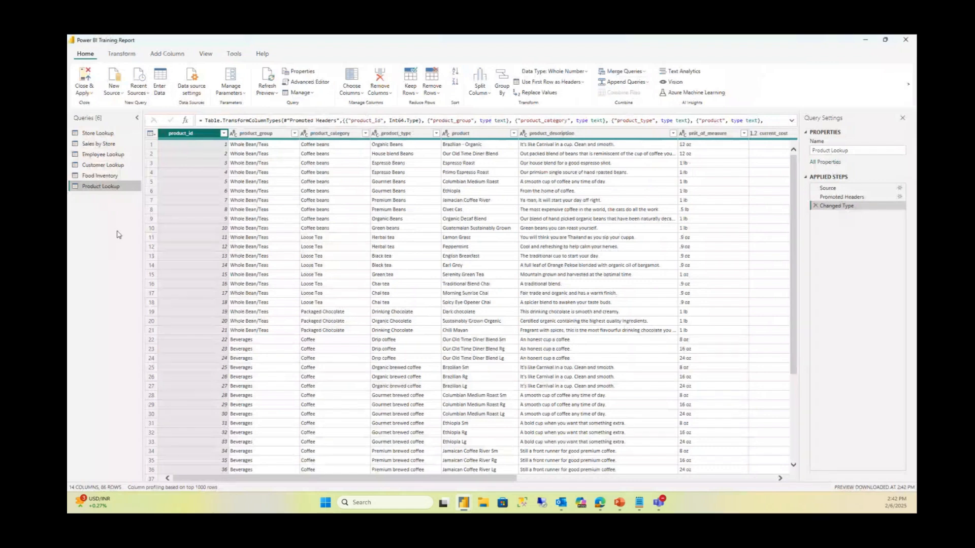
Review the Product Lookup columns from product_group, product_category and product_type through product and product_description
click(261, 136)
click(328, 135)
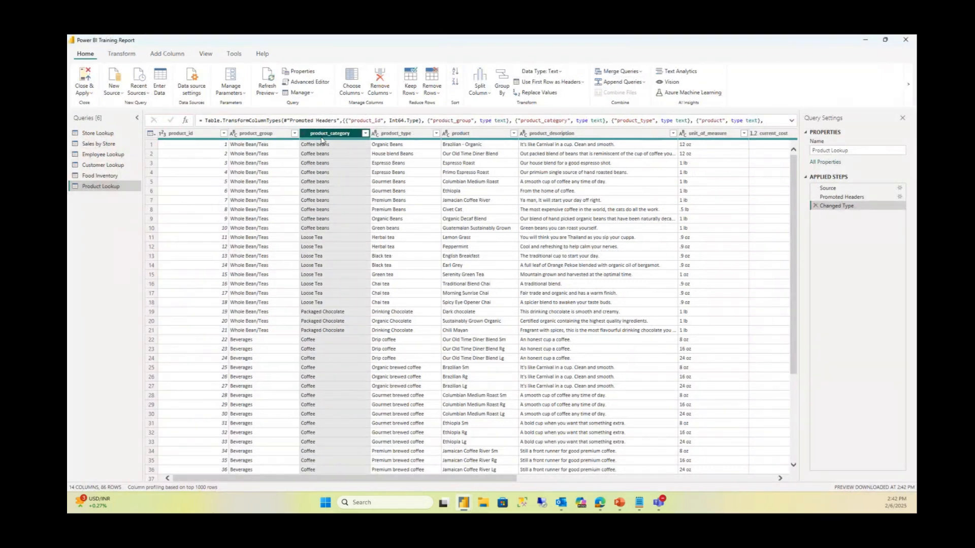
click(398, 135)
click(470, 136)
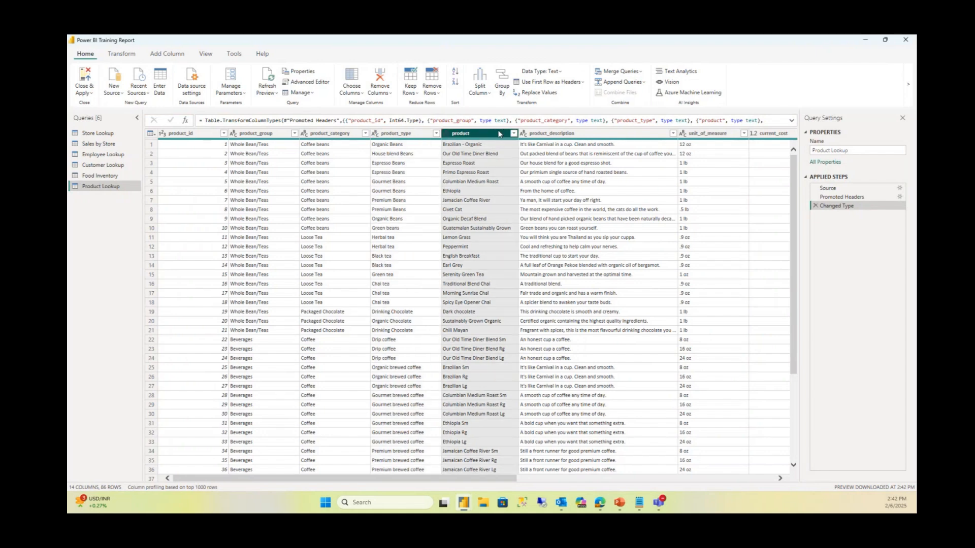
click(601, 135)
drag(389, 479, 693, 454)
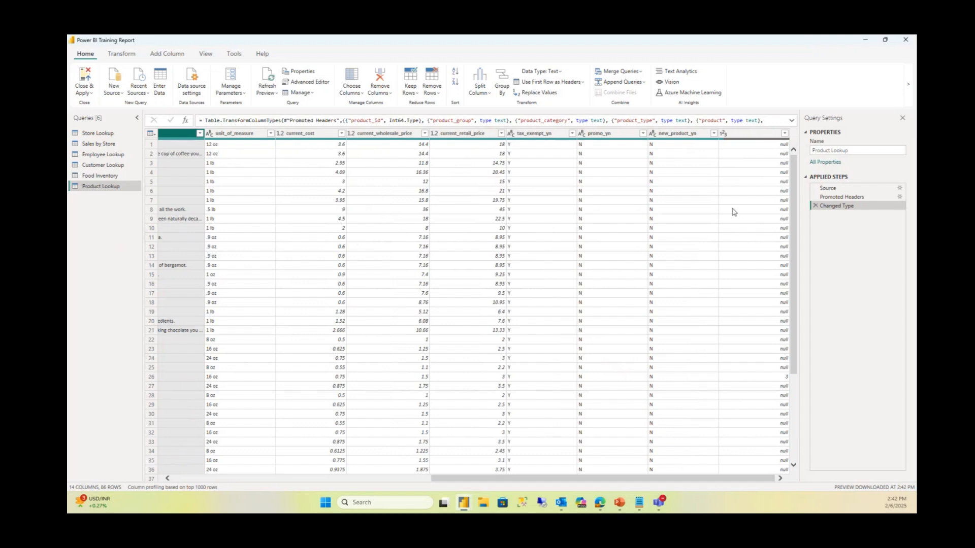
Examine the promo_yn filter options and the current_retail_price and tax_exempt_yn columns of Product Lookup
click(643, 134)
click(644, 135)
mouse_move(591, 200)
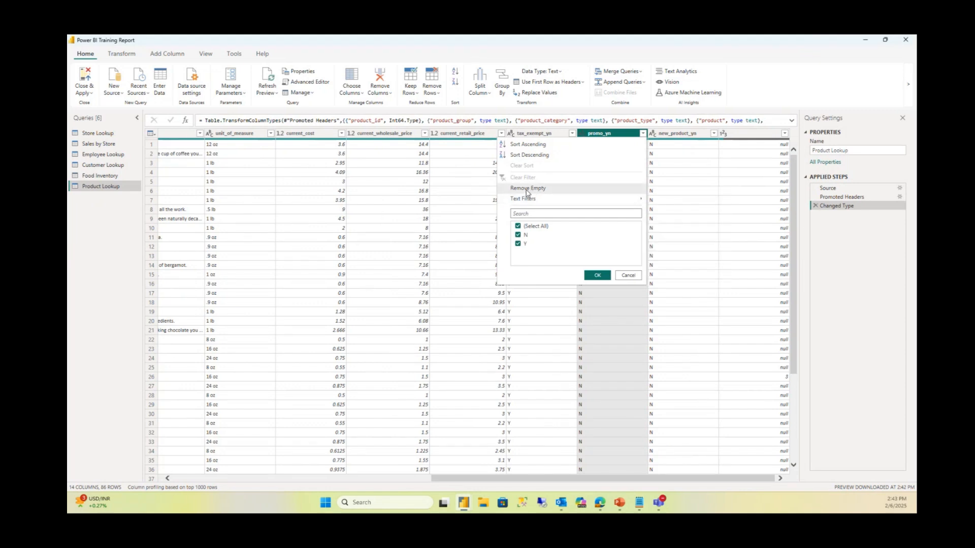
click(465, 134)
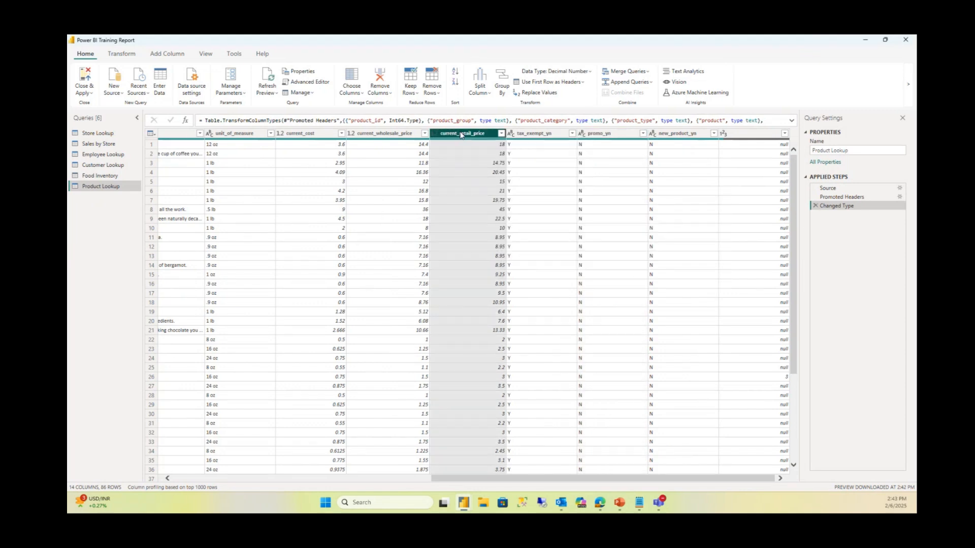
double_click(491, 134)
key(Return)
click(537, 135)
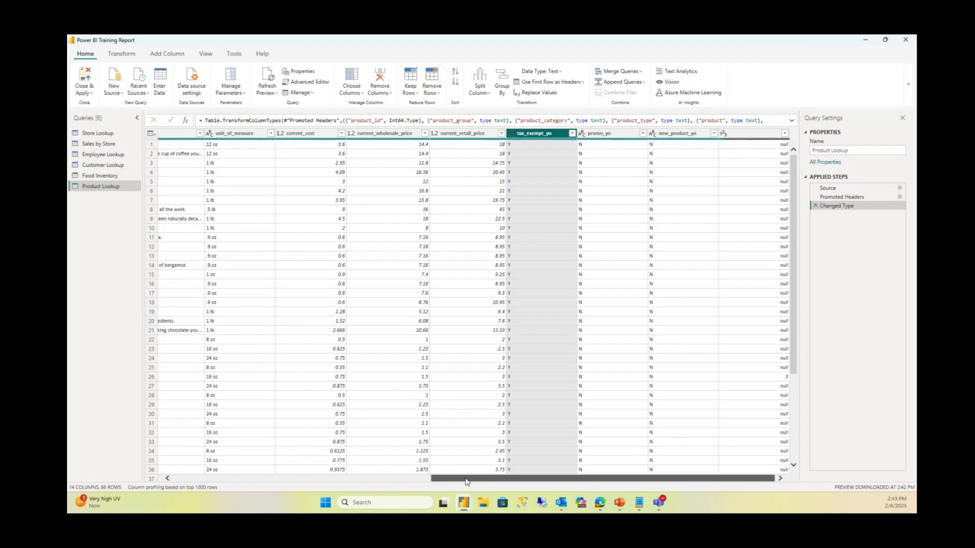
drag(466, 482, 270, 482)
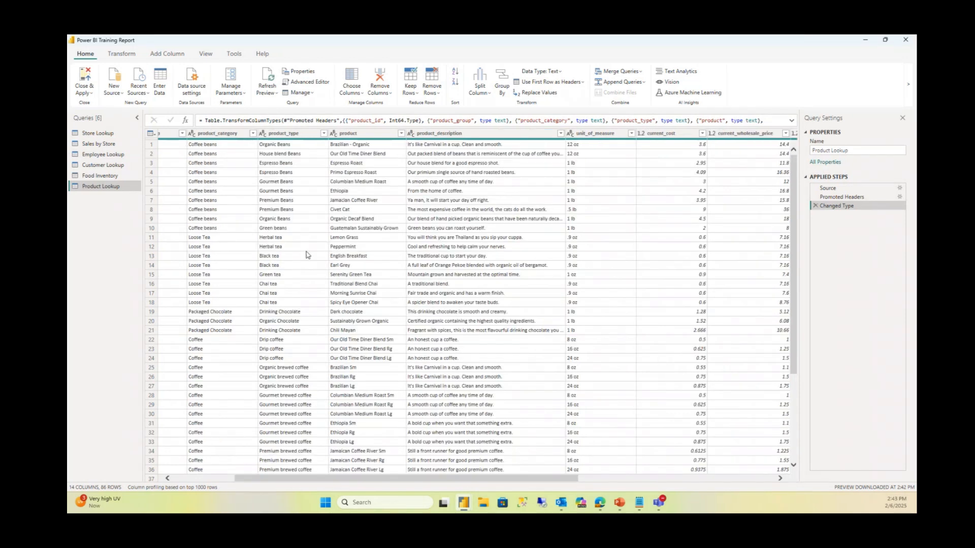
Look through the available commands for transforming existing columns and adding new ones in Power Query
click(167, 54)
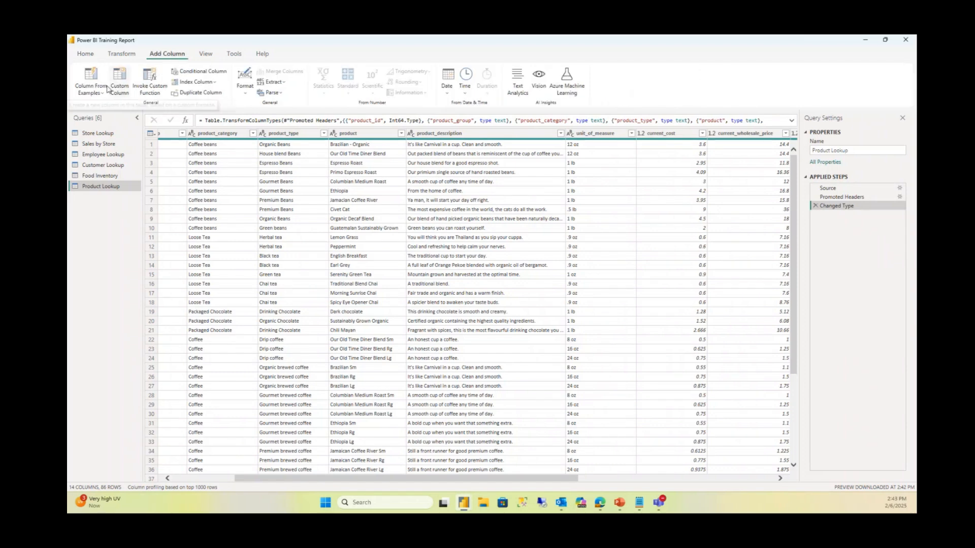
click(129, 56)
click(165, 56)
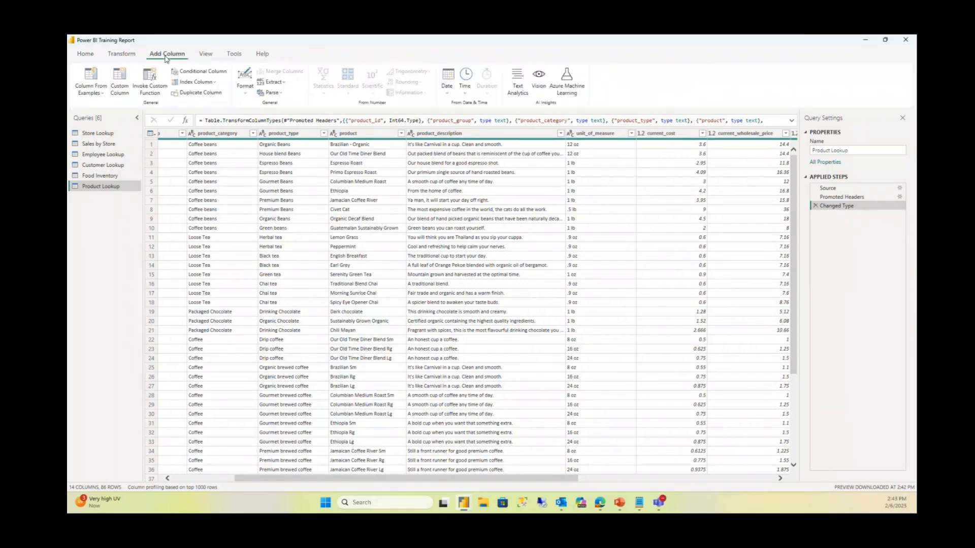
click(200, 57)
click(171, 56)
Turn on the Column quality preview and inspect the valid, error and empty shares across the Product Lookup columns
click(206, 55)
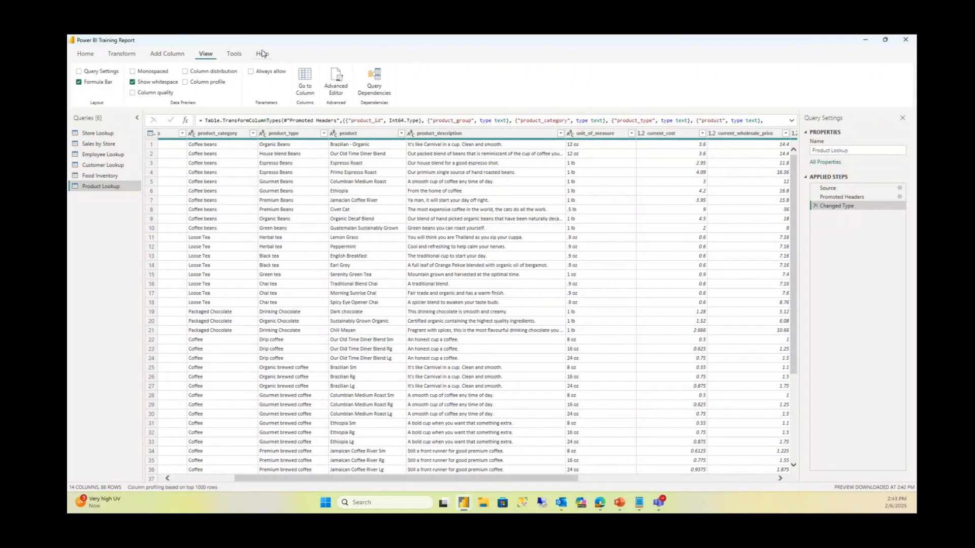
click(132, 92)
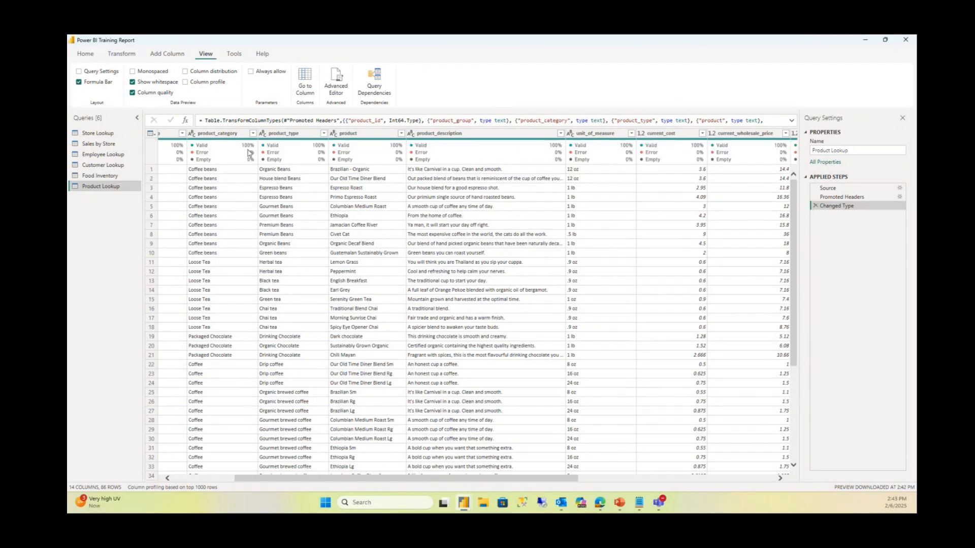
mouse_move(524, 181)
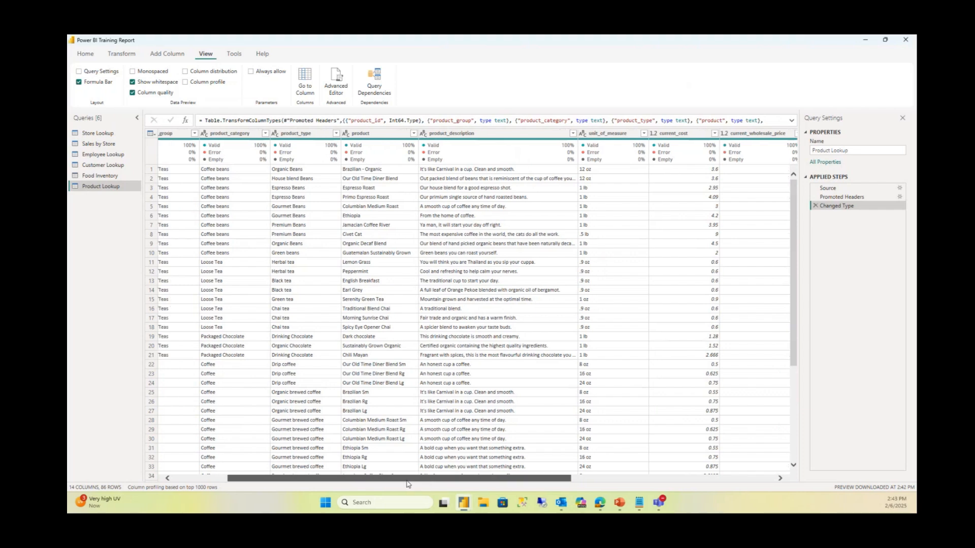
drag(412, 482, 389, 482)
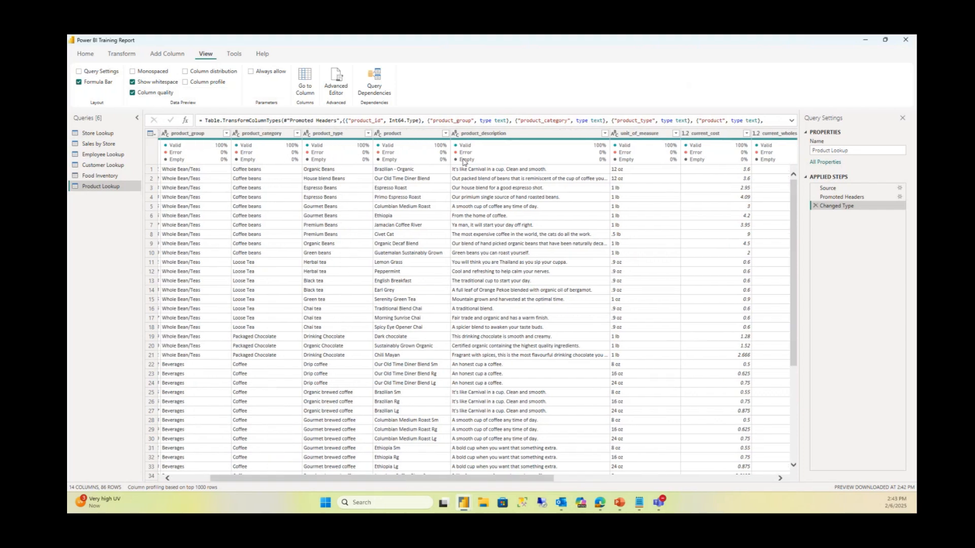
drag(386, 482, 469, 478)
mouse_move(360, 161)
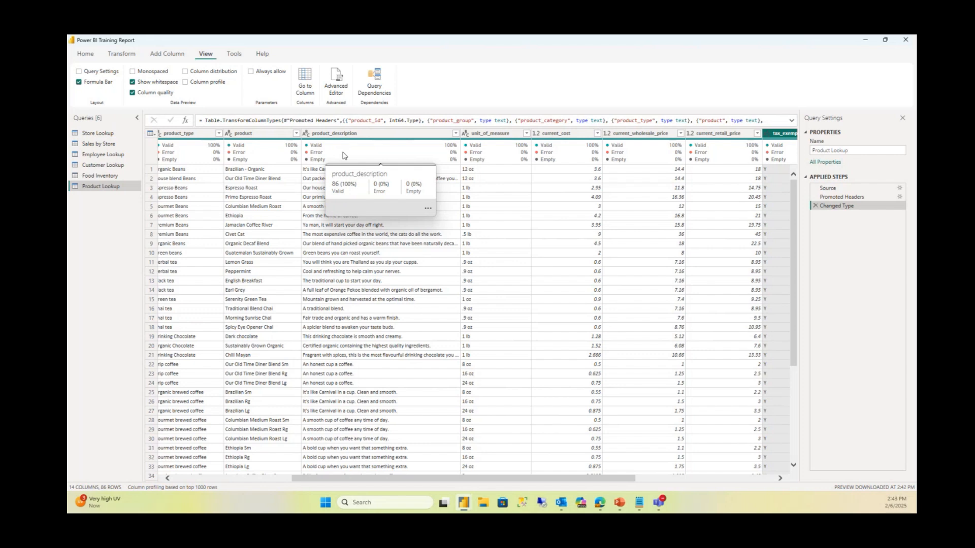
Return to the first Product Lookup columns and close Power Query Editor, applying the queries to the report
click(121, 53)
click(88, 54)
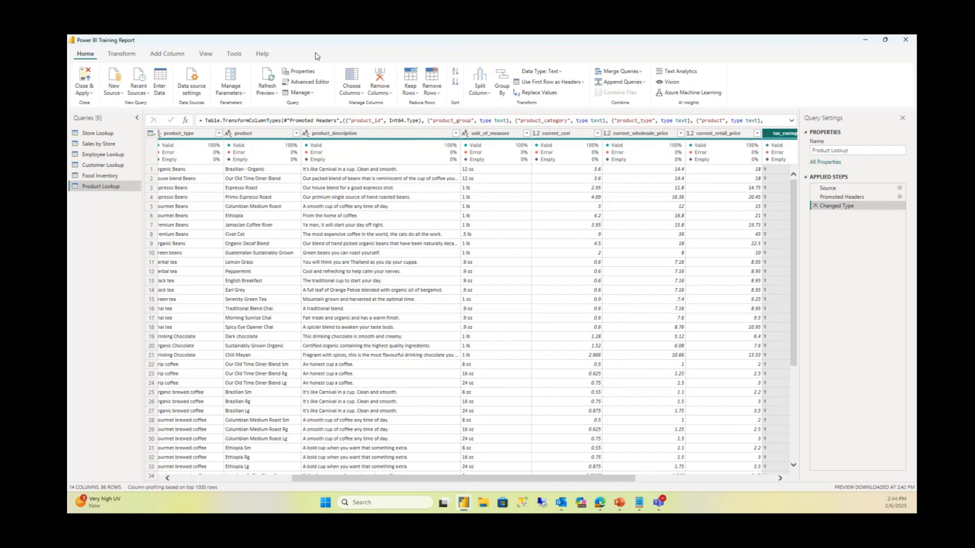
mouse_move(252, 141)
click(359, 135)
drag(327, 483, 179, 477)
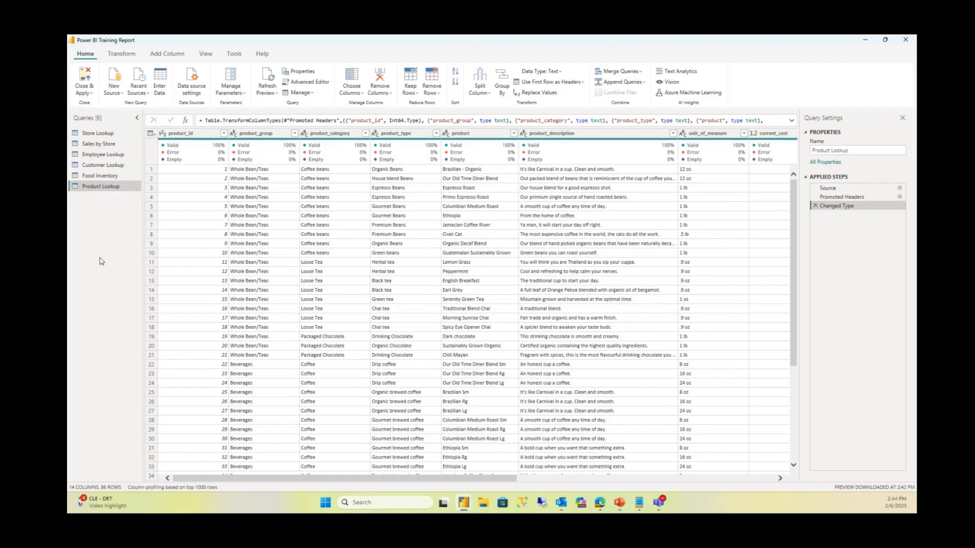
click(86, 81)
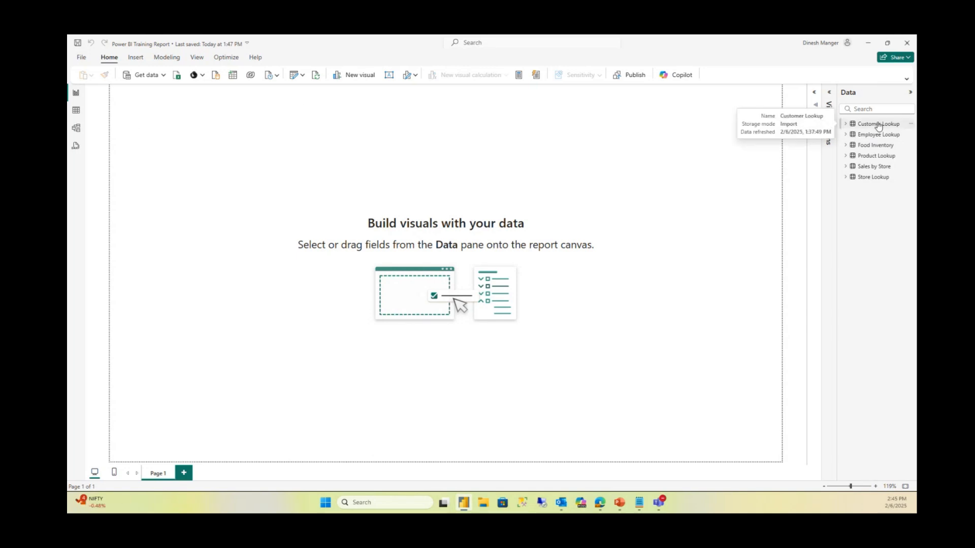
Examine the Customer Lookup, Employee Lookup, Food Inventory, Product Lookup and Sales by Store tables in Table view
click(846, 124)
click(846, 125)
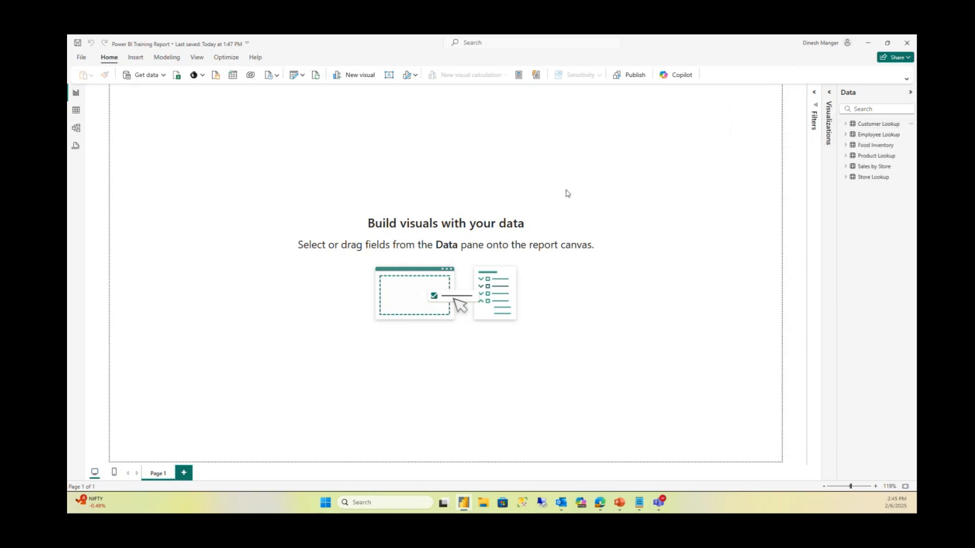
click(77, 111)
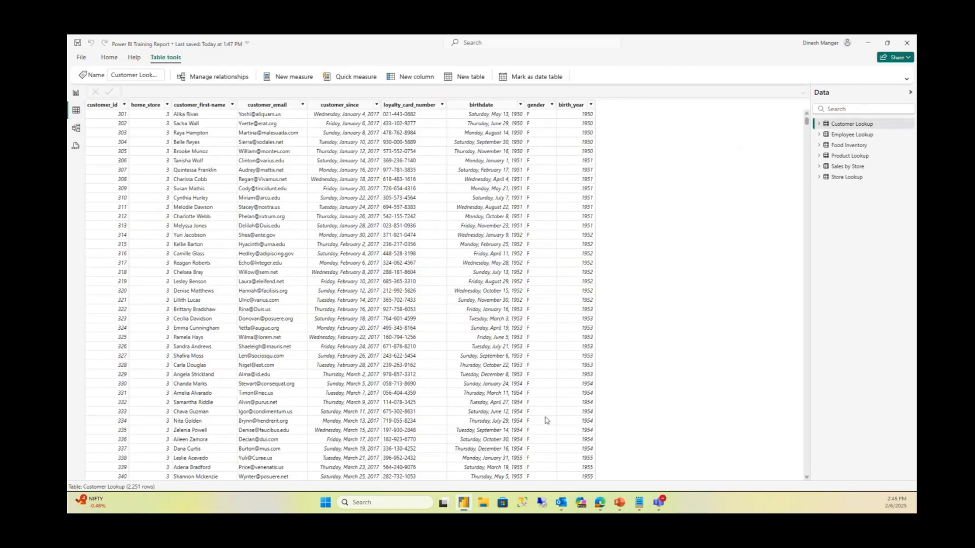
click(867, 126)
click(854, 138)
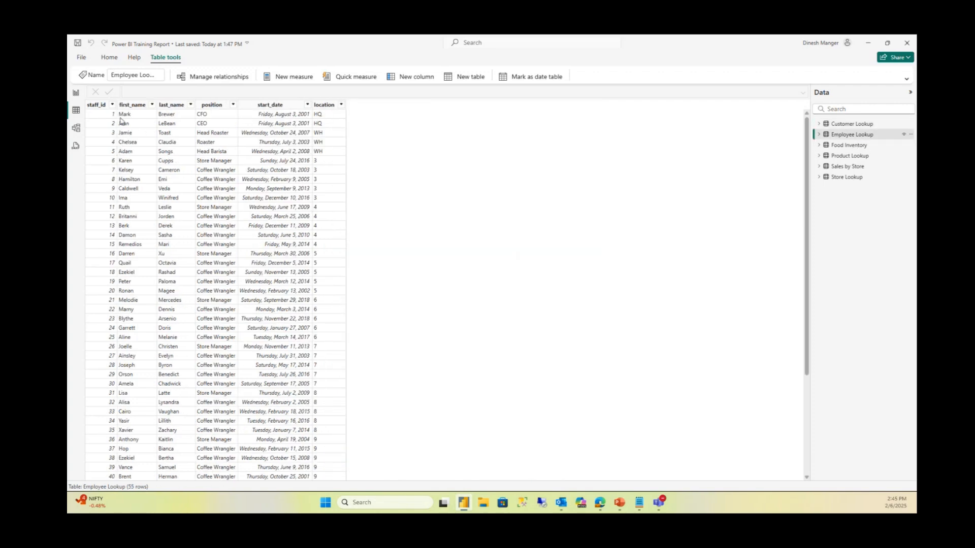
click(862, 148)
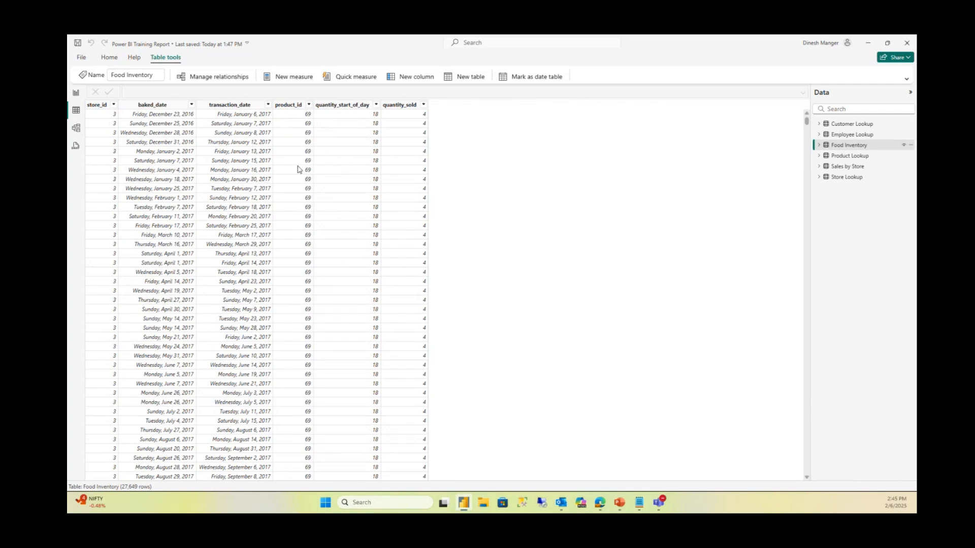
click(869, 157)
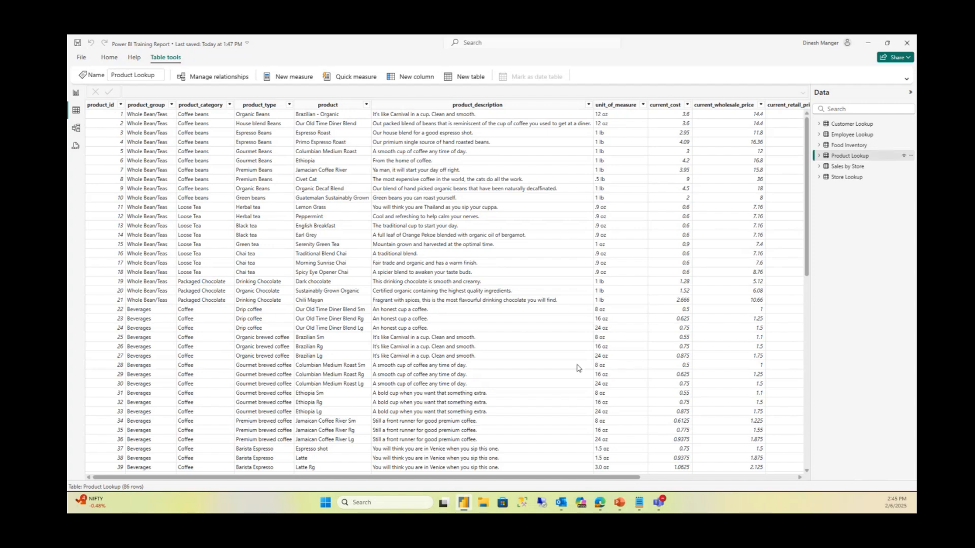
click(845, 167)
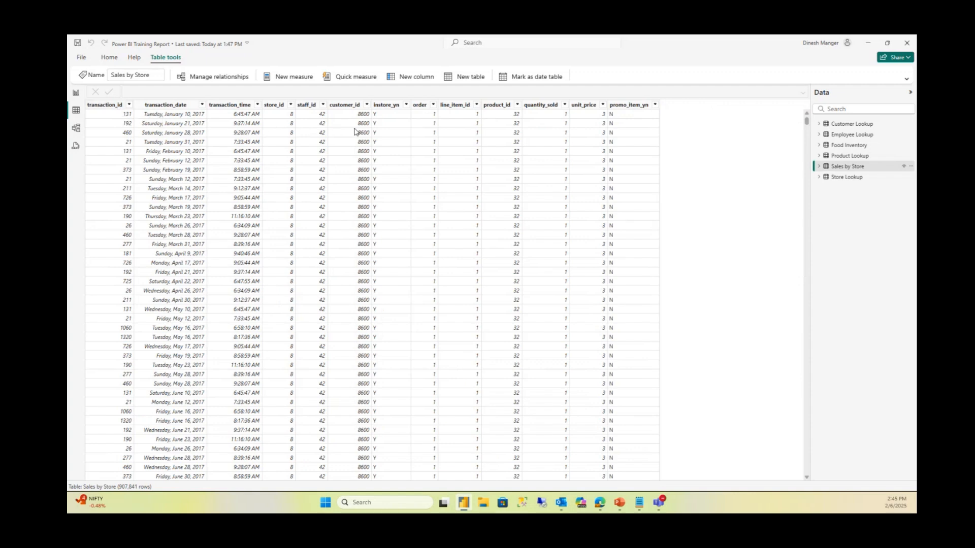
Revisit the Customer Lookup table and examine the staff_id, customer_id and product_id columns in Sales by Store
click(857, 125)
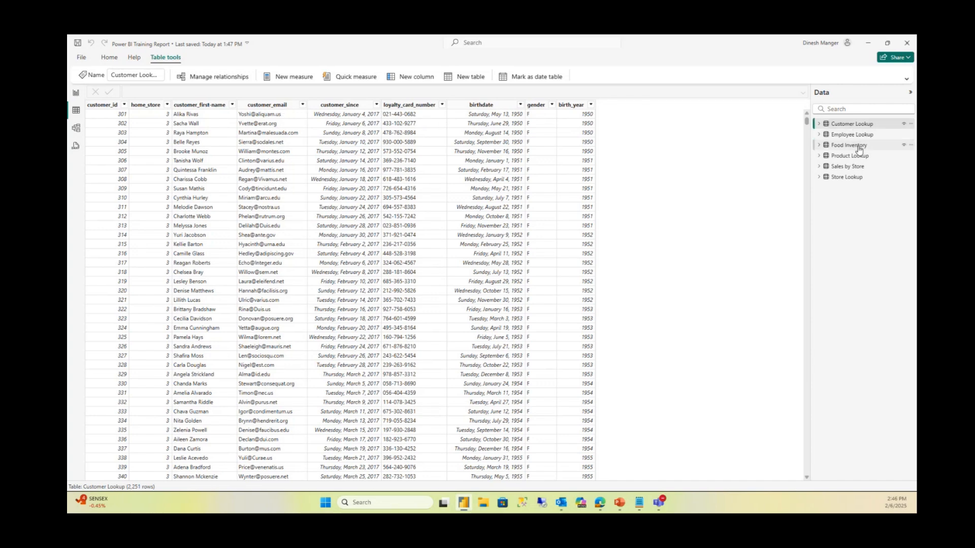
click(858, 168)
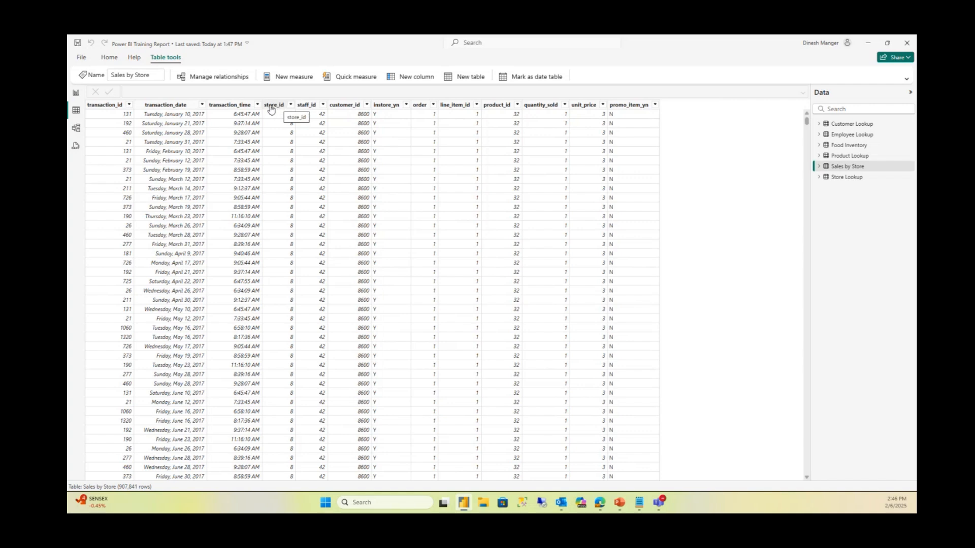
click(300, 105)
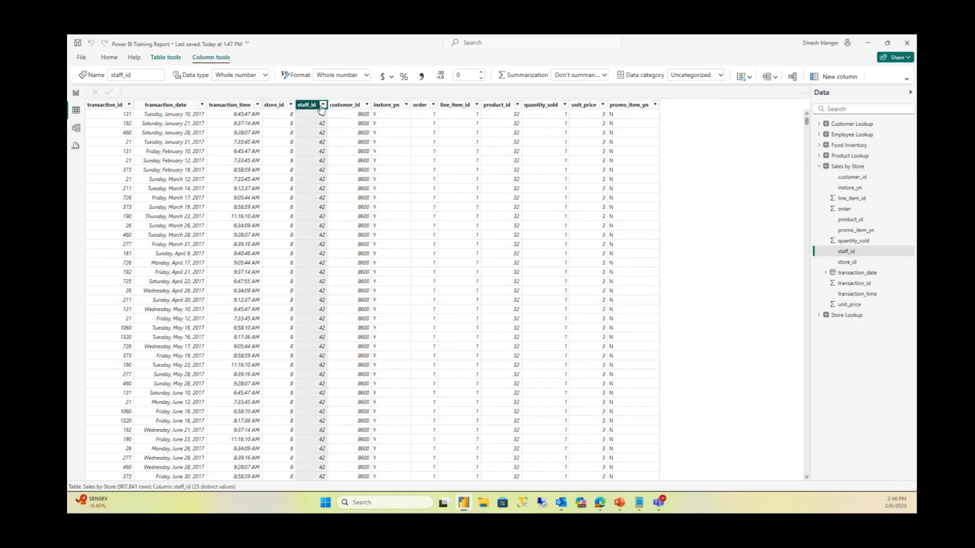
click(819, 167)
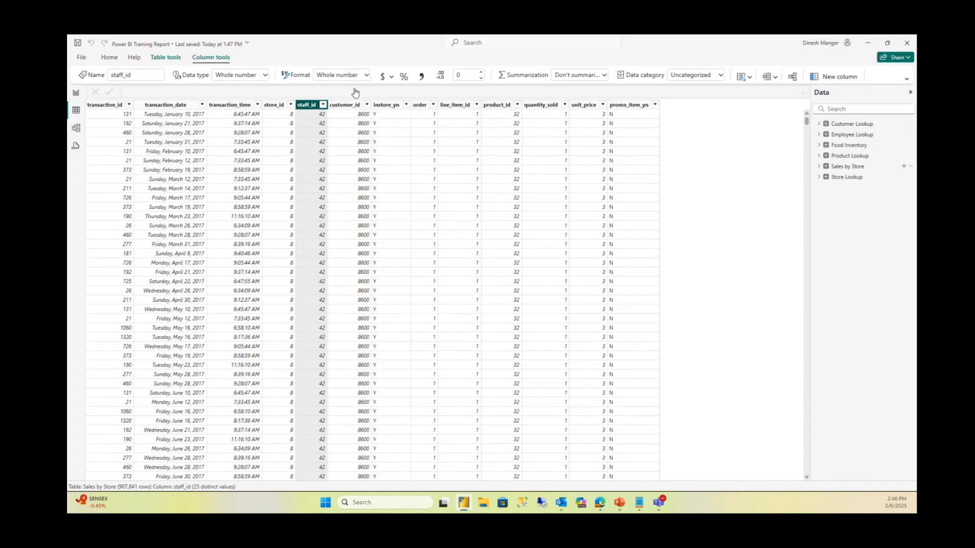
click(345, 104)
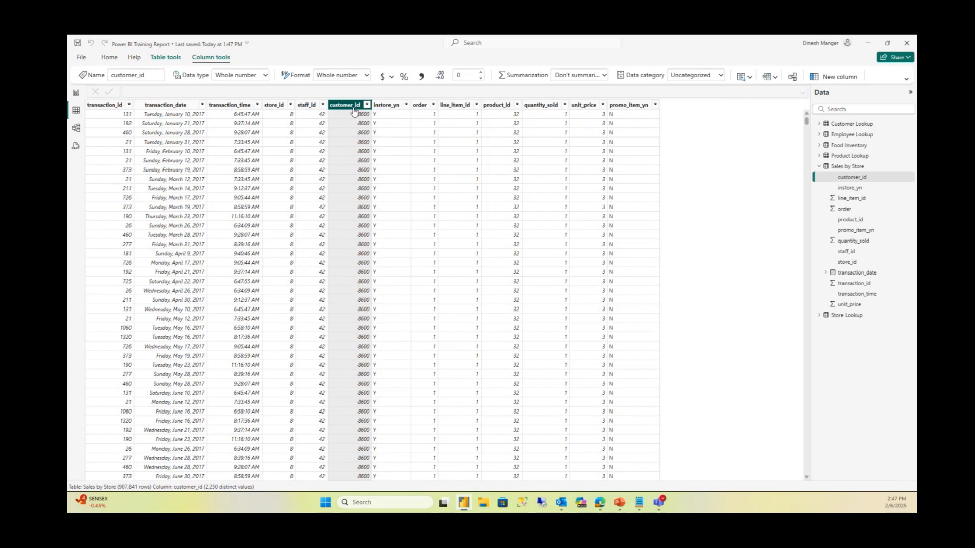
click(498, 107)
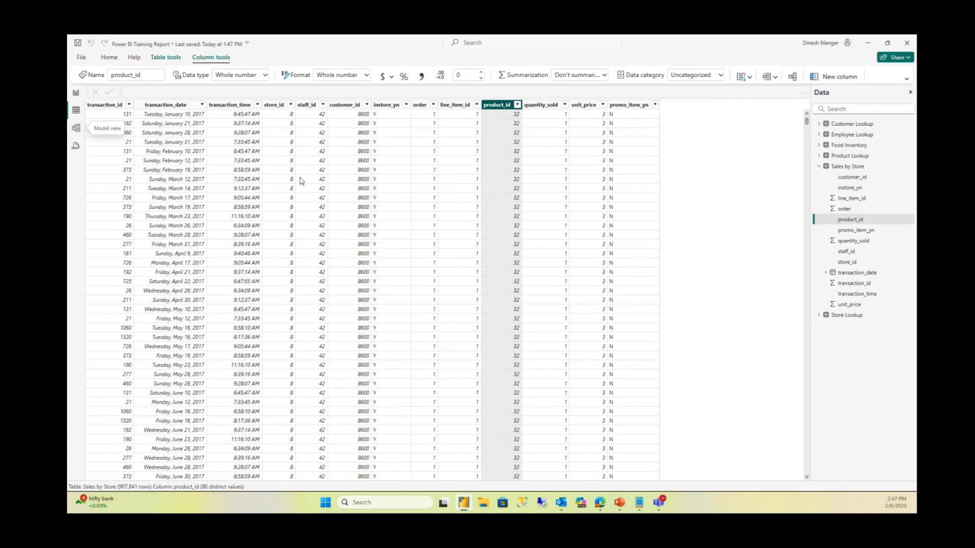
Show the data model diagram and place the Sales by Store table centrally below the row of other tables
click(77, 128)
drag(296, 126, 309, 292)
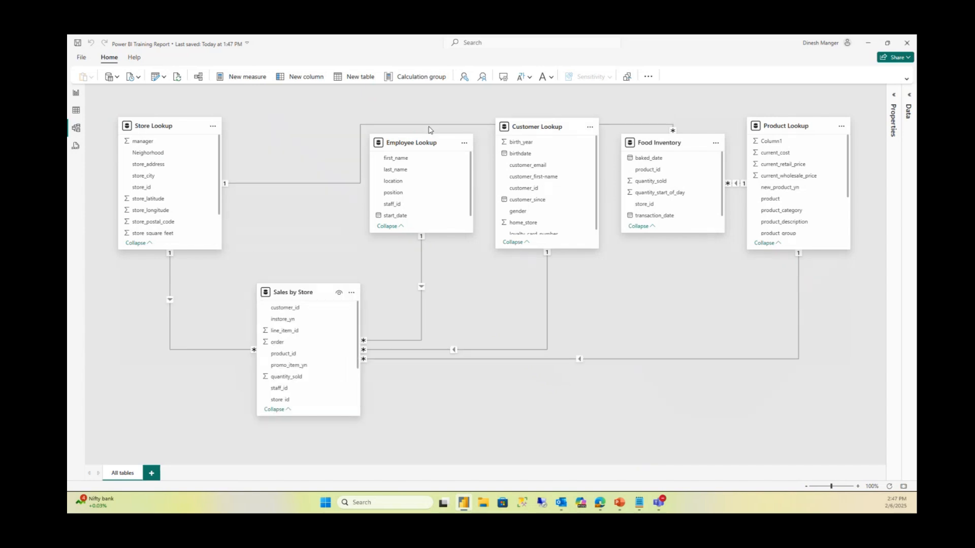
click(404, 173)
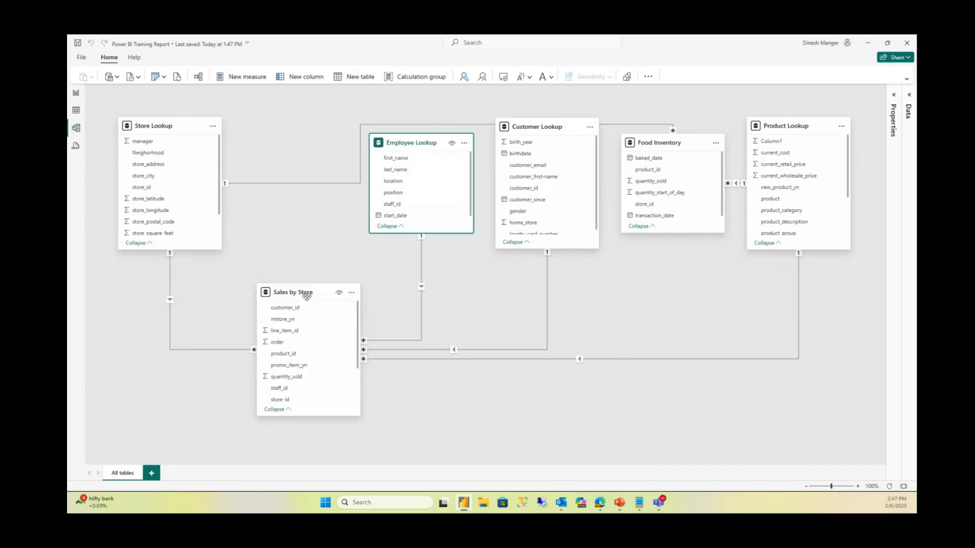
drag(306, 296, 510, 326)
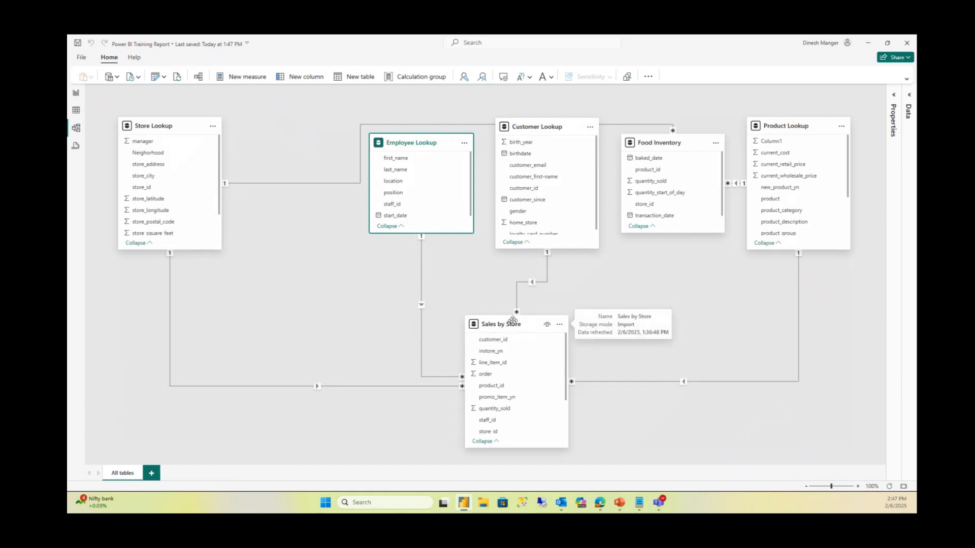
Arrange the Employee Lookup, Customer Lookup, Food Inventory and Product Lookup tables in an aligned row beside Store Lookup
drag(408, 140, 305, 124)
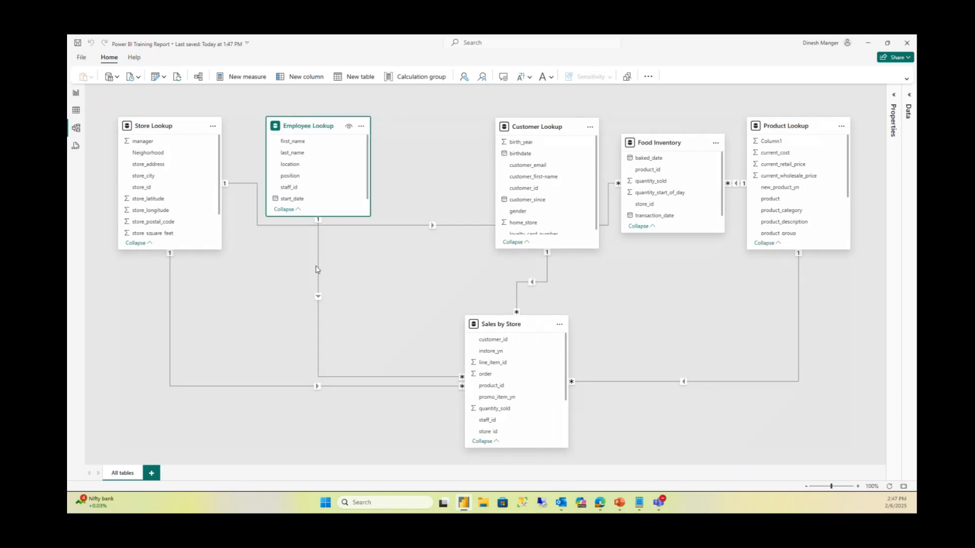
drag(528, 126, 427, 124)
drag(660, 140, 568, 124)
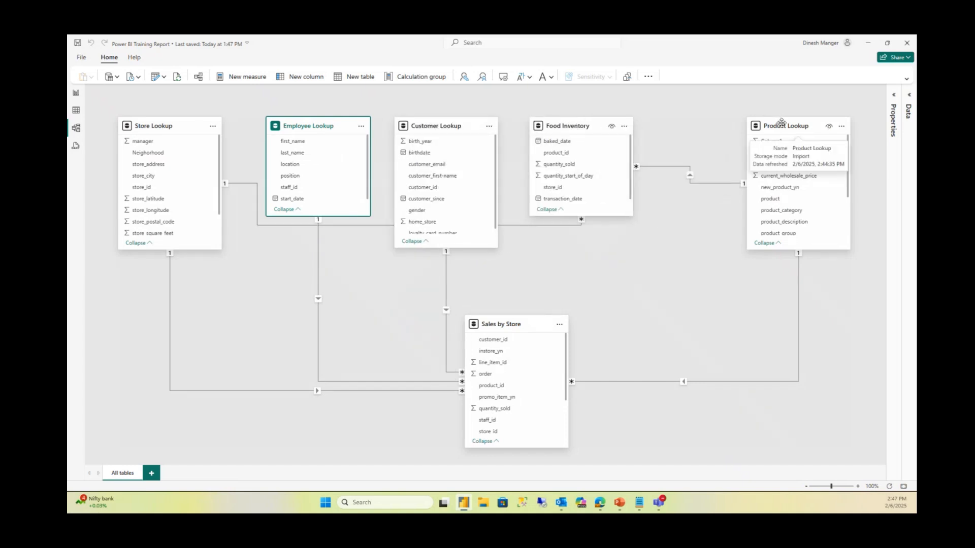
drag(781, 122, 721, 123)
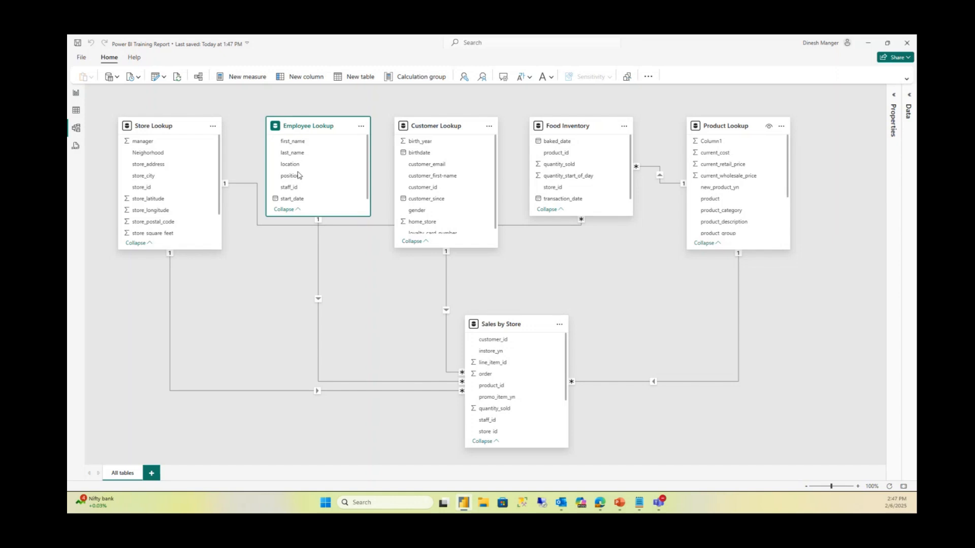
Delete the relationship between Sales by Store (store_id) and Store Lookup (store_id)
click(202, 81)
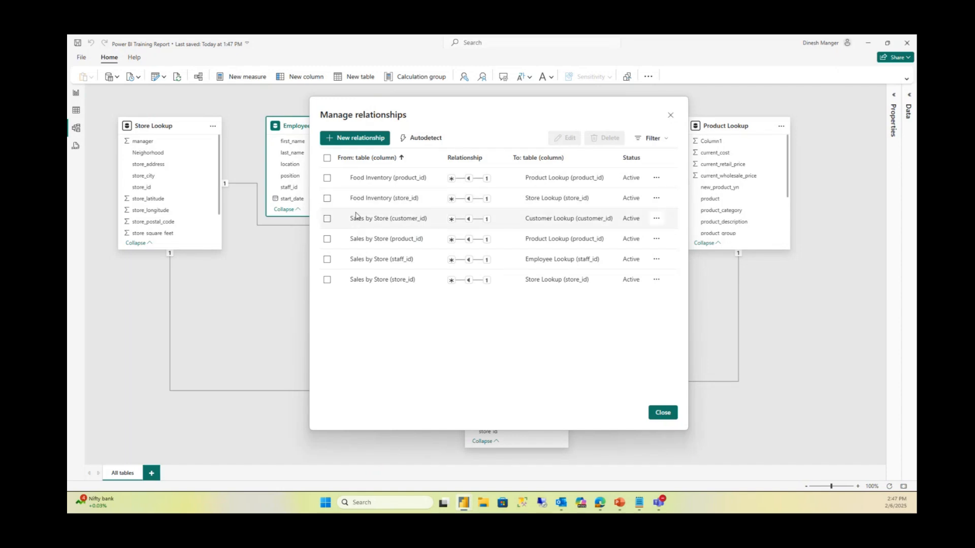
click(327, 279)
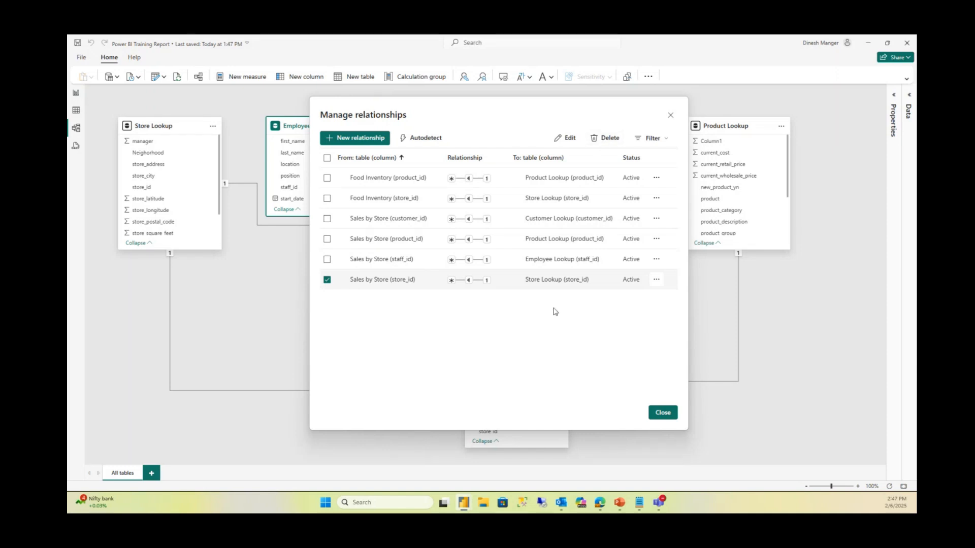
key(Delete)
click(541, 287)
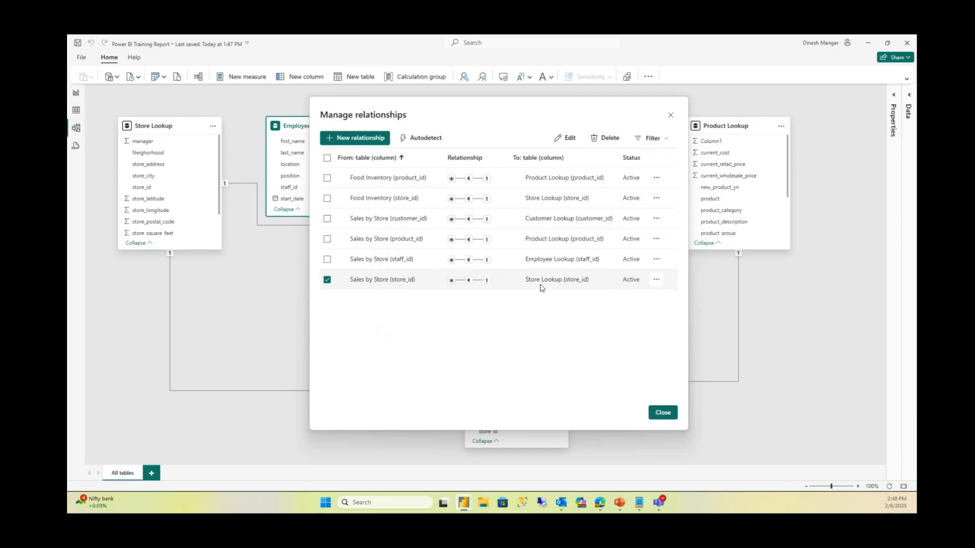
click(671, 117)
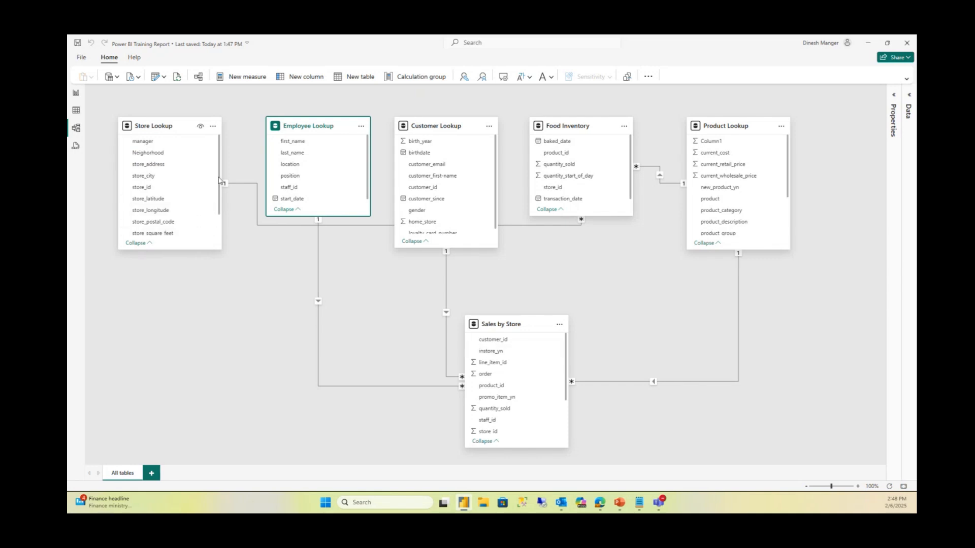
Define a new relationship from the store_id column of Store Lookup to the store_id column of Sales by Store
click(199, 77)
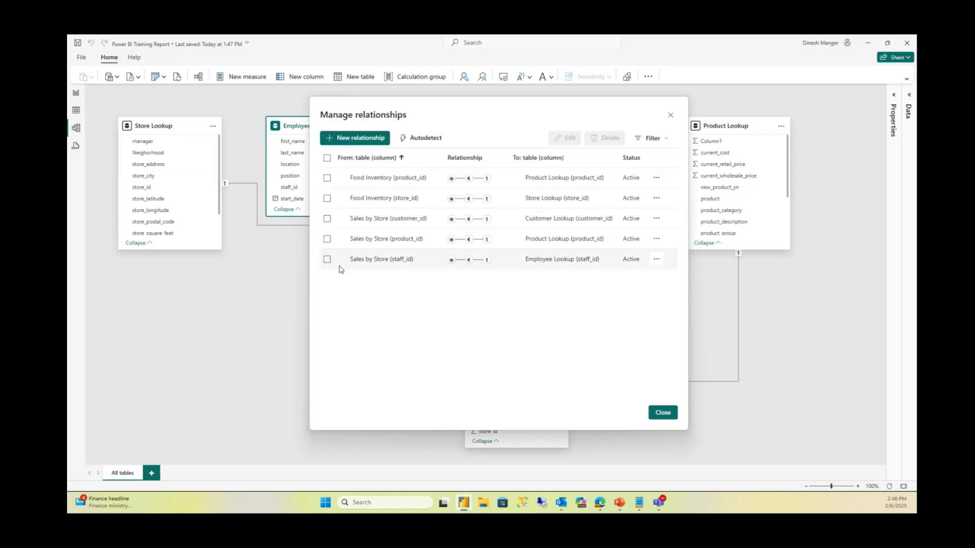
drag(441, 106, 375, 106)
click(290, 139)
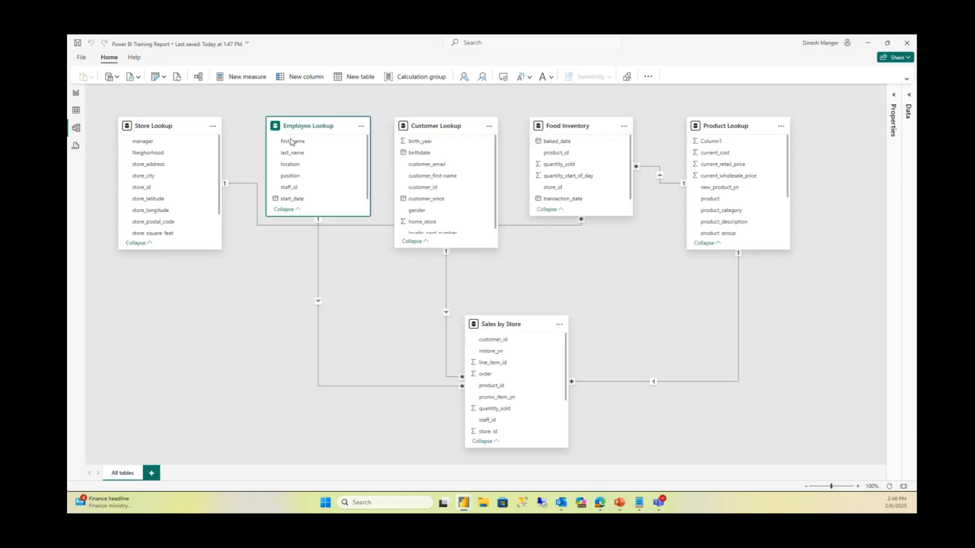
click(424, 153)
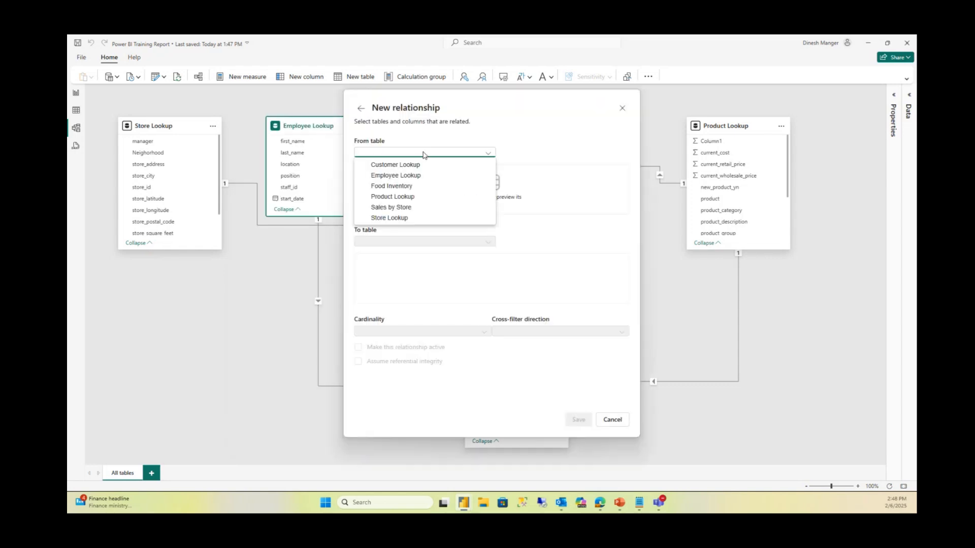
click(401, 218)
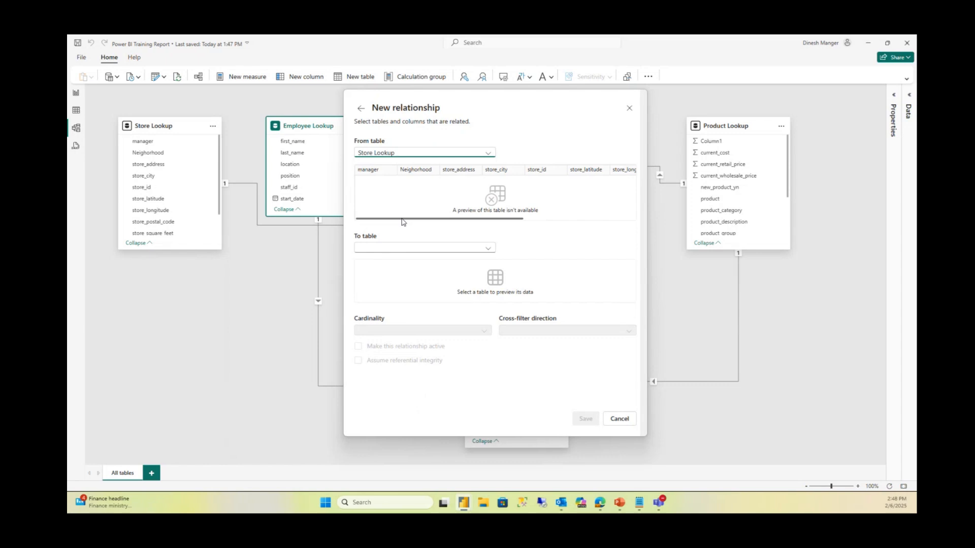
click(529, 184)
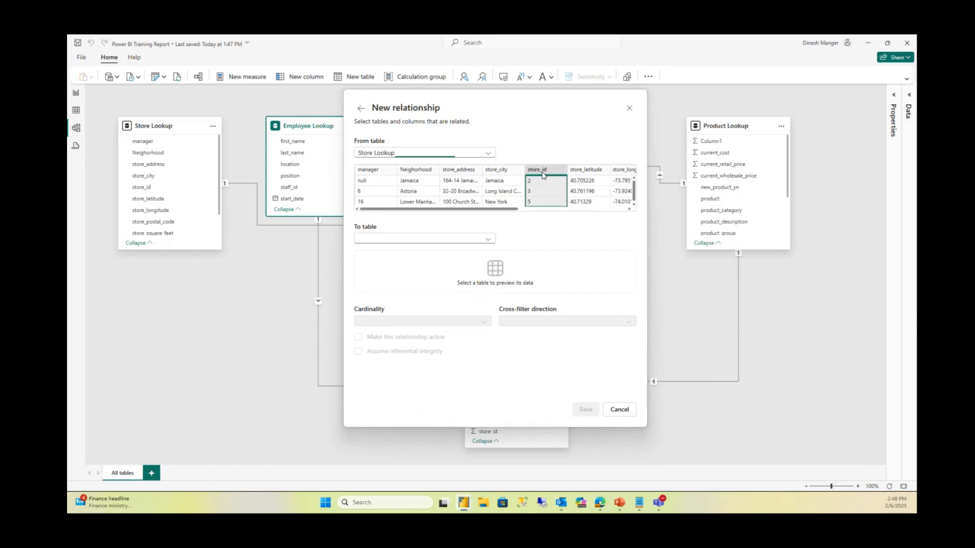
click(452, 238)
click(409, 293)
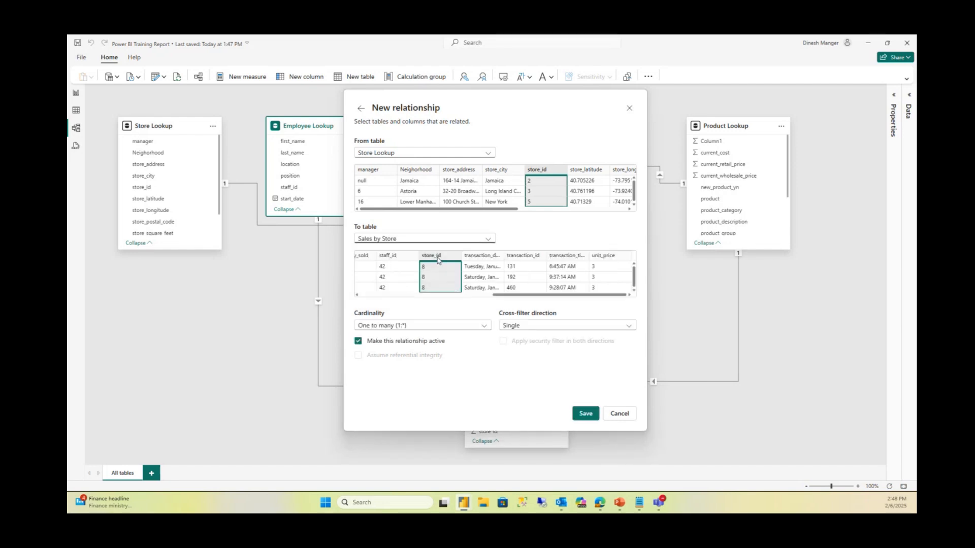
Review the cardinality options, keep One to many (1:*), and save the Store Lookup to Sales by Store relationship
click(453, 328)
click(452, 328)
click(451, 327)
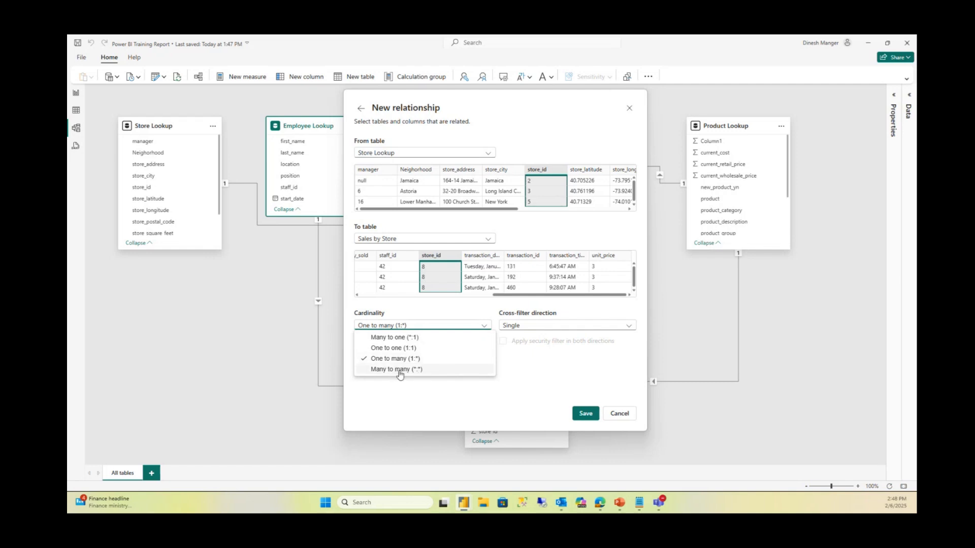
click(421, 315)
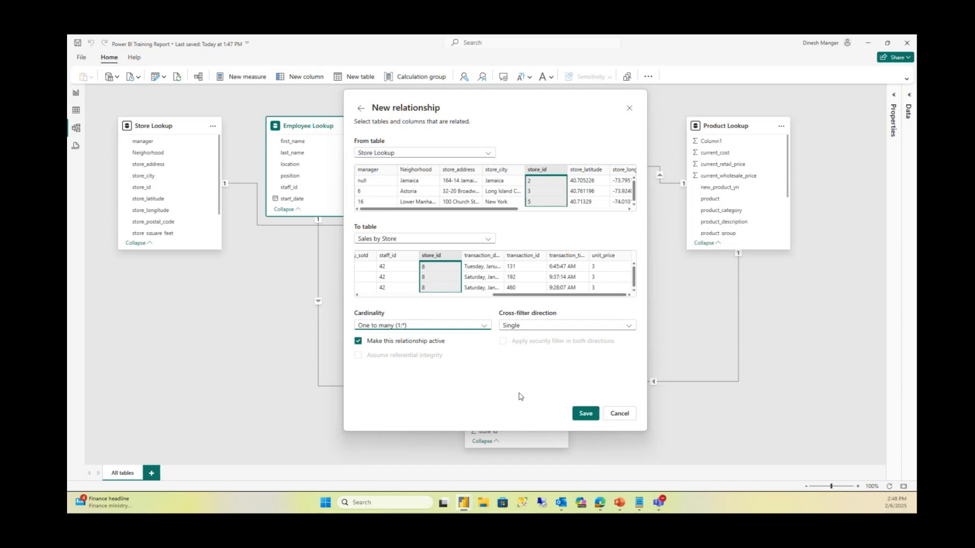
click(587, 414)
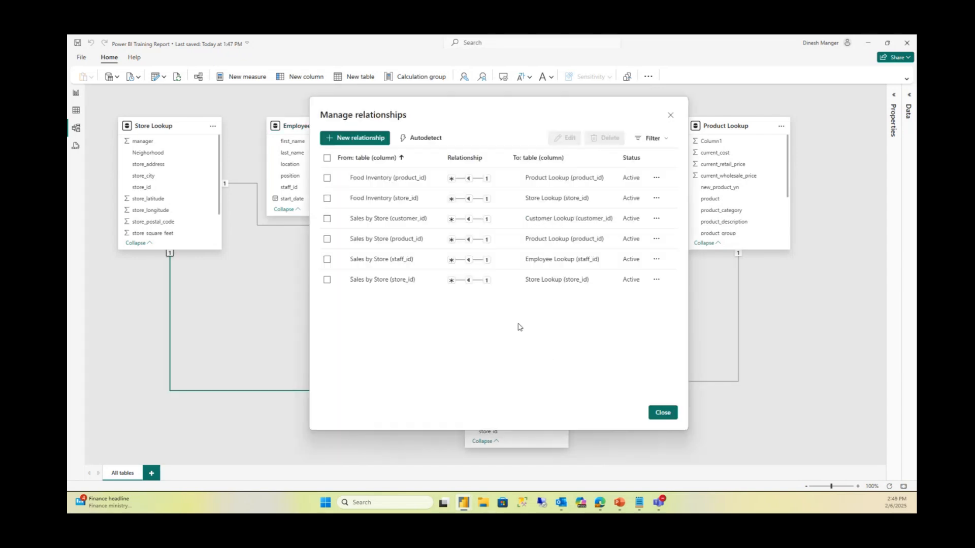
click(665, 413)
click(663, 413)
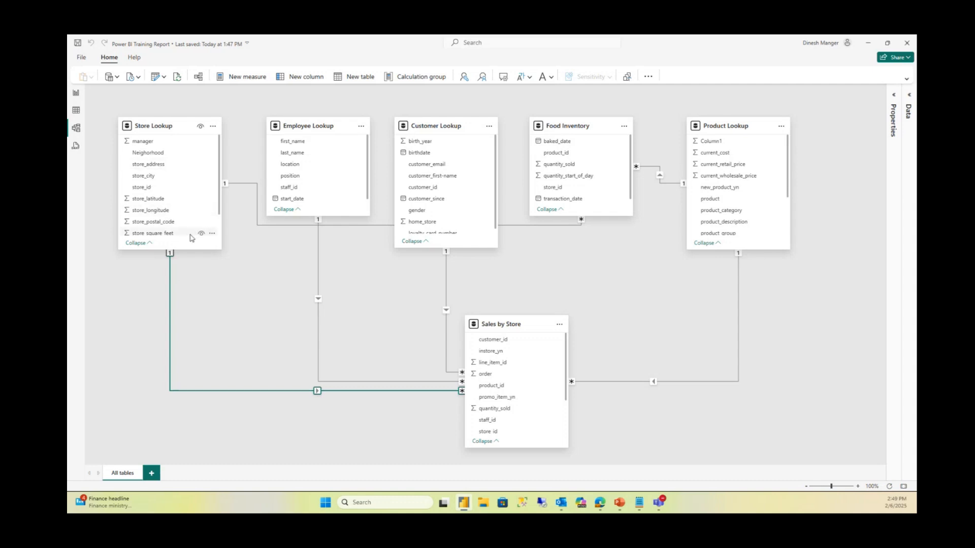
Examine the relationship lines and the field lists of Sales by Store and Store Lookup, shifting the Food Inventory table slightly
click(170, 292)
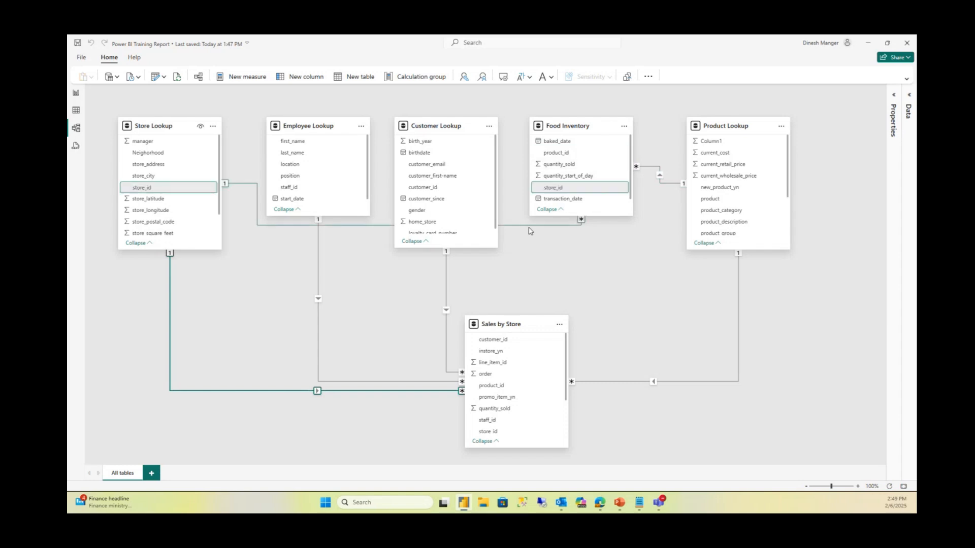
mouse_move(581, 126)
mouse_move(581, 126)
mouse_down()
mouse_move(592, 187)
mouse_move(594, 133)
mouse_move(577, 129)
mouse_up()
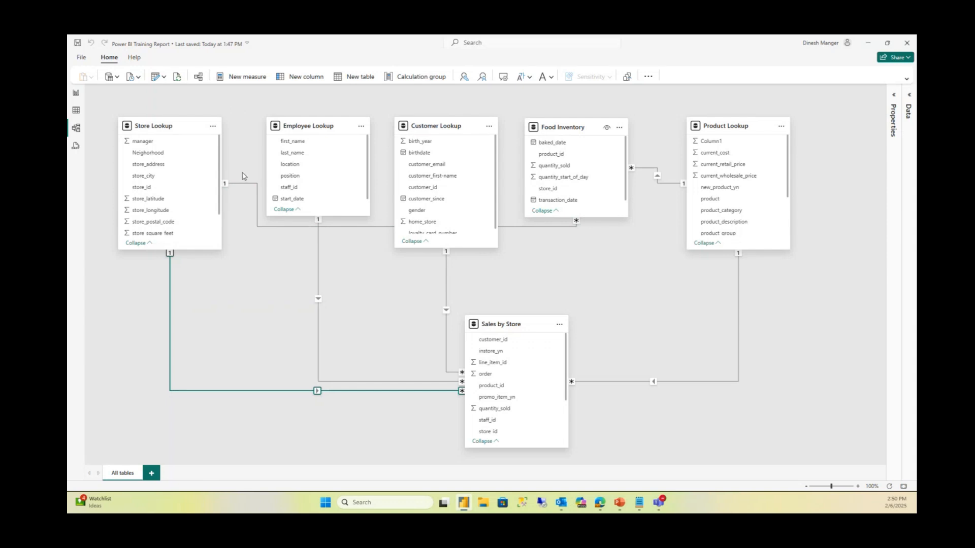
click(245, 394)
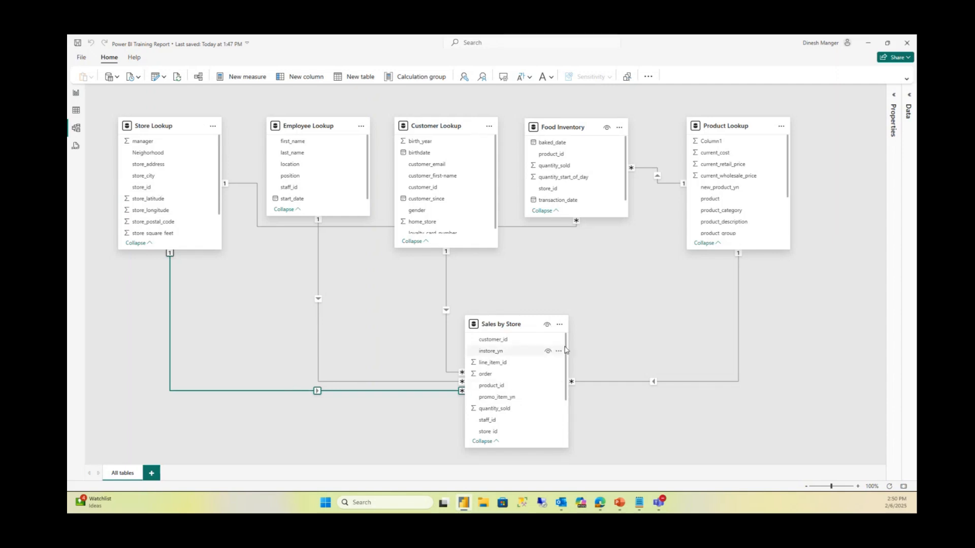
drag(566, 351, 567, 393)
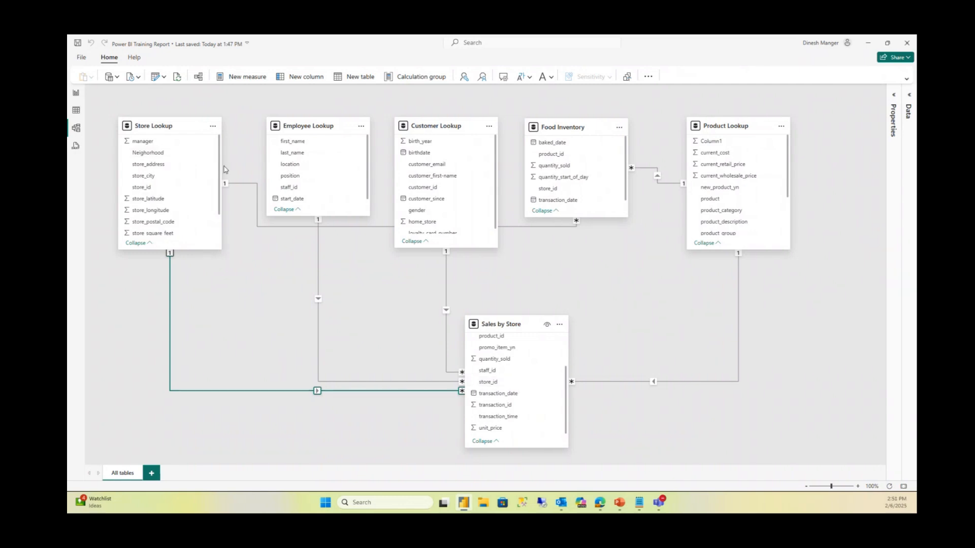
scroll(220, 195, down, 2)
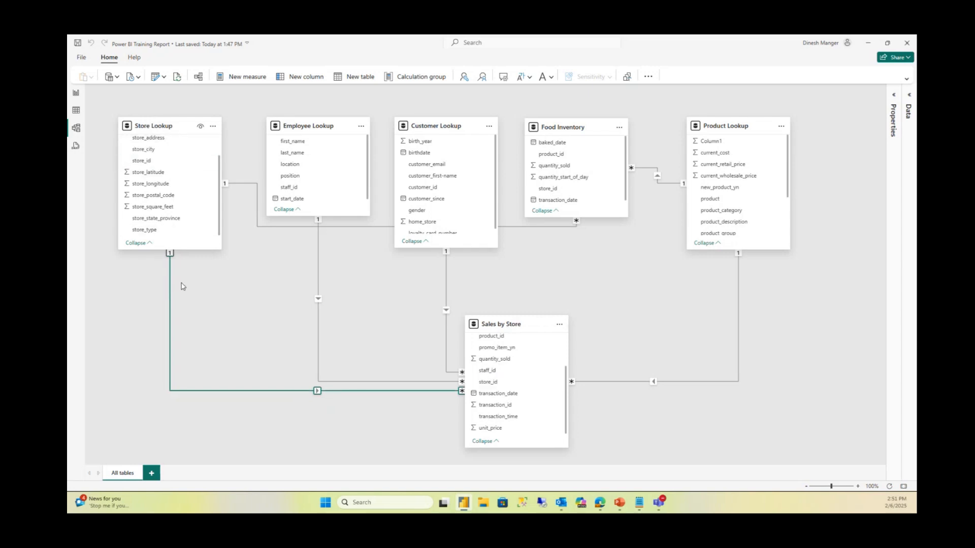
Compare the Report, Table and Model views, and collapse the Sales by Store field list
click(75, 93)
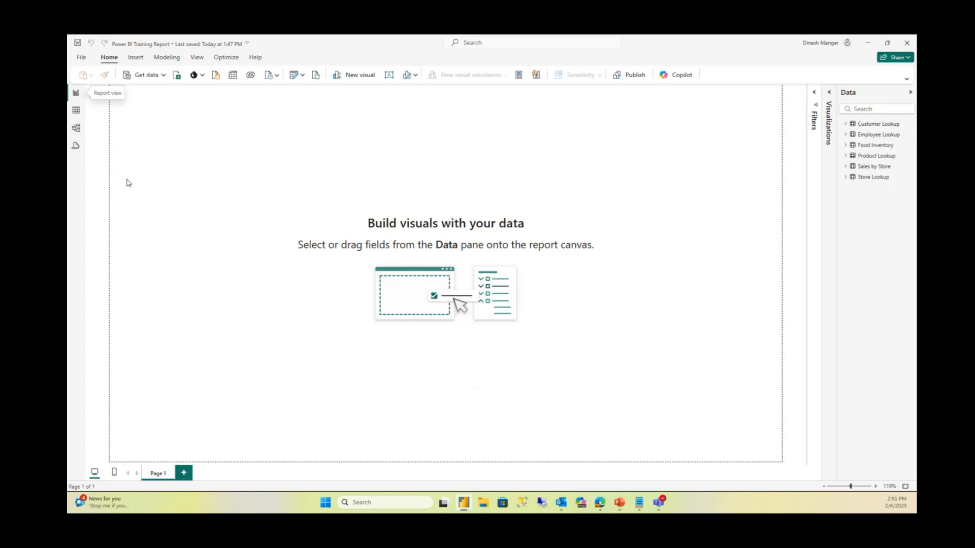
click(75, 110)
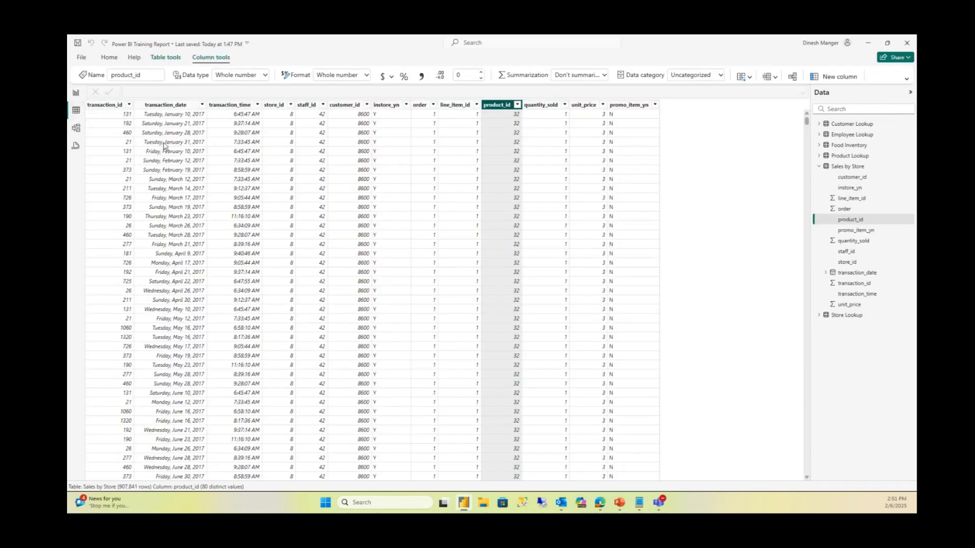
click(84, 130)
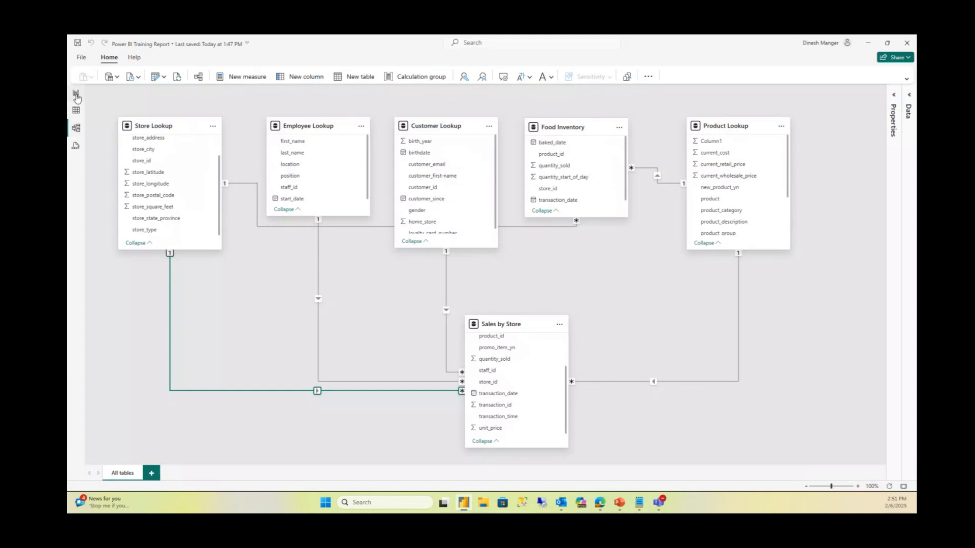
click(76, 94)
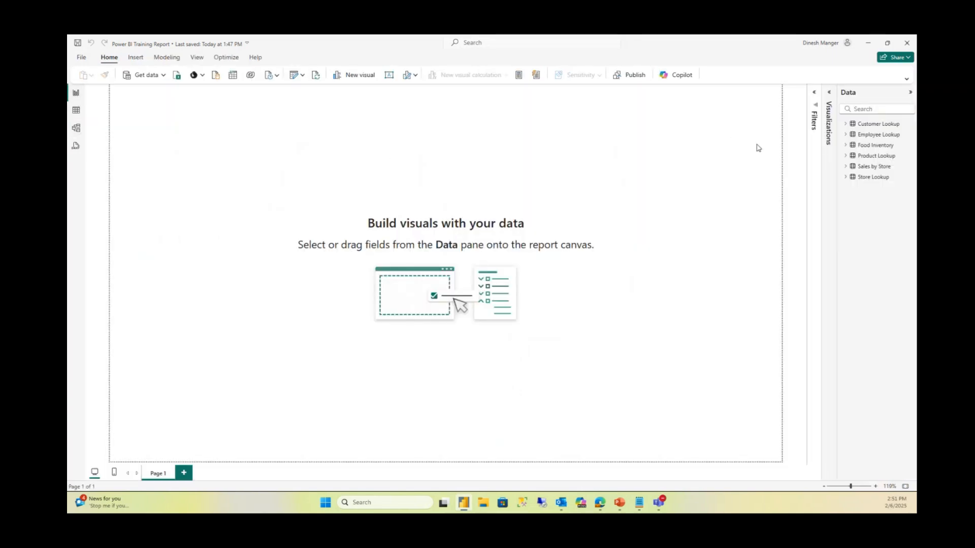
click(76, 112)
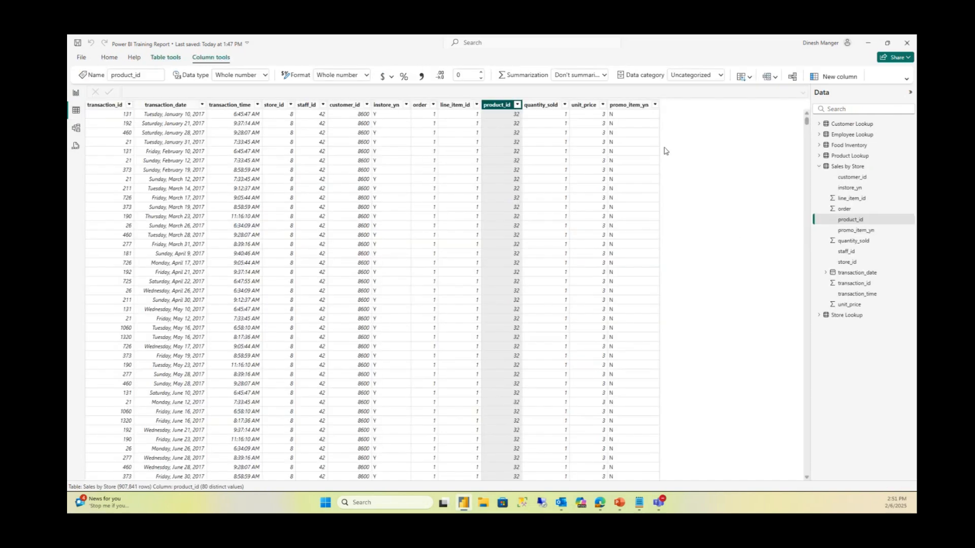
click(818, 167)
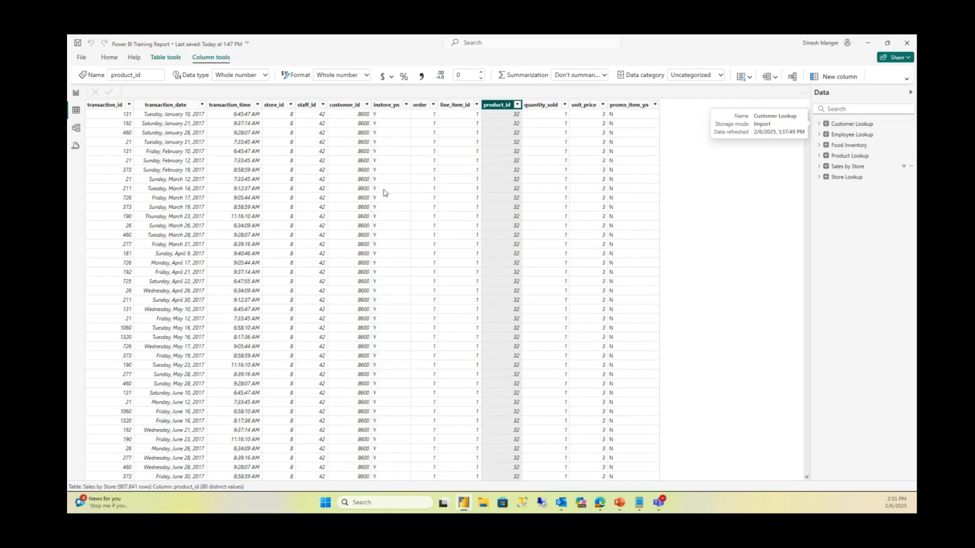
click(76, 94)
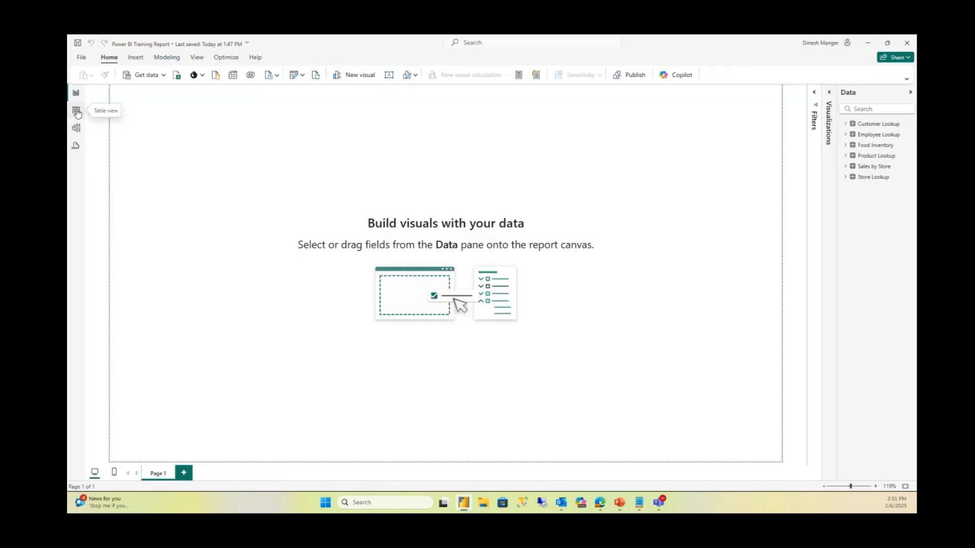
click(76, 111)
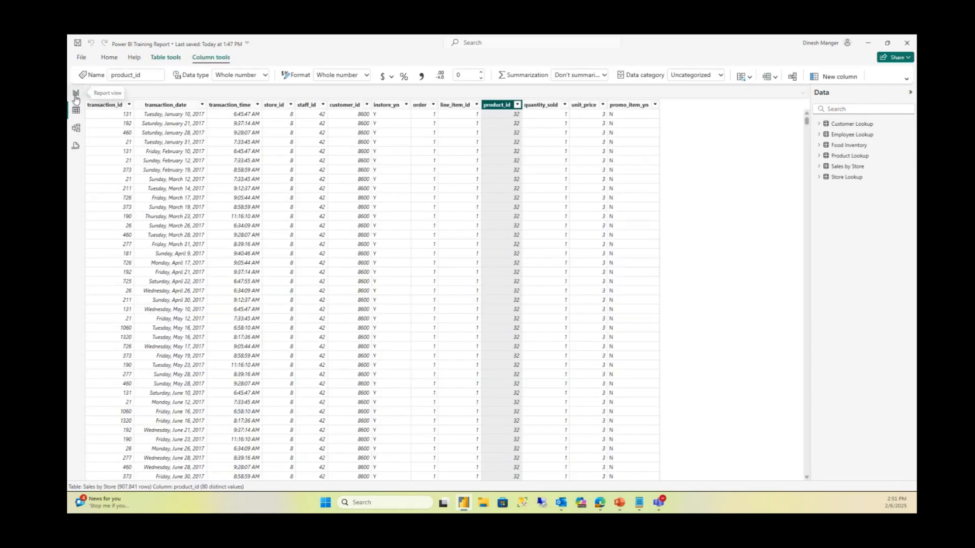
click(75, 95)
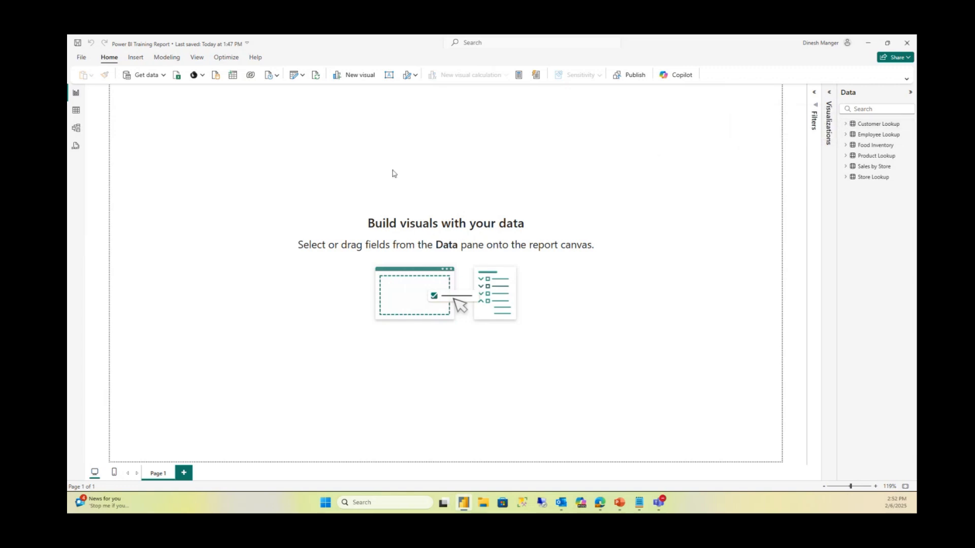
Filter the Sales by Store table to rows with a quantity_sold of 2, and clear all filters again
click(77, 112)
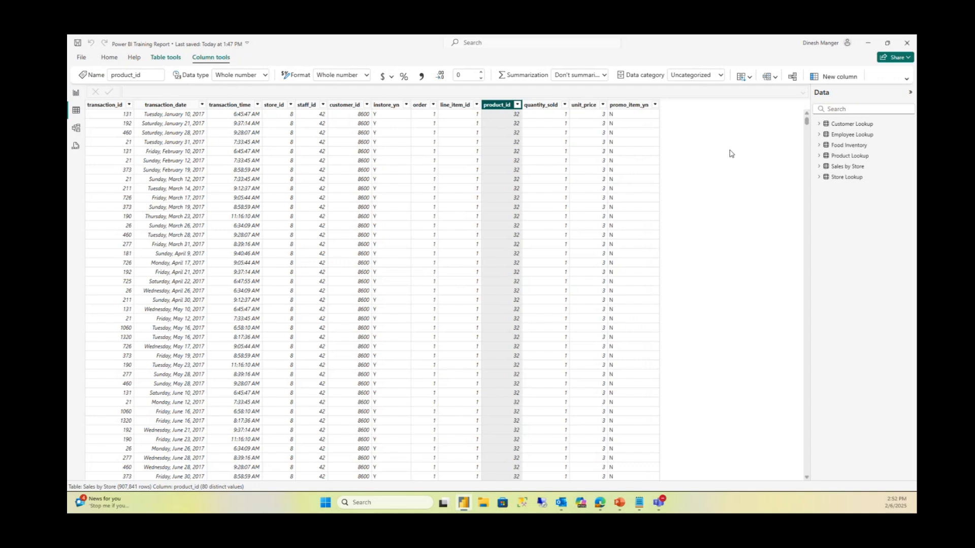
click(838, 169)
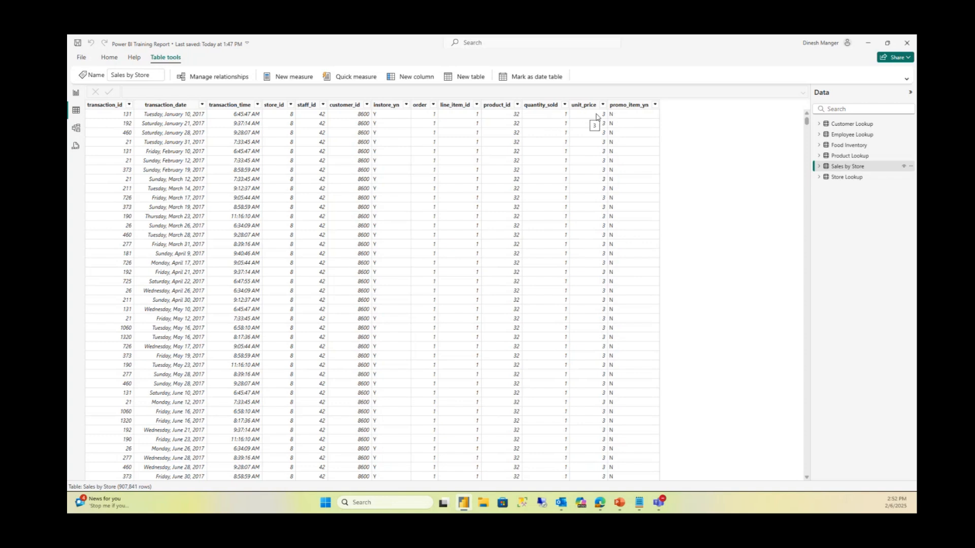
click(565, 105)
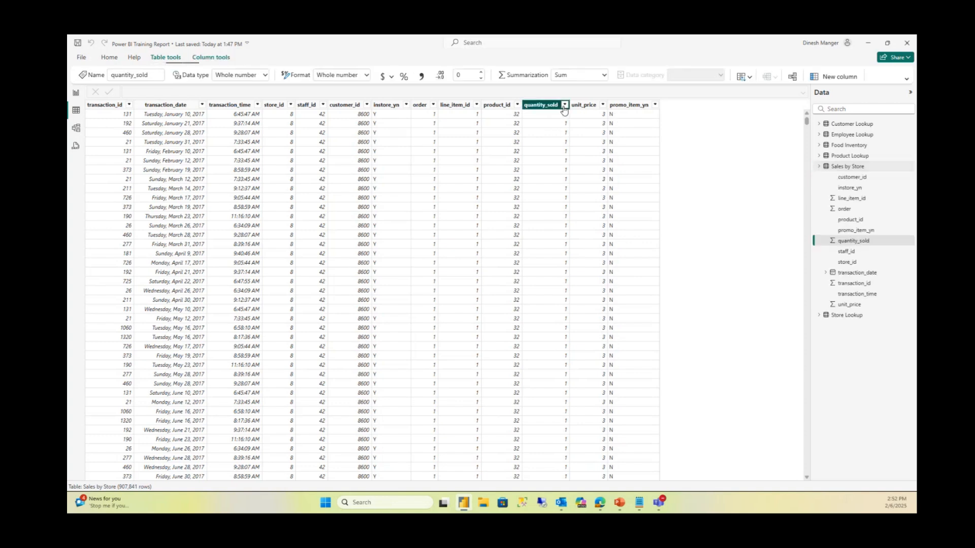
click(592, 195)
click(583, 208)
click(649, 250)
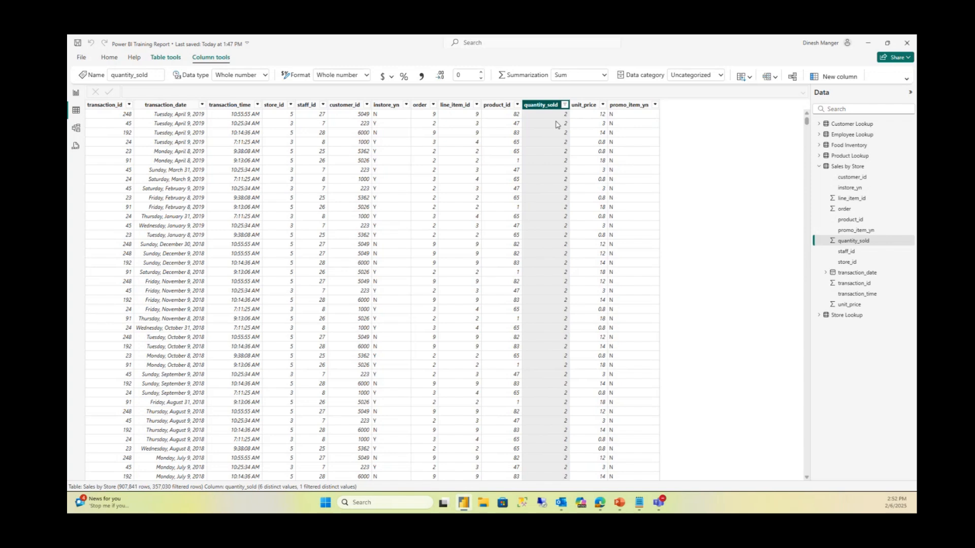
click(564, 105)
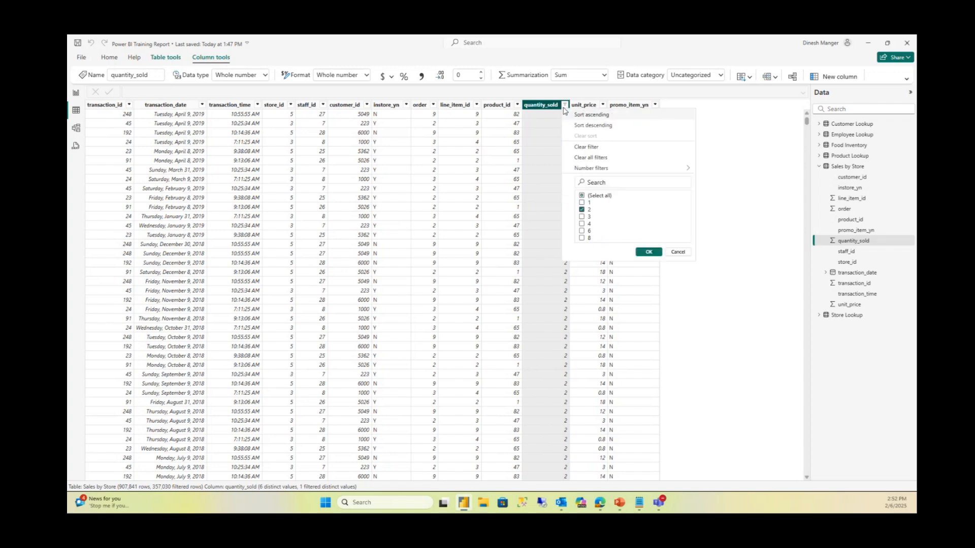
click(584, 159)
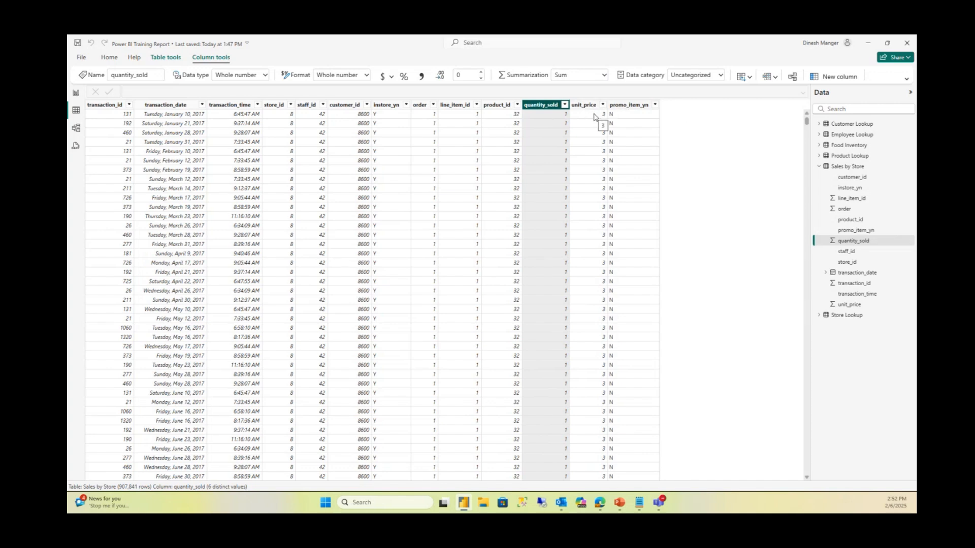
Add a calculated column to the Sales by Store table and begin its formula with the name Total Price
click(839, 77)
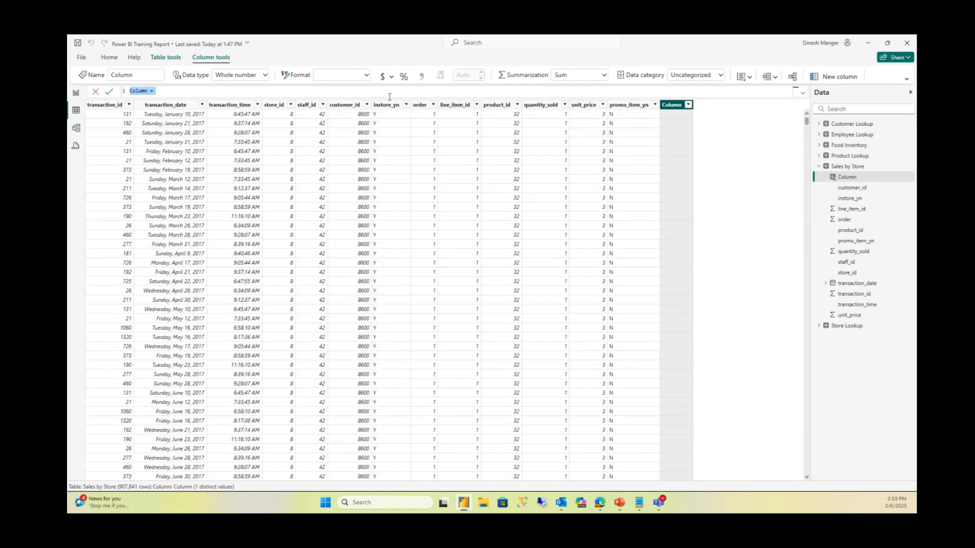
text(Actual)
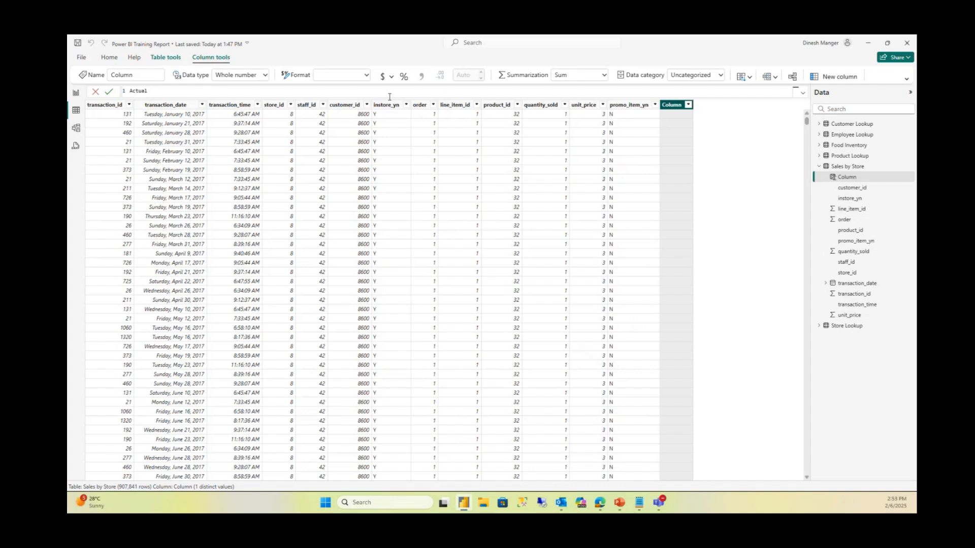
text( Price)
click(150, 91)
key(BackSpace)
key(BackSpace)
key(BackSpace)
key(BackSpace)
key(BackSpace)
key(BackSpace)
key(BackSpace)
text(total)
key(BackSpace)
key(BackSpace)
key(BackSpace)
key(BackSpace)
key(BackSpace)
text(Total)
Define Total Price as 'Sales by Store'[quantity_sold]*'Sales by Store'[unit_price] and glance at the column's filter options
text(quanti)
key(Tab)
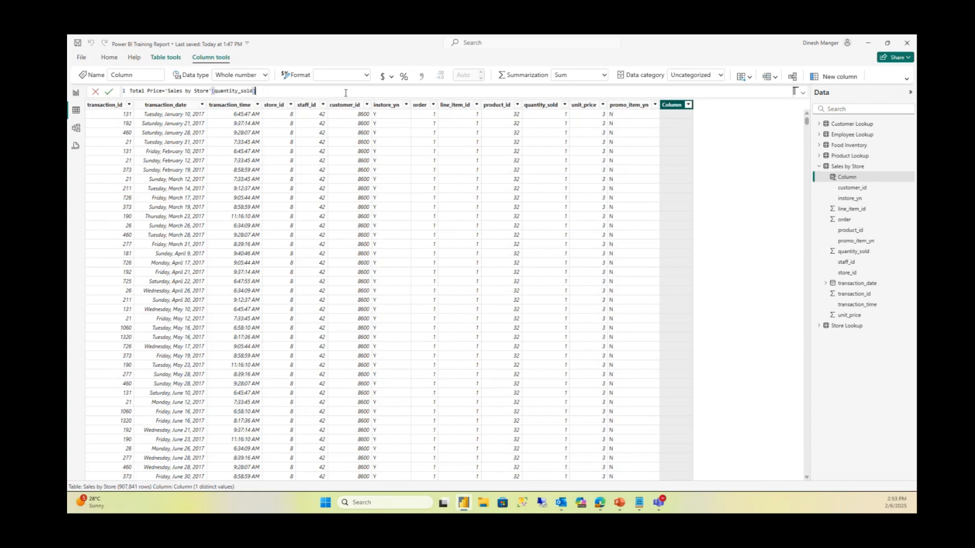
text(*unit)
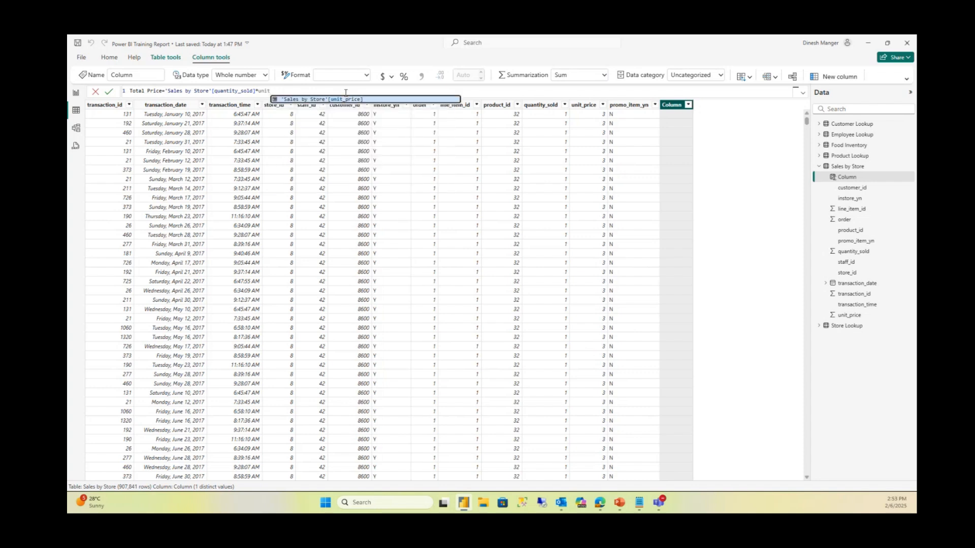
key(Tab)
key(Return)
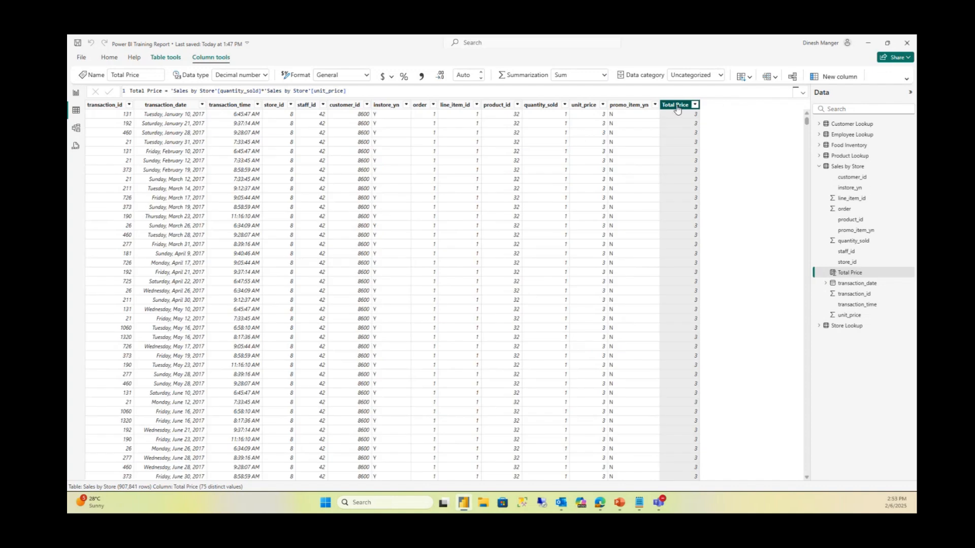
click(695, 105)
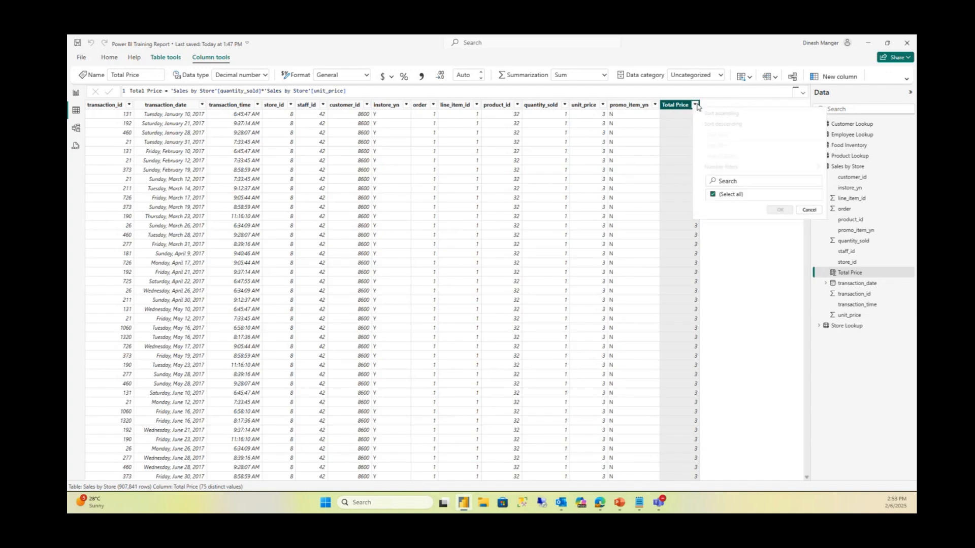
click(671, 134)
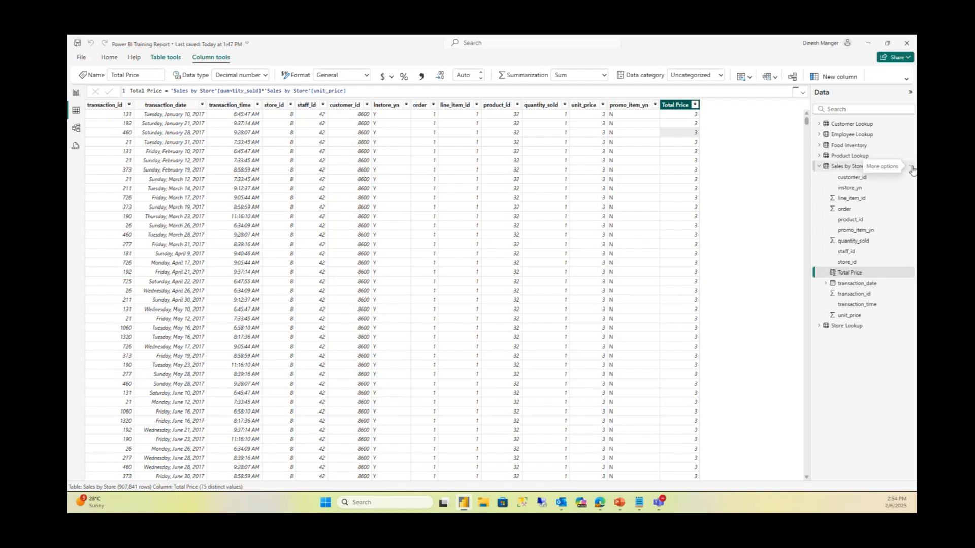
Create a measure in Sales by Store with the formula Total Price=SUM('Sales by Store'[Total Price])
click(913, 169)
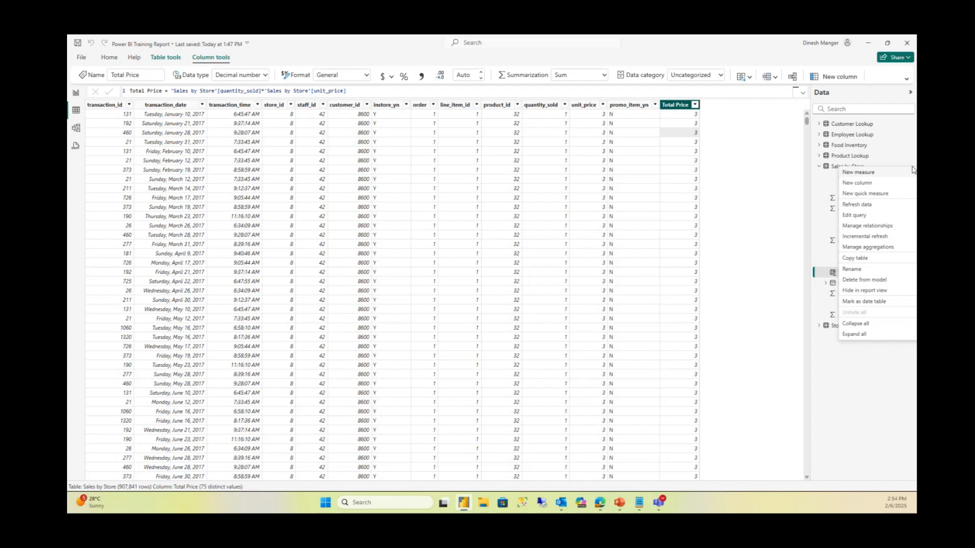
click(868, 178)
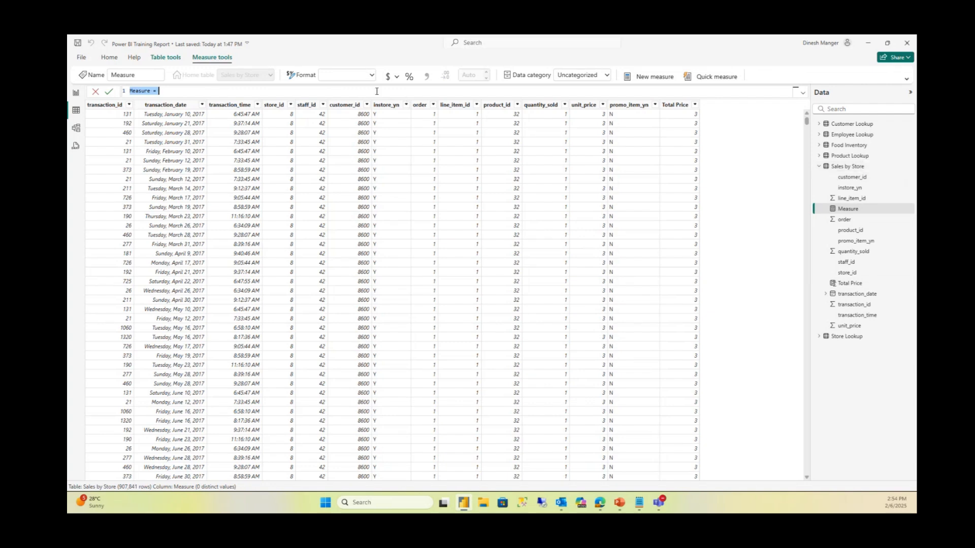
text(Total Price=sum)
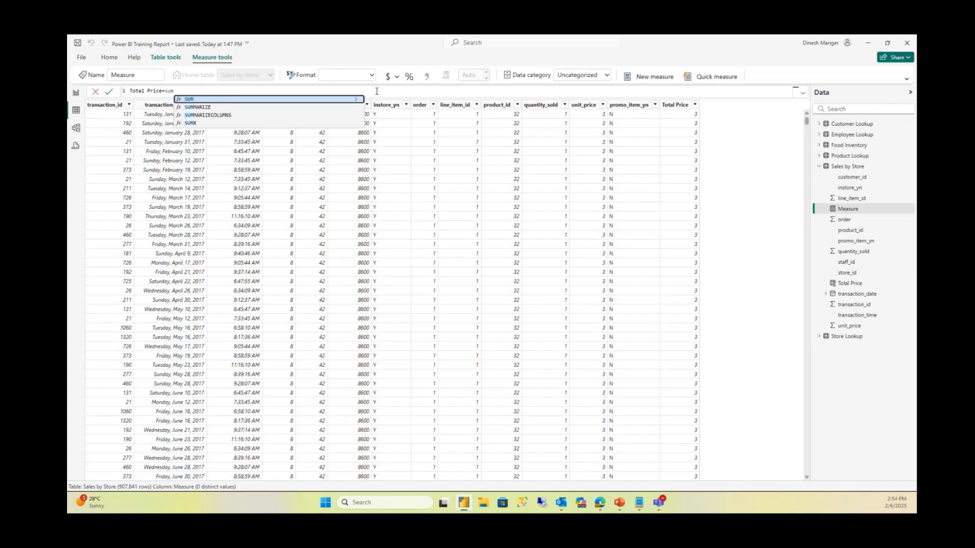
key(Tab)
text(total)
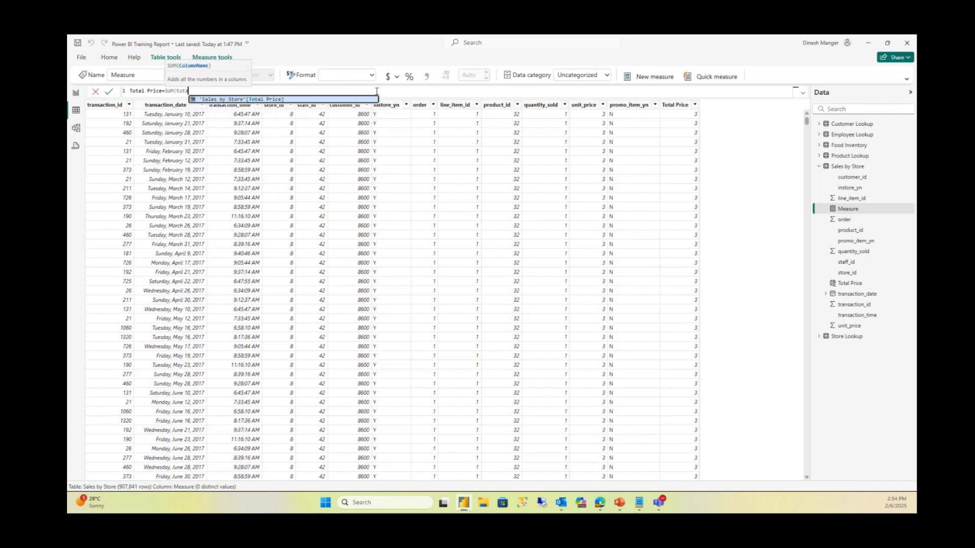
key(Tab)
text())
key(Return)
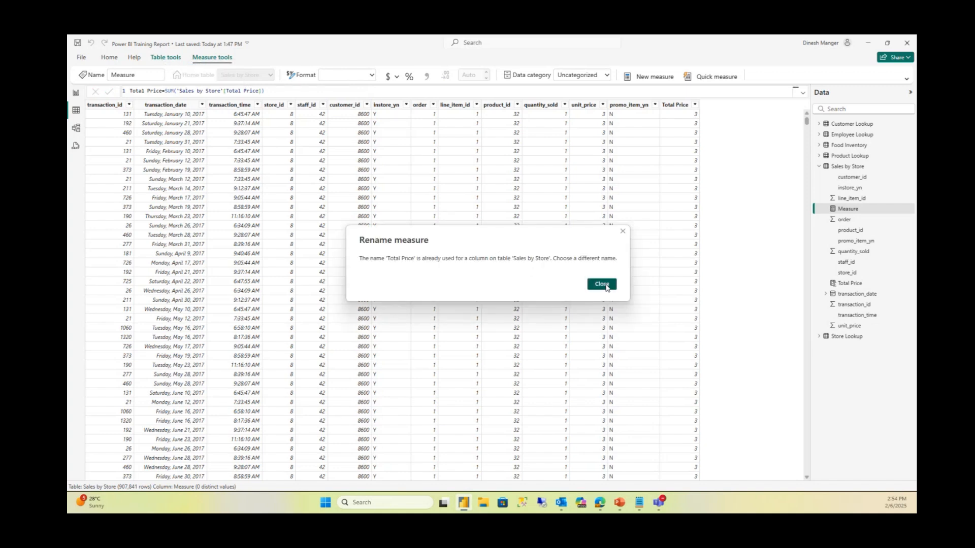
Dismiss the naming message, change the measure's name to Total_Price and commit the formula
click(605, 288)
double_click(149, 92)
key(BackSpace)
text(_)
click(105, 94)
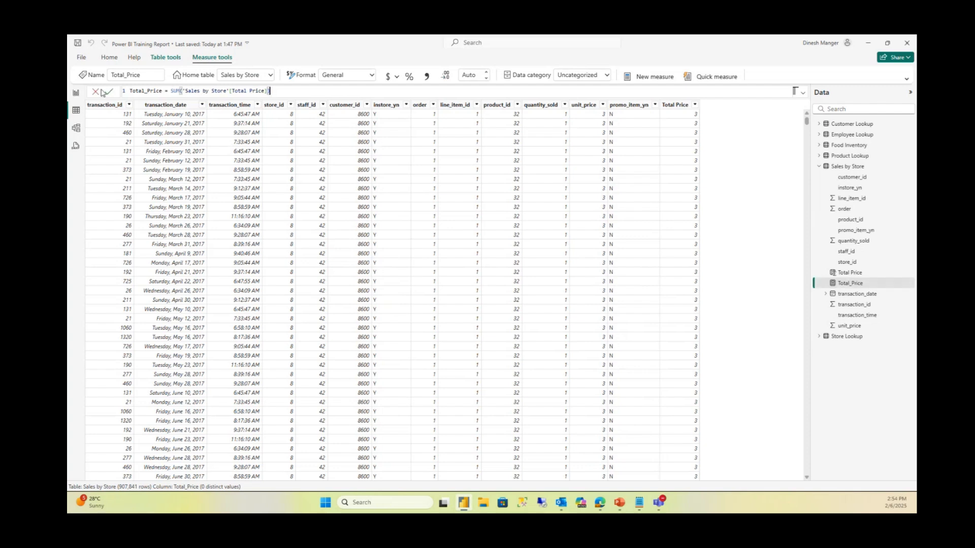
Add a card showing the Total_Price measure near the upper middle of the report page and reduce its height
click(75, 92)
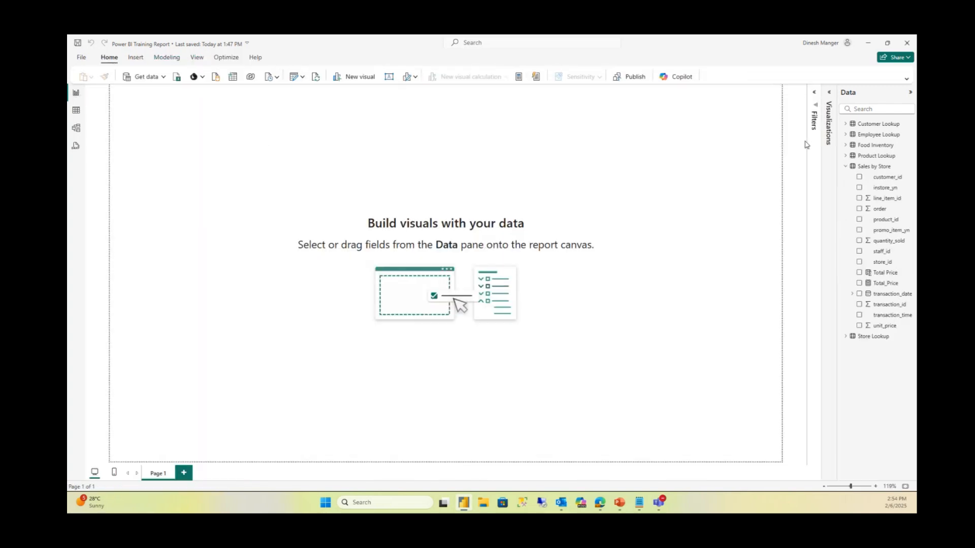
click(829, 99)
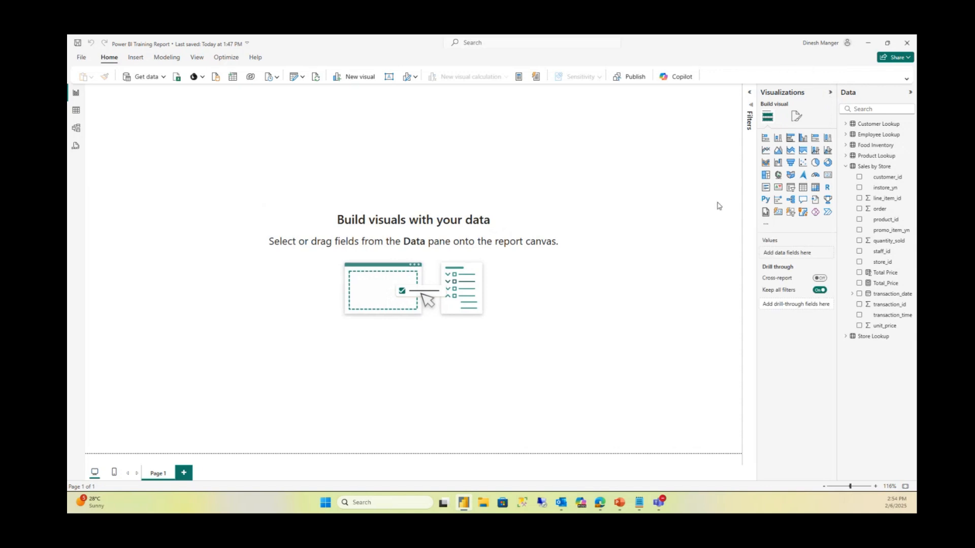
click(827, 176)
drag(187, 137, 449, 185)
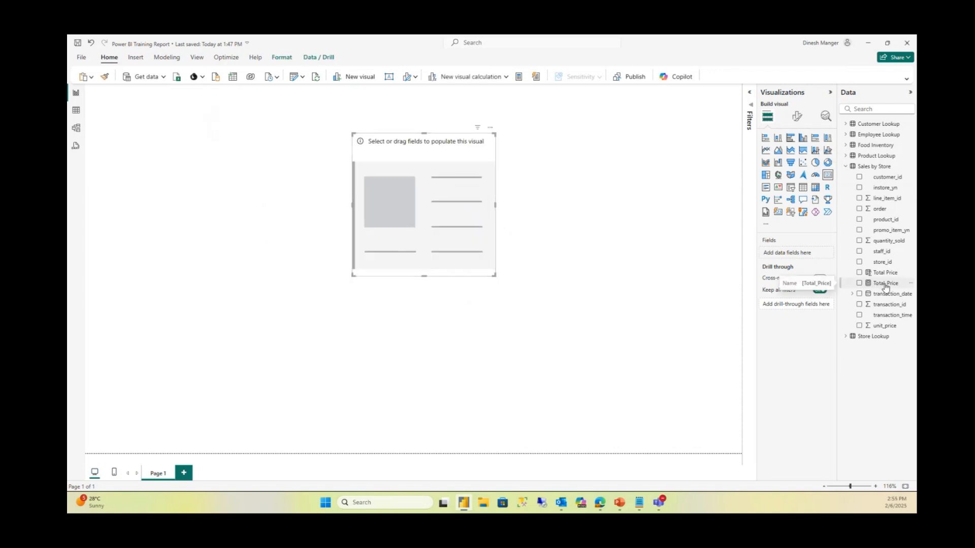
drag(885, 285, 800, 258)
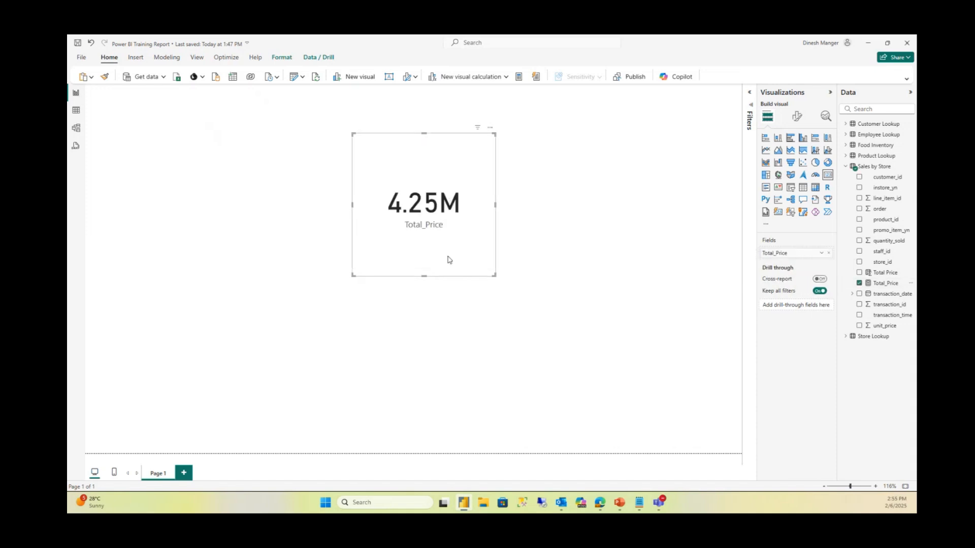
drag(423, 276, 430, 225)
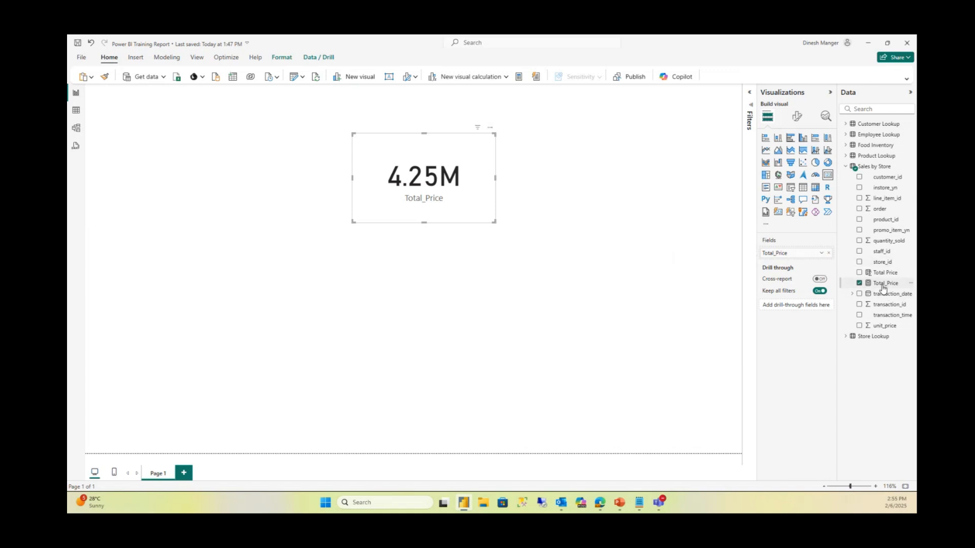
Replace the card's measure with the Total Price column and review its aggregation options, keeping Sum
click(829, 254)
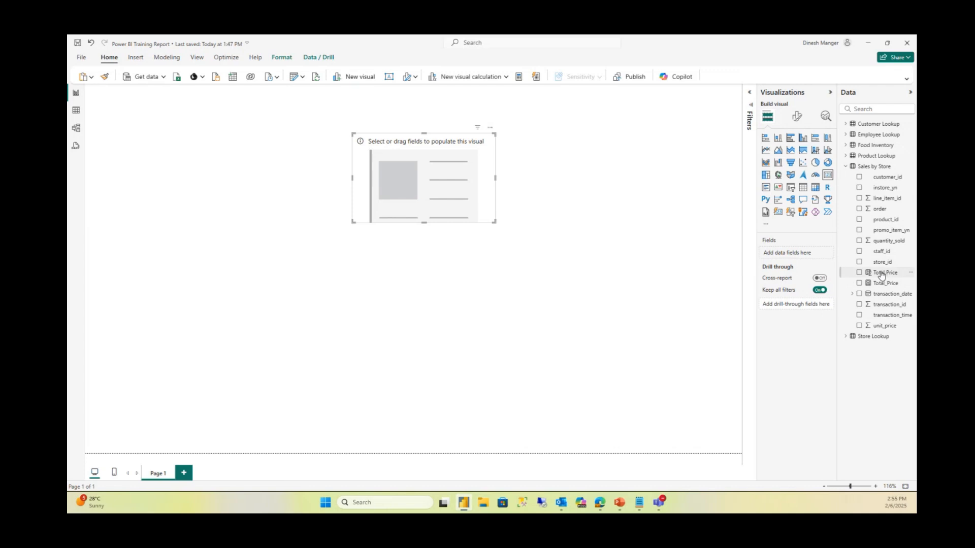
drag(881, 274, 801, 254)
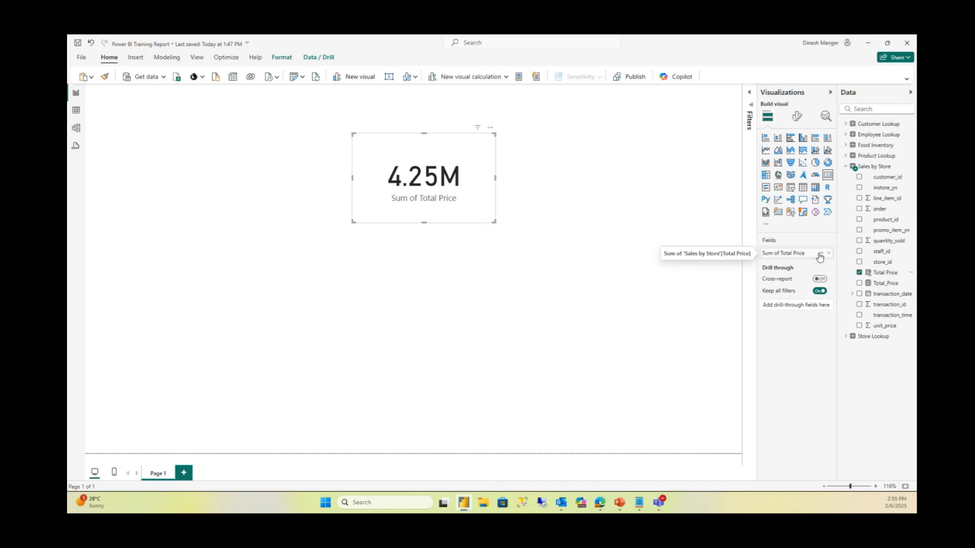
click(821, 255)
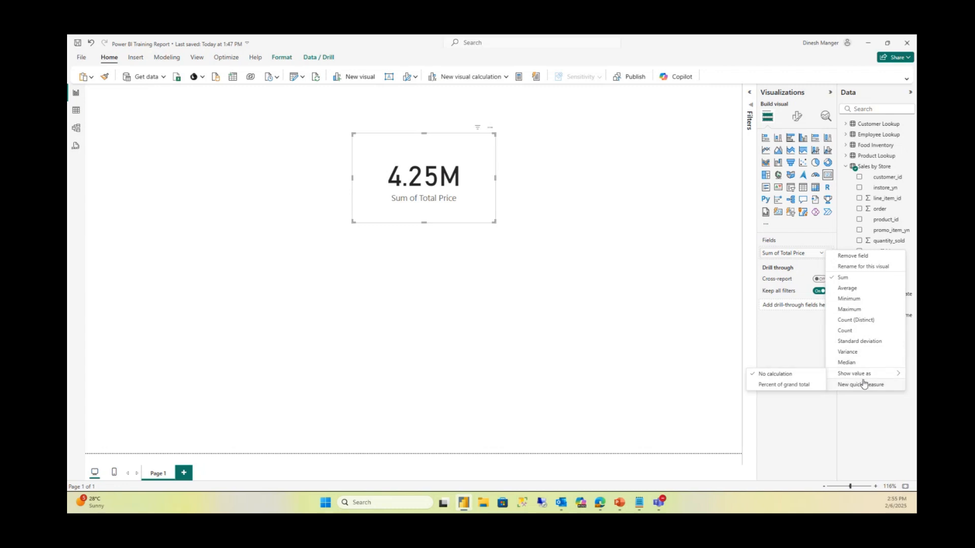
click(790, 261)
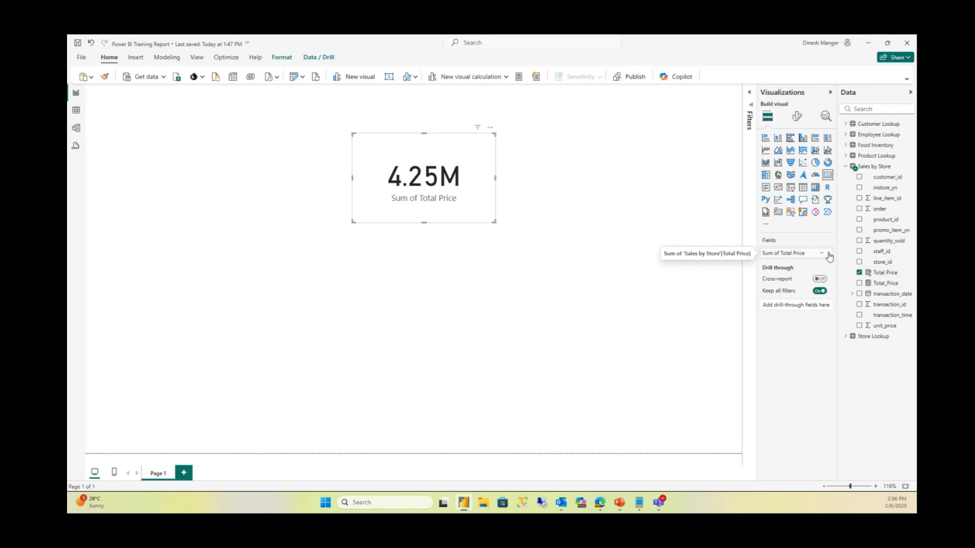
Shift the card slightly down and to the right, and collapse the Sales by Store field list
drag(432, 166, 454, 178)
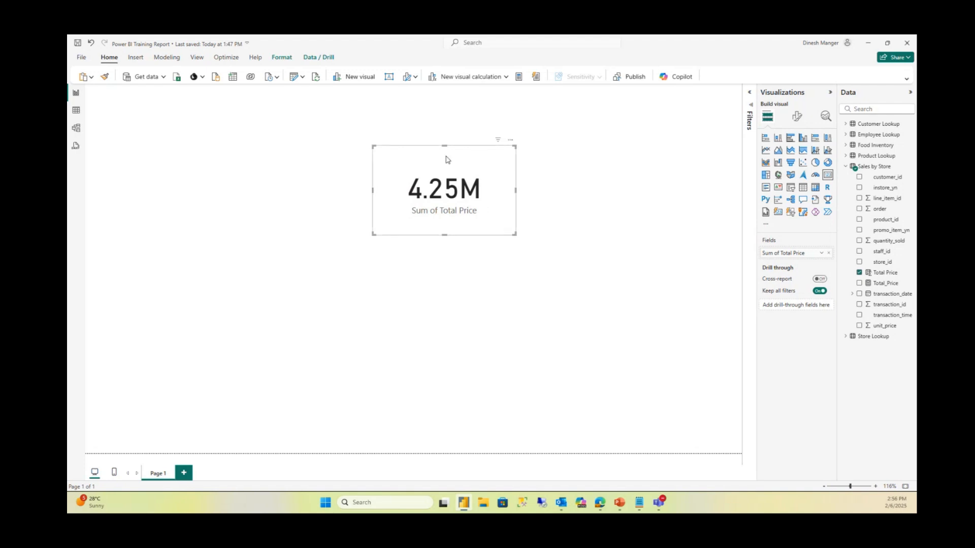
click(157, 158)
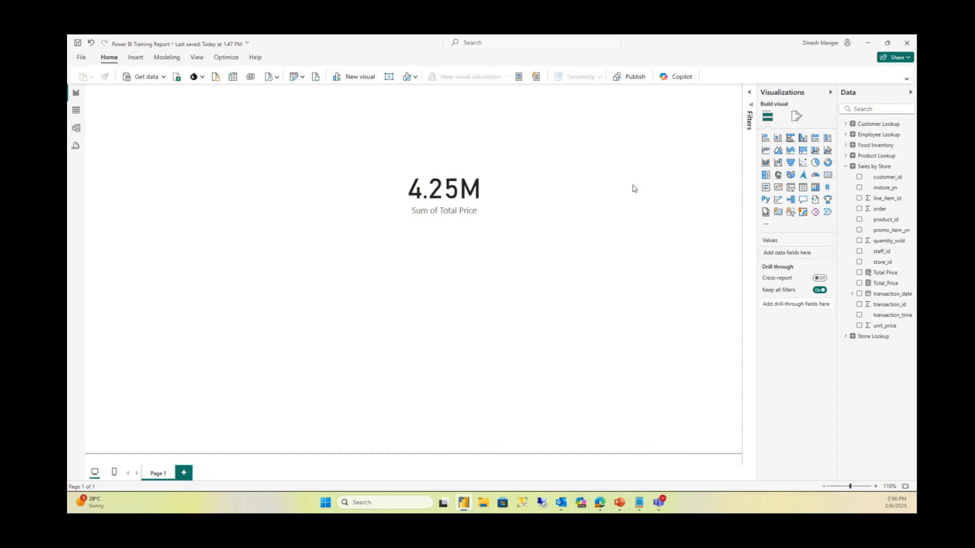
click(846, 168)
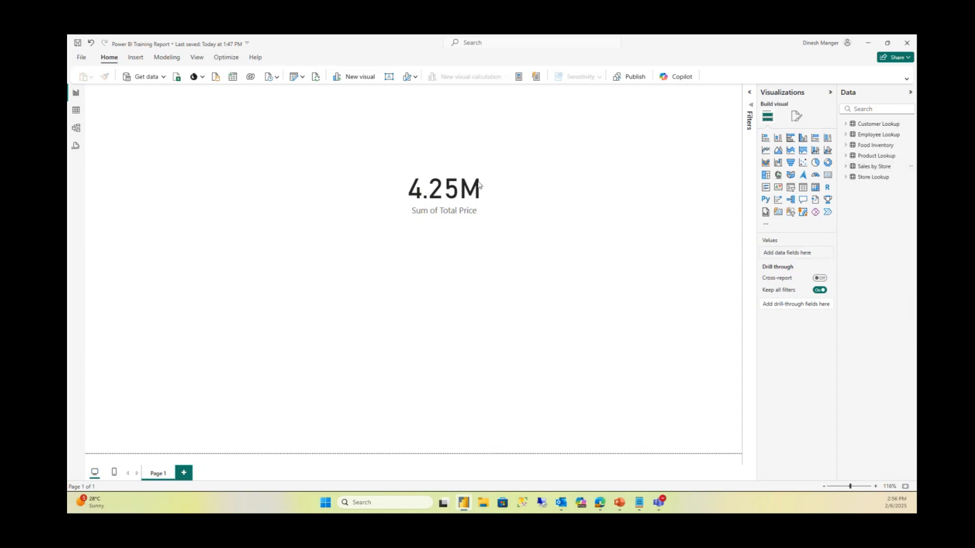
click(462, 189)
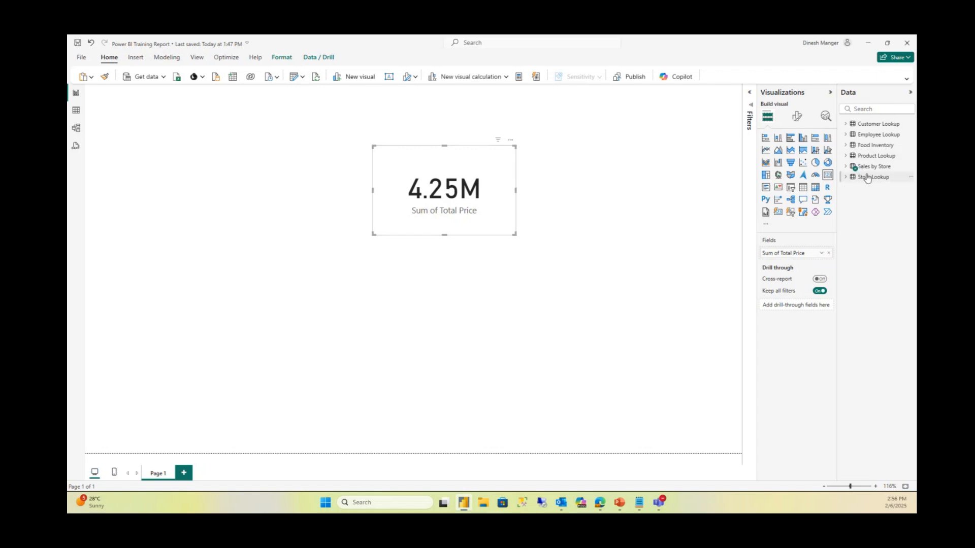
click(221, 151)
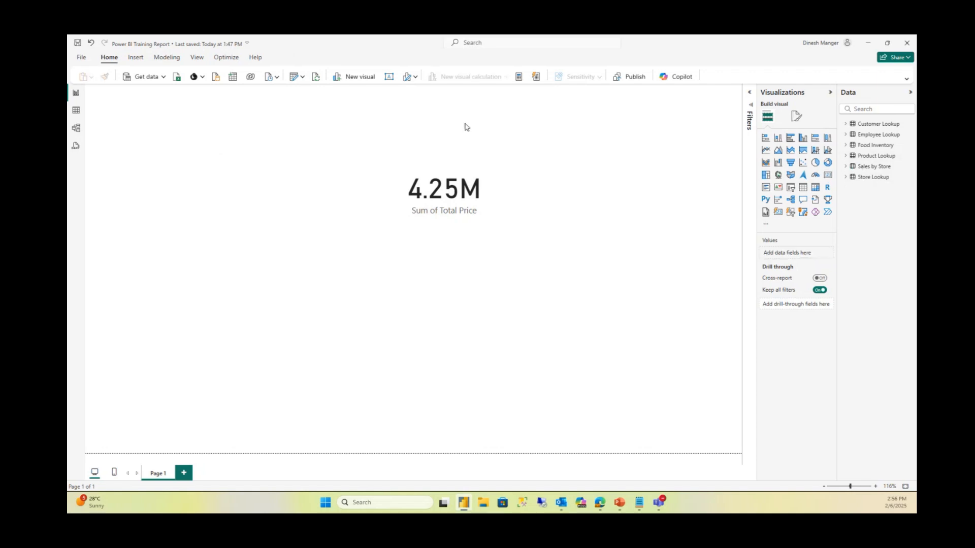
Add a slicer to the report page, place it in the page's upper-left area and shorten it
click(794, 189)
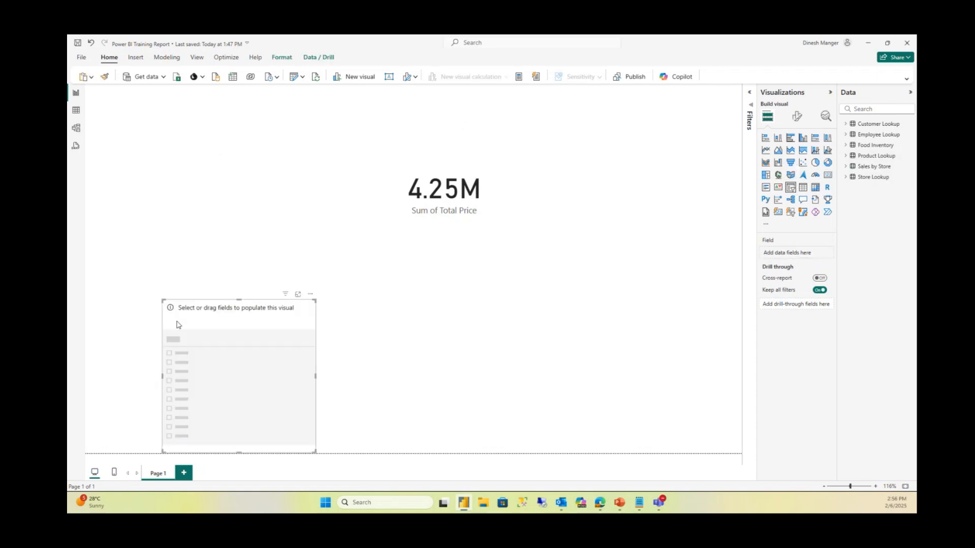
drag(222, 241, 206, 135)
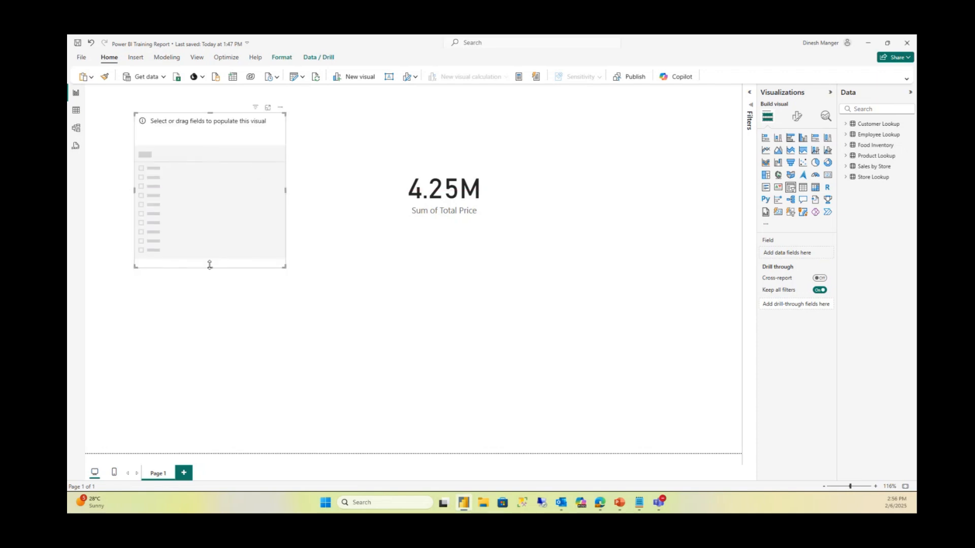
drag(209, 266, 209, 161)
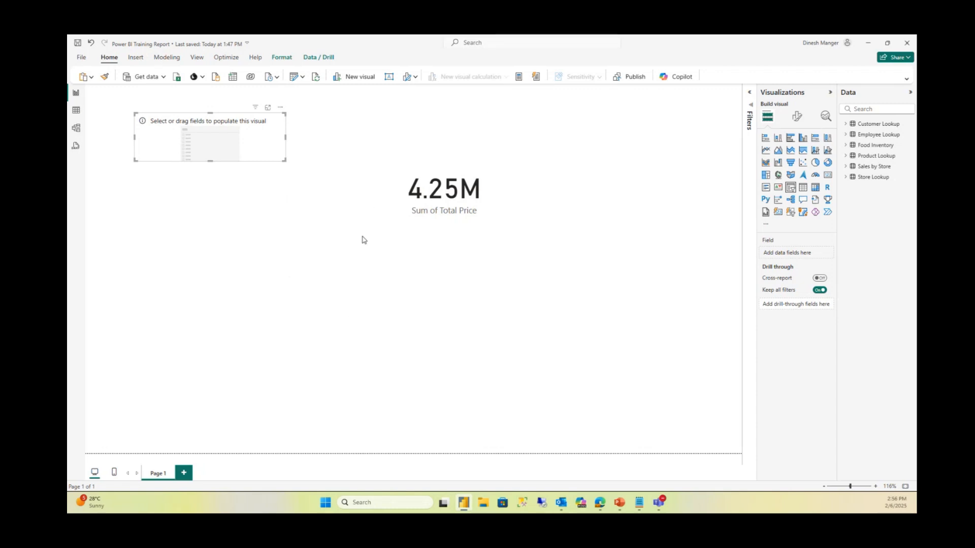
Show the report filters, assign store_id from Store Lookup to the slicer and make the slicer slightly taller
click(750, 92)
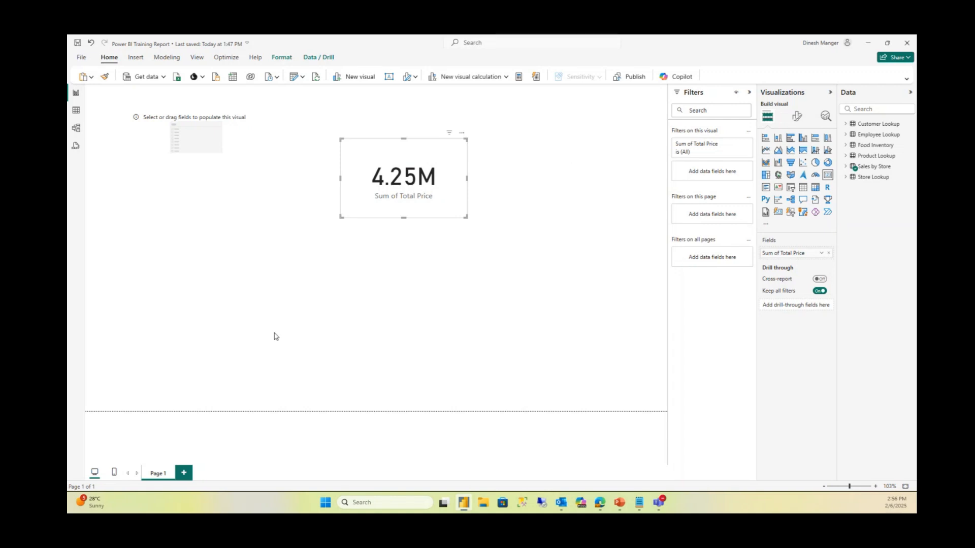
click(191, 131)
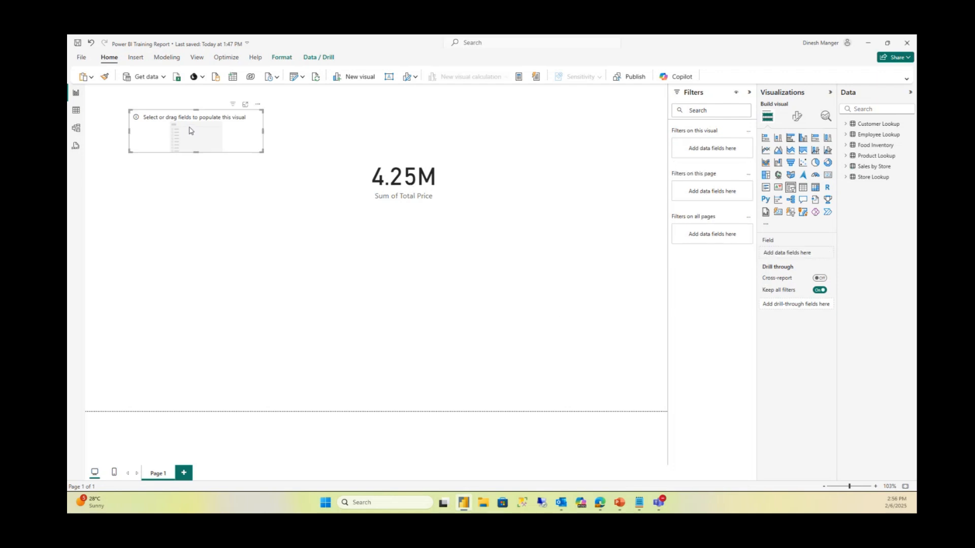
click(846, 178)
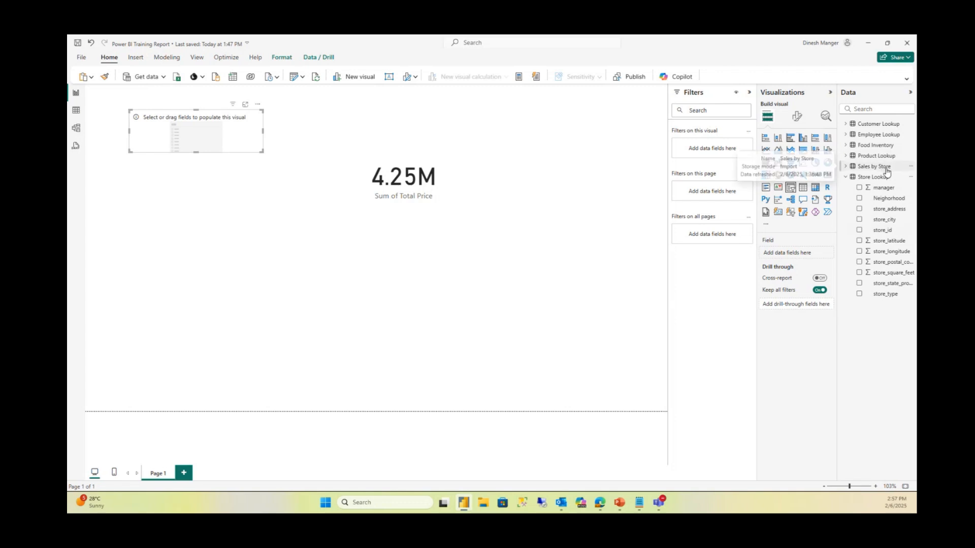
drag(882, 230, 792, 253)
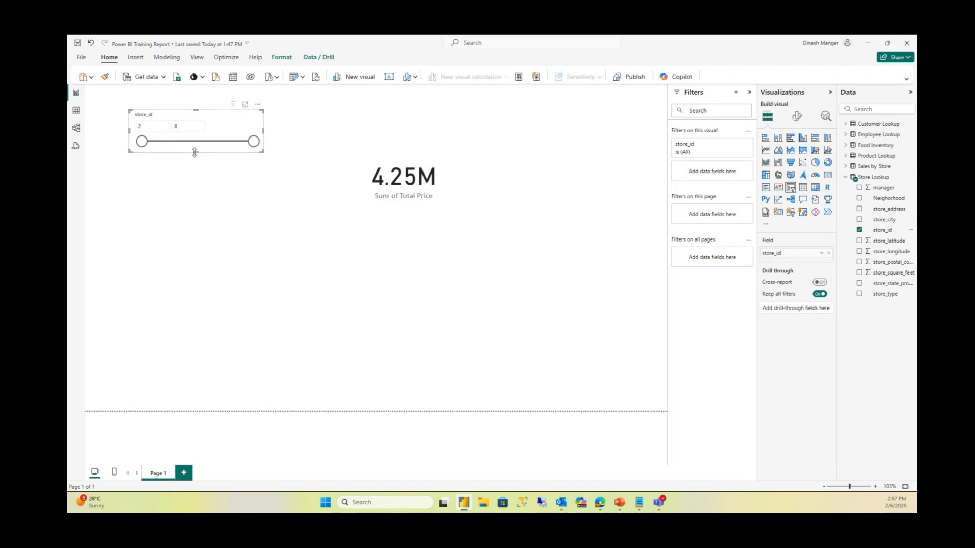
drag(195, 153, 199, 161)
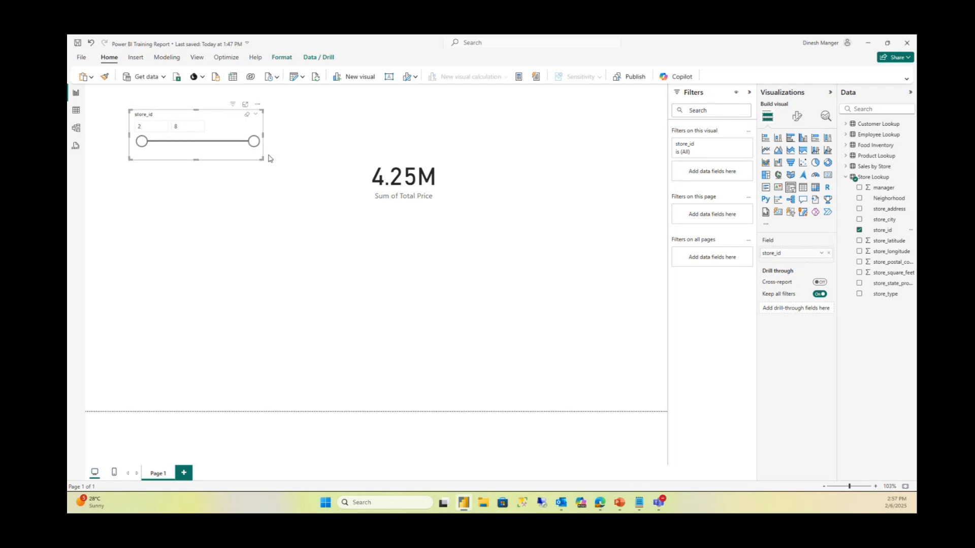
Replace the slicer's field with store_address from Store Lookup, and make the slicer taller and shift it slightly left to fit all addresses
click(829, 253)
drag(889, 208, 806, 257)
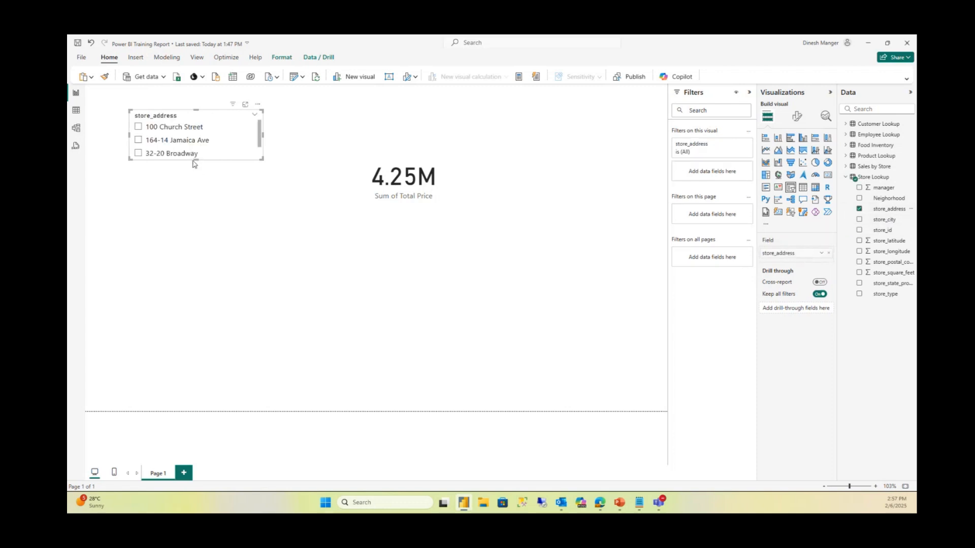
drag(196, 161, 188, 187)
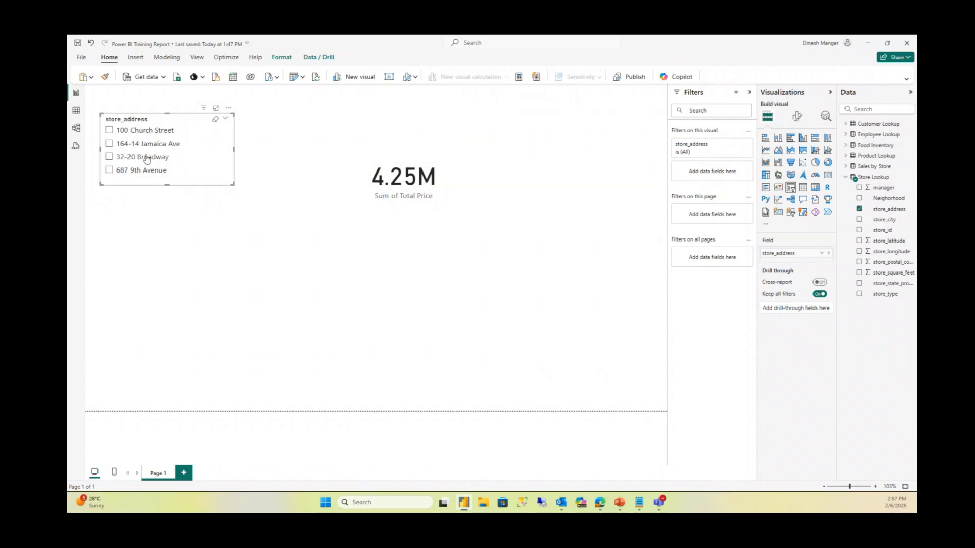
Filter the card by each store address in the slicer, one at a time, and compare the resulting totals
click(110, 157)
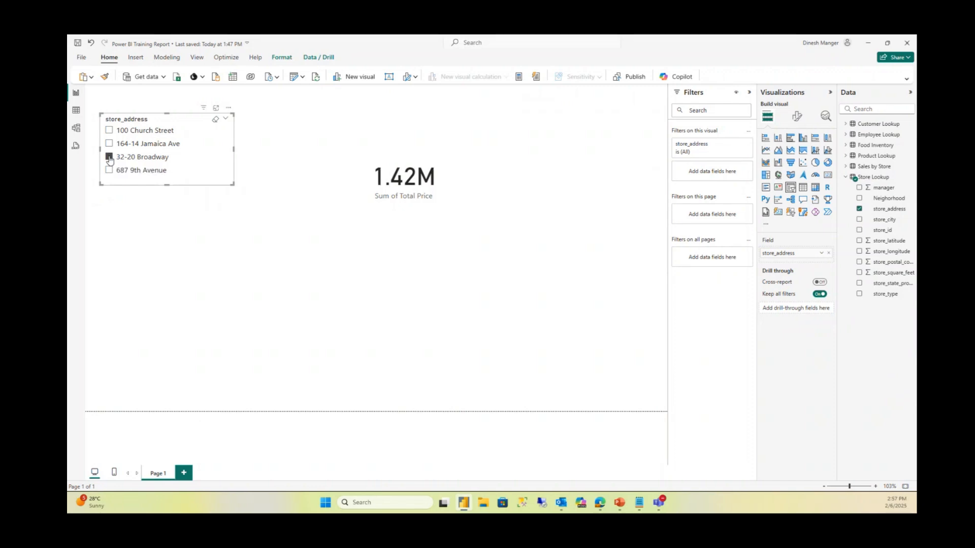
click(109, 144)
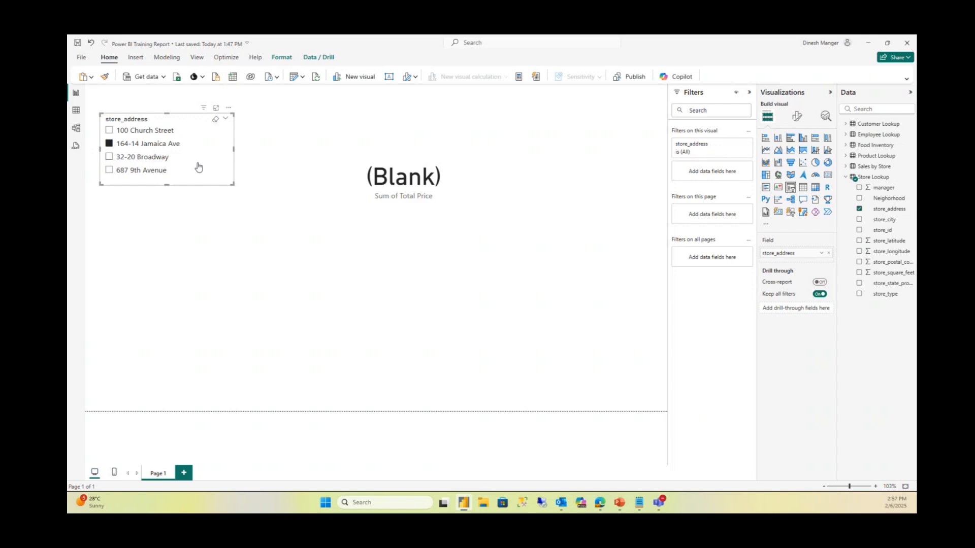
click(110, 131)
click(109, 145)
click(109, 157)
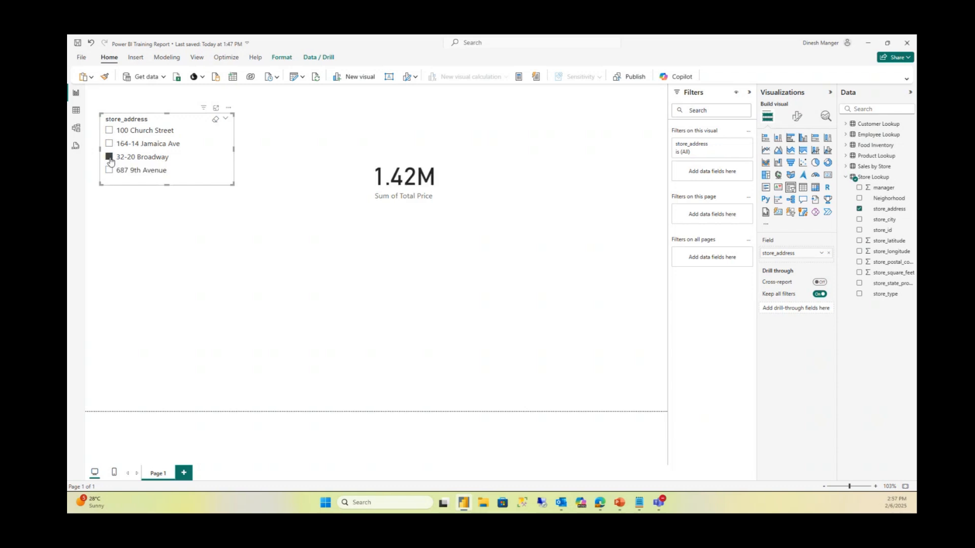
click(109, 171)
click(109, 130)
click(109, 158)
click(109, 171)
click(109, 156)
click(109, 131)
click(110, 131)
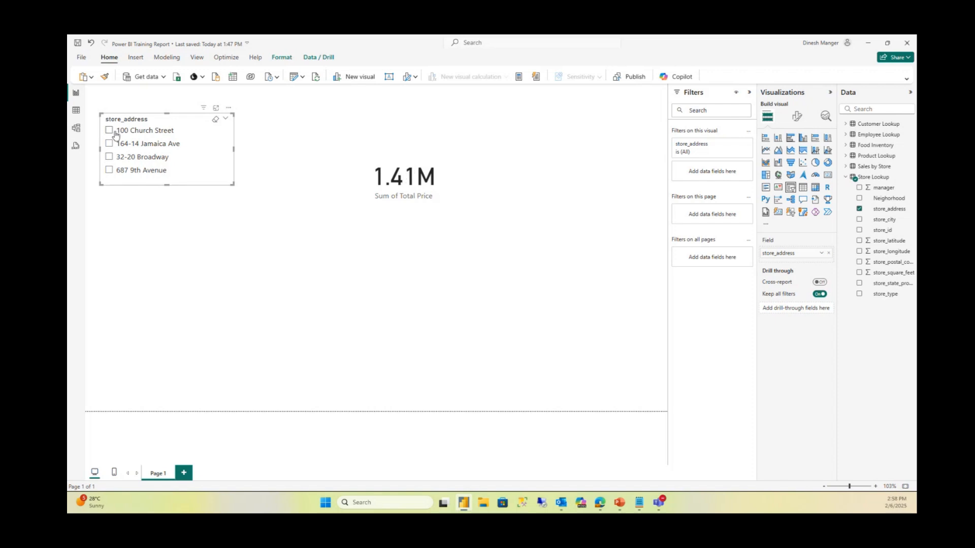
Move the Sum of Total Price card up beside the slicer, and check the second store address's filter before clearing it
click(292, 178)
click(435, 193)
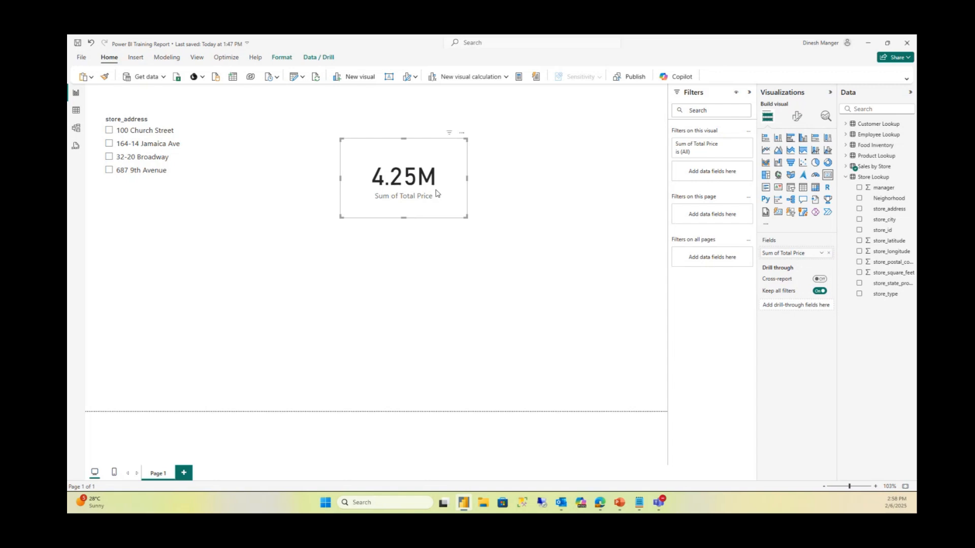
drag(432, 184, 327, 167)
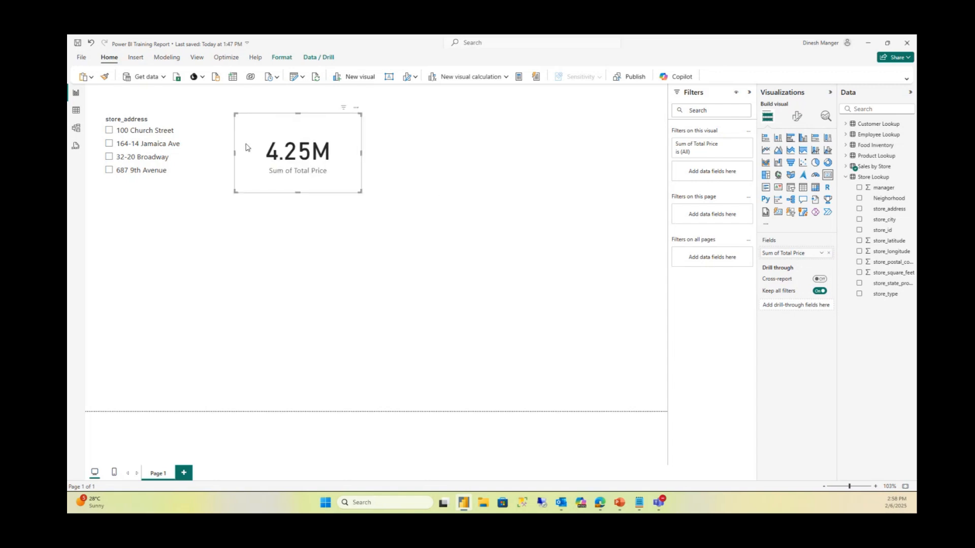
click(206, 144)
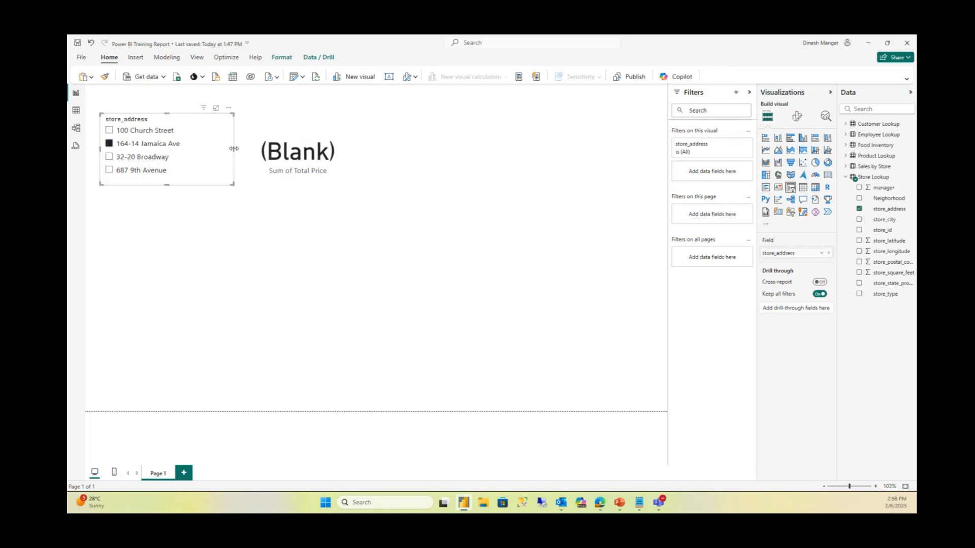
click(109, 143)
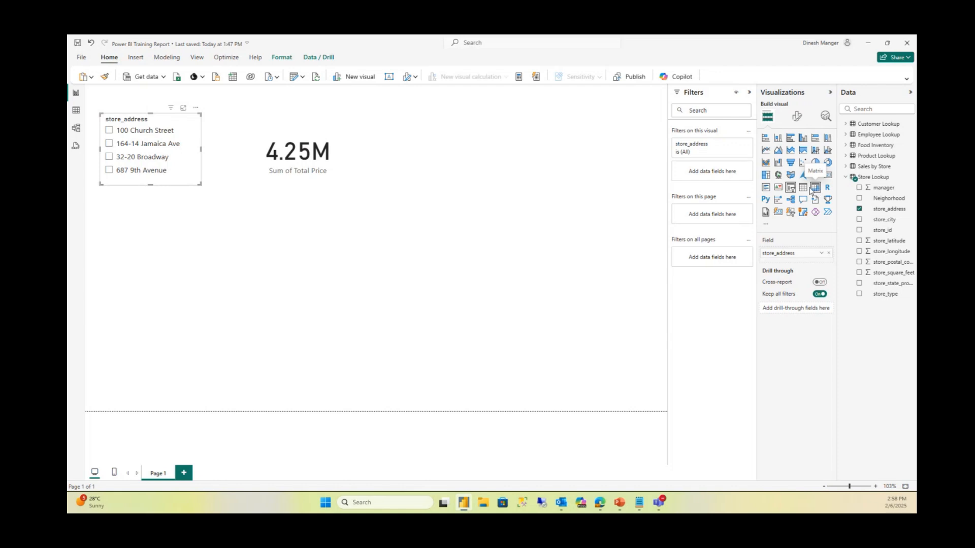
Convert the slicer into a matrix with store_address as rows, enlarge it and move it to the far side of the card
click(815, 189)
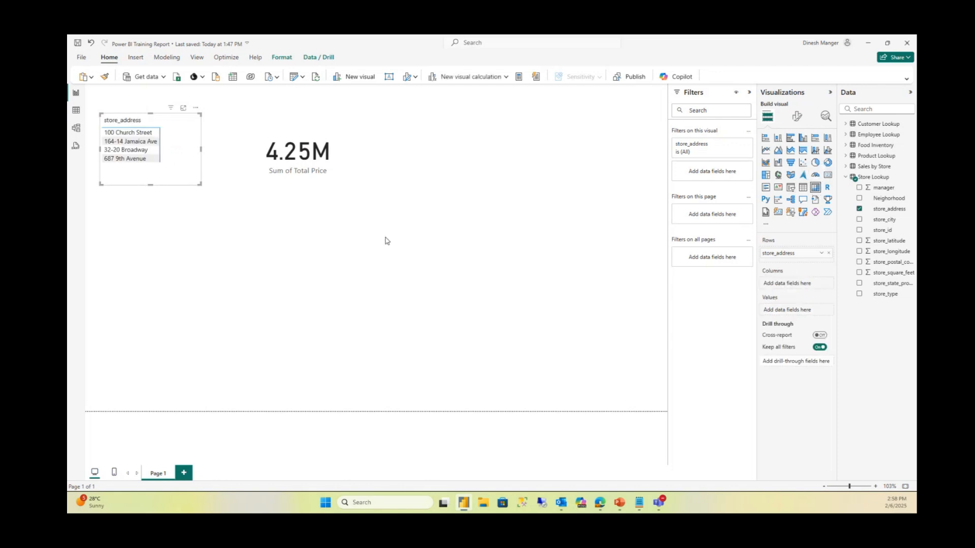
drag(201, 183, 243, 208)
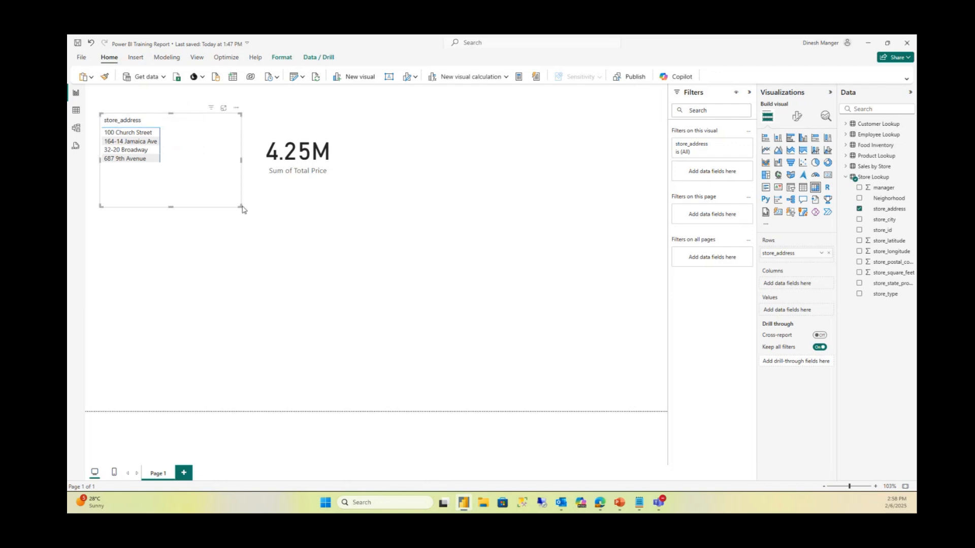
drag(179, 173, 560, 242)
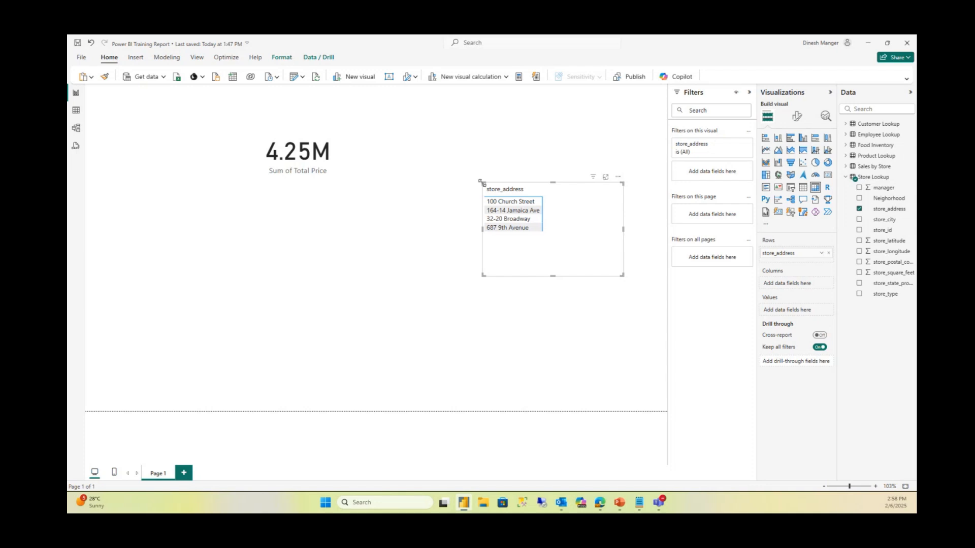
drag(481, 182, 424, 153)
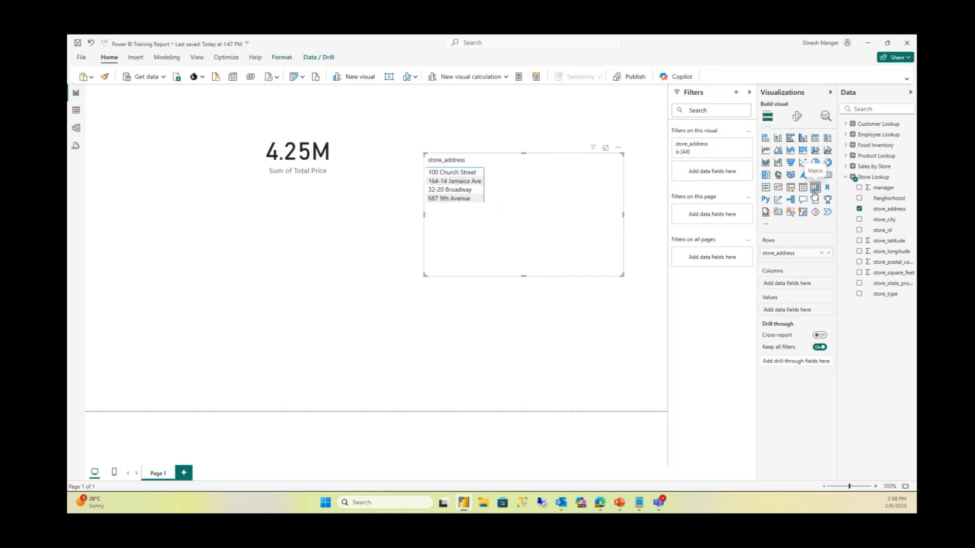
Add the Total_Price measure from Sales by Store as the matrix values, and shrink and reposition the matrix beside the card
click(846, 177)
click(845, 166)
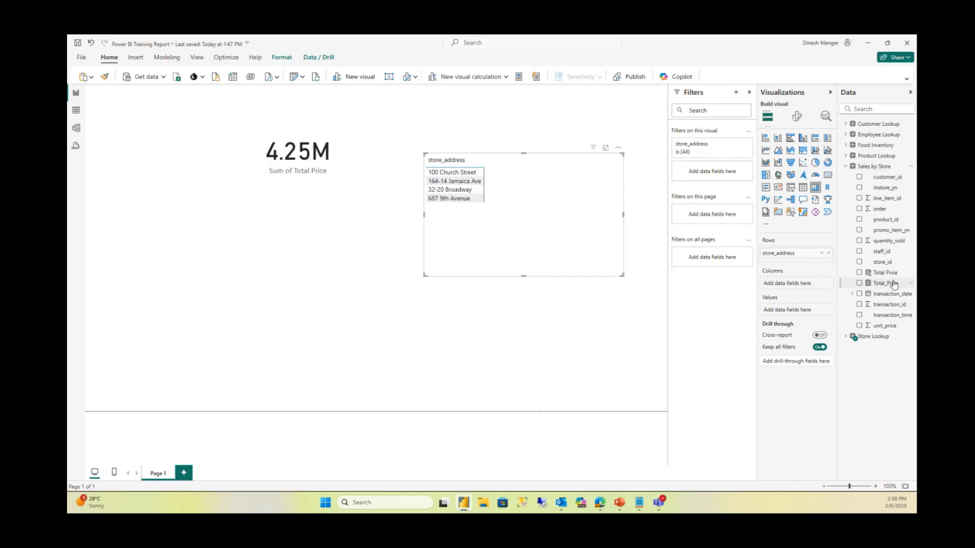
drag(886, 283, 800, 309)
drag(558, 249, 511, 253)
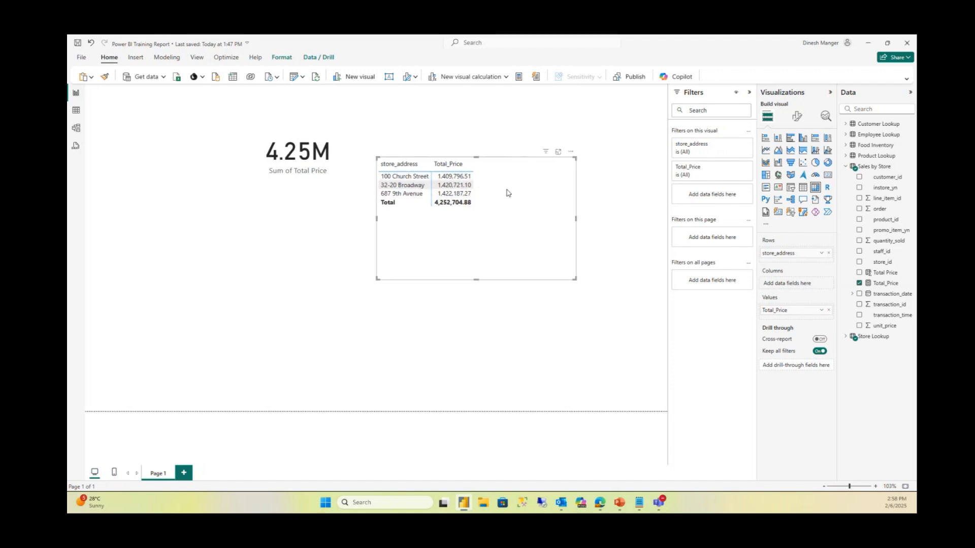
drag(575, 218, 507, 218)
drag(441, 281, 485, 172)
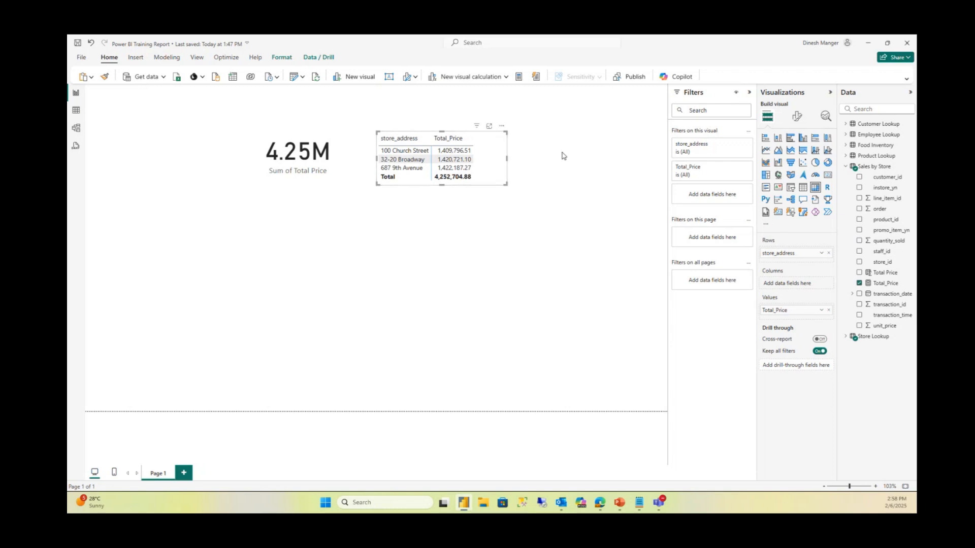
Convert the matrix into a stacked bar chart of Total_Price by store_address, and make it taller and wider
click(766, 140)
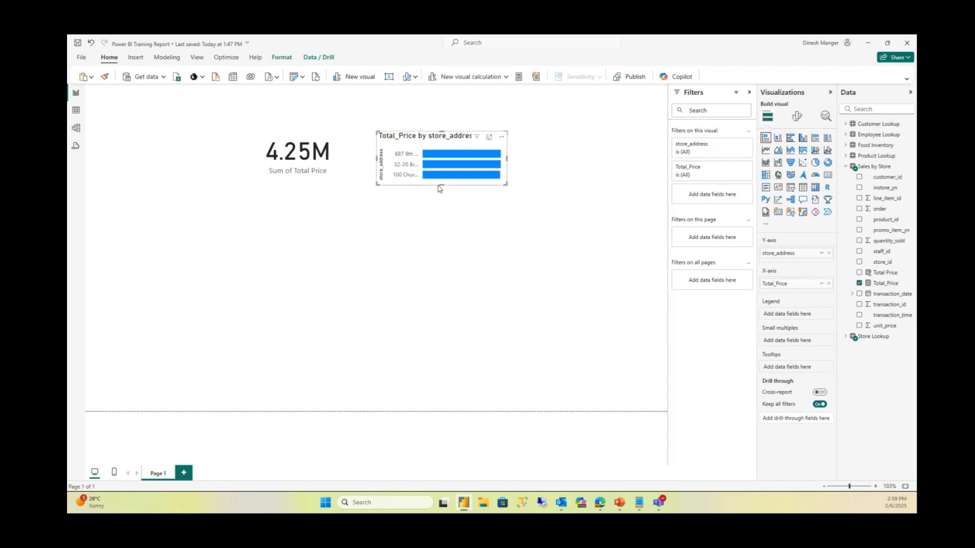
drag(441, 186, 454, 255)
drag(470, 289, 471, 298)
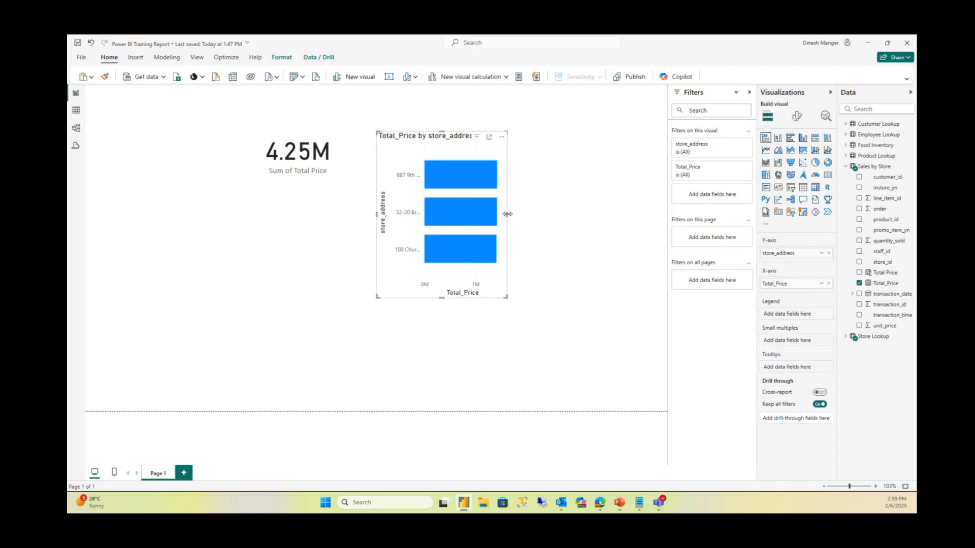
drag(508, 214, 570, 214)
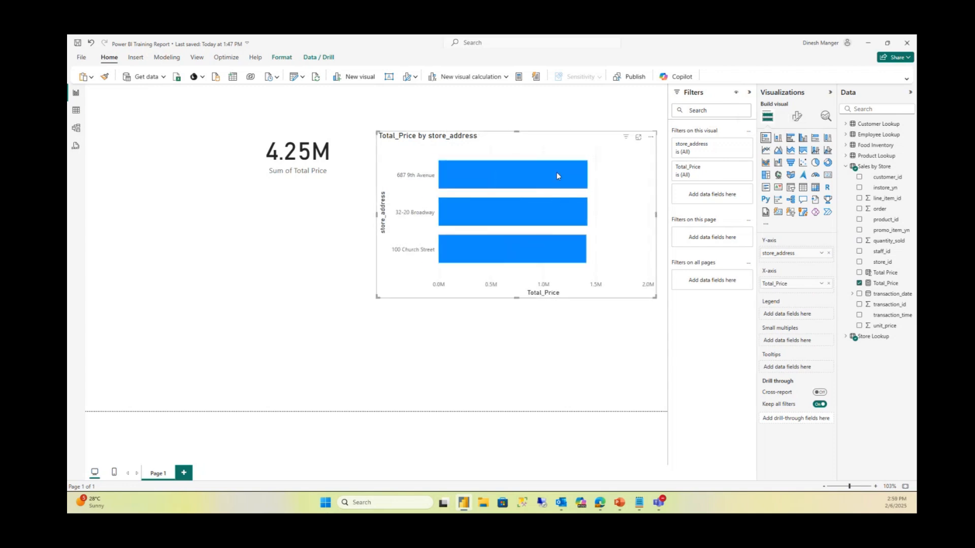
Cross-filter the card by the uppermost store bar, clear that selection and move the chart slightly up and left
click(373, 218)
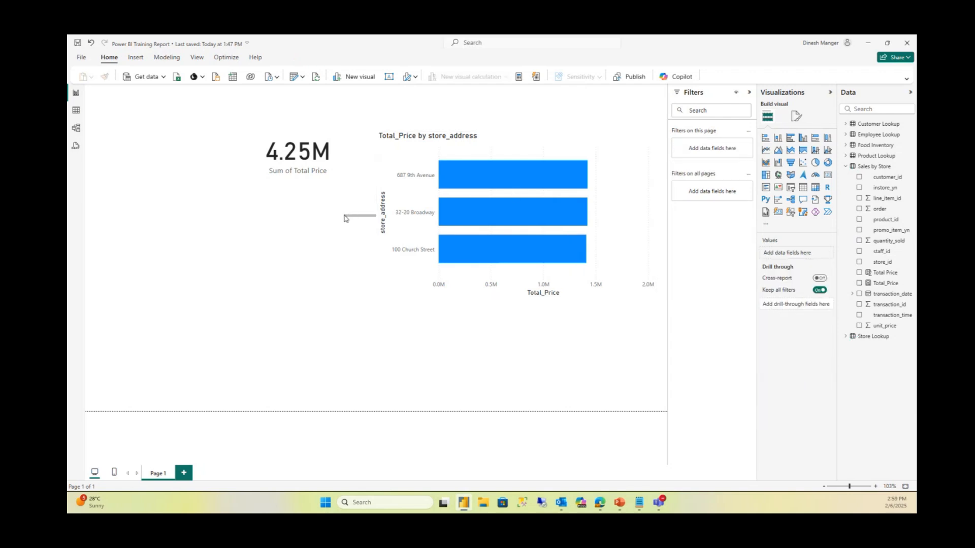
click(402, 175)
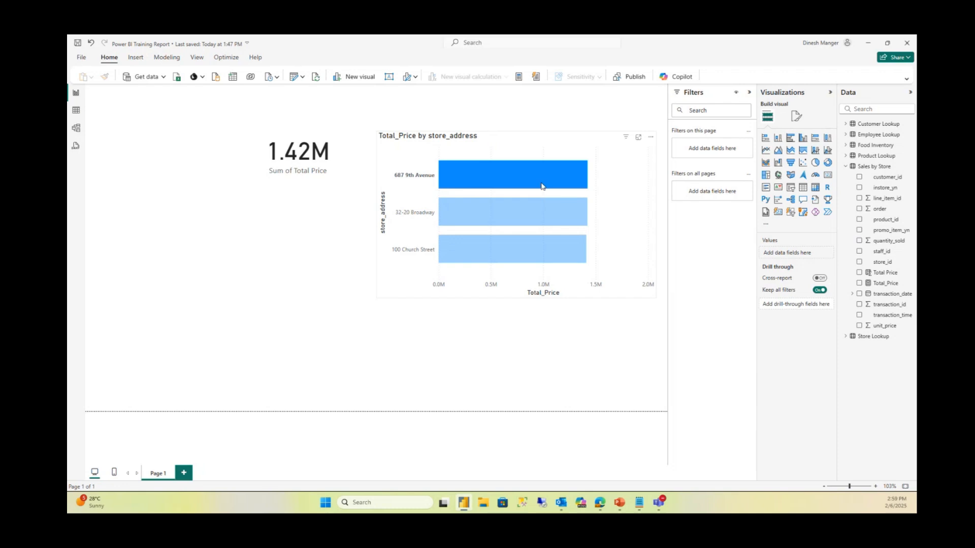
click(623, 170)
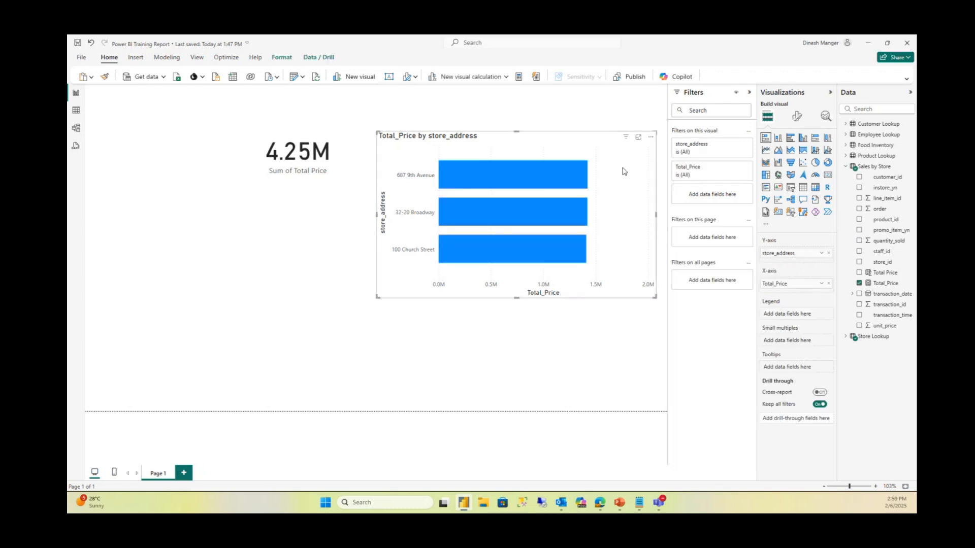
drag(624, 171, 604, 148)
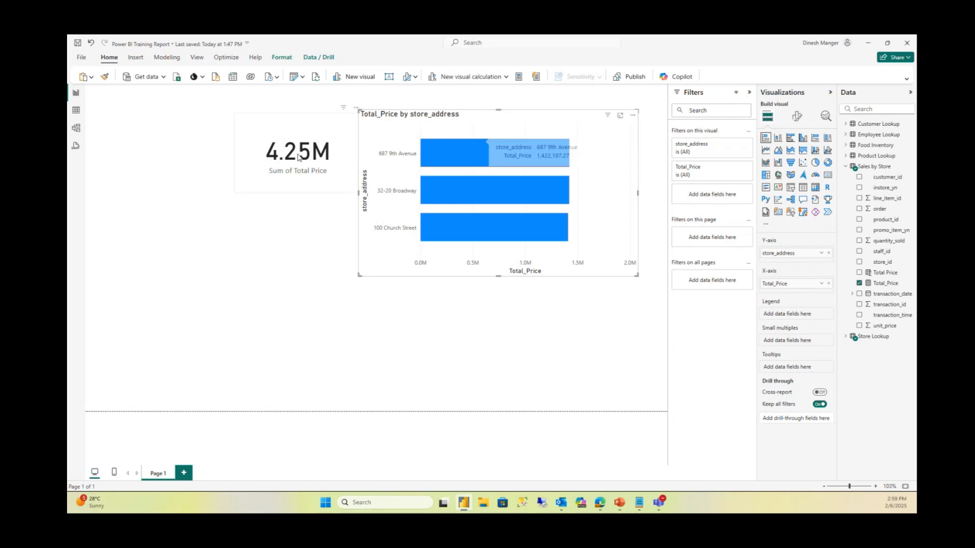
Cross-filter the card with each of the three store bars in turn and clear the selection
click(423, 154)
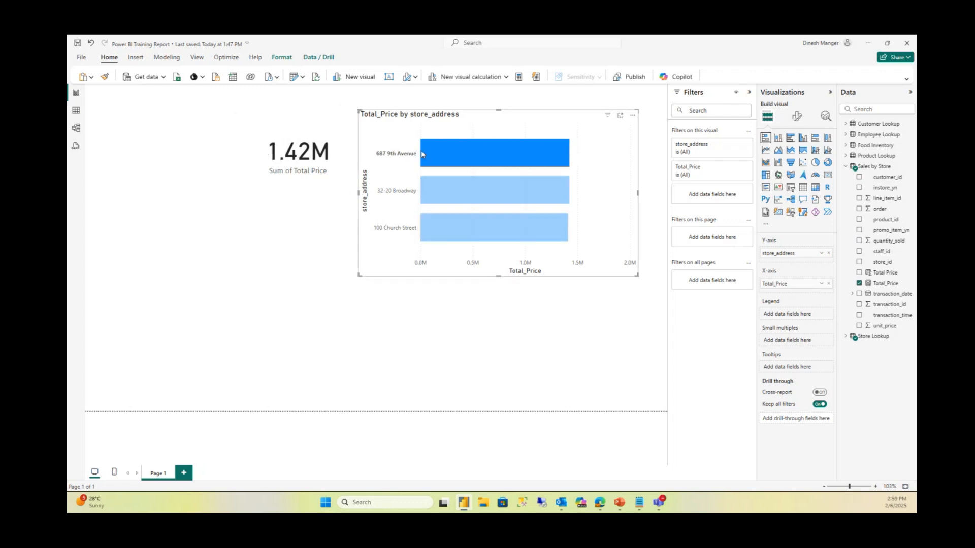
click(435, 194)
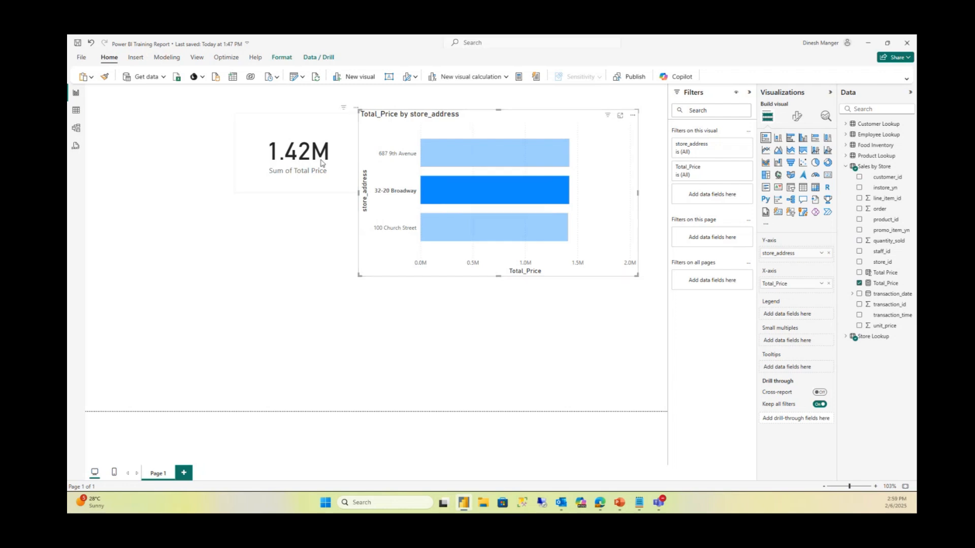
click(443, 228)
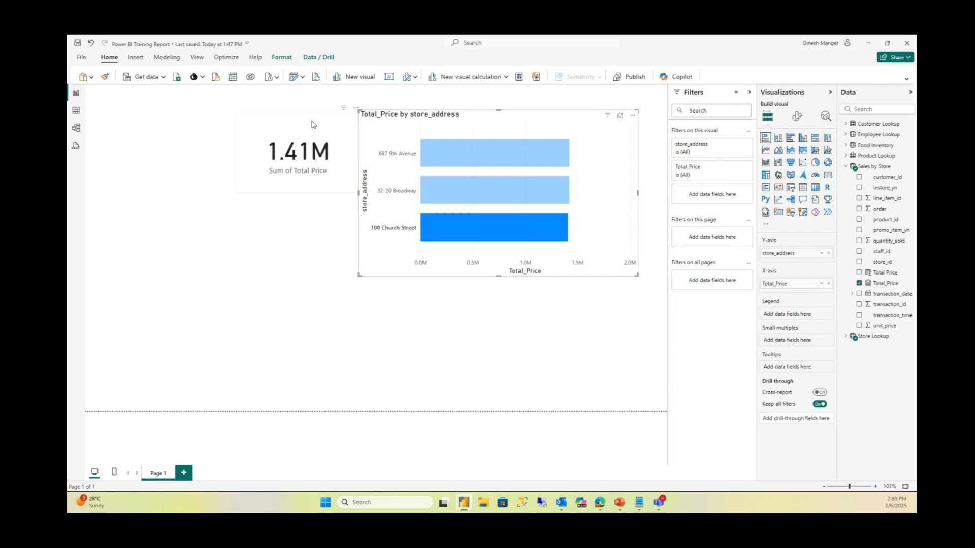
click(443, 126)
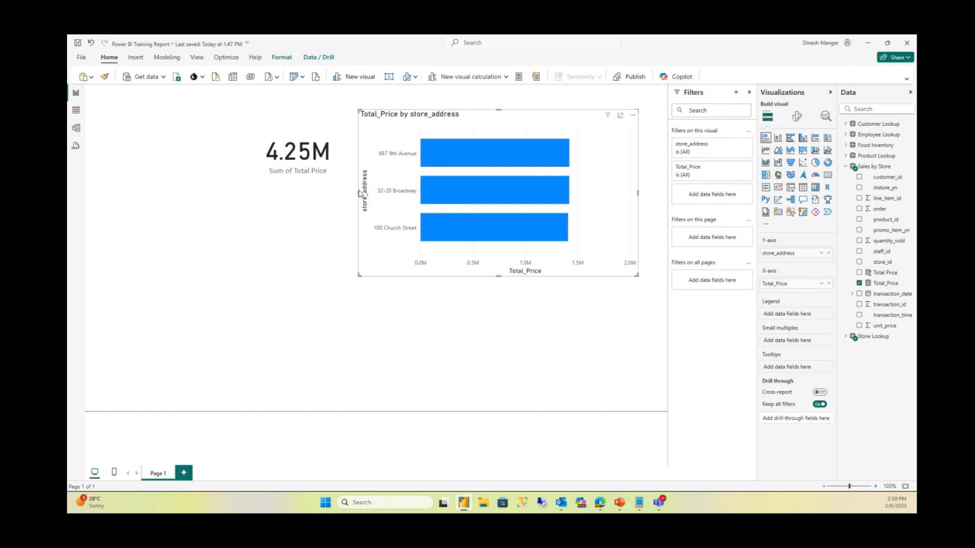
Narrow the bar chart slightly, and edit its interactions so that the card is set to None
drag(357, 195, 365, 196)
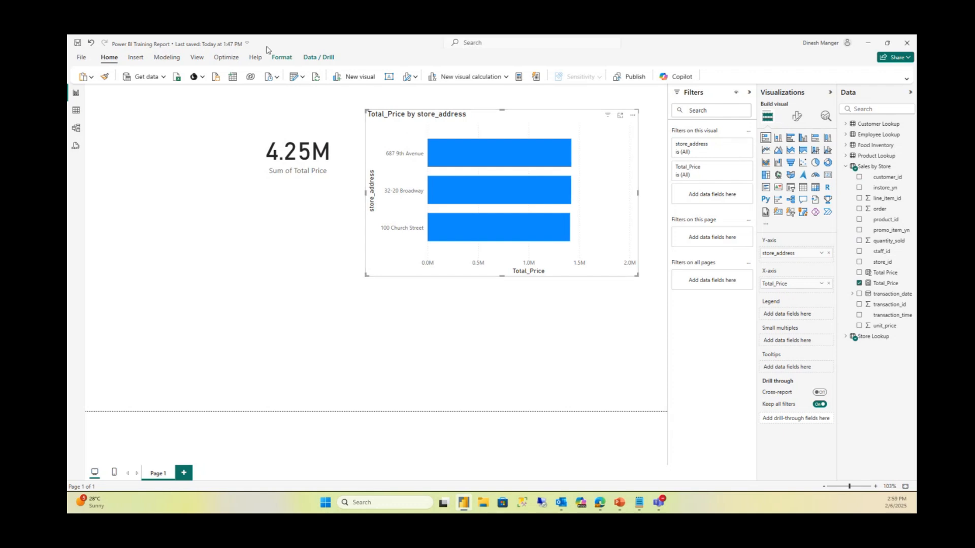
click(282, 57)
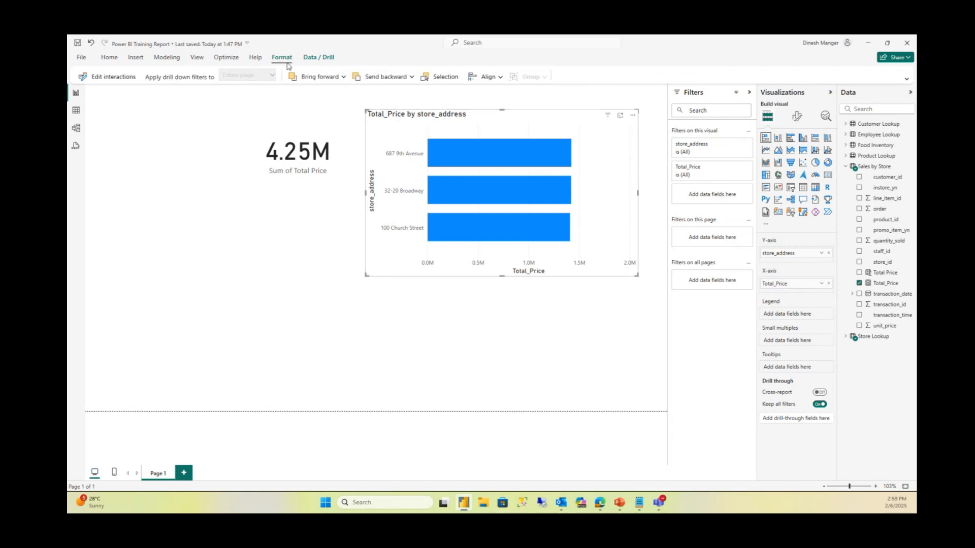
click(119, 81)
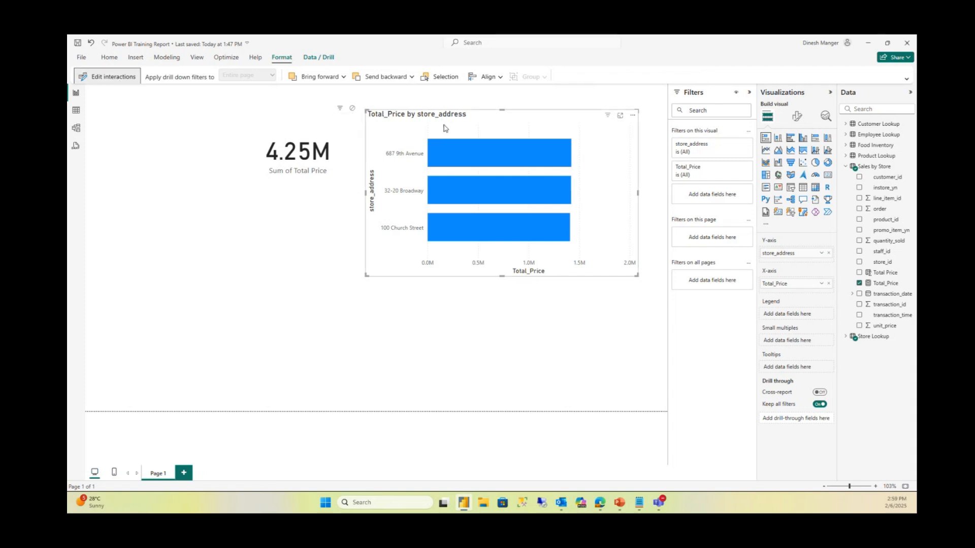
click(352, 109)
Check the card's response to each store bar with the interaction off, clear the bar selection and select the card
click(466, 157)
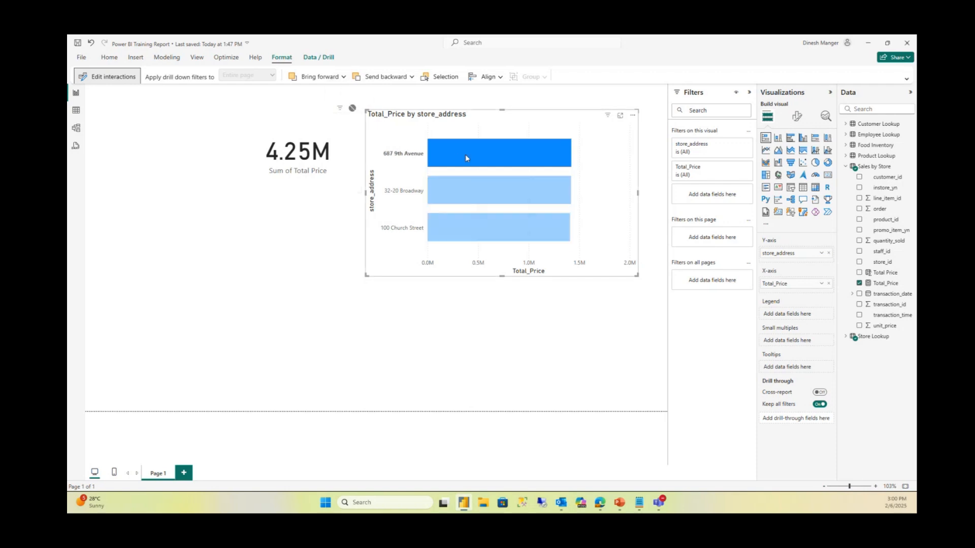
click(465, 196)
click(466, 229)
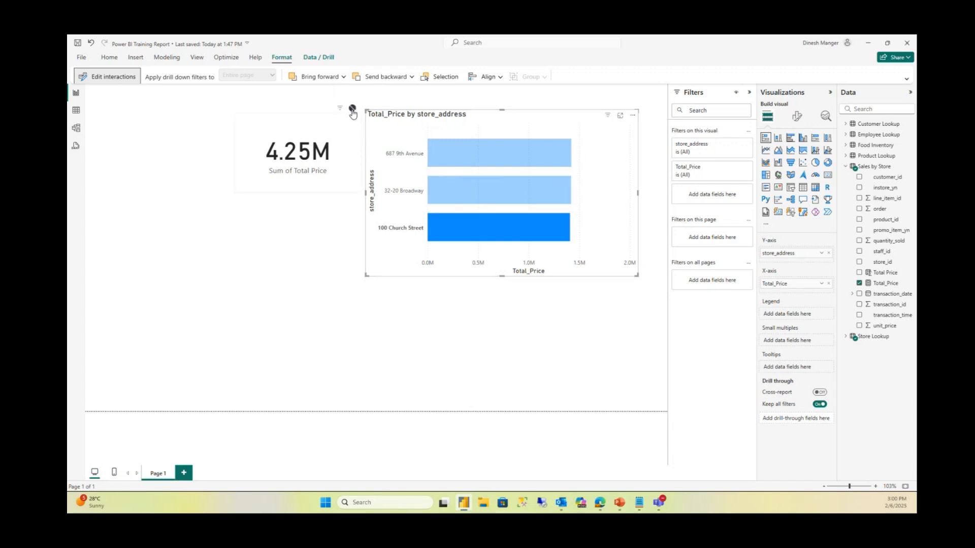
click(474, 134)
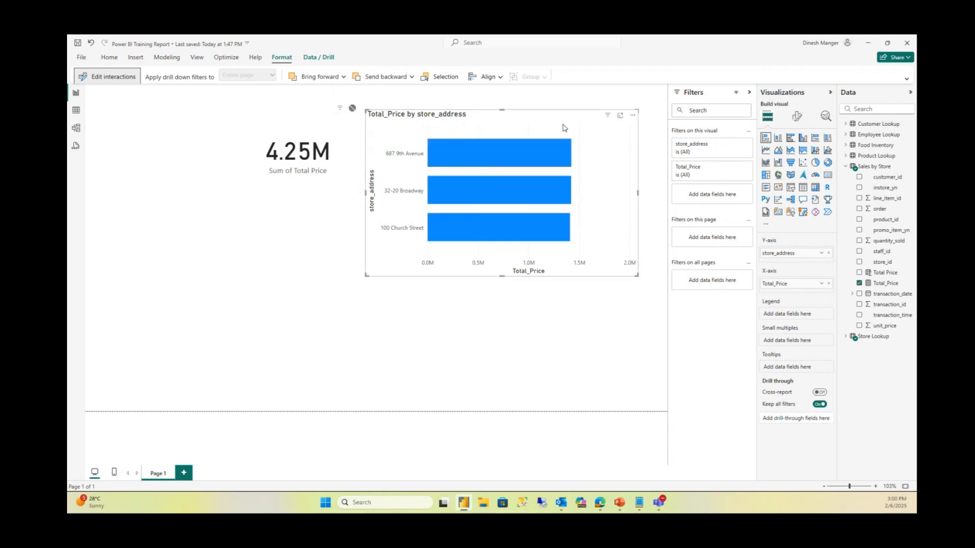
click(291, 135)
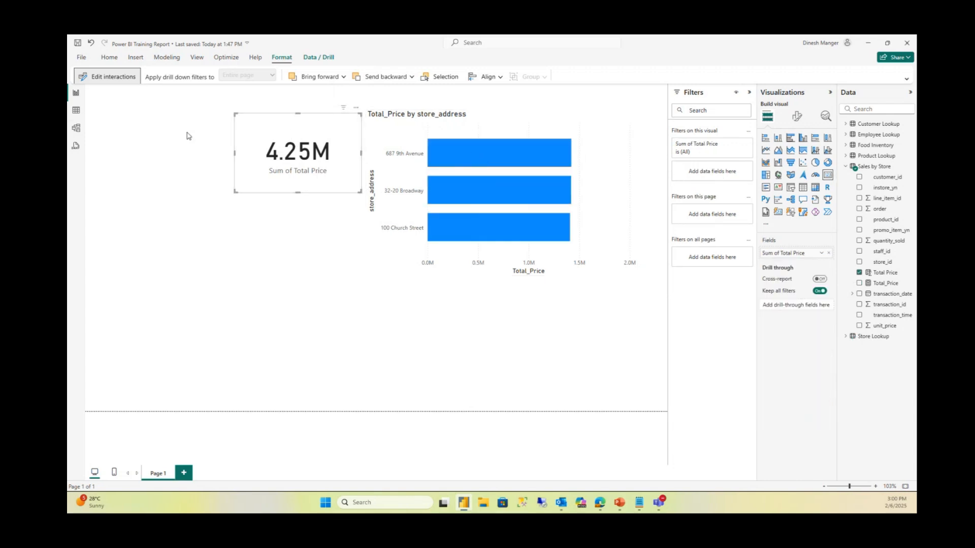
click(414, 127)
click(316, 127)
click(136, 125)
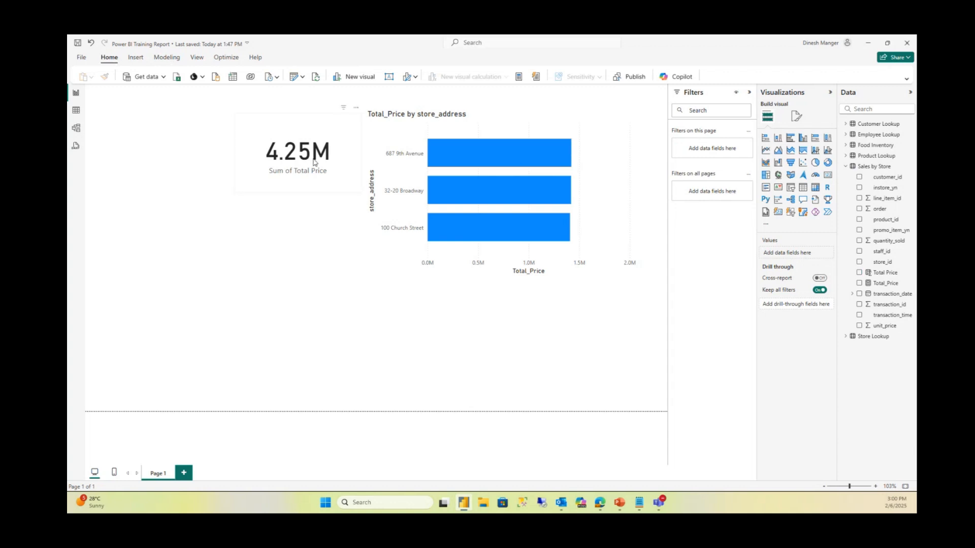
click(295, 137)
click(415, 128)
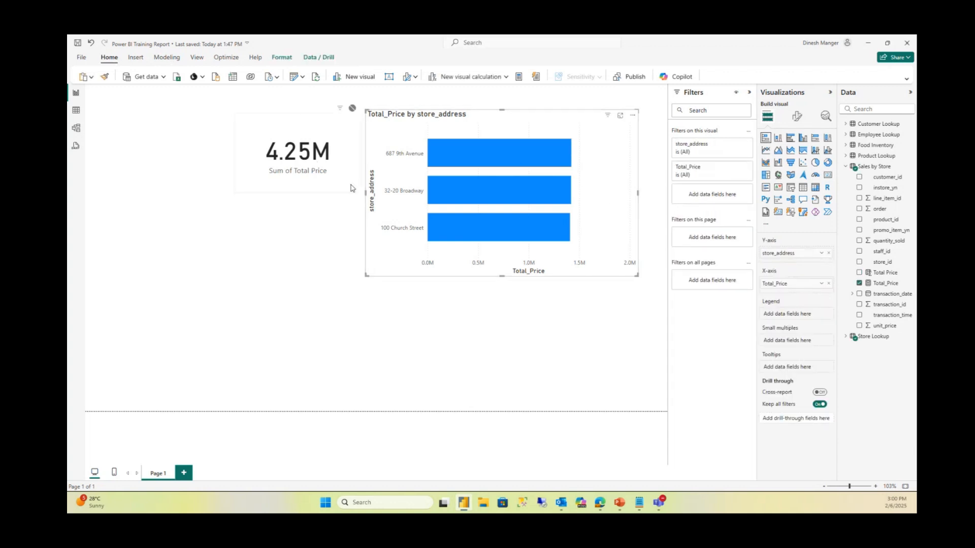
click(324, 170)
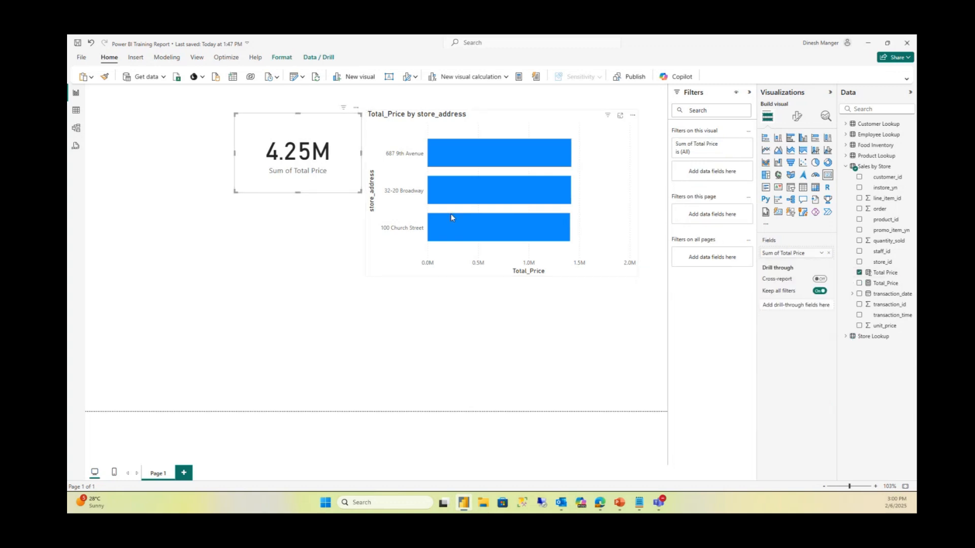
click(391, 146)
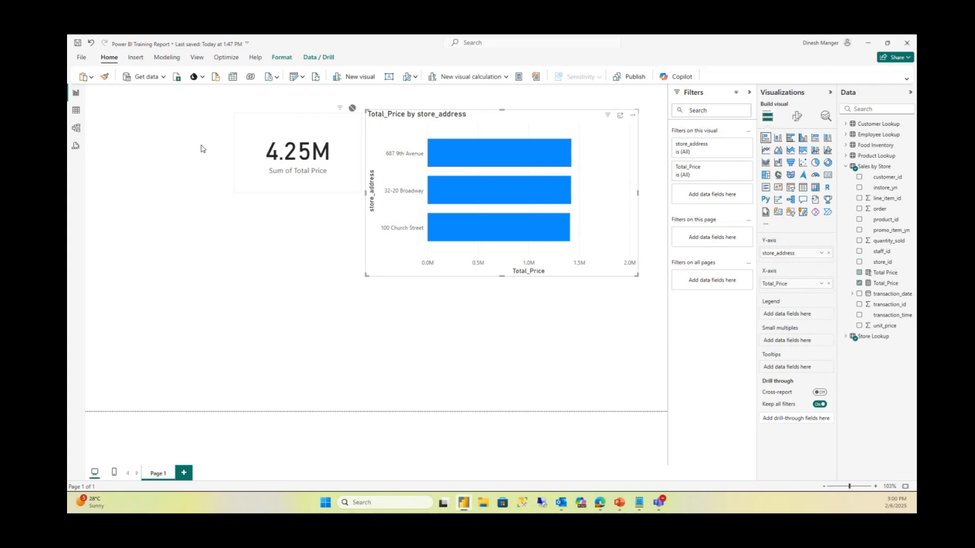
click(145, 126)
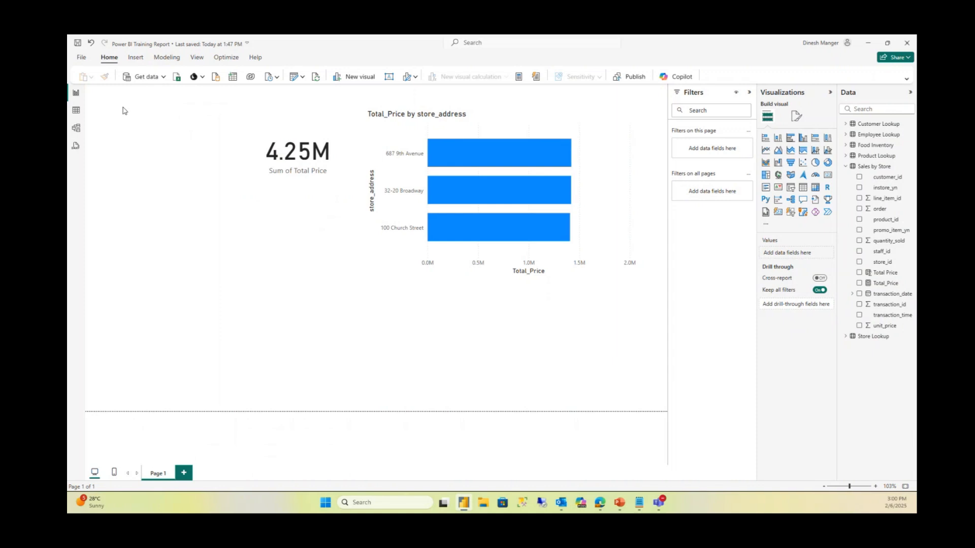
Collapse the field list of the Sales by Store table
click(845, 168)
click(846, 168)
click(846, 168)
click(845, 168)
click(893, 167)
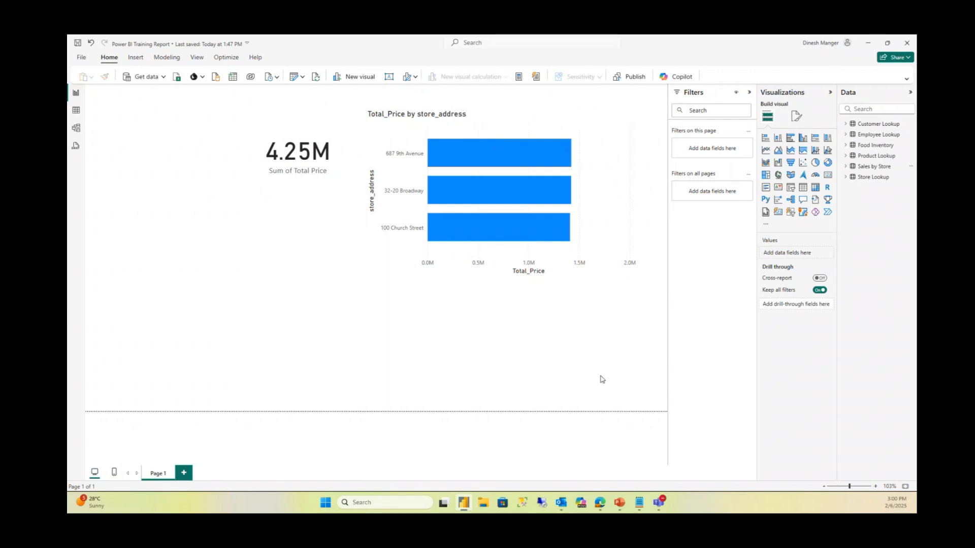
In the table view, start a new calculated table named Date Table whose formula begins with the ADDCOLUMNS function
click(75, 111)
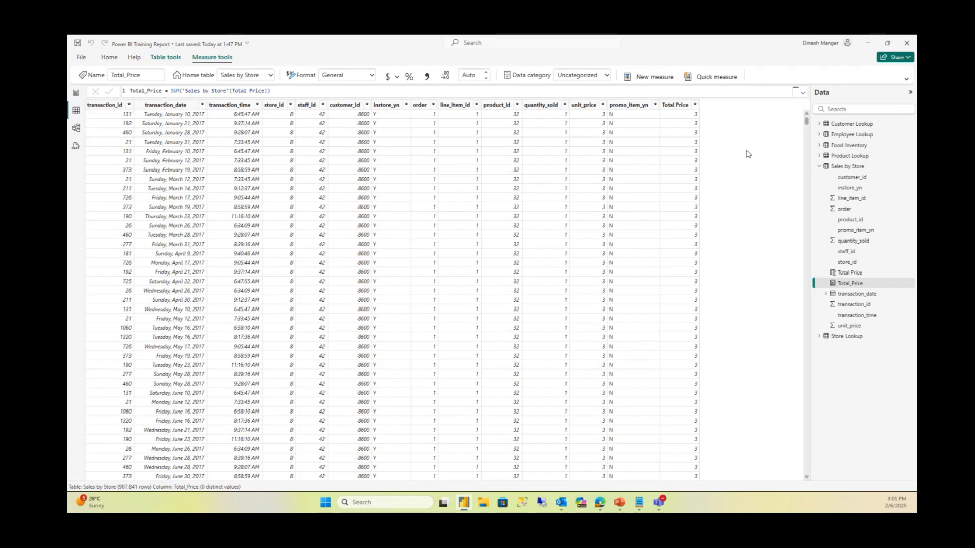
click(820, 167)
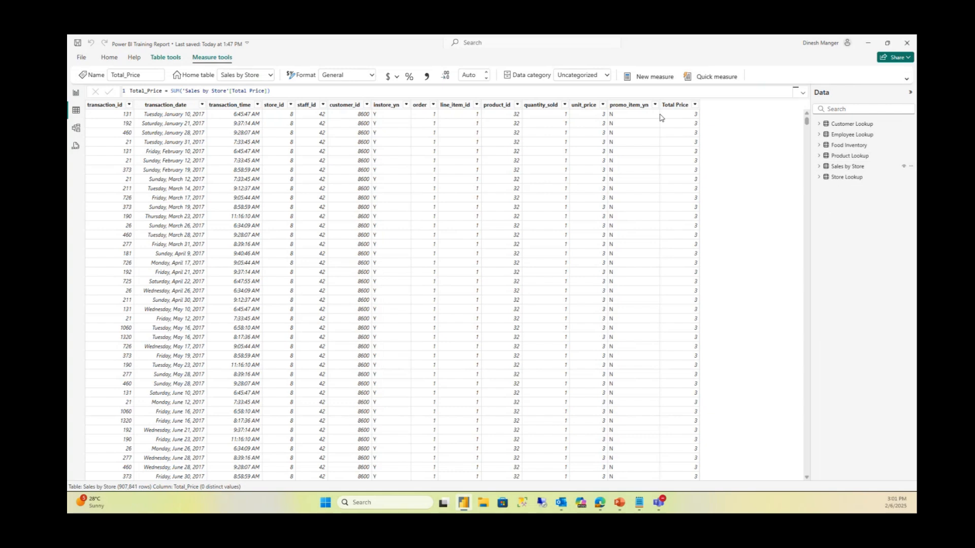
click(165, 57)
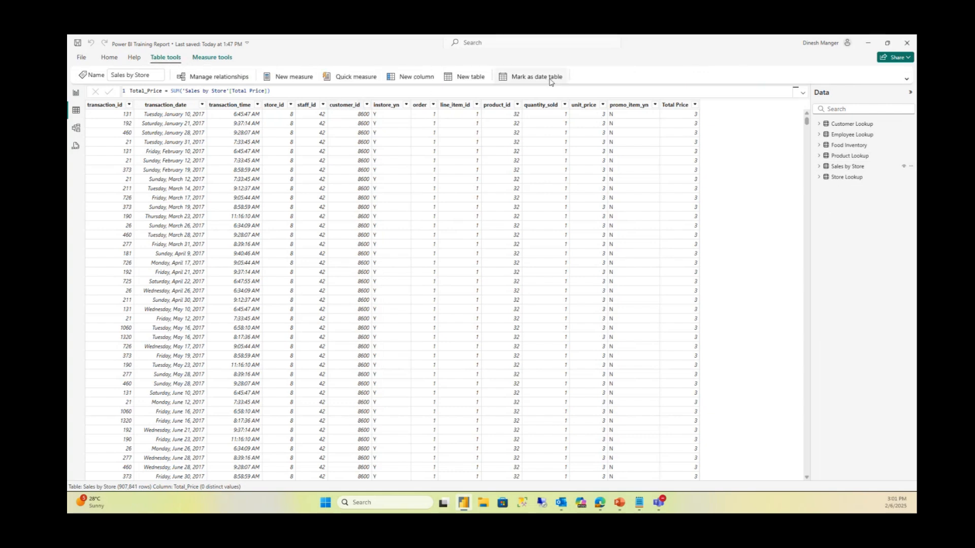
click(470, 77)
text(Date Table)
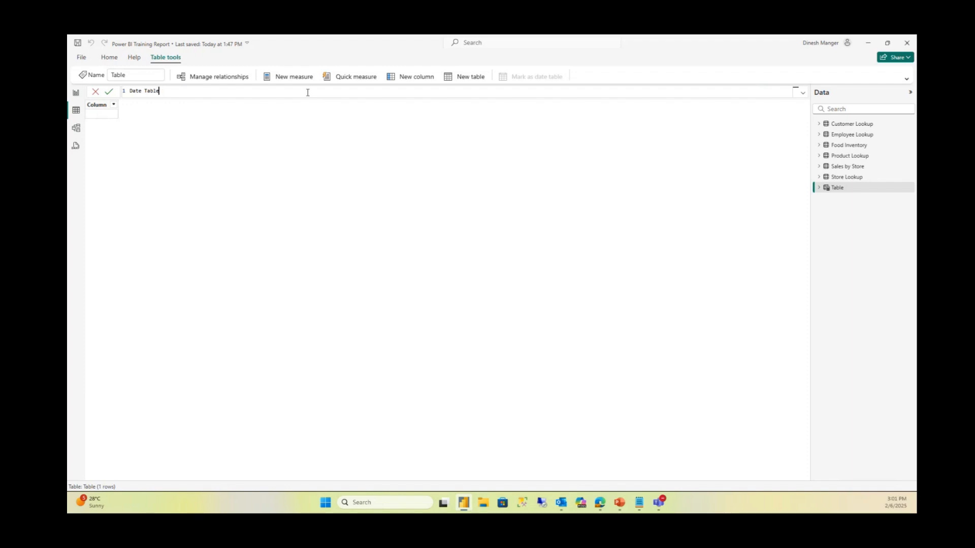
text(=)
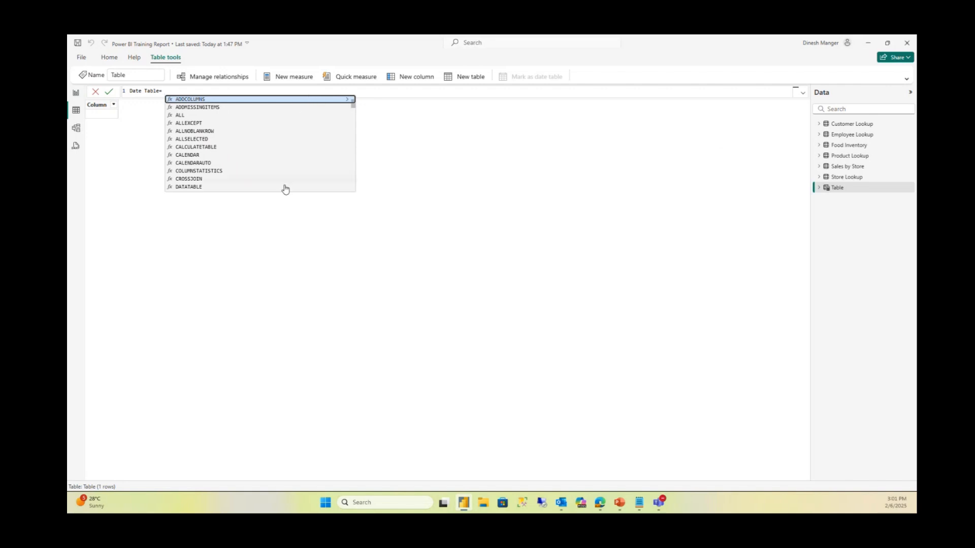
click(270, 102)
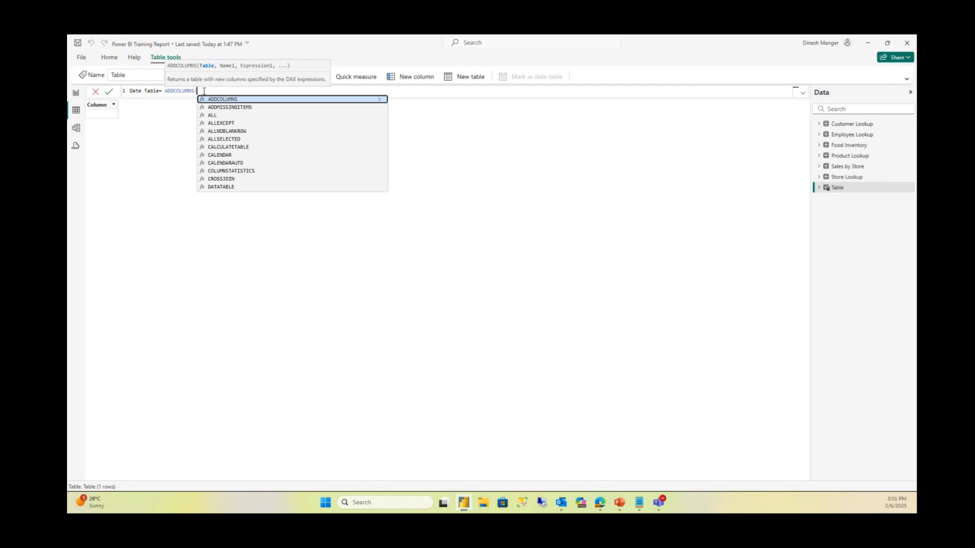
Insert the CALENDAR function as the table argument of ADDCOLUMNS
text(ca)
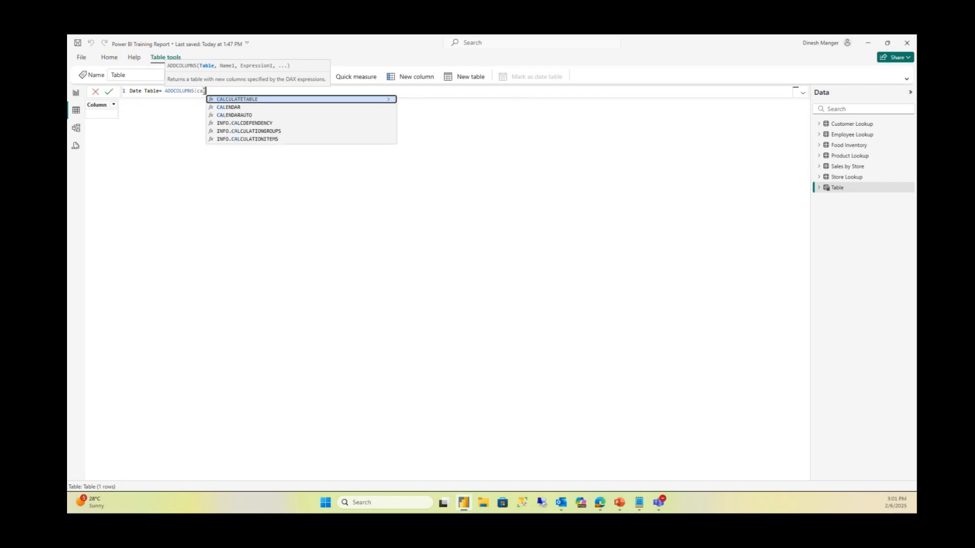
key(Down)
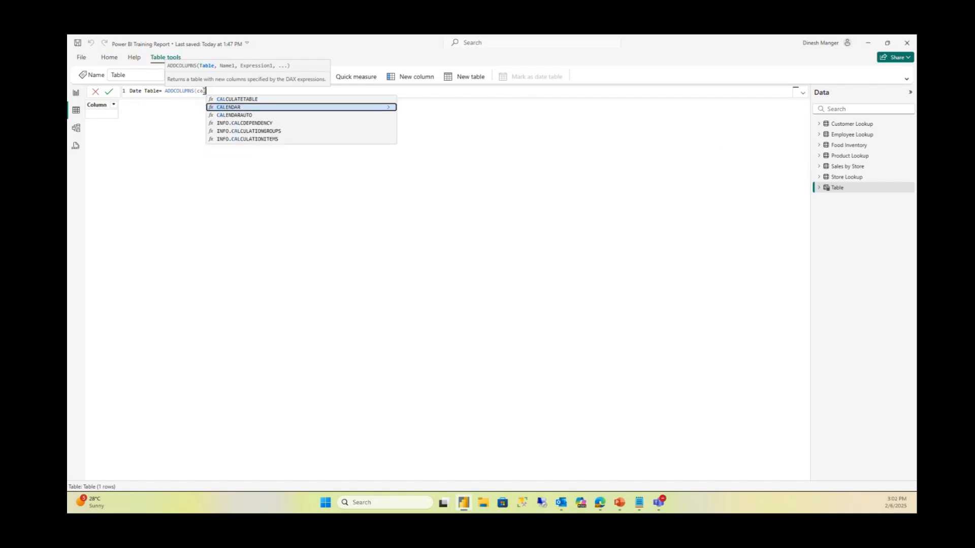
key(Tab)
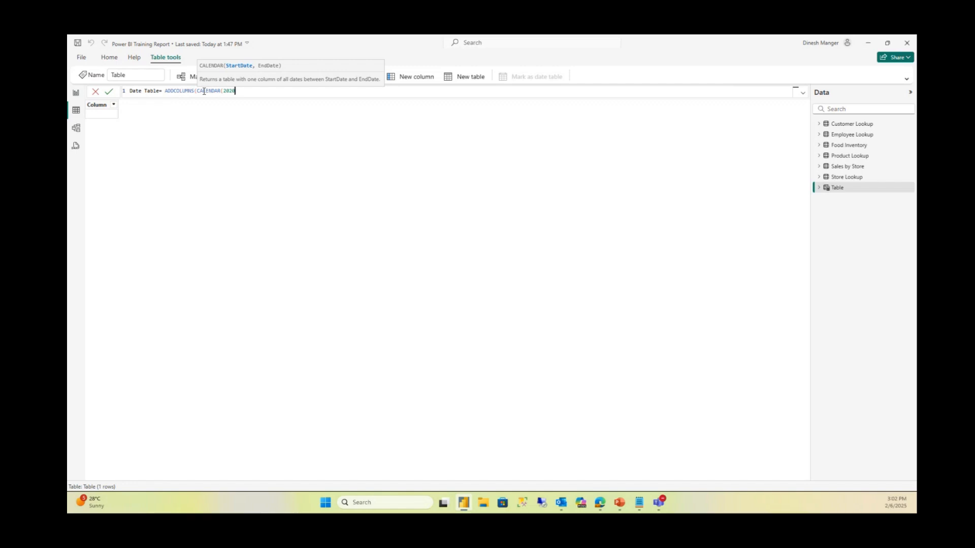
text(1-1)
key(BackSpace)
key(BackSpace)
key(BackSpace)
key(BackSpace)
key(BackSpace)
key(BackSpace)
key(BackSpace)
key(BackSpace)
Set the calendar's start date to DATE(2020,1,1) and its end date to TODAY()
text(date)
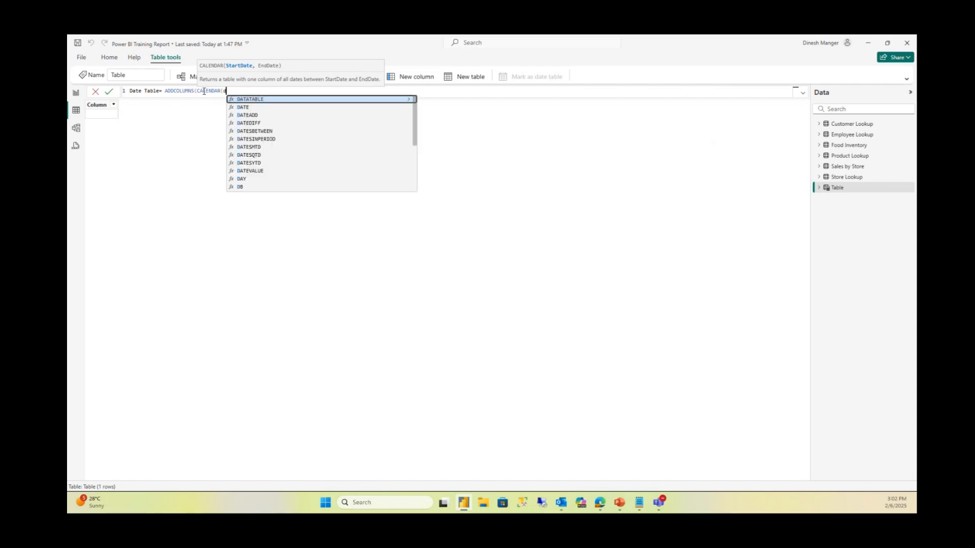
key(Tab)
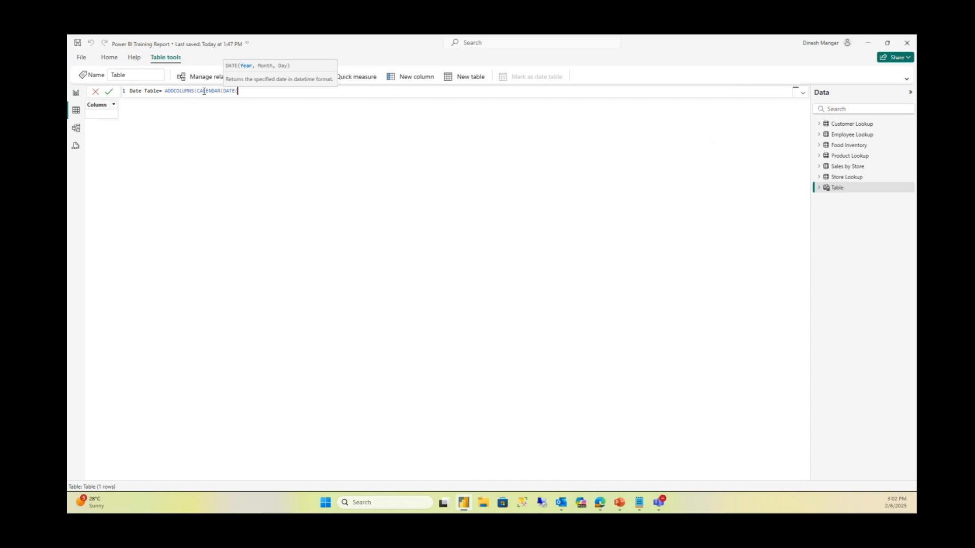
text(200)
text(020)
text(,)
text(1)
text(,)
text(1))
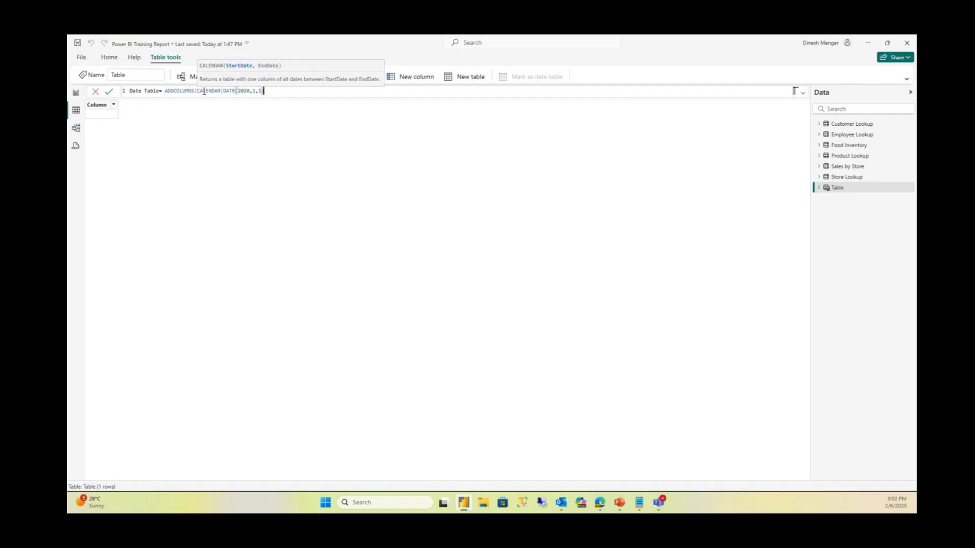
text(,TODAY())
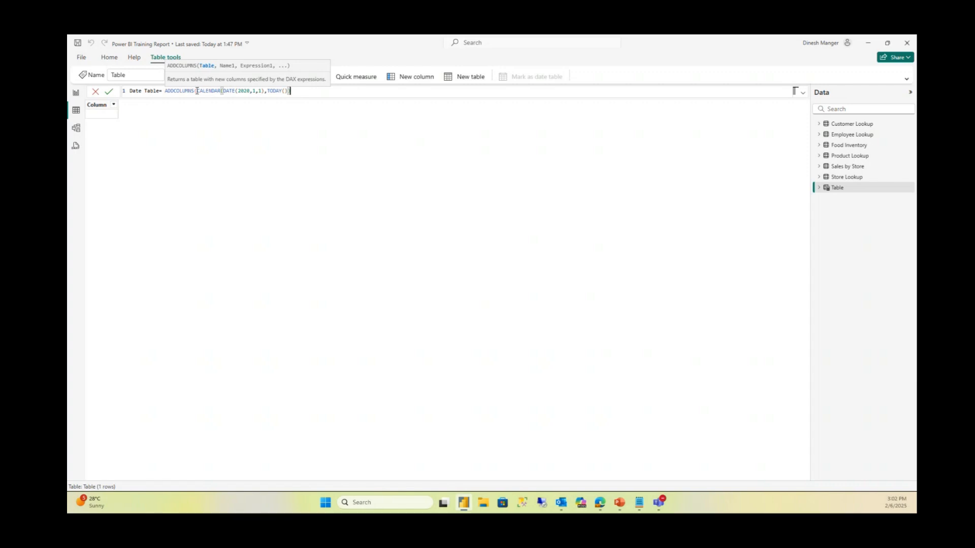
Add a "Year" column to the Date Table formula, calculated with YEAR([Date])
drag(197, 91, 304, 90)
click(307, 90)
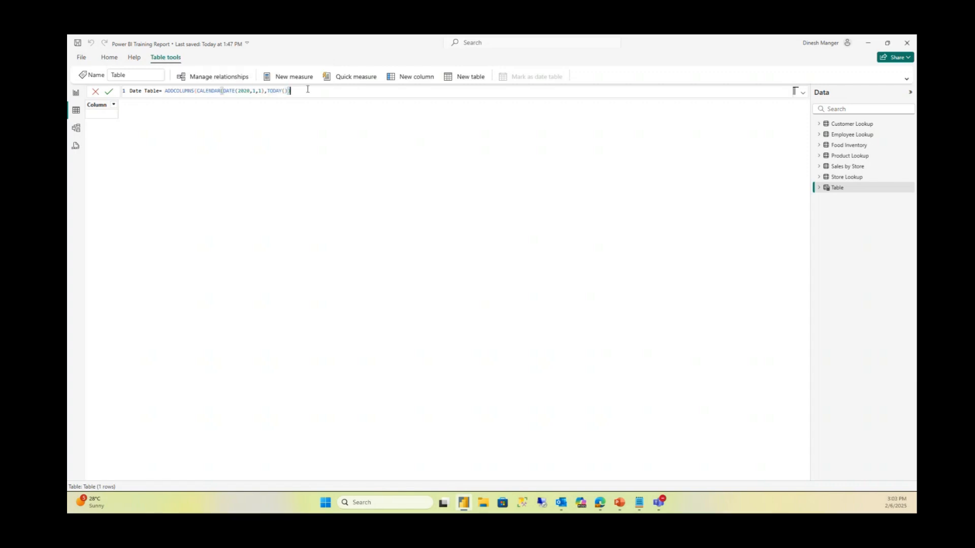
text(,)
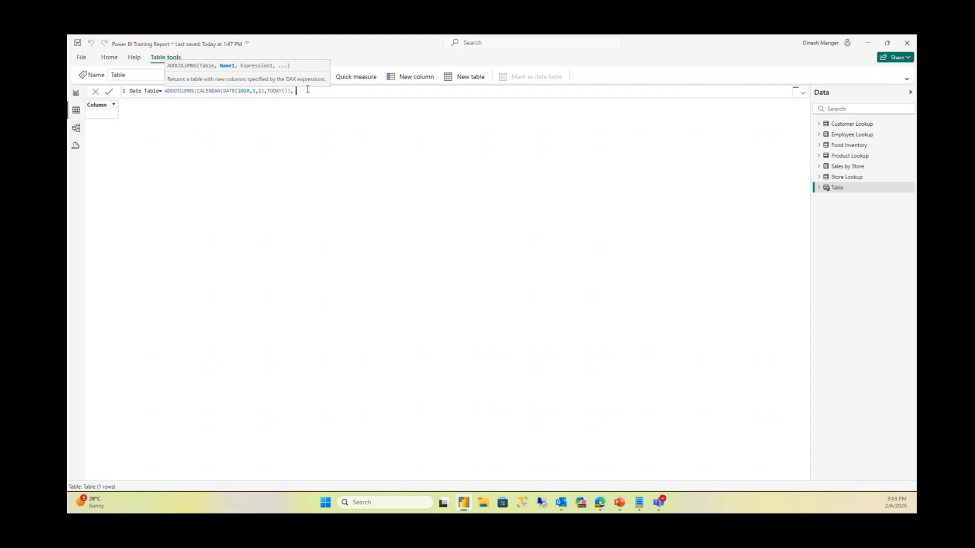
text("Year",yea)
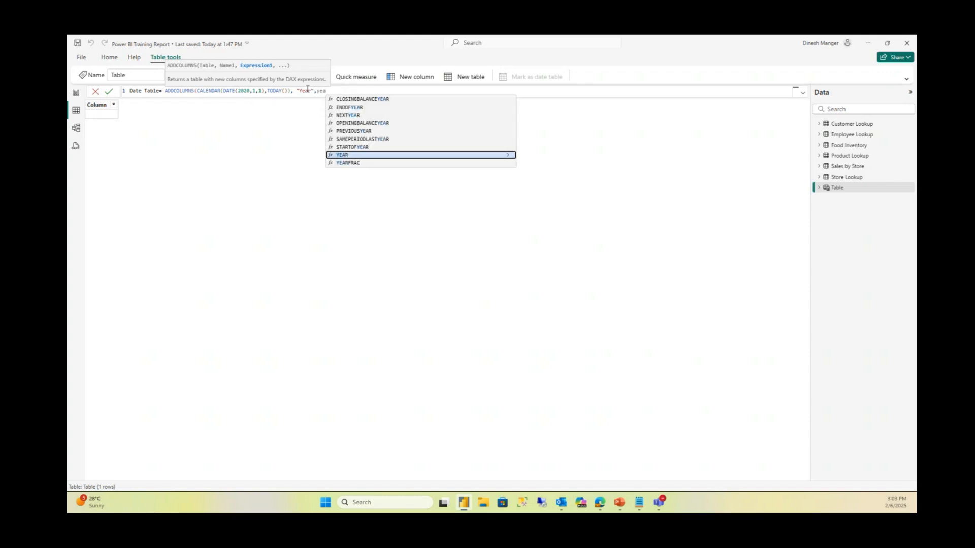
key(Tab)
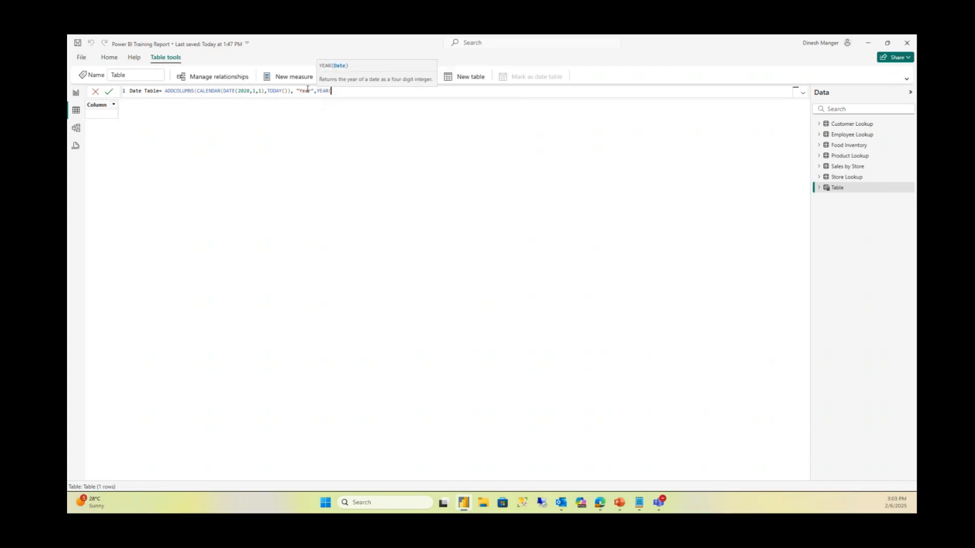
text([Date)
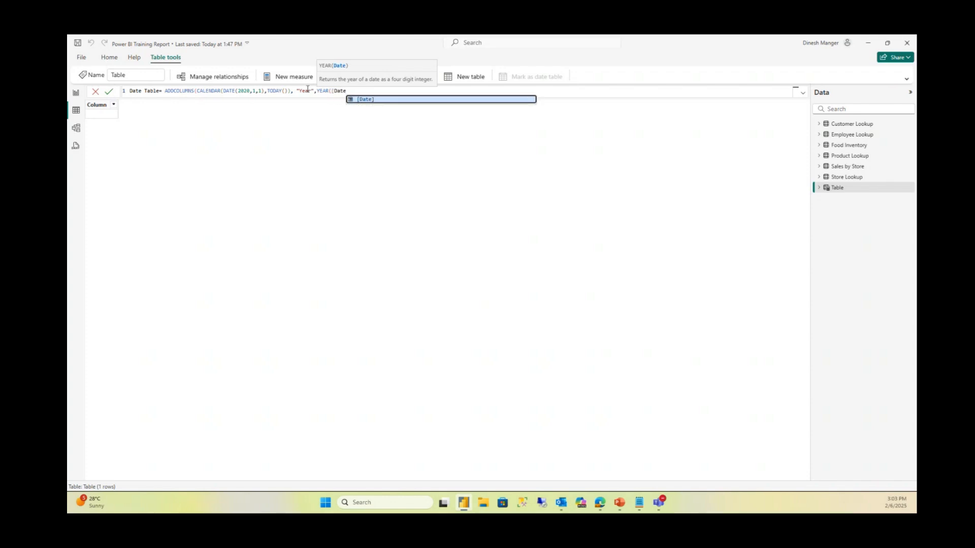
key(Tab)
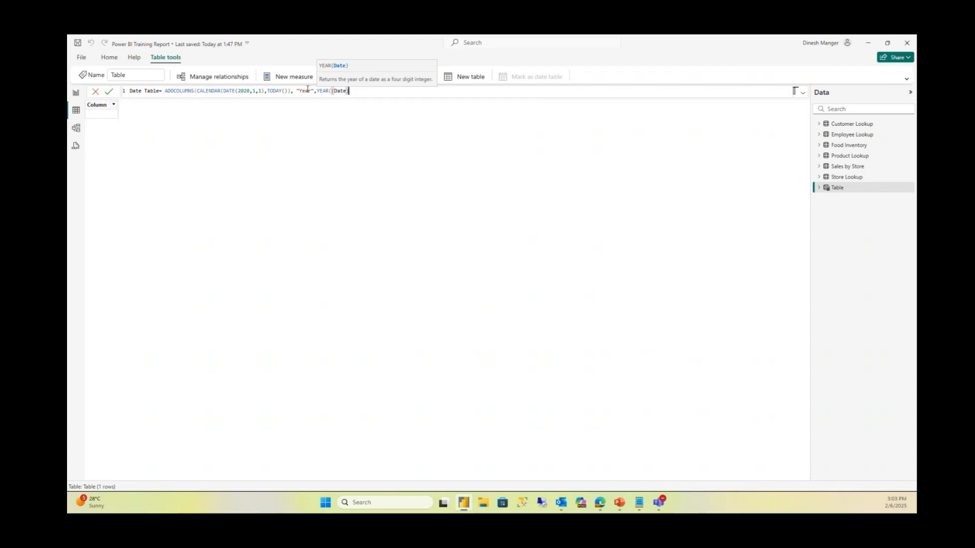
text(,)
key(BackSpace)
text())
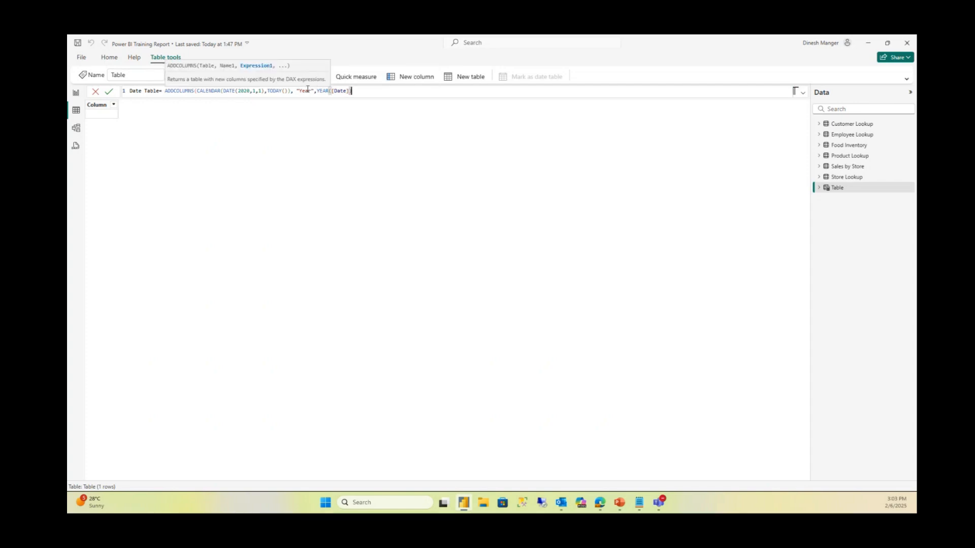
Add a "Month" column to the Date Table formula, calculated with MONTH over the [Date] column
text(,Month)
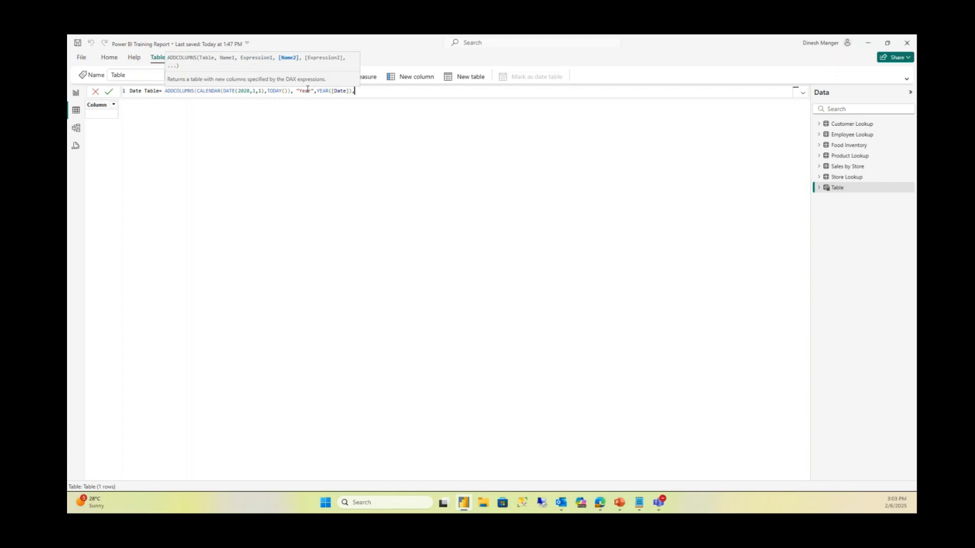
key(BackSpace)
key(BackSpace)
key(BackSpace)
key(BackSpace)
key(BackSpace)
text("Month",MONTH()
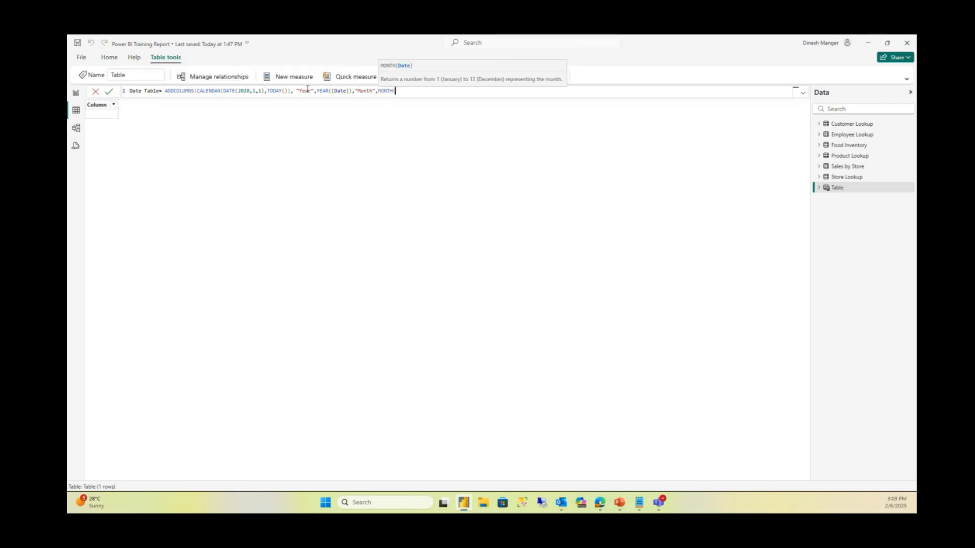
text([Date)
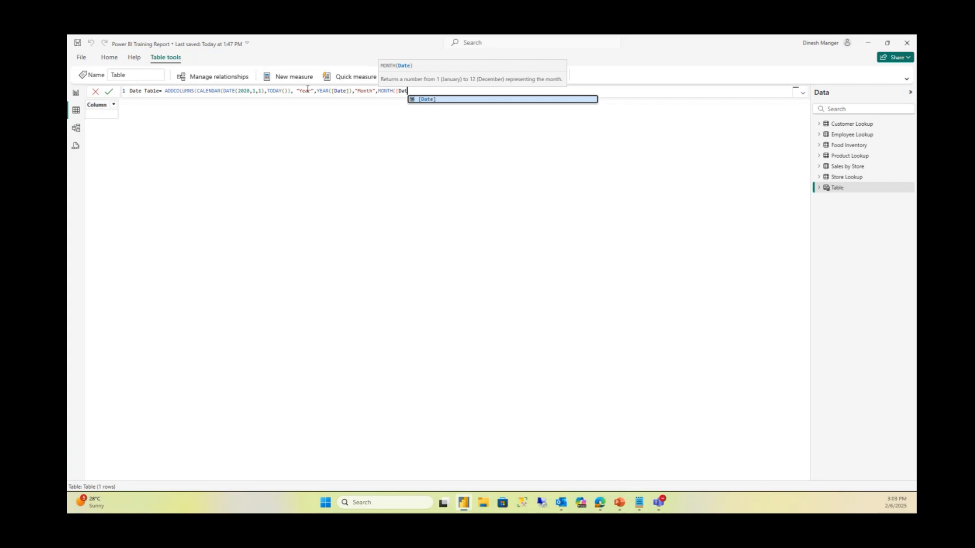
text(])
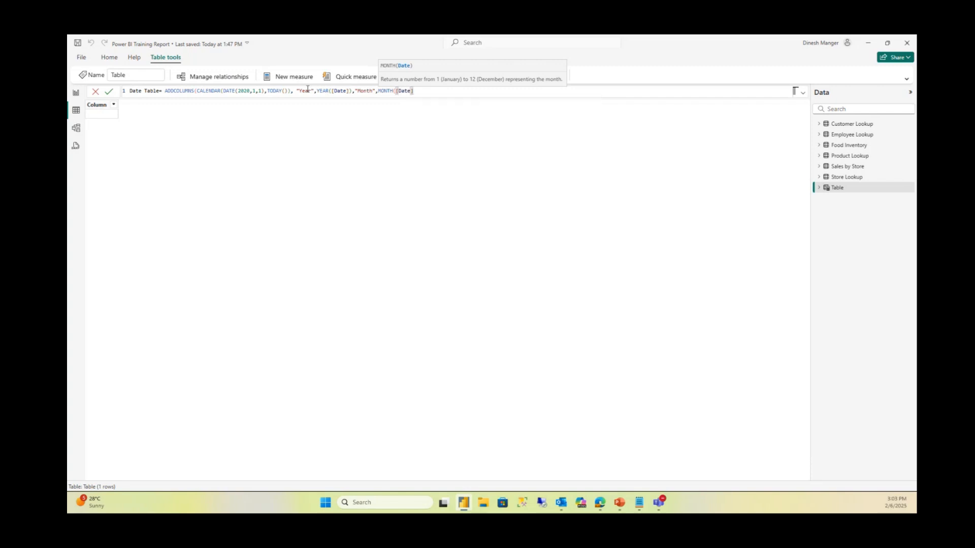
drag(416, 91, 396, 91)
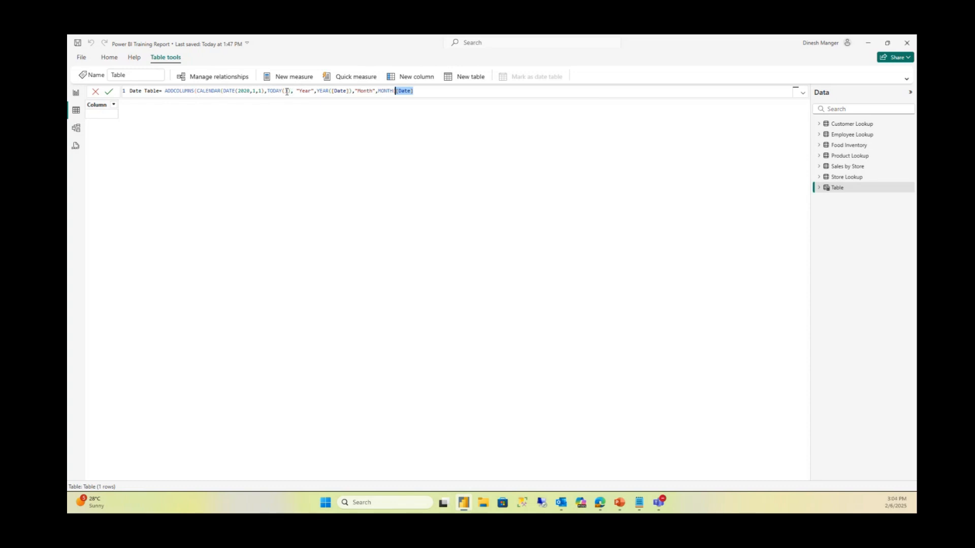
Close the MONTH expression and add a "Quarter" column calculated as "Q" & QUARTER([Date])
click(451, 89)
text(),"Quarter)
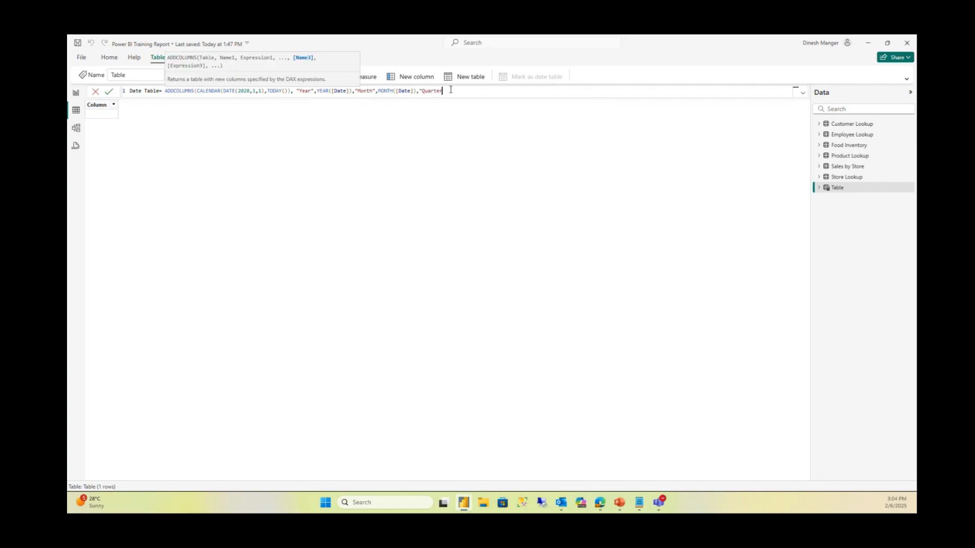
text(",)
text("Q")
text(& qu)
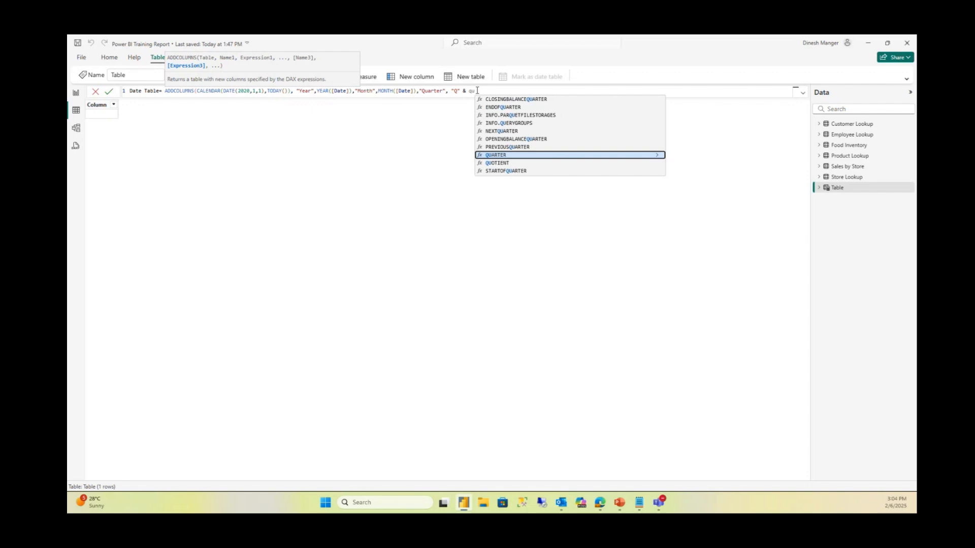
key(Tab)
text([date)
key(Tab)
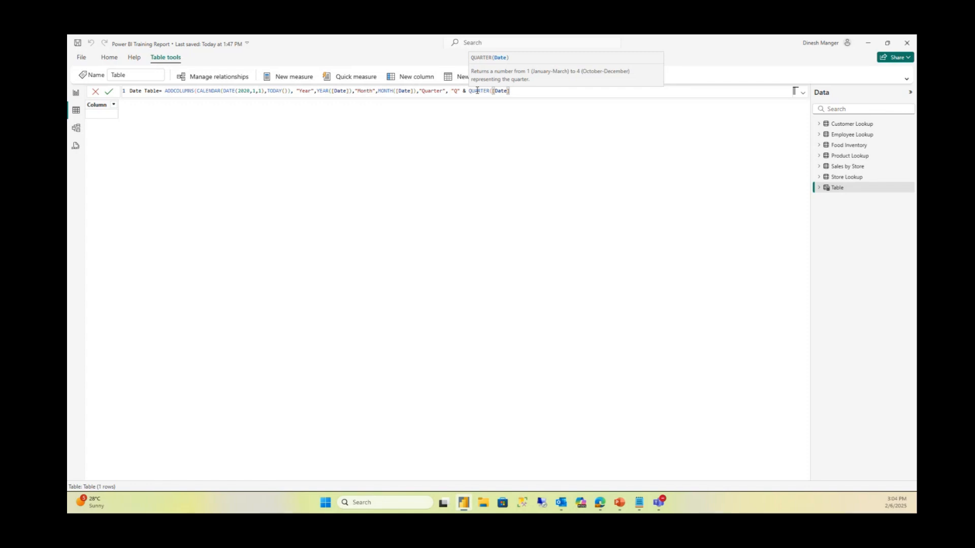
text())
drag(452, 93, 460, 91)
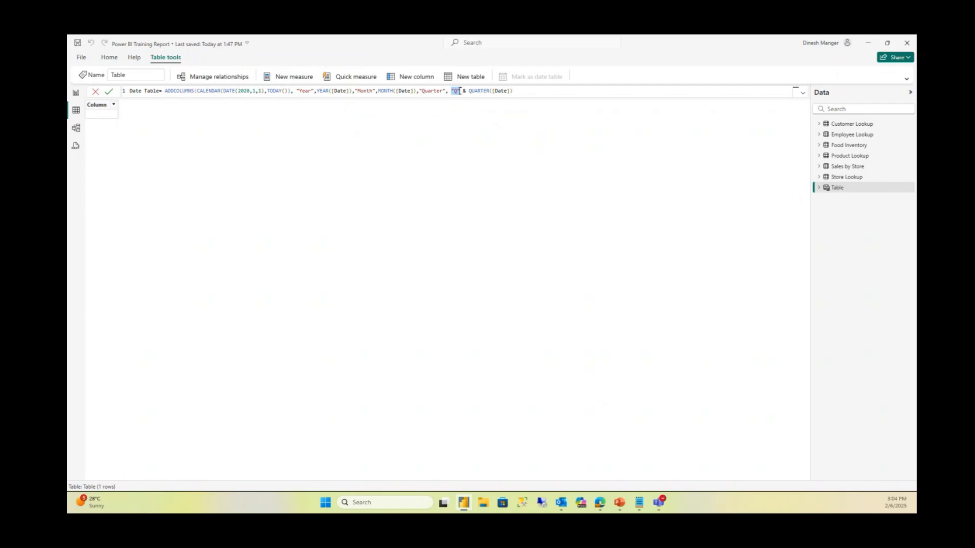
Close the ADDCOLUMNS expression after QUARTER([Date]) and commit the formula to create the Date Table
click(460, 91)
double_click(454, 91)
drag(452, 92, 525, 89)
click(525, 88)
text())
key(Return)
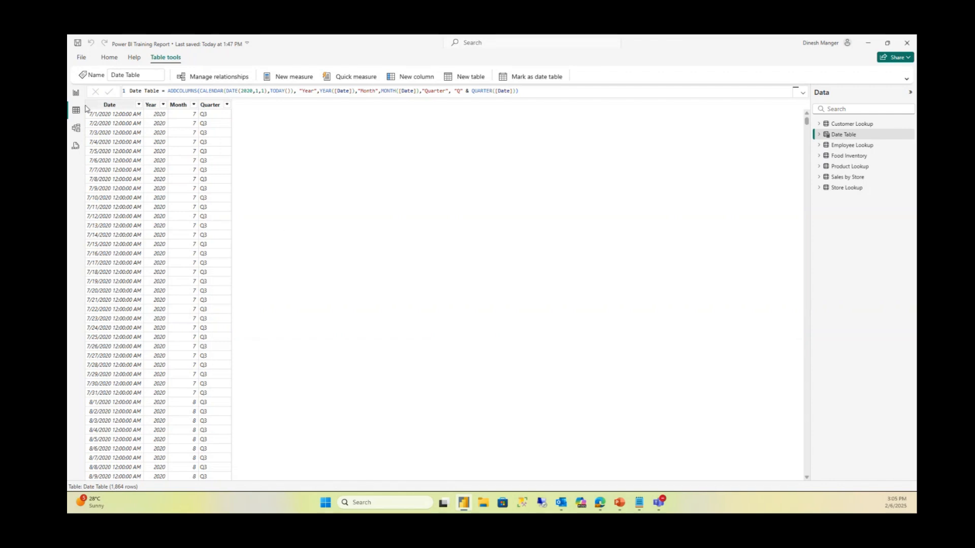
Examine the Date Table formula's closing brackets and how they pair with the QUARTER and ADDCOLUMNS functions
click(76, 94)
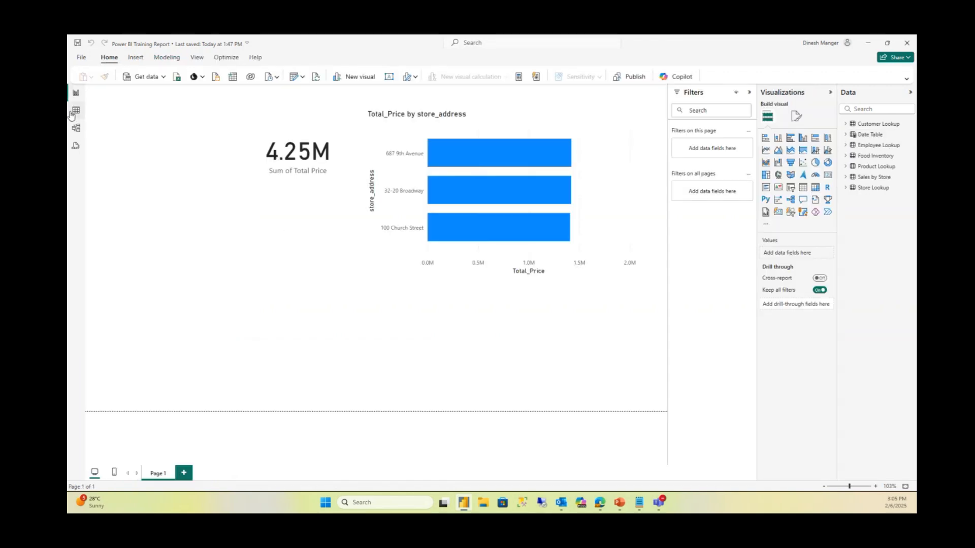
click(75, 111)
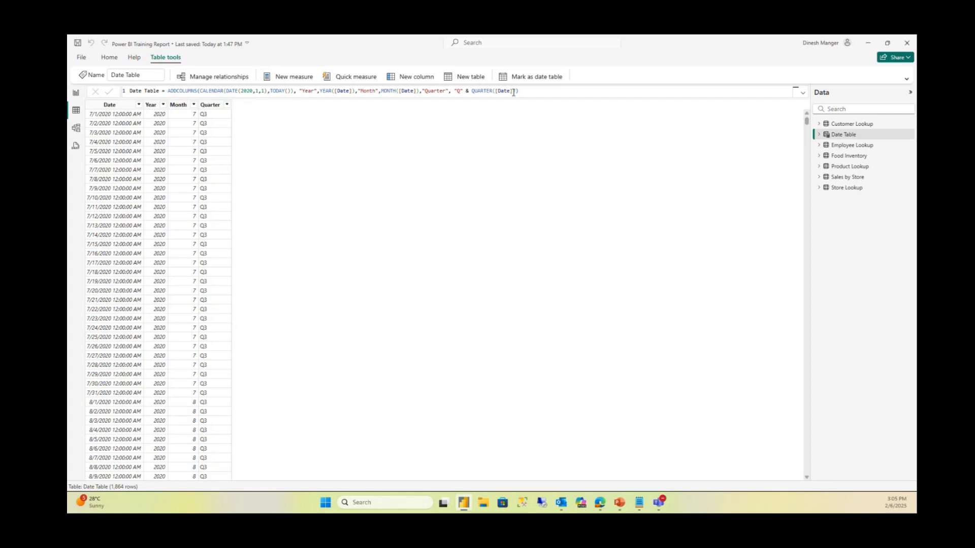
click(512, 91)
text())
key(Left)
key(Left)
key(Left)
key(Left)
key(Right)
key(Right)
key(Right)
key(Right)
key(Right)
key(Right)
key(Right)
key(Right)
key(Right)
key(Right)
key(Right)
key(Right)
key(Right)
key(Right)
key(Right)
key(Right)
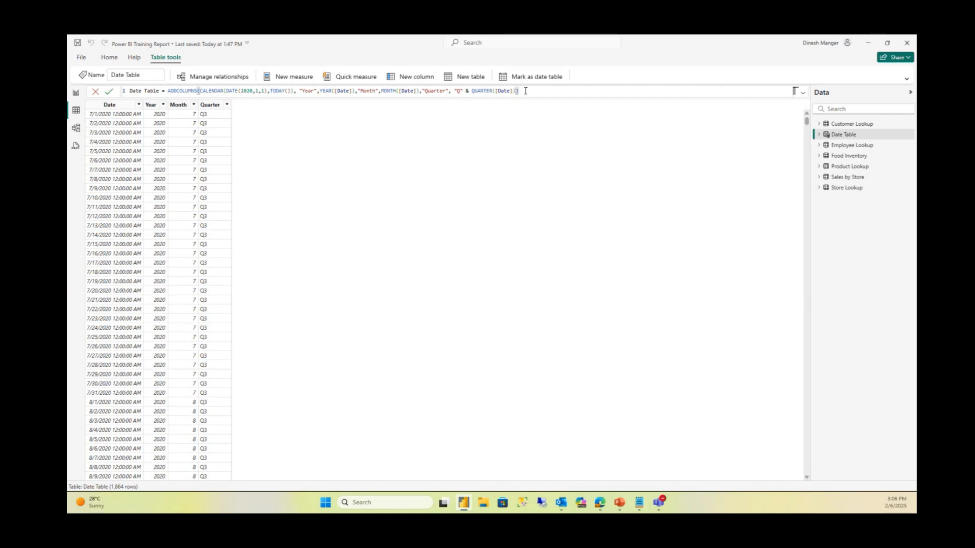
drag(472, 92, 531, 91)
click(525, 90)
text(+)
key(BackSpace)
key(BackSpace)
key(Return)
Add a slicer to the empty area beside the Total Price card on the report page, using the Date Table's Date field
click(75, 95)
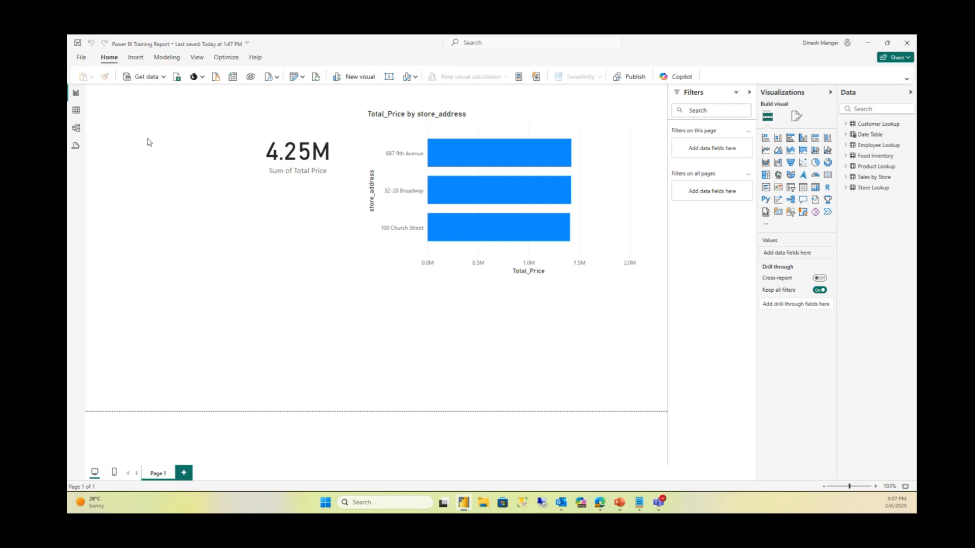
click(803, 188)
drag(205, 299, 148, 119)
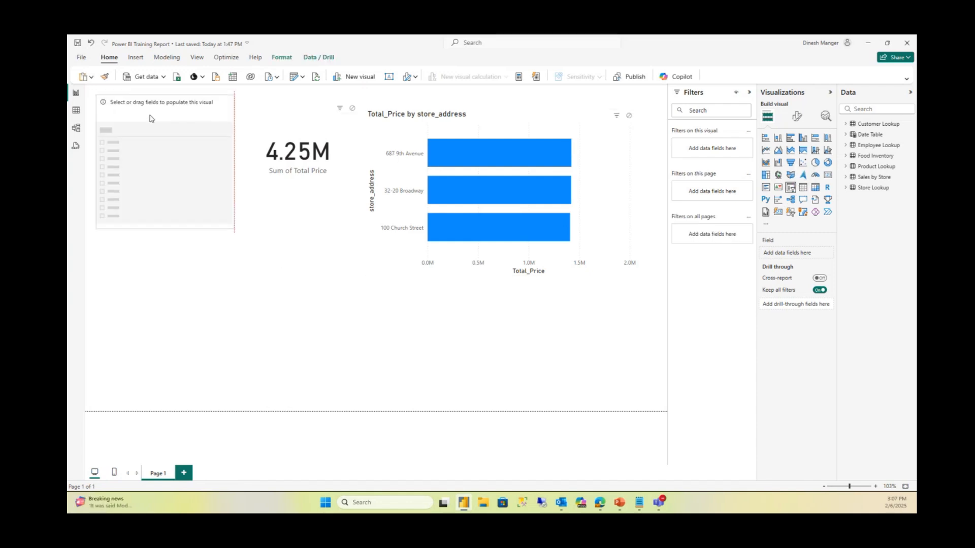
click(845, 134)
drag(878, 145, 792, 256)
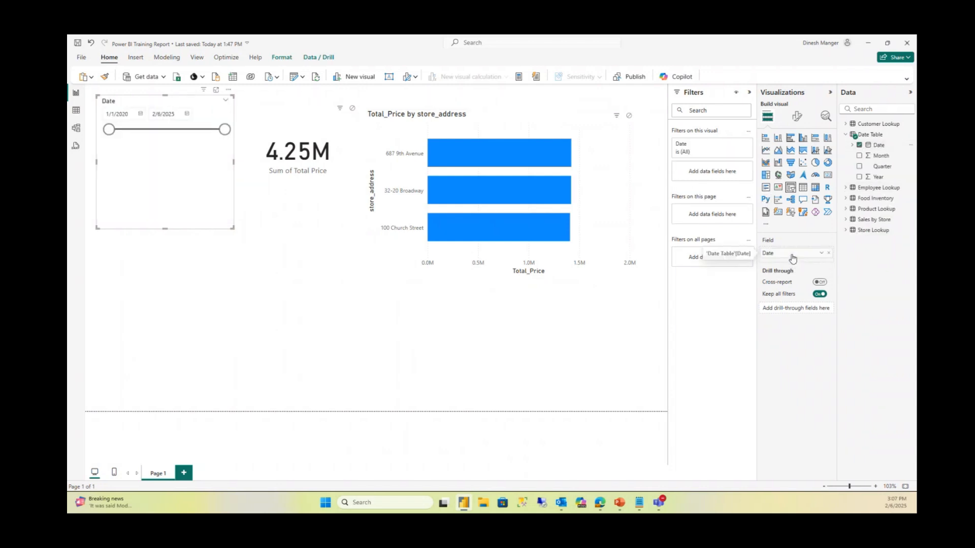
Shorten the Date slicer's frame and narrow its date range to 5/25/2022 through 3/8/2024
drag(165, 229, 210, 128)
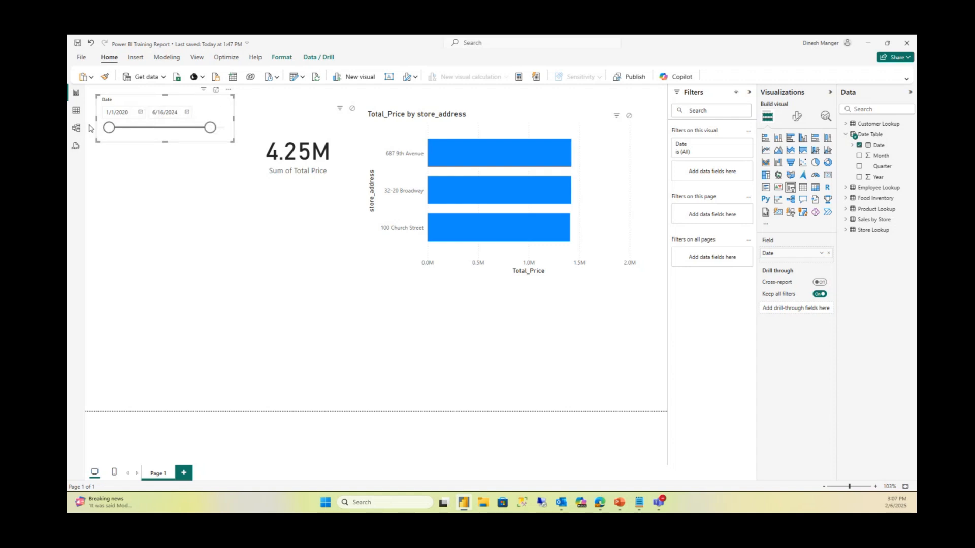
drag(109, 128, 166, 135)
mouse_move(662, 505)
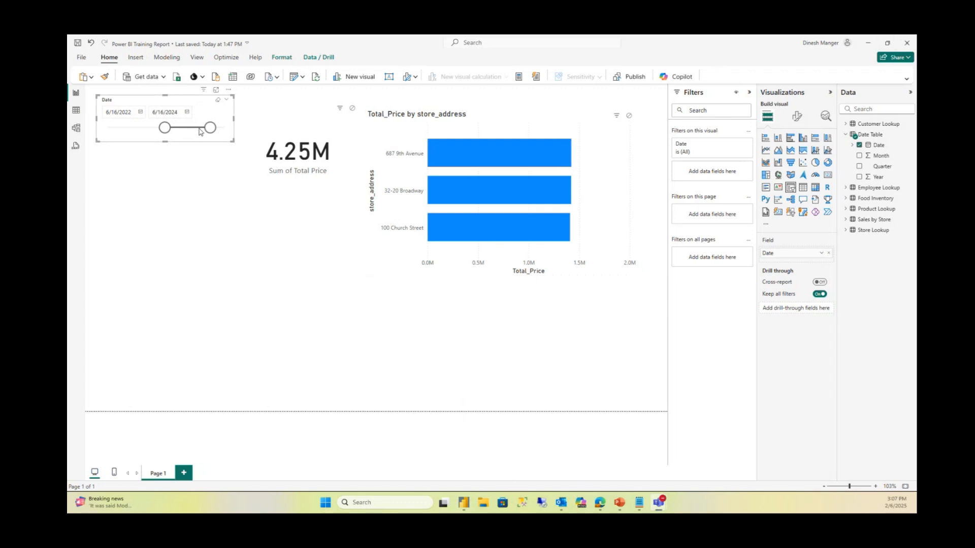
drag(210, 128, 163, 133)
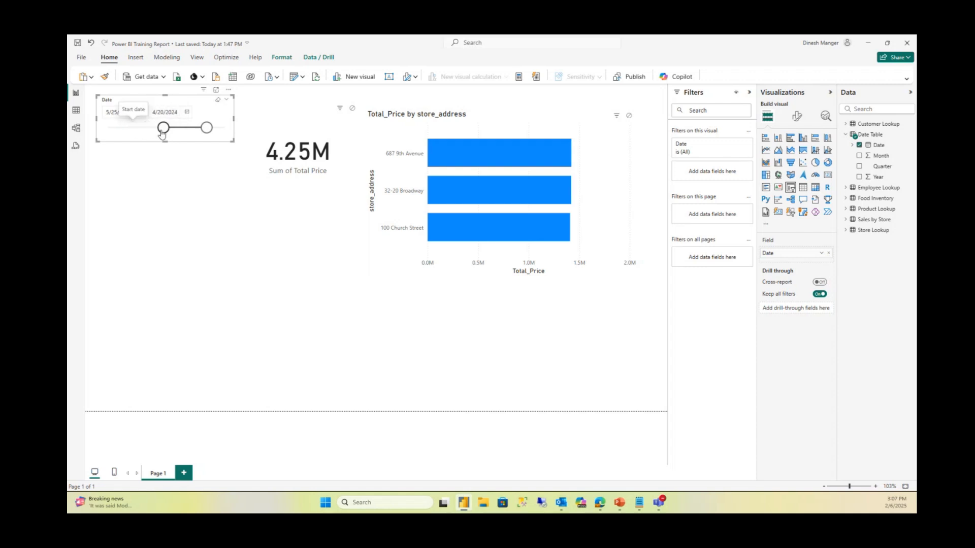
drag(206, 132, 193, 131)
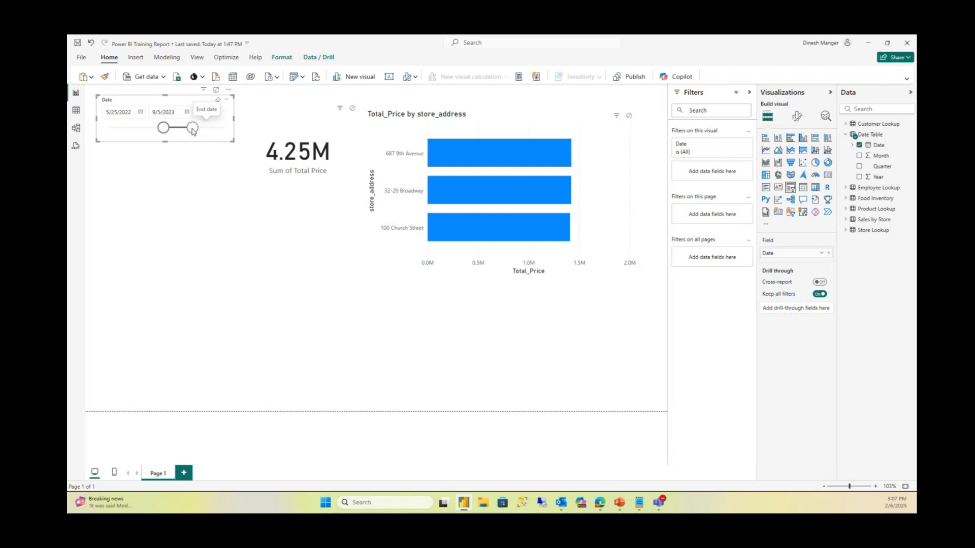
drag(195, 134, 205, 131)
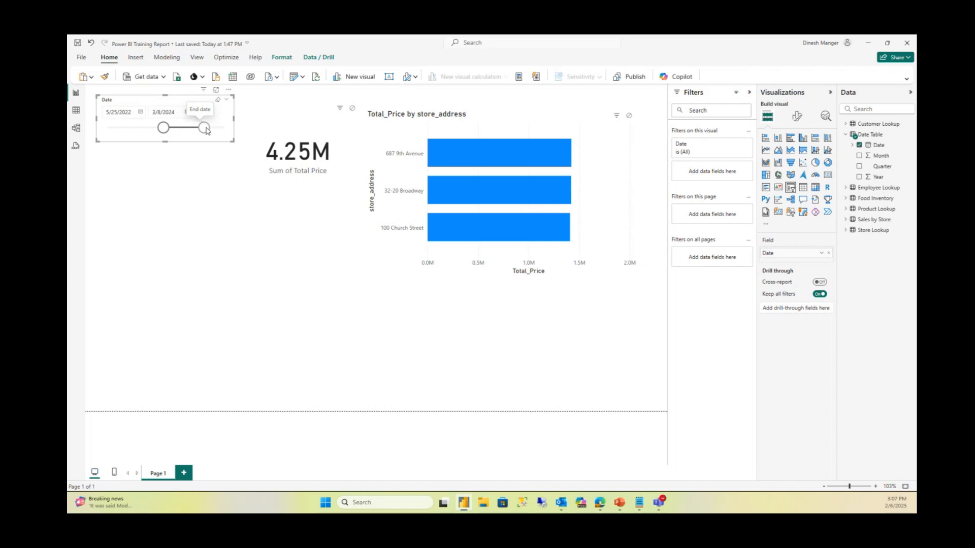
click(244, 118)
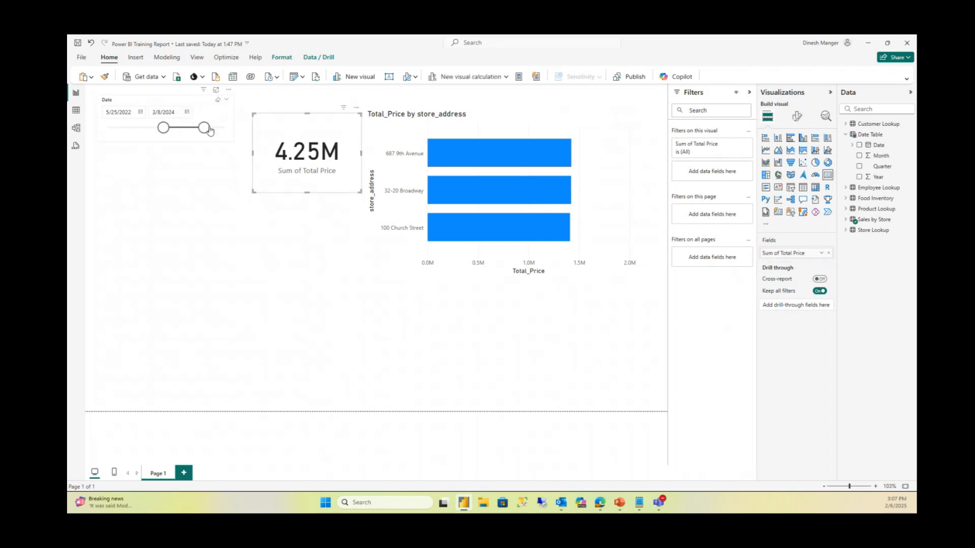
Narrow the Date slicer range to 3/6/2023 through 2/1/2024 to test its effect on the sales visuals
click(204, 129)
drag(163, 128, 180, 134)
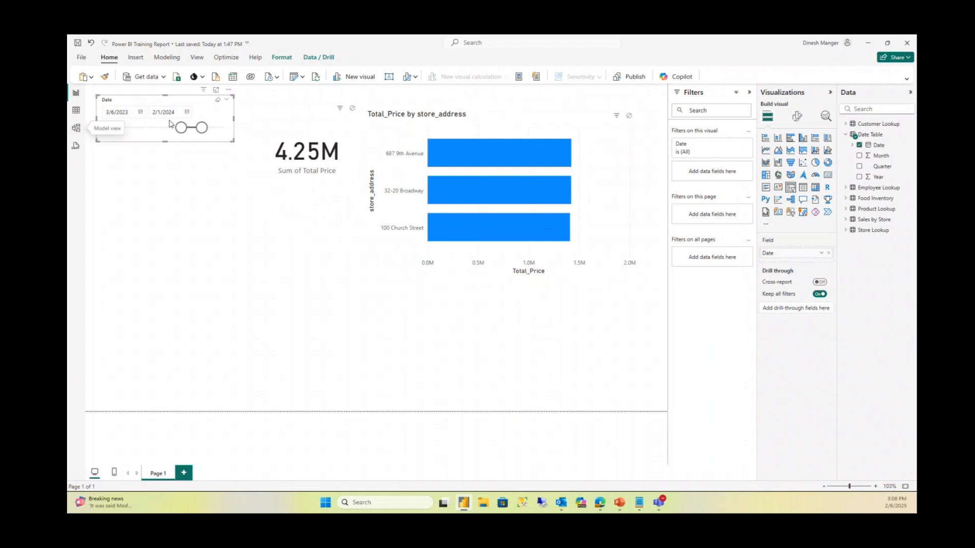
In the model diagram, move the Date Table to just below the Product Lookup table
click(76, 129)
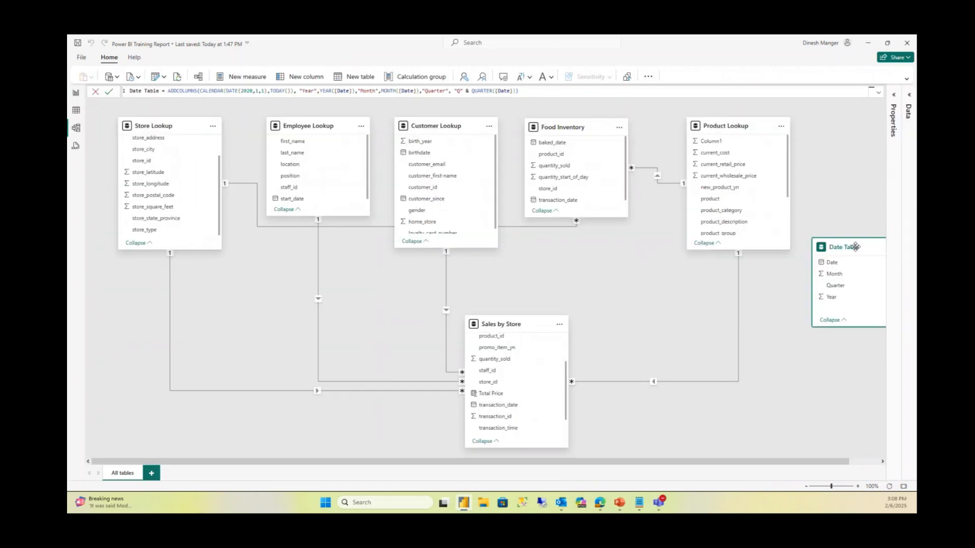
drag(844, 248, 753, 286)
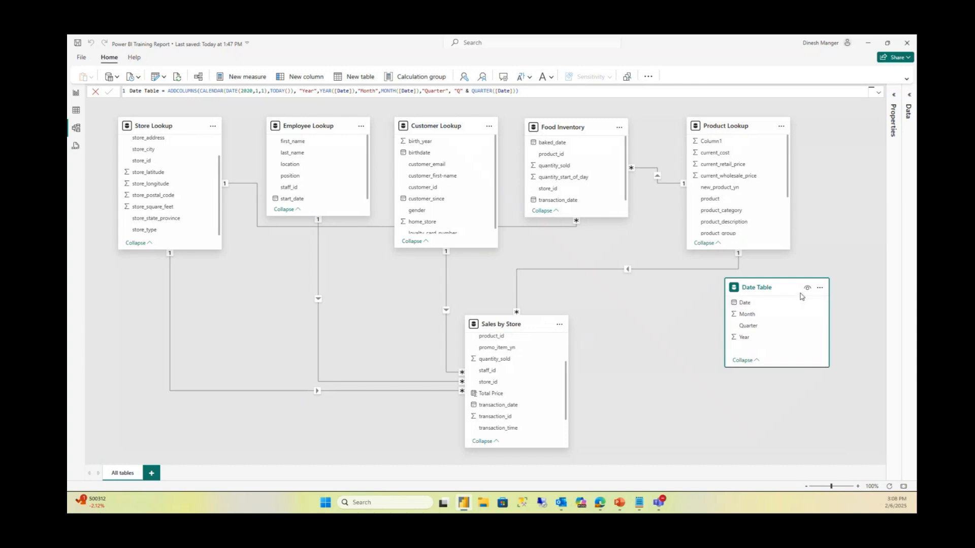
Create an active one-to-many relationship from Date Table's Date column to Sales by Store's transaction_date, with single cross-filter direction
click(199, 77)
click(350, 138)
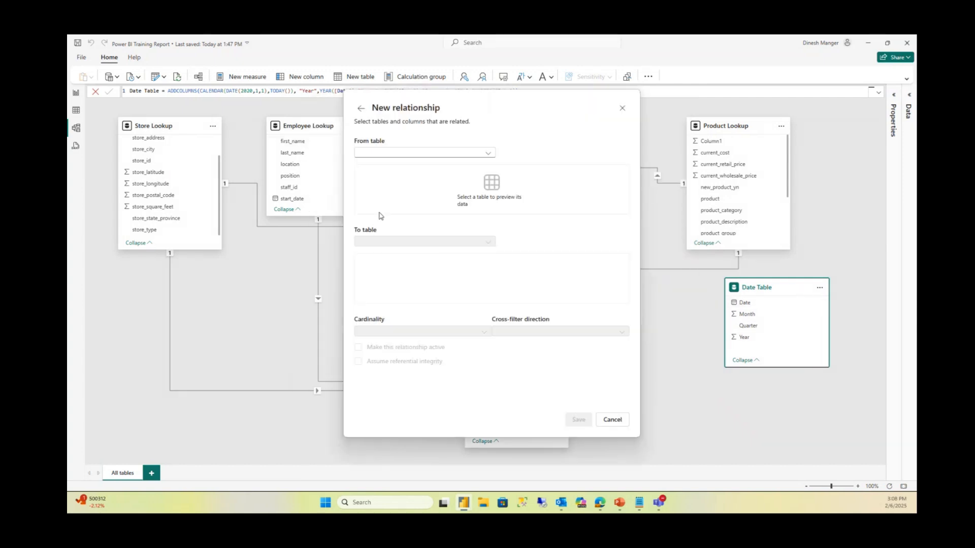
click(434, 153)
click(403, 175)
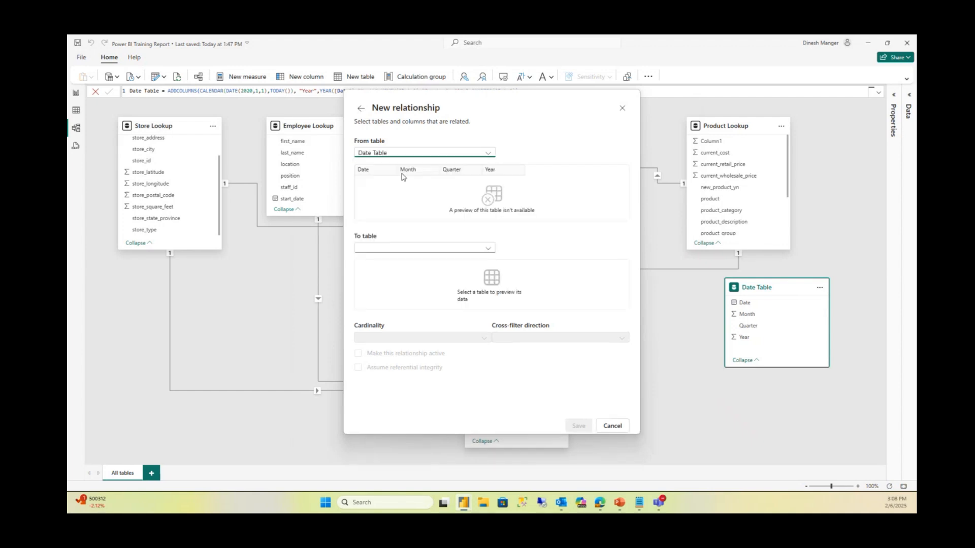
click(391, 239)
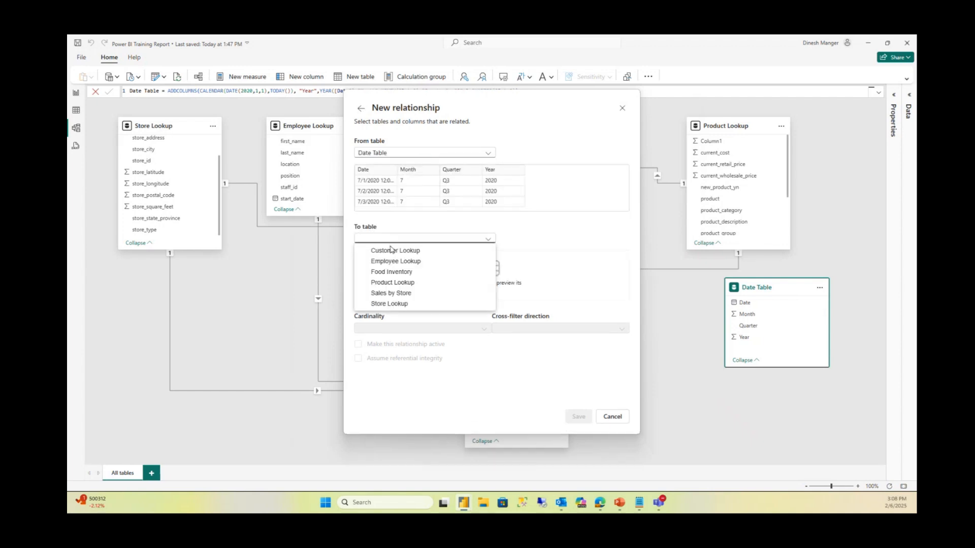
click(392, 294)
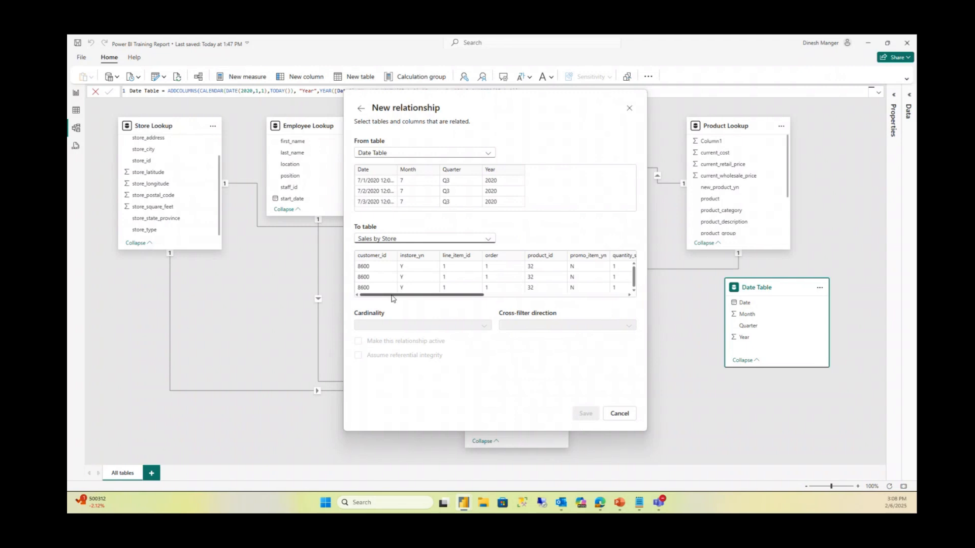
drag(392, 297, 538, 295)
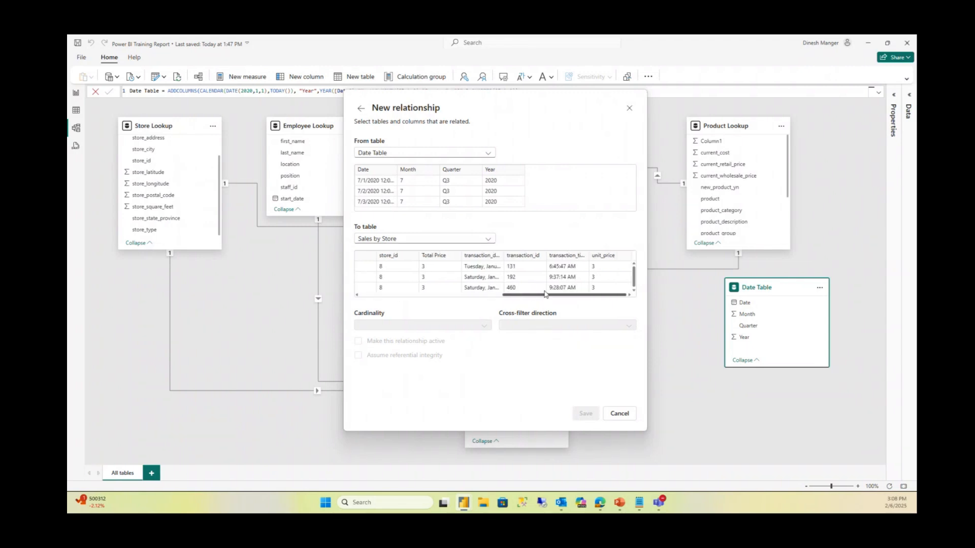
click(472, 256)
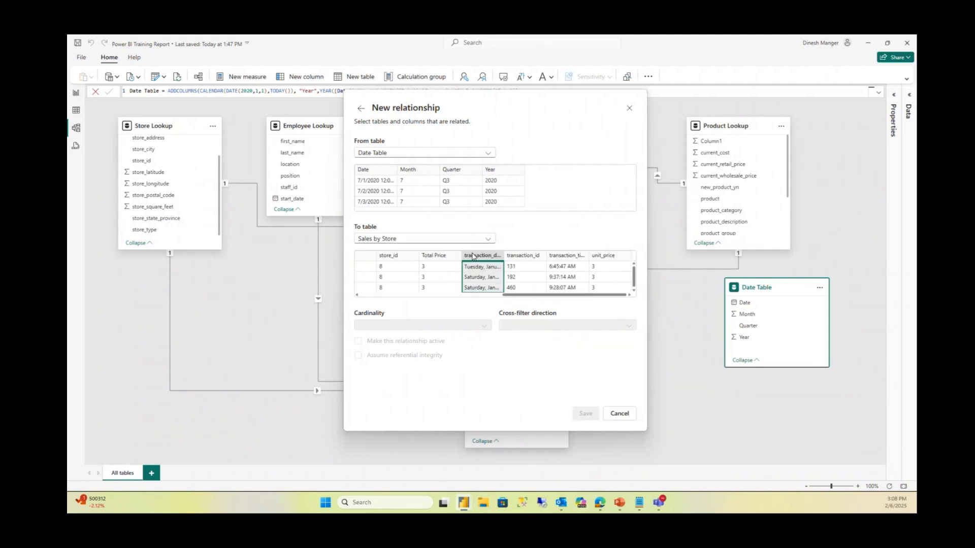
click(365, 171)
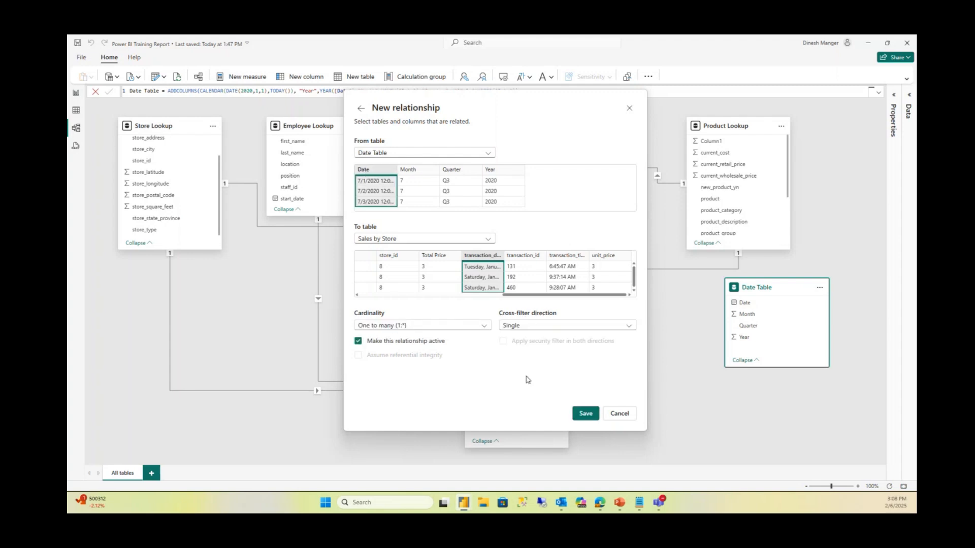
click(585, 415)
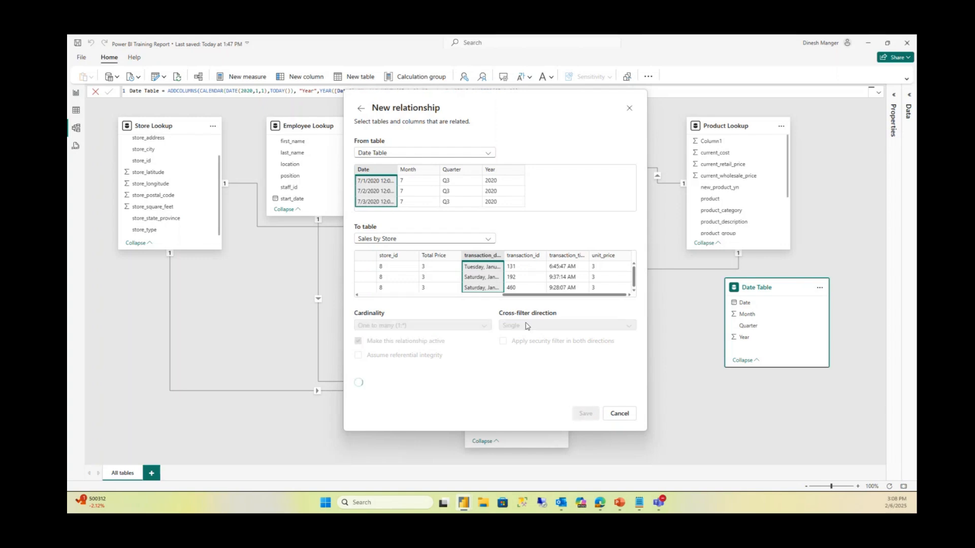
click(662, 413)
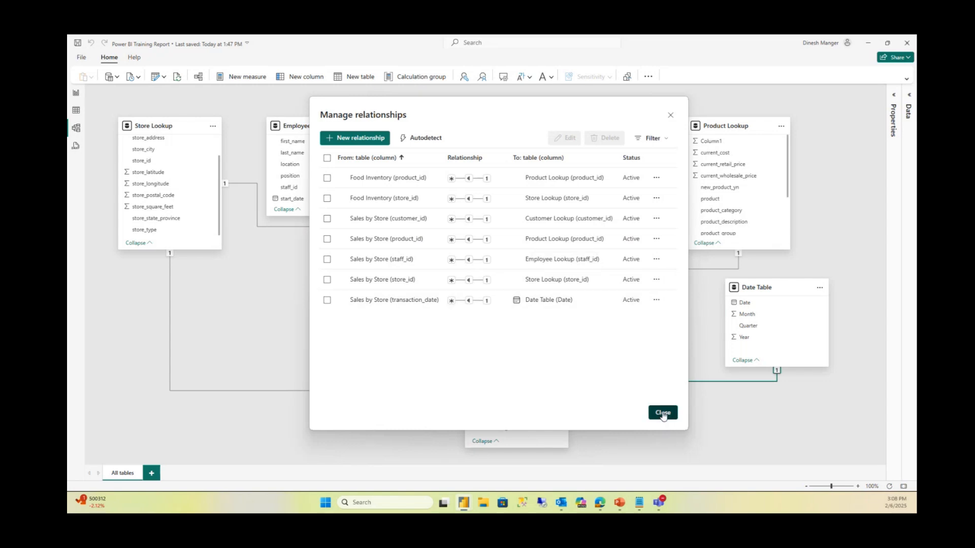
In the Date Table's data, set the Date column's data type to Date and its format to Short Date
click(76, 110)
click(121, 108)
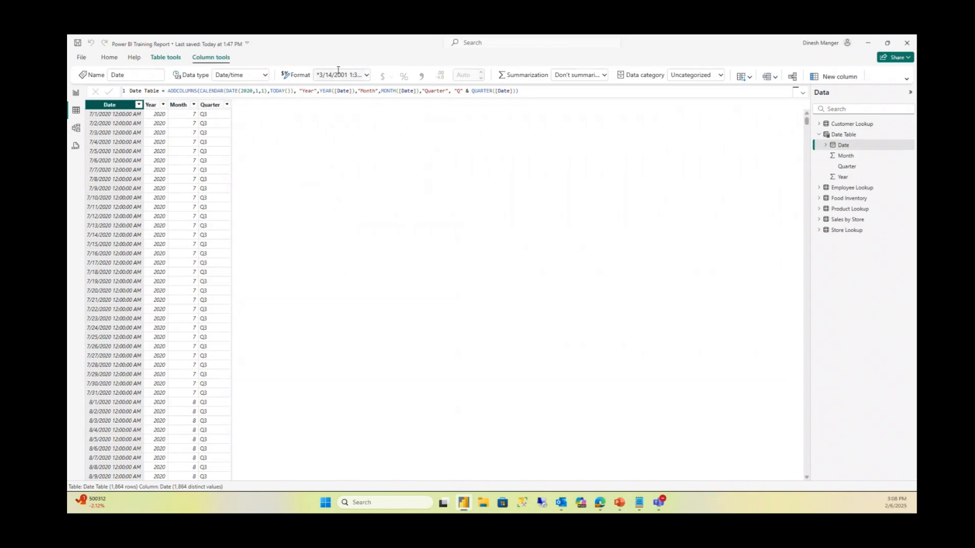
click(366, 75)
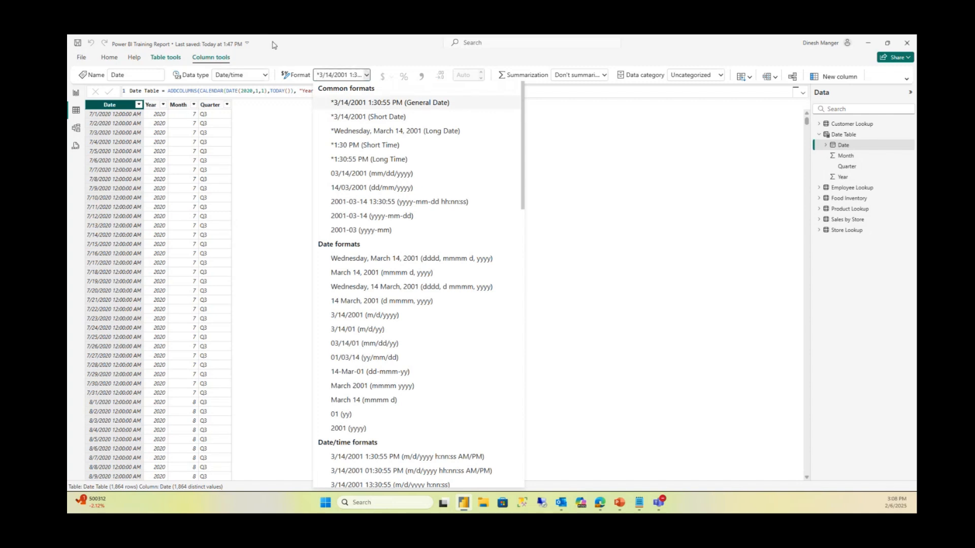
click(266, 76)
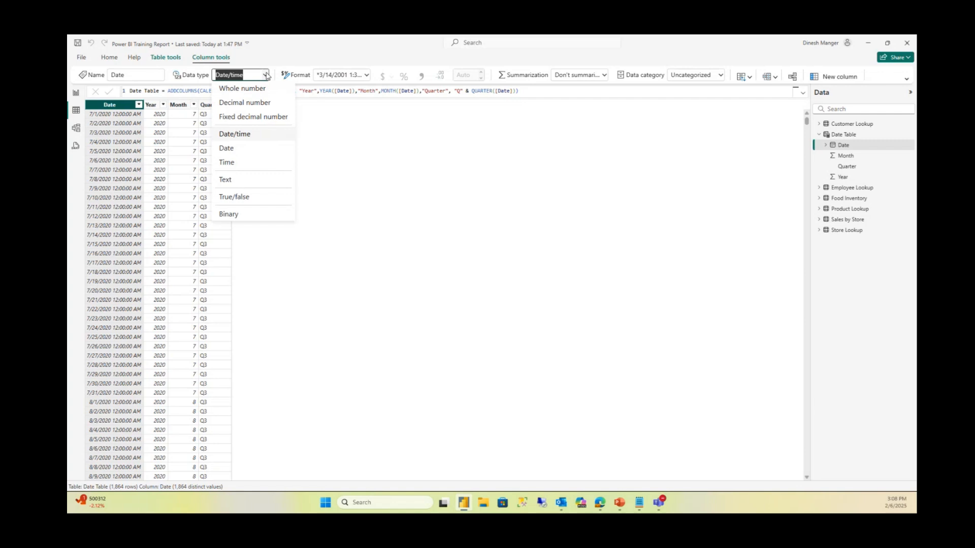
click(319, 134)
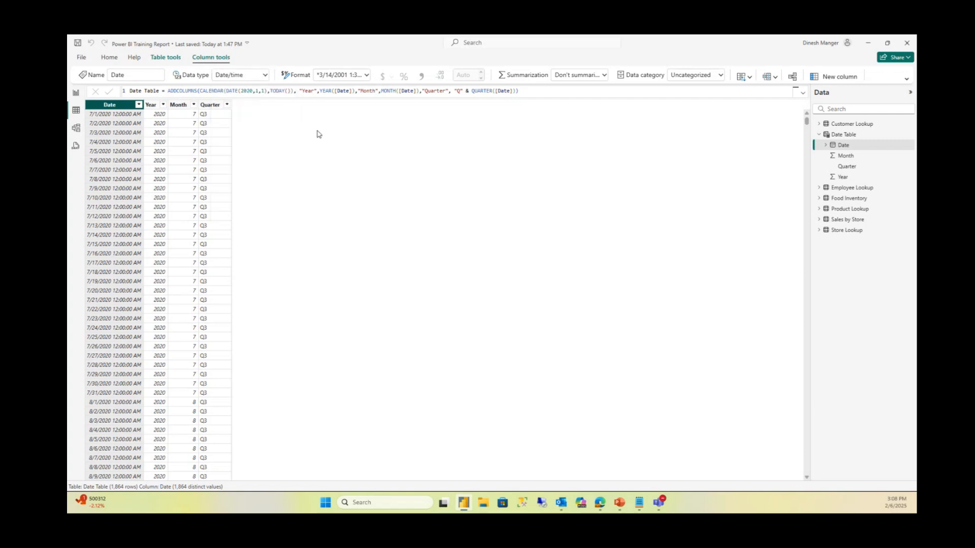
click(265, 75)
click(227, 147)
click(366, 75)
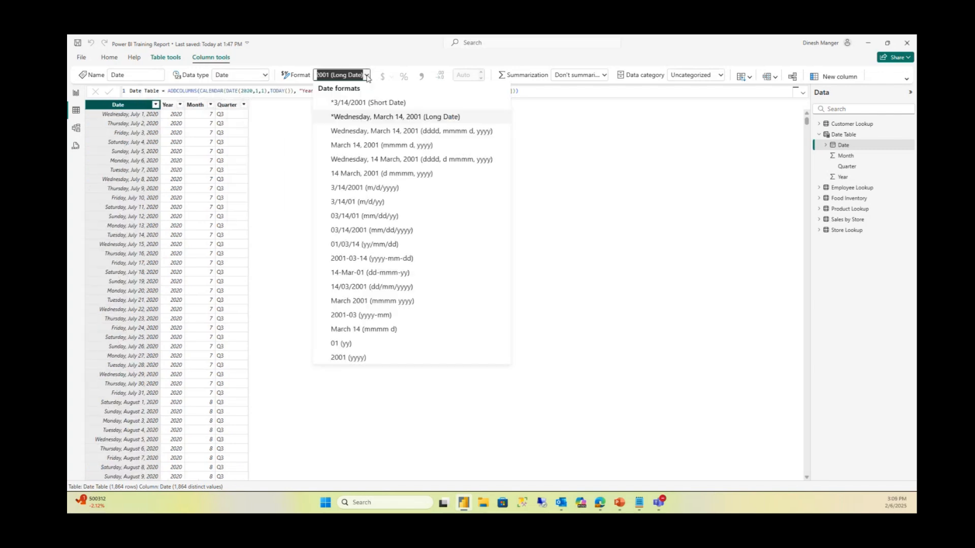
click(368, 103)
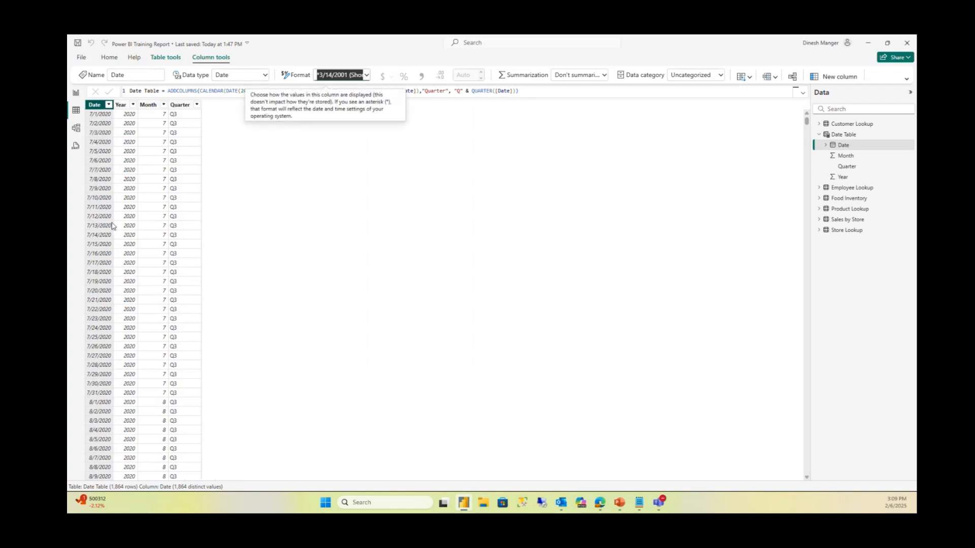
Format the transaction_date column of the Sales by Store table as Short Date
click(819, 134)
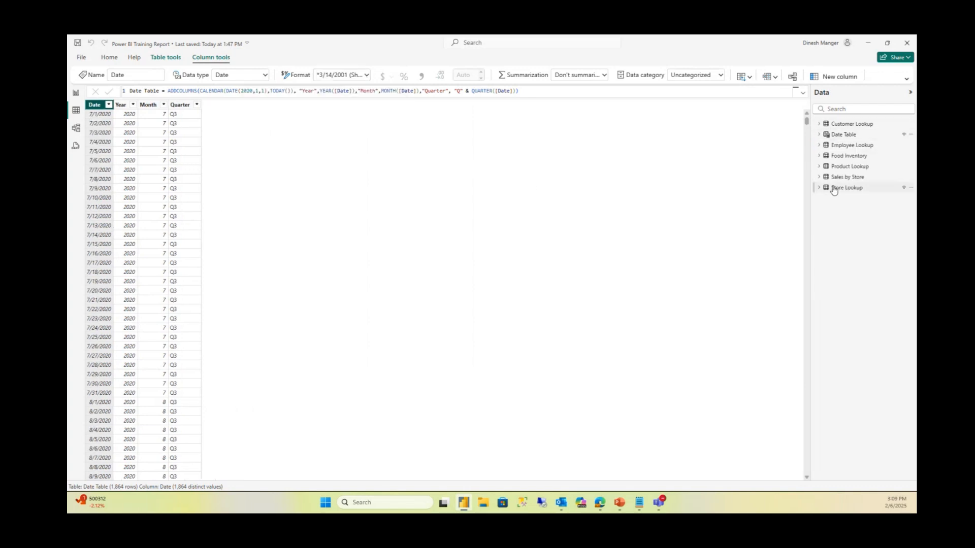
click(857, 177)
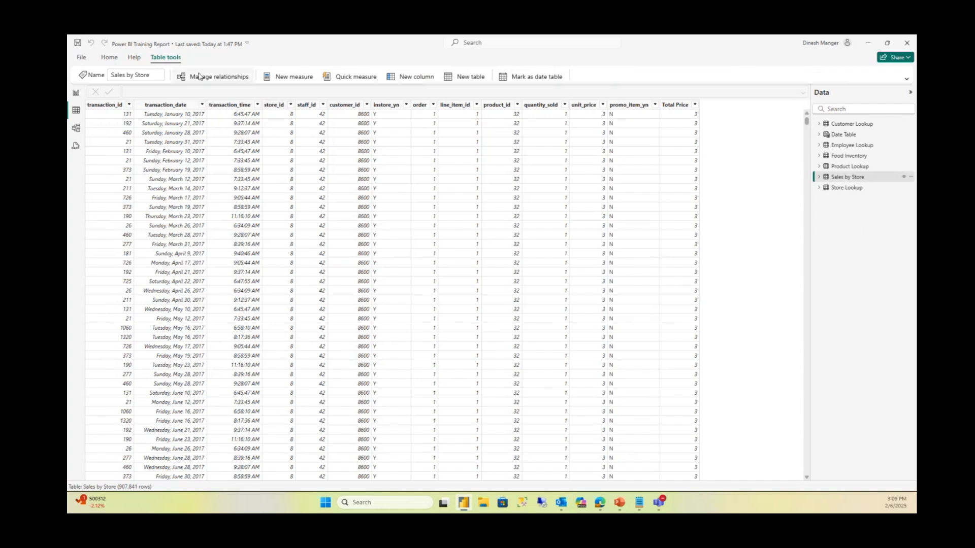
click(165, 104)
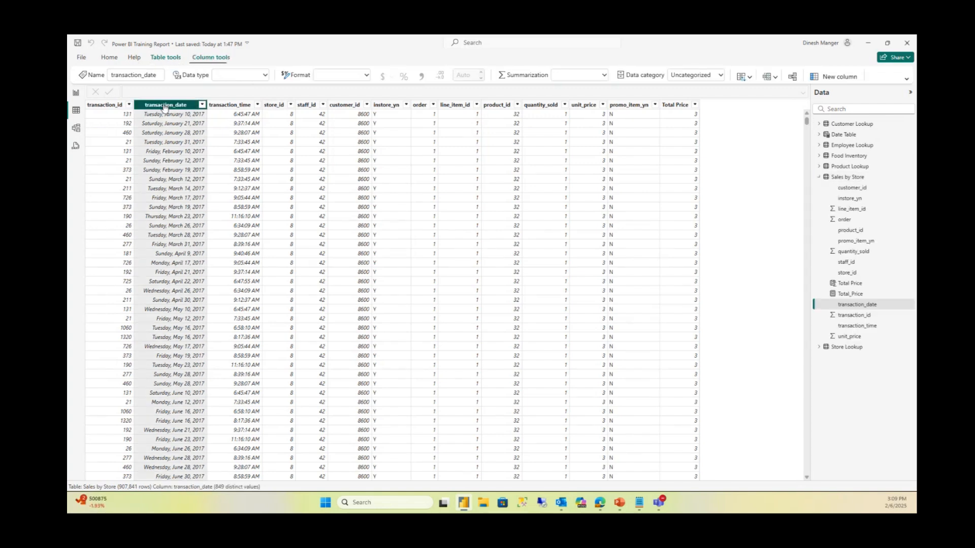
click(366, 75)
click(363, 105)
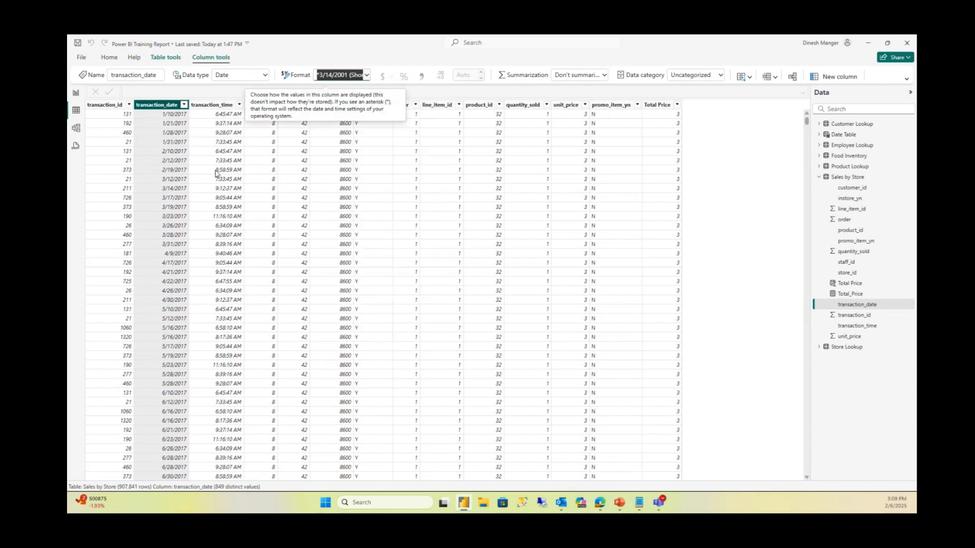
Return to the report and set the Date slicer range to 1/1/2020 through 12/24/2021
click(77, 93)
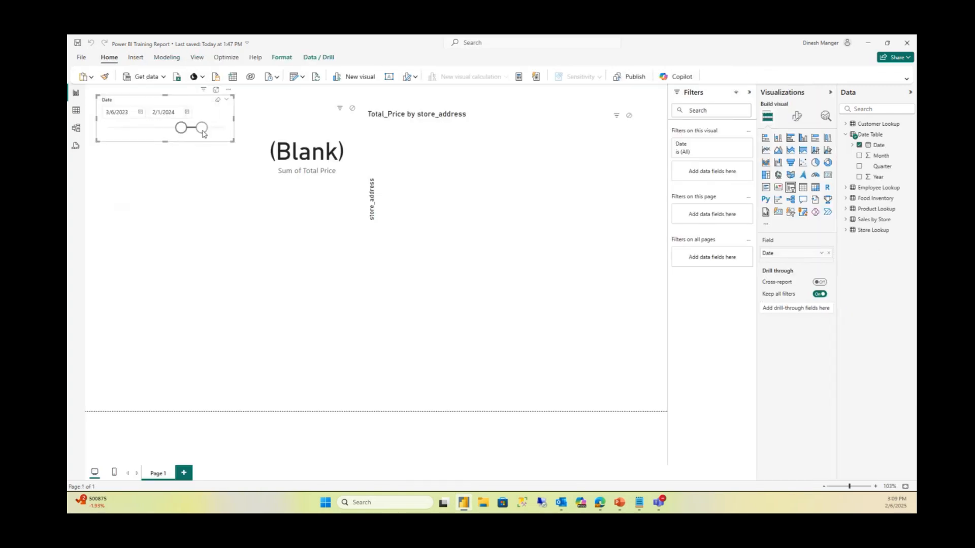
drag(203, 133, 222, 133)
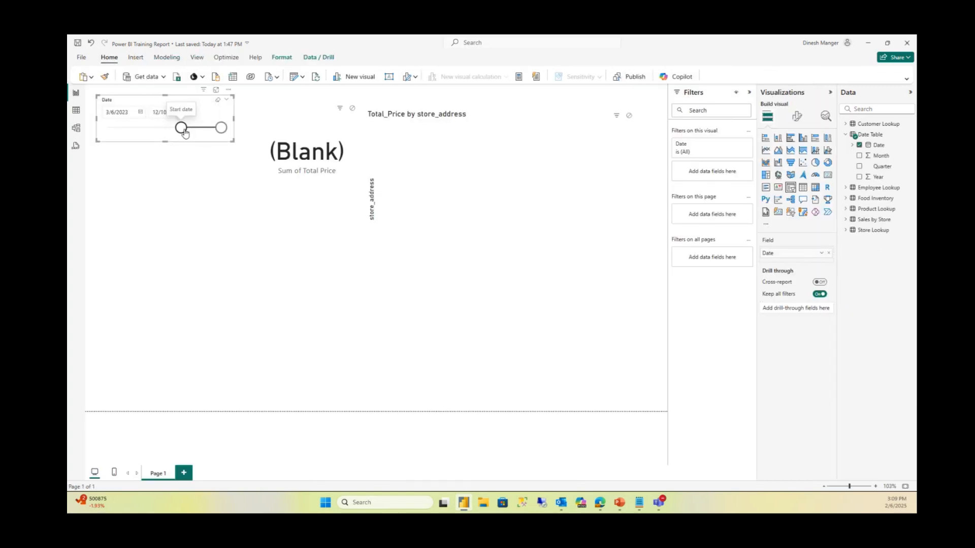
drag(183, 131, 105, 130)
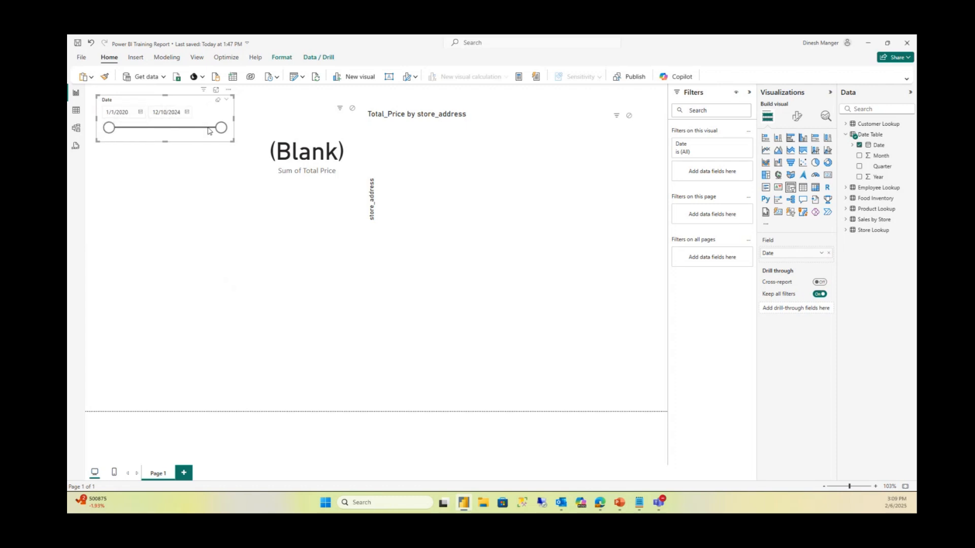
drag(220, 129, 153, 131)
Examine the range of transaction_date values in the Sales by Store table's data
click(76, 110)
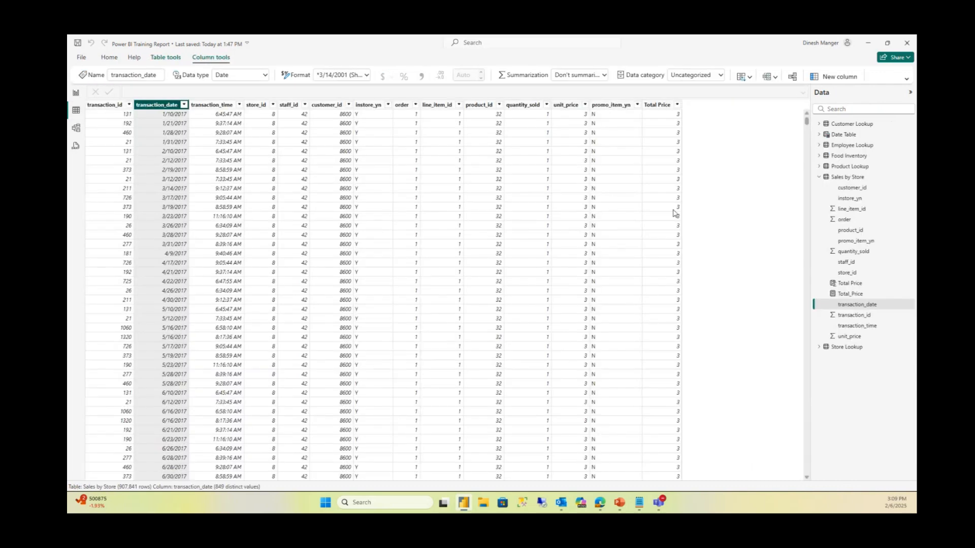
click(184, 105)
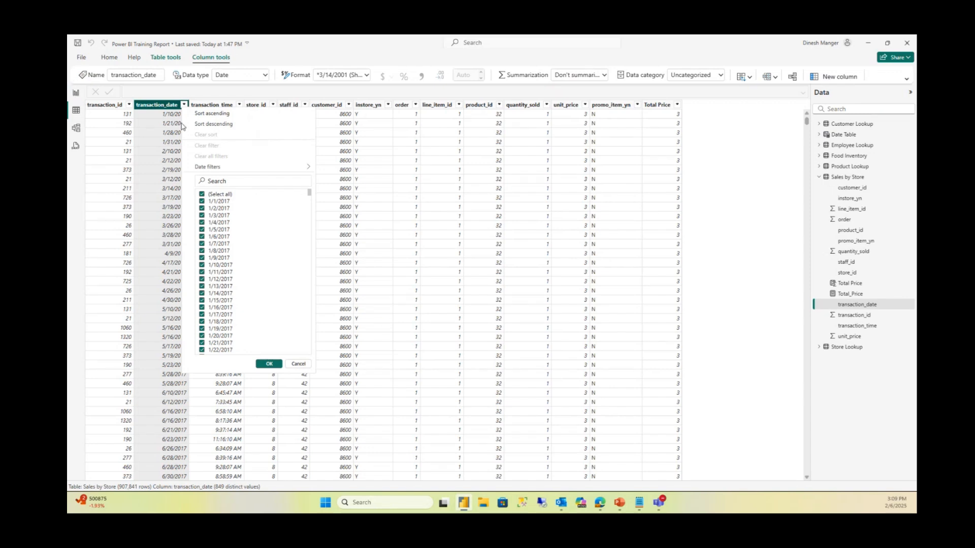
drag(310, 194, 309, 356)
click(167, 106)
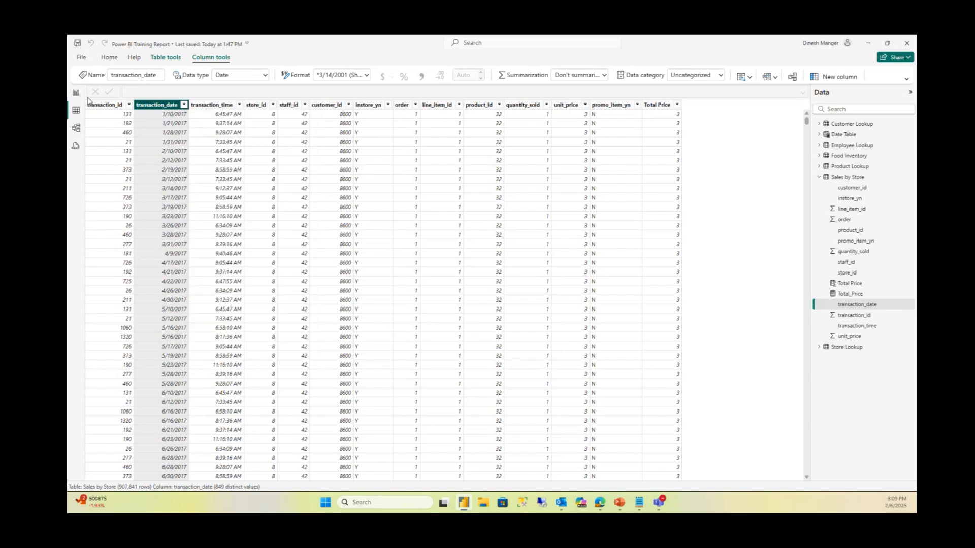
In the Date Table's formula on the report page, change the calendar's start date to DATE(2017,1,1)
click(76, 94)
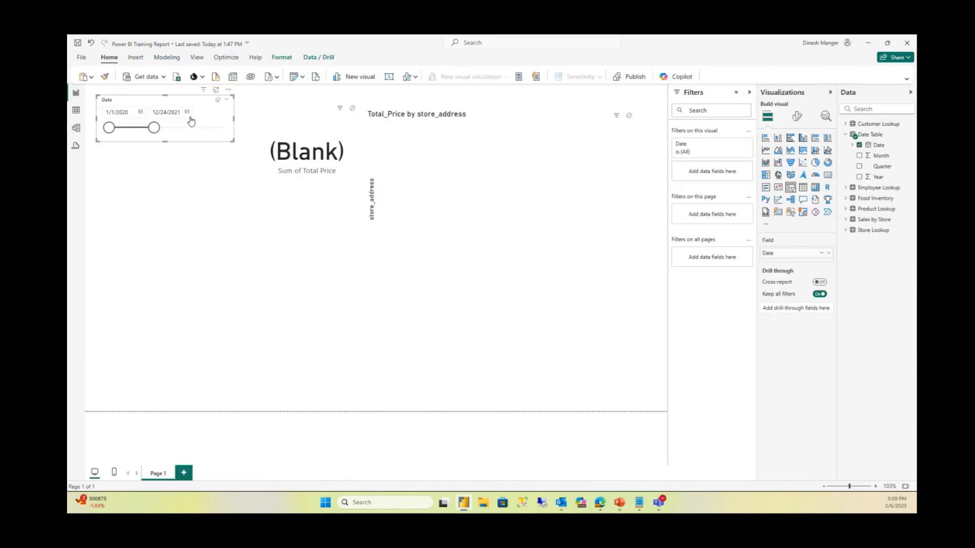
click(879, 138)
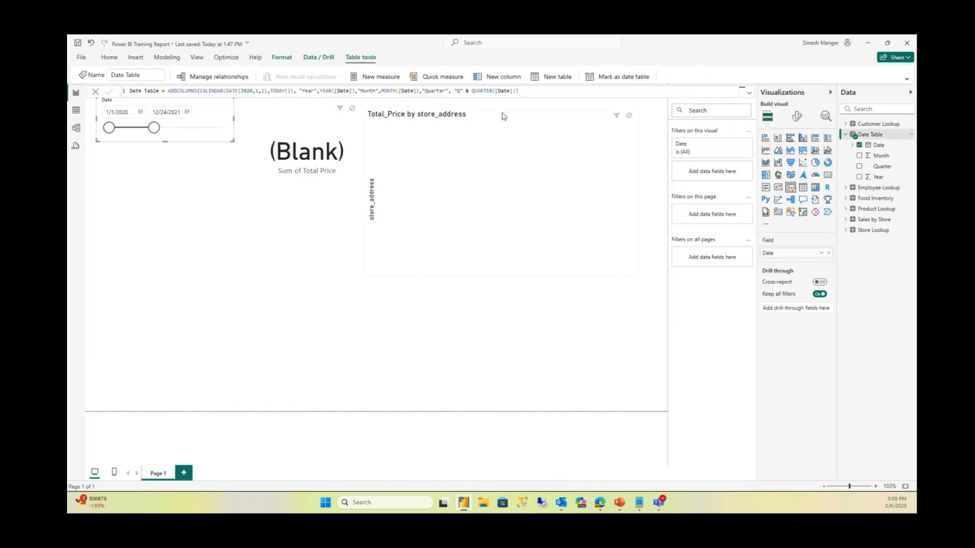
click(749, 93)
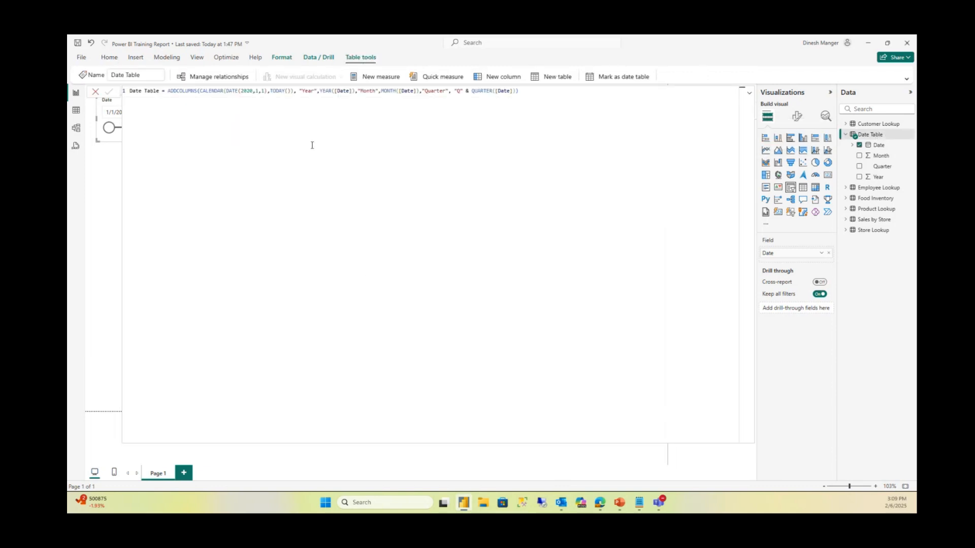
click(254, 92)
key(BackSpace)
key(BackSpace)
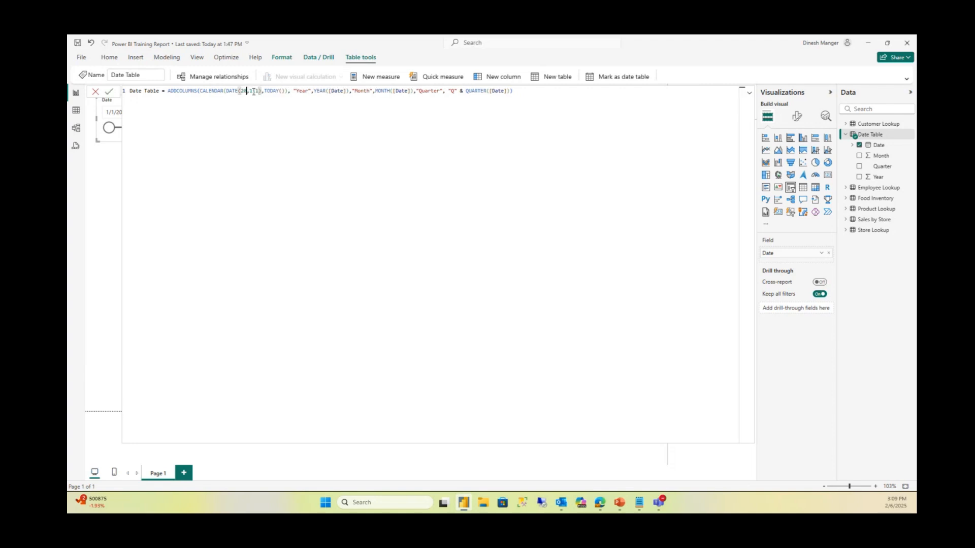
text(17)
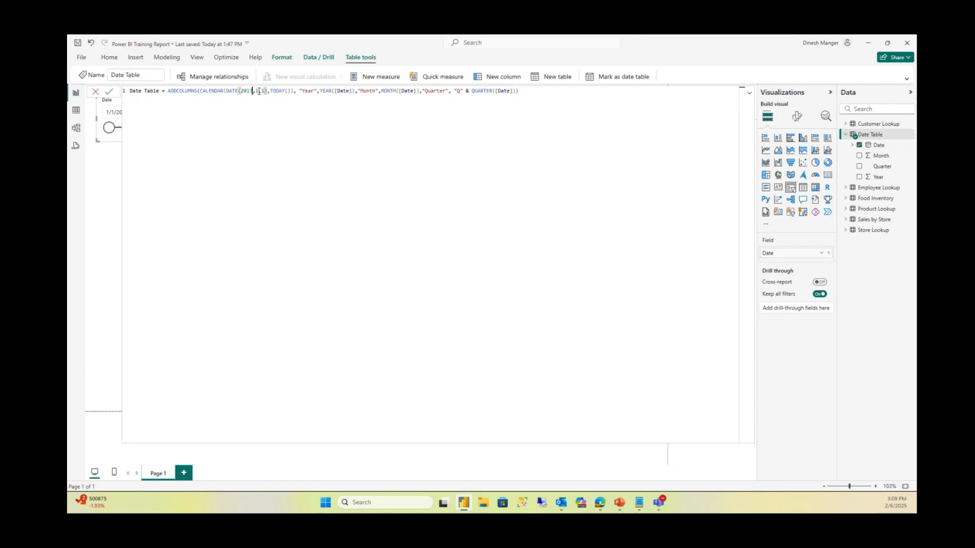
Replace the end date in the Date Table's CALENDAR formula with MAX('Sales by Store'[transaction_date]) and commit the formula
drag(292, 92, 269, 92)
text(max)
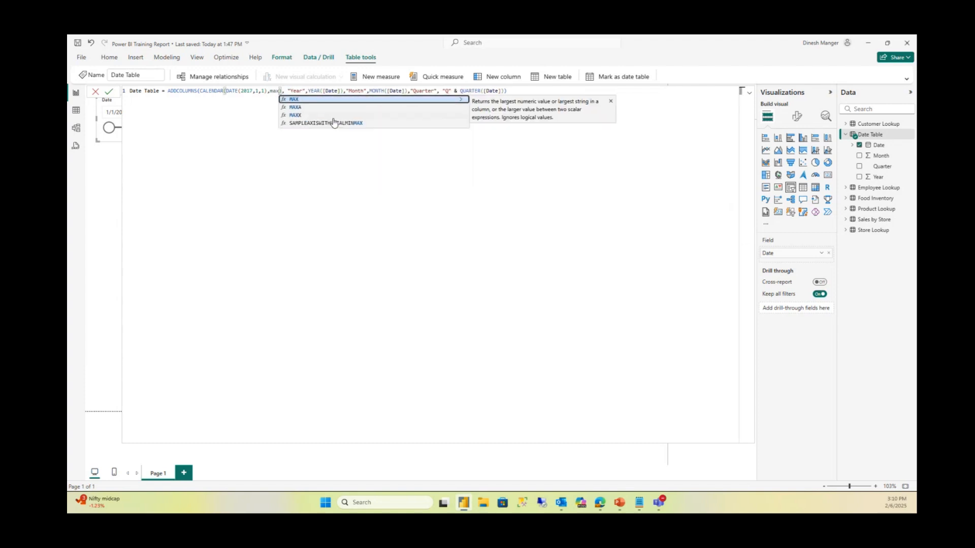
key(Tab)
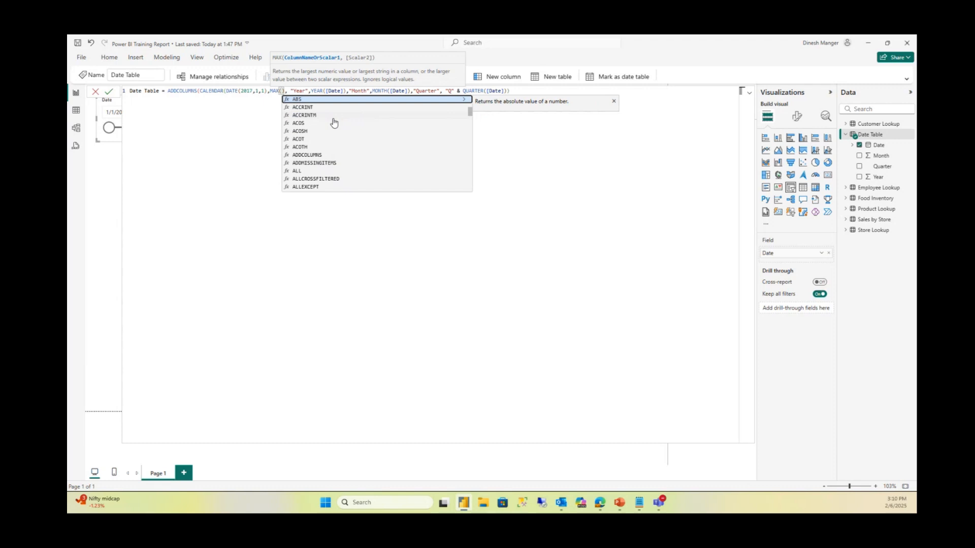
text(tran)
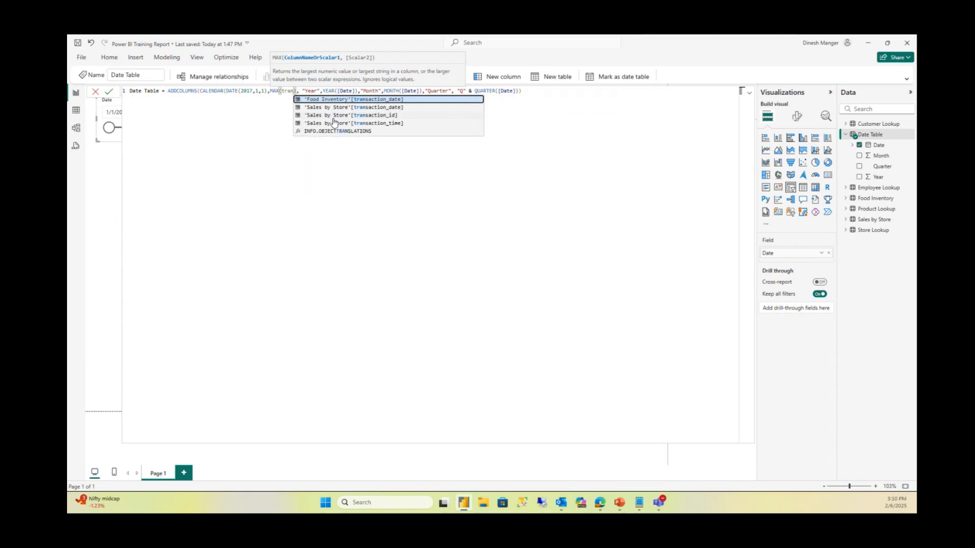
key(Down)
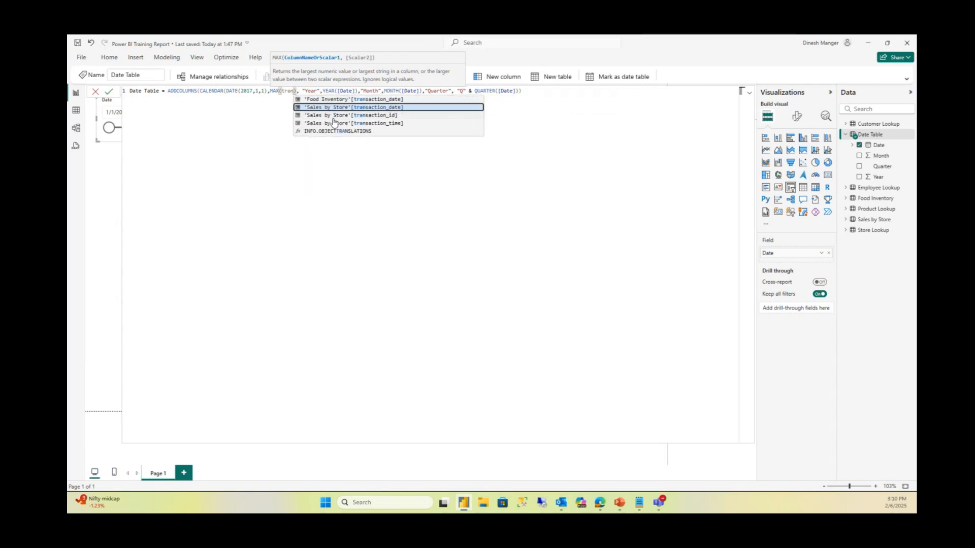
key(Tab)
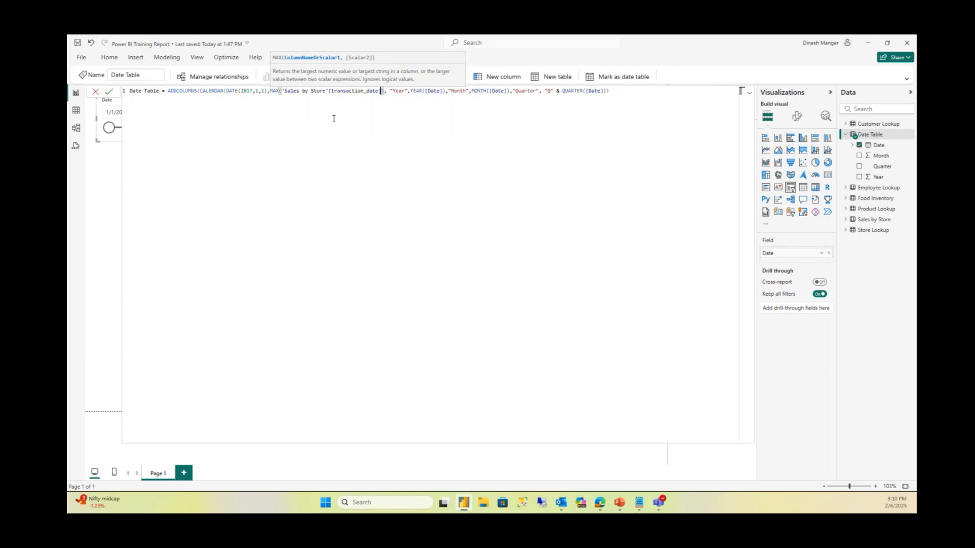
text())
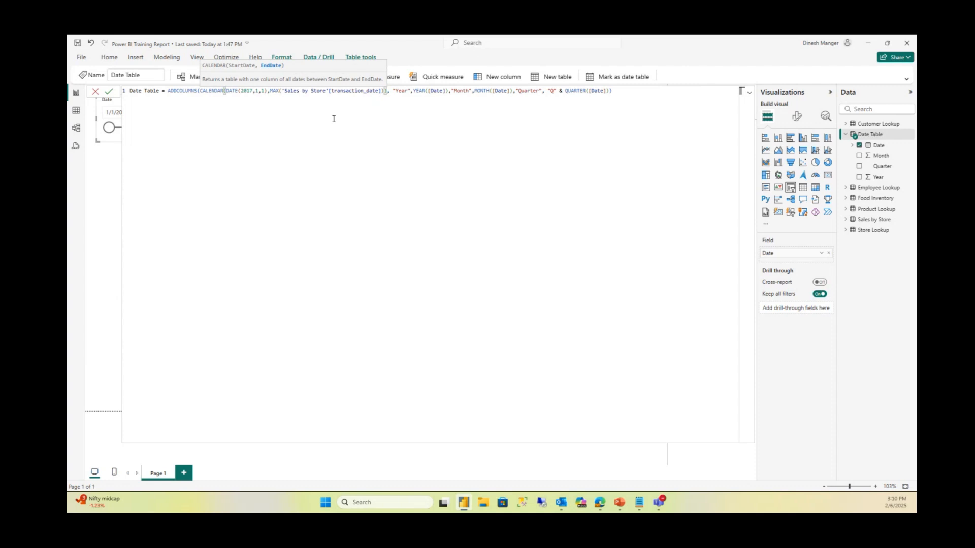
click(108, 94)
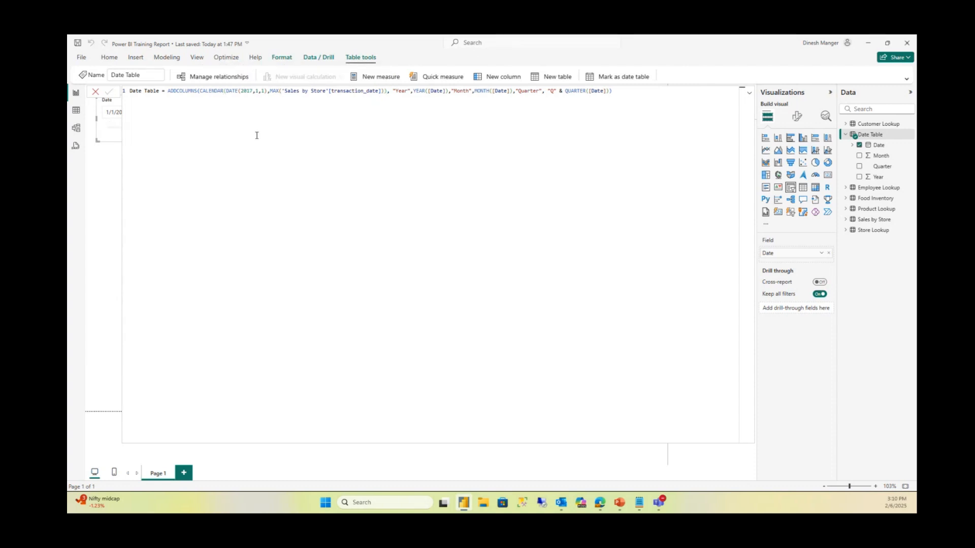
click(750, 96)
Check the Date Table in the data view, return to the report and set the Date slicer range to 1/1/2017 through 3/17/2018
click(175, 146)
click(132, 136)
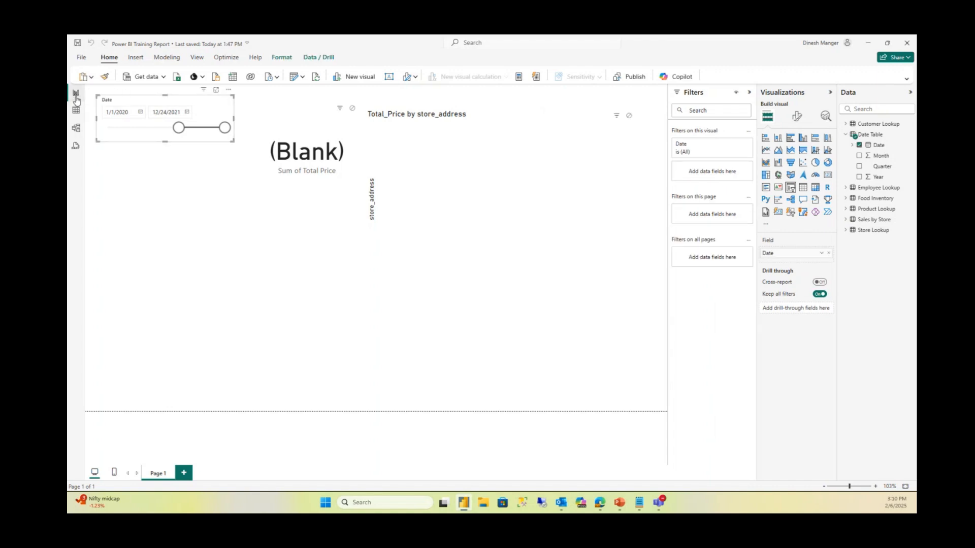
click(76, 111)
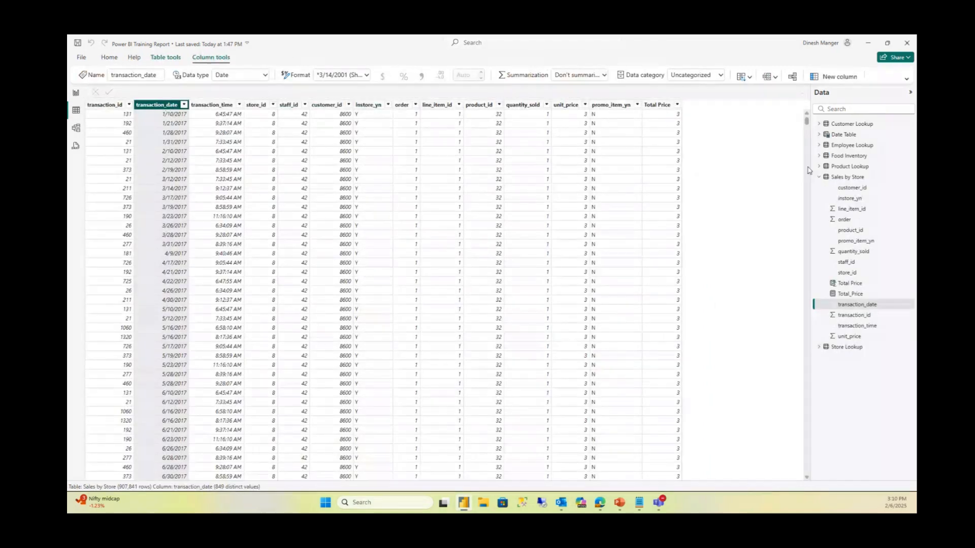
click(820, 178)
click(843, 134)
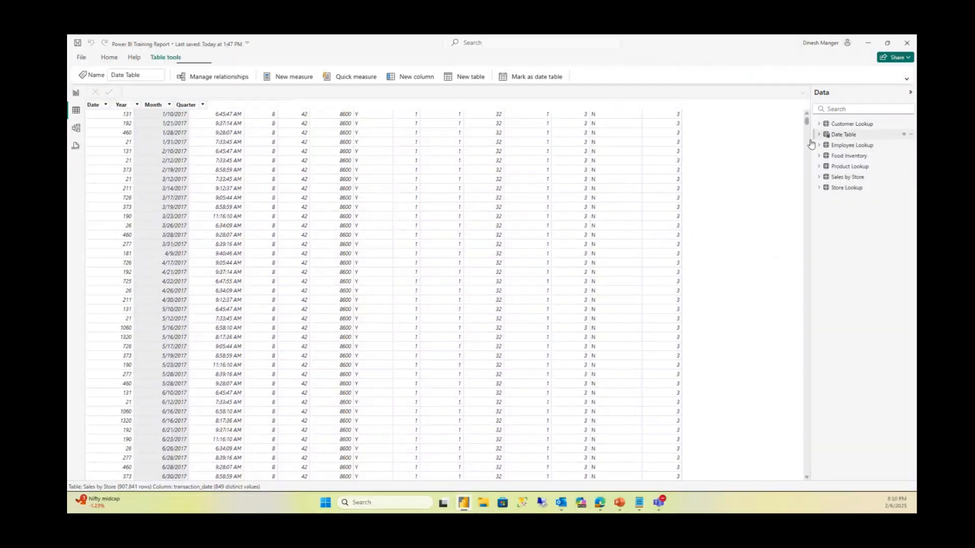
click(76, 95)
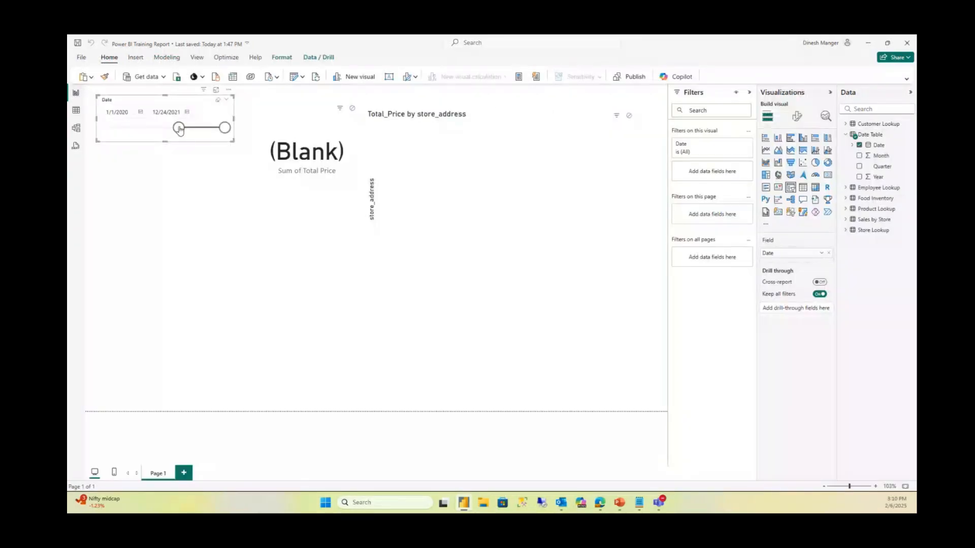
drag(178, 128, 98, 128)
drag(225, 128, 169, 128)
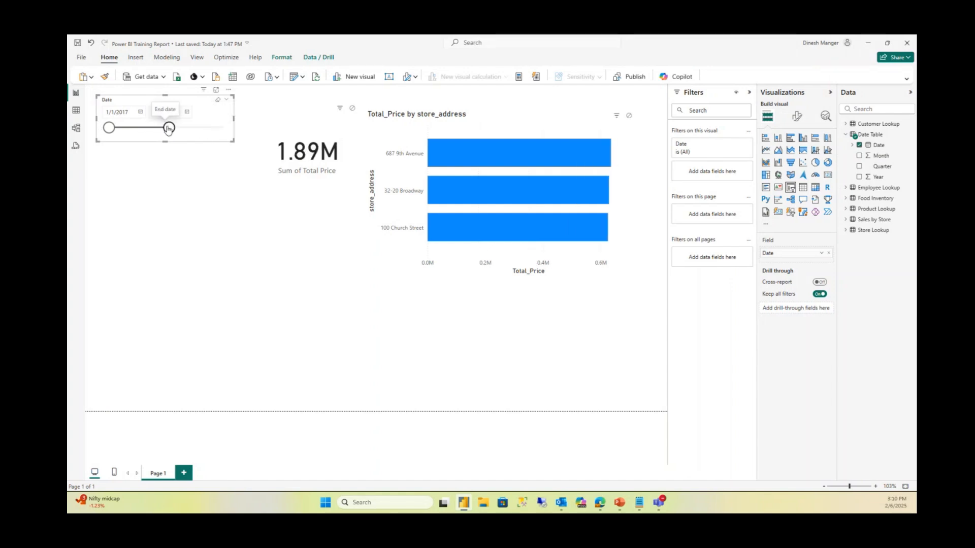
click(397, 163)
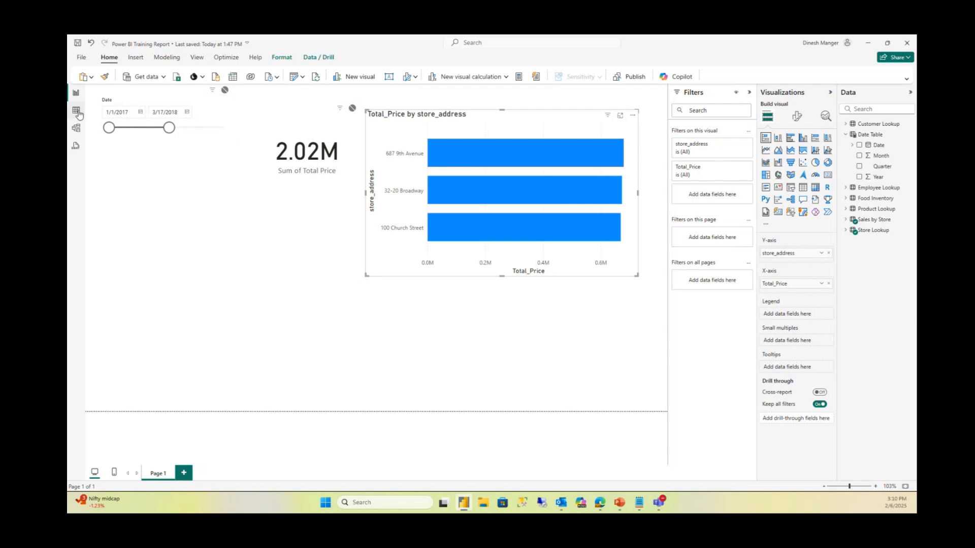
click(224, 142)
click(145, 207)
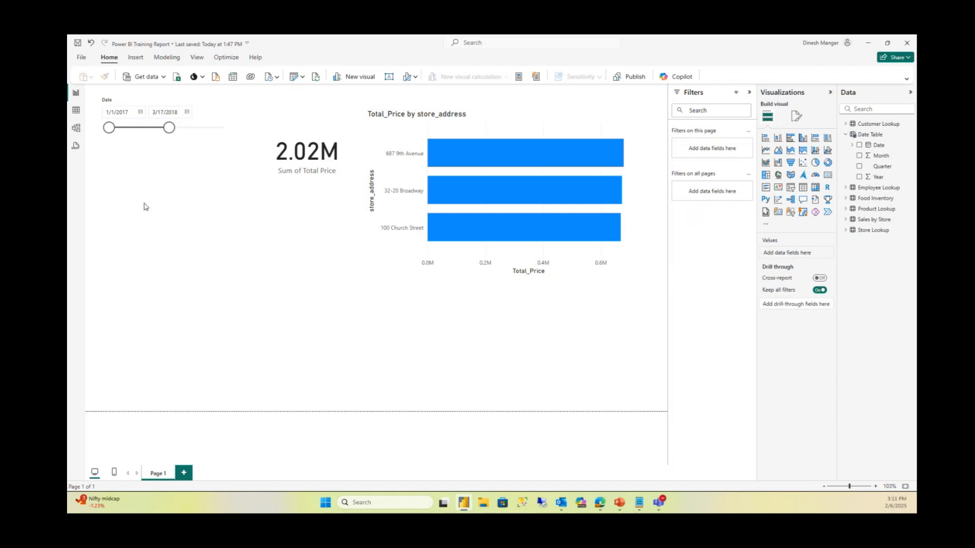
click(392, 169)
click(187, 222)
click(847, 134)
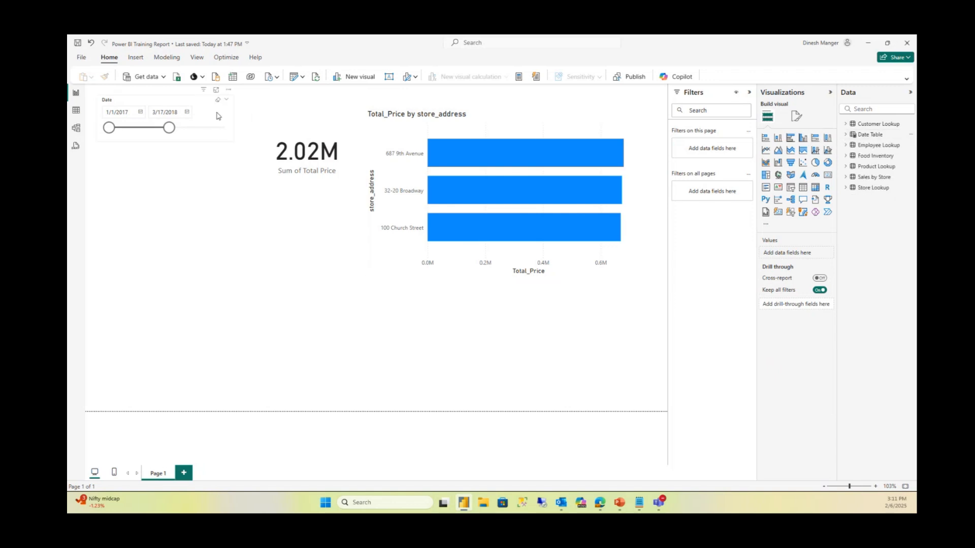
click(490, 125)
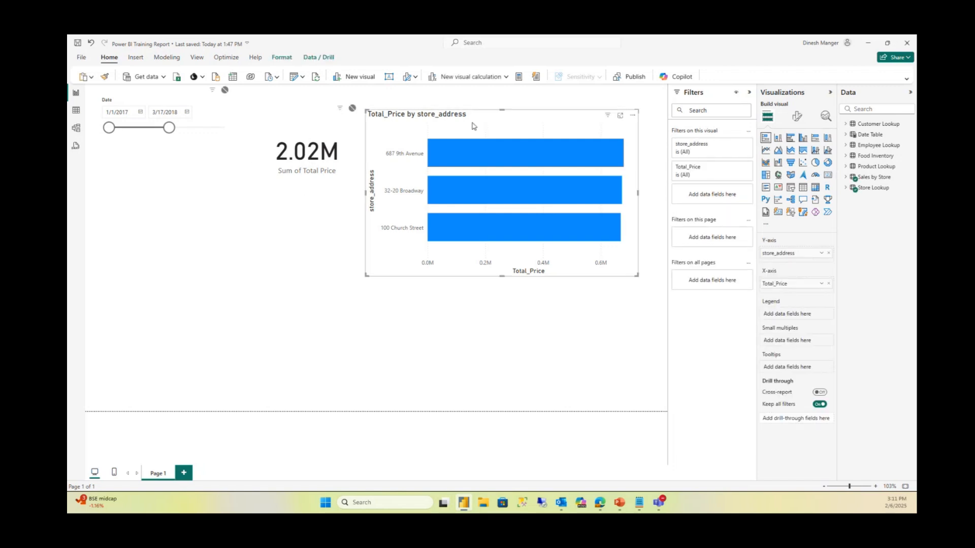
Add a line chart to the report page, enlarge it and place it in the area below the existing visuals
click(153, 318)
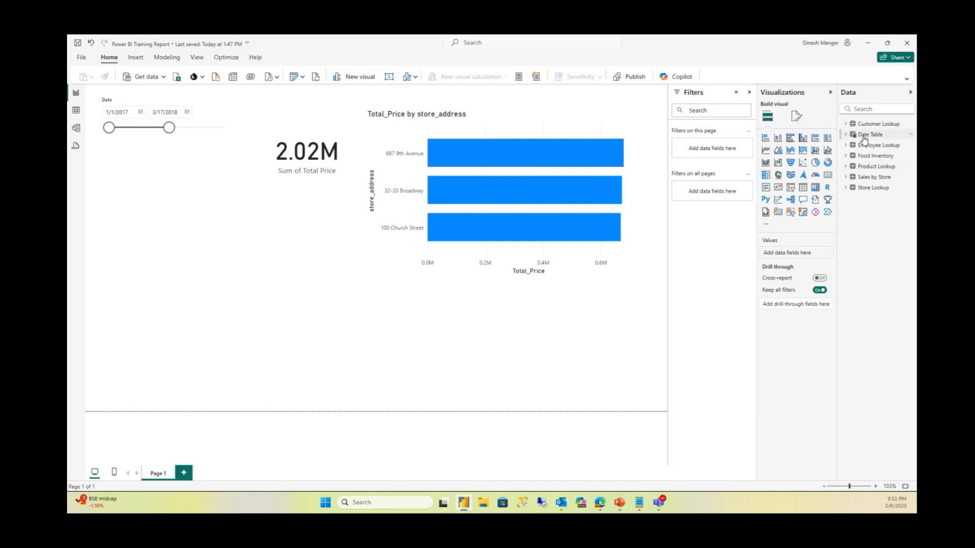
click(766, 151)
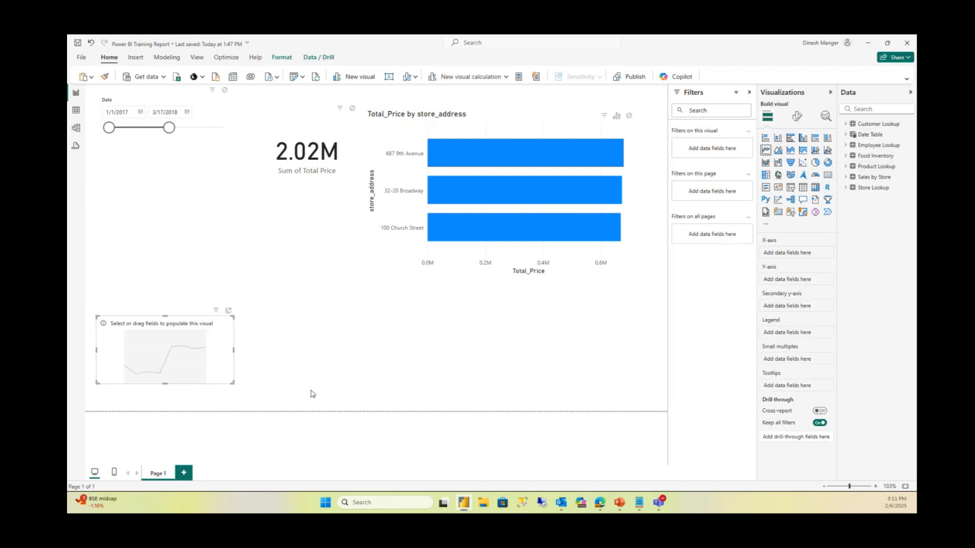
drag(234, 349, 438, 350)
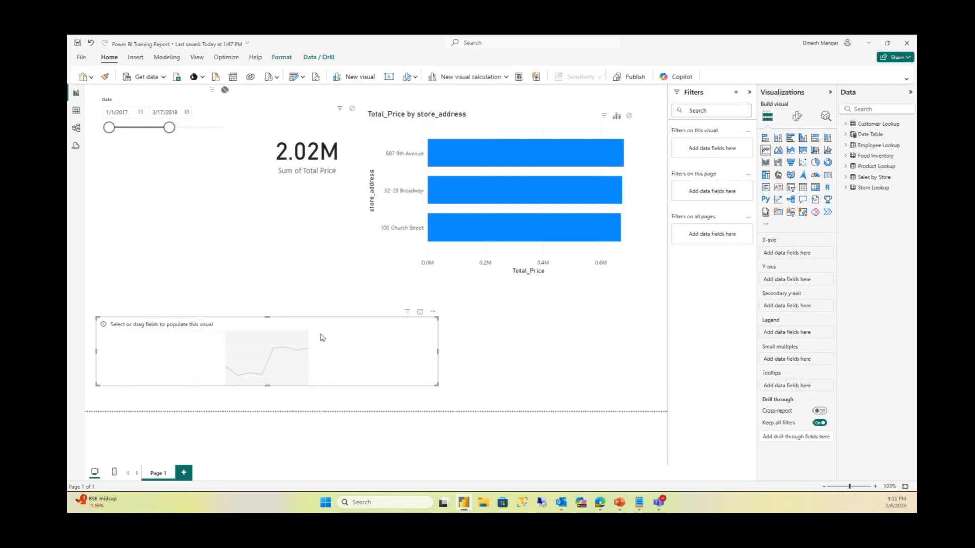
drag(268, 317, 265, 237)
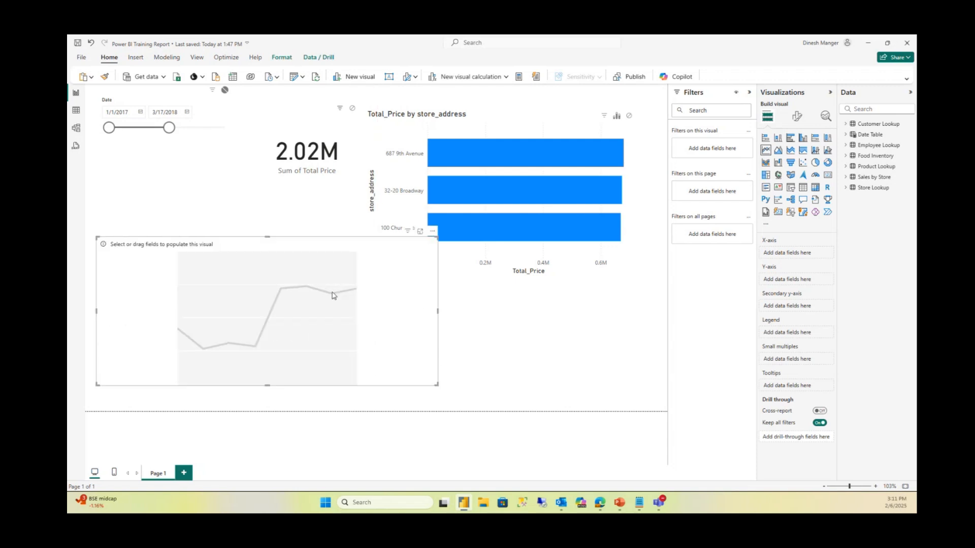
drag(417, 290, 445, 303)
drag(323, 251, 329, 267)
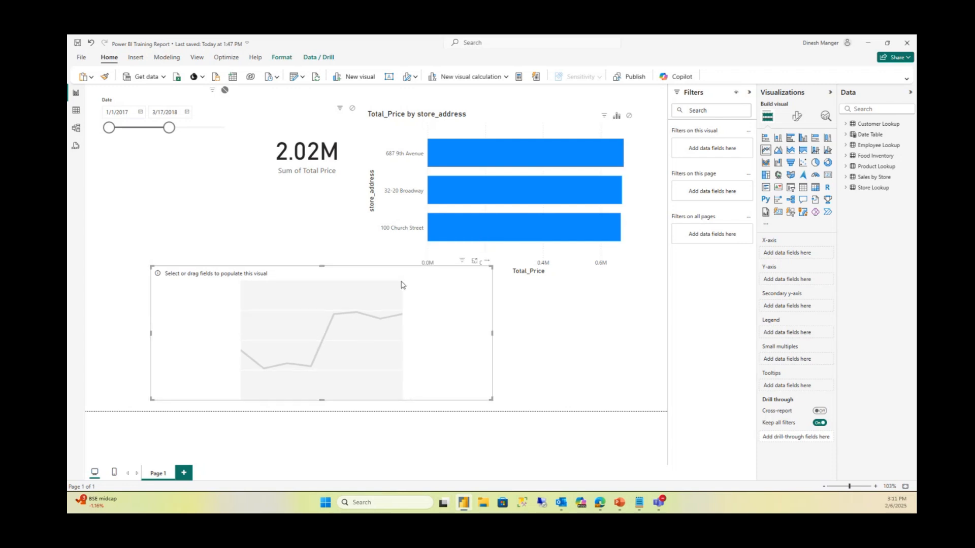
Plot the Total_Price measure by the Date Table's Date on the line chart and move the chart clear of the bar chart above it
click(846, 177)
drag(886, 294, 808, 257)
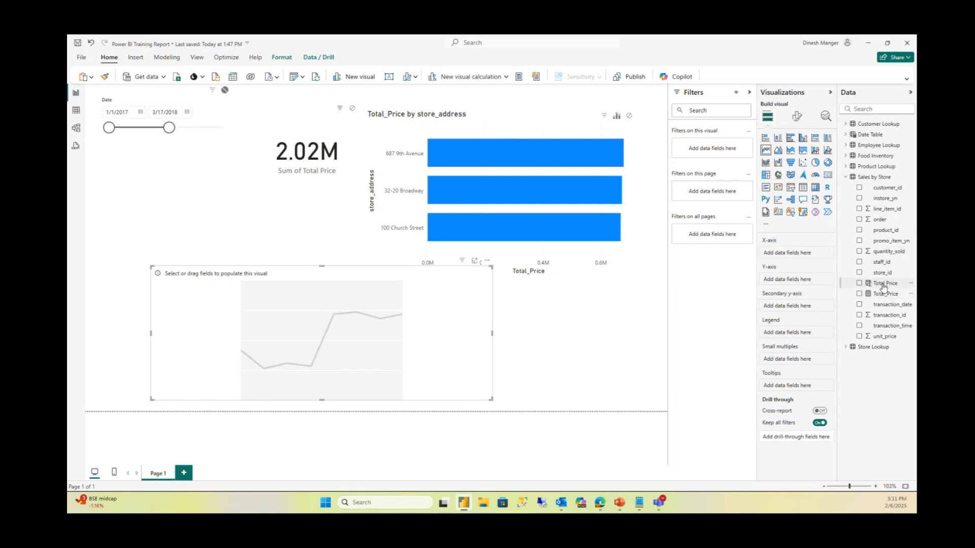
drag(887, 290, 805, 279)
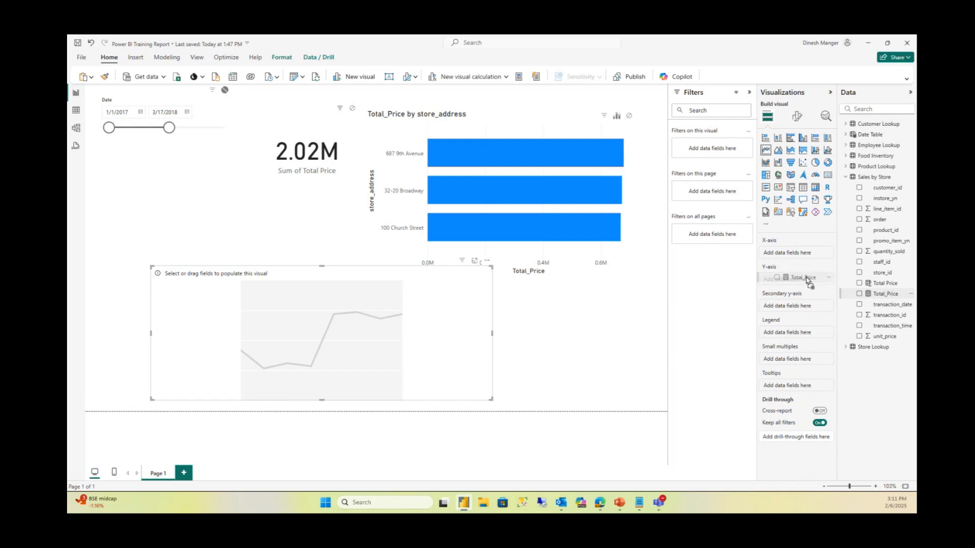
click(845, 176)
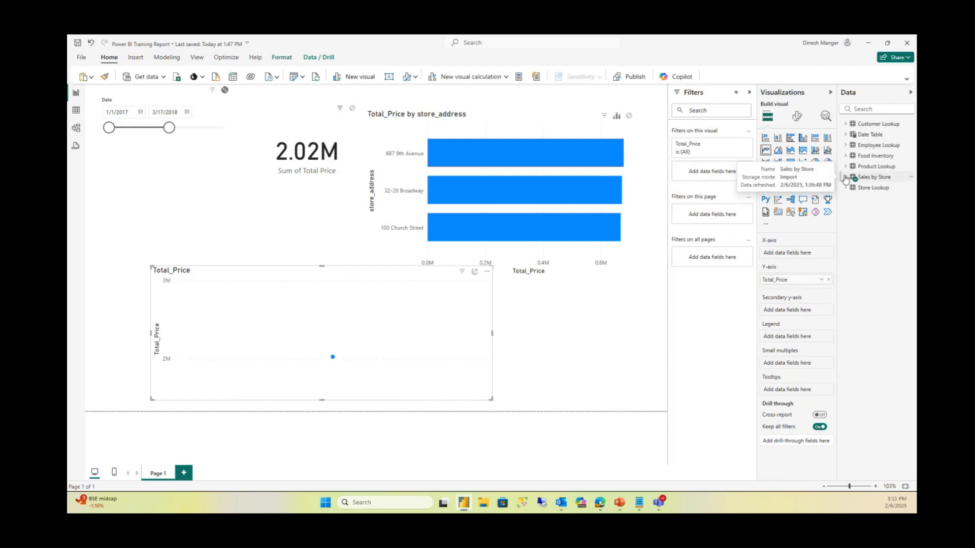
click(846, 135)
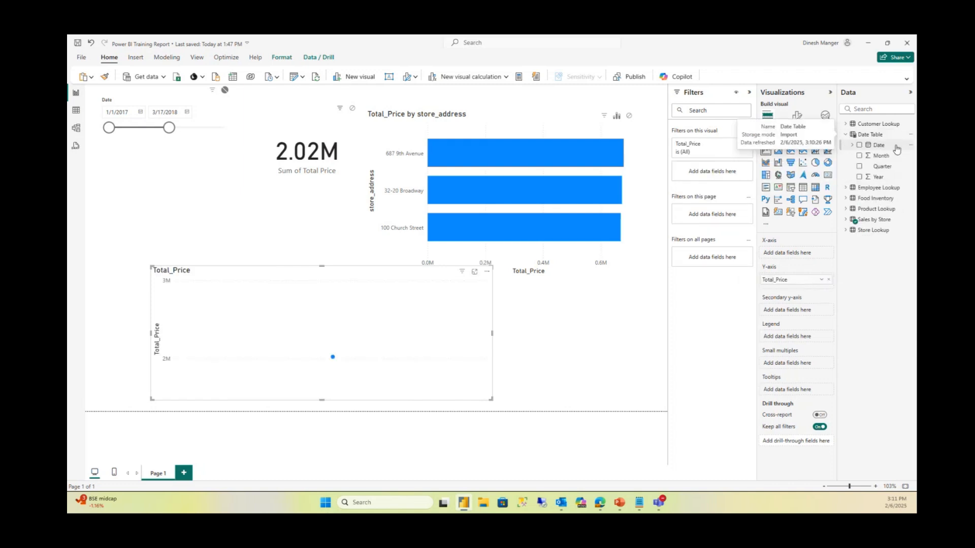
drag(892, 149, 821, 256)
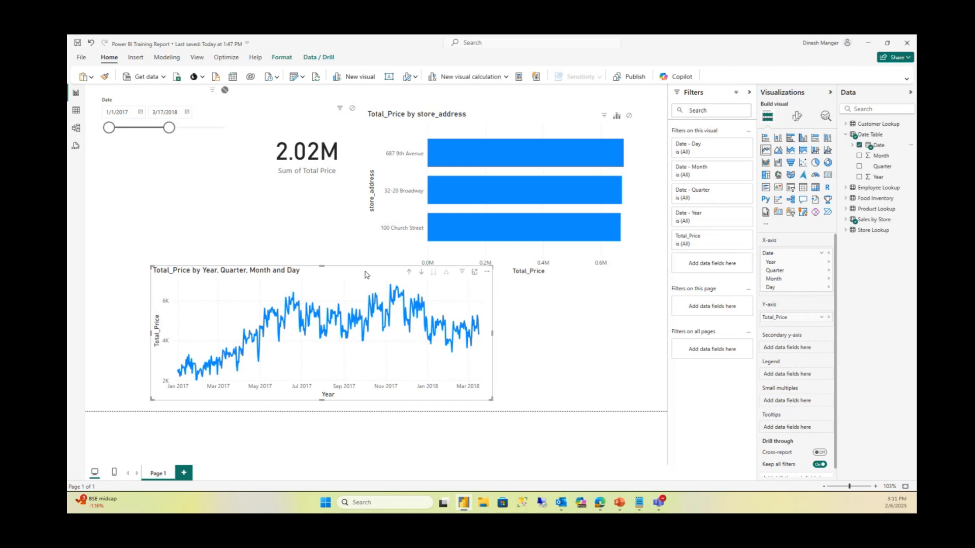
drag(367, 276, 405, 289)
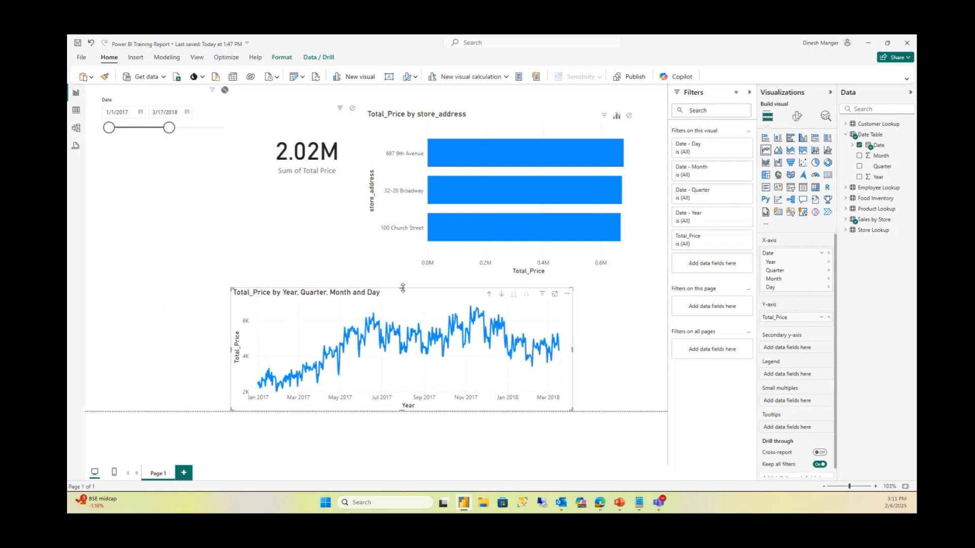
Drill the line chart up to the Year level of the date hierarchy
click(490, 295)
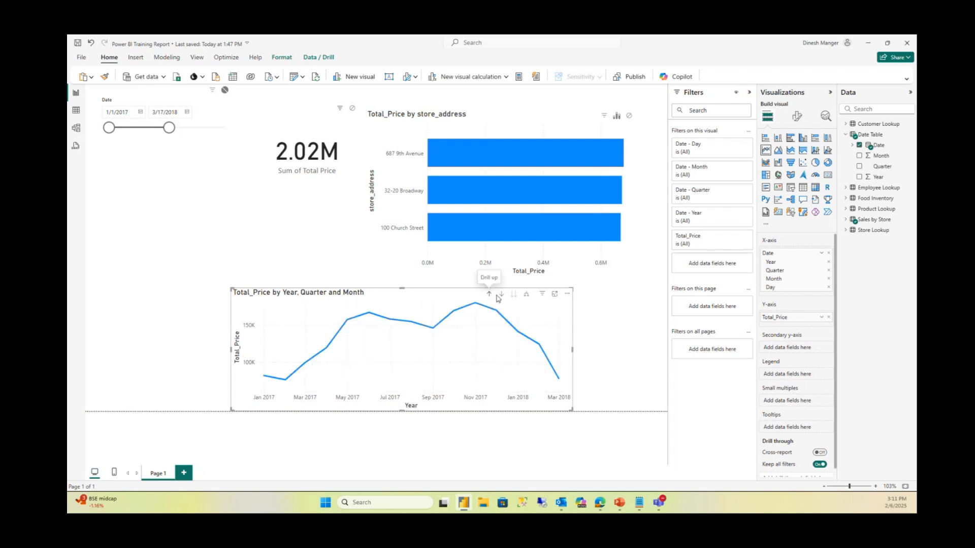
click(502, 296)
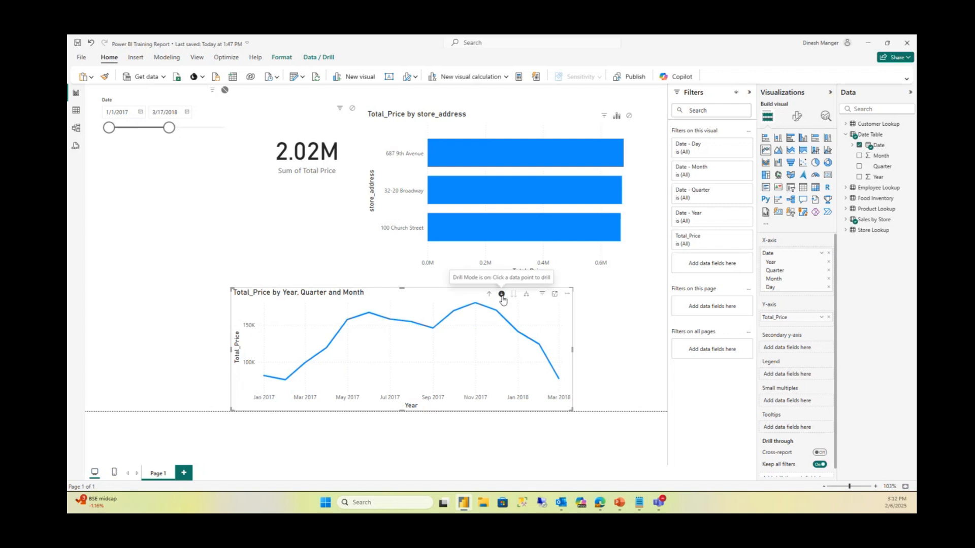
click(488, 295)
click(488, 296)
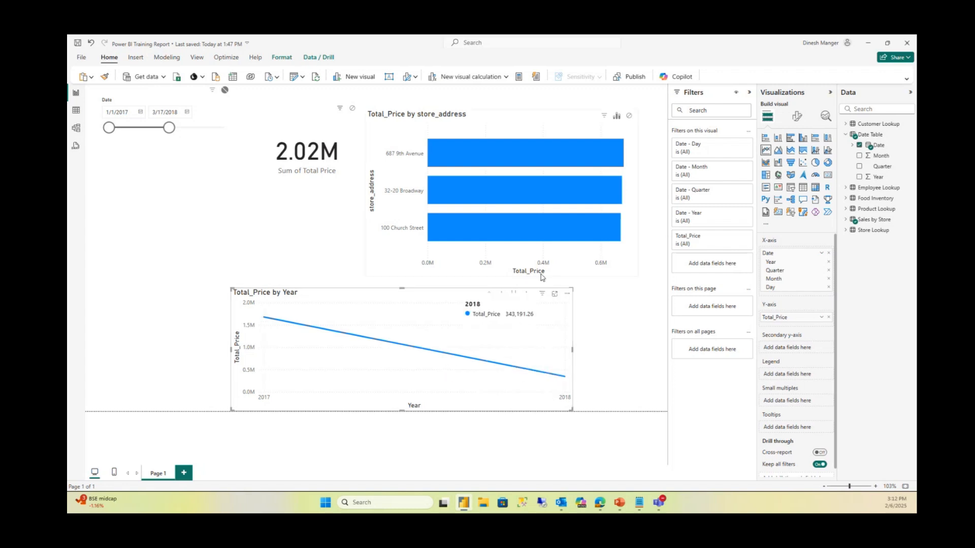
Take the whole line chart down the date hierarchy level by level, through Quarter and Month to Day
click(514, 294)
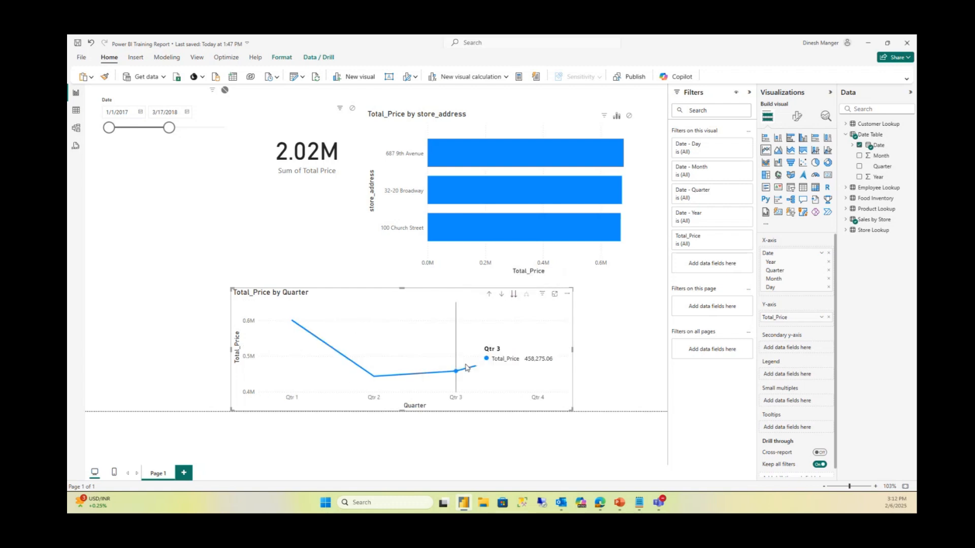
click(514, 295)
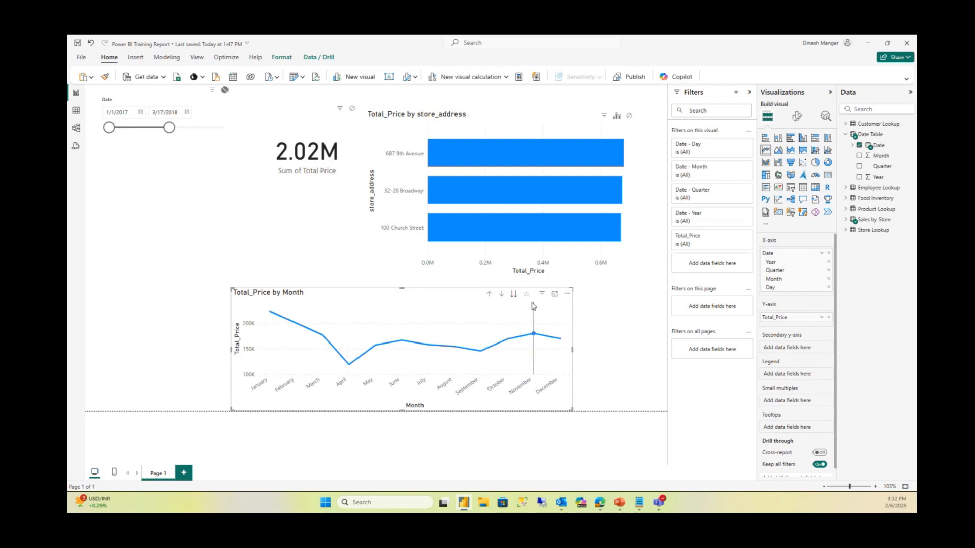
click(514, 295)
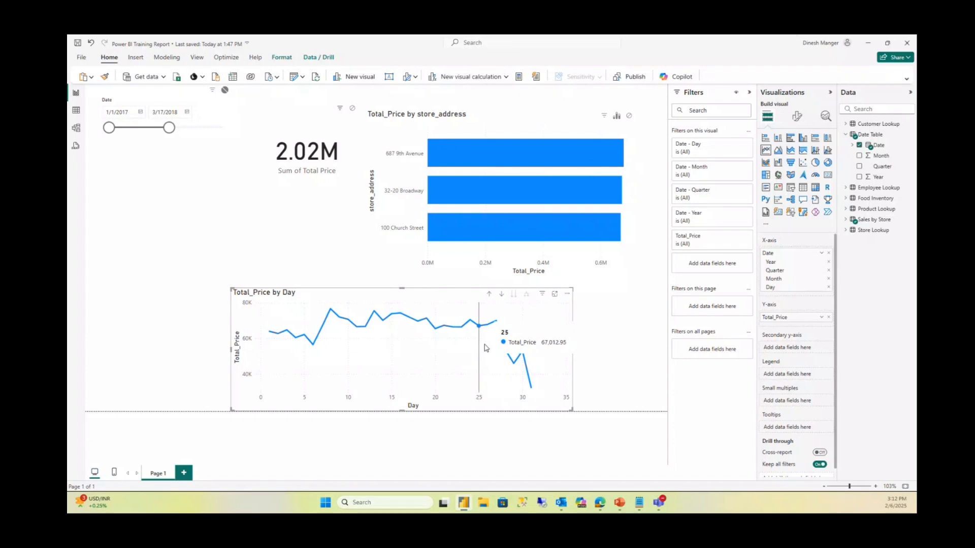
Drill the line chart back up to Year and expand it one level to show Total_Price by Year and Quarter
click(489, 294)
click(490, 294)
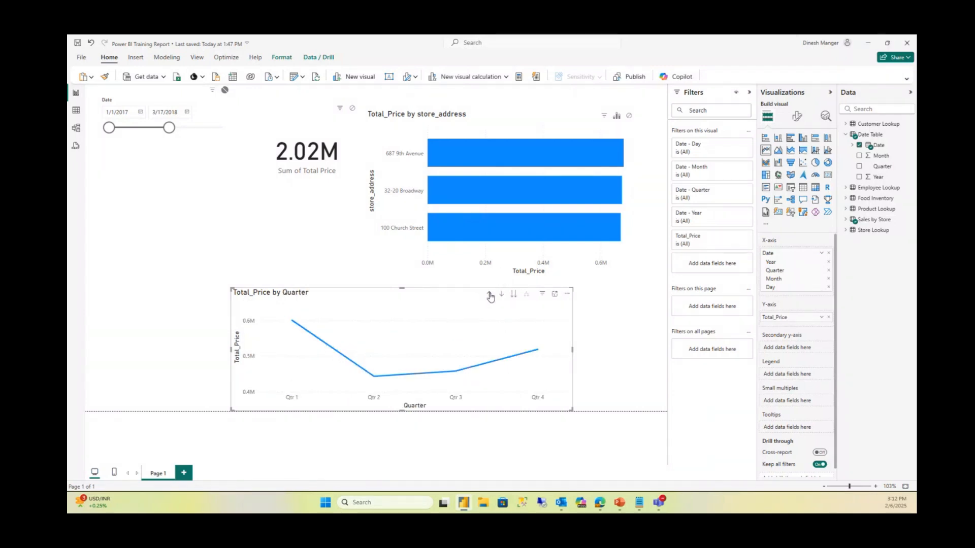
click(489, 294)
click(527, 295)
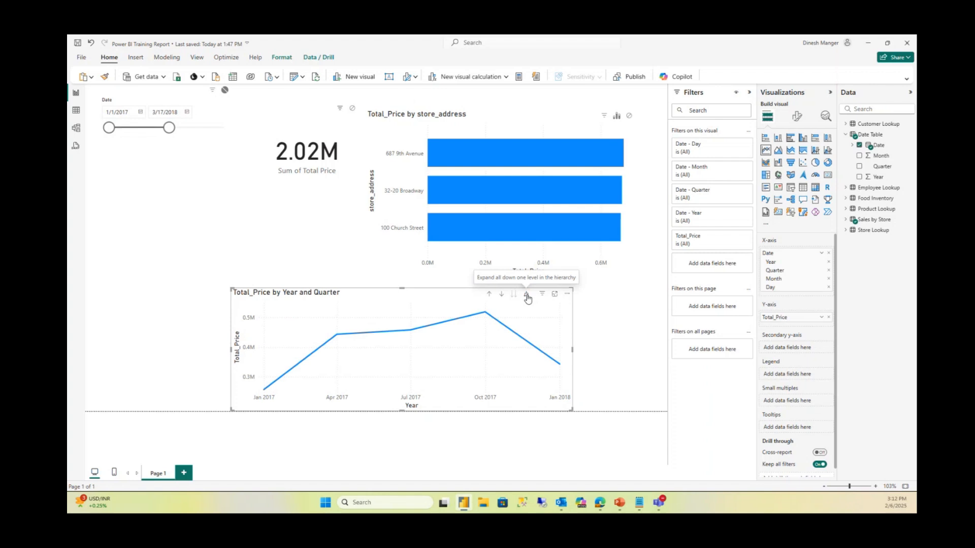
Expand the line chart two more levels to show Total_Price by Year, Quarter, Month and Day, and widen the chart
click(527, 296)
click(528, 296)
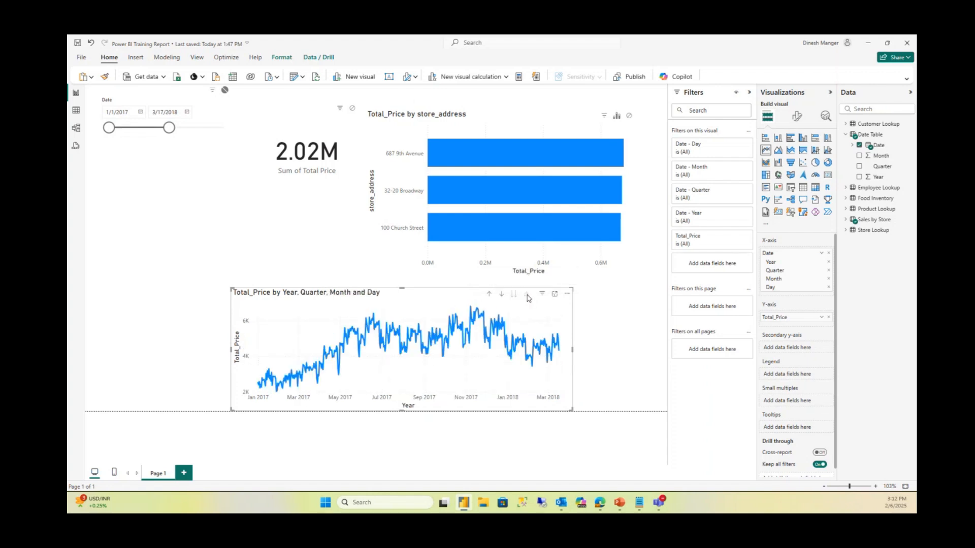
drag(573, 350, 621, 348)
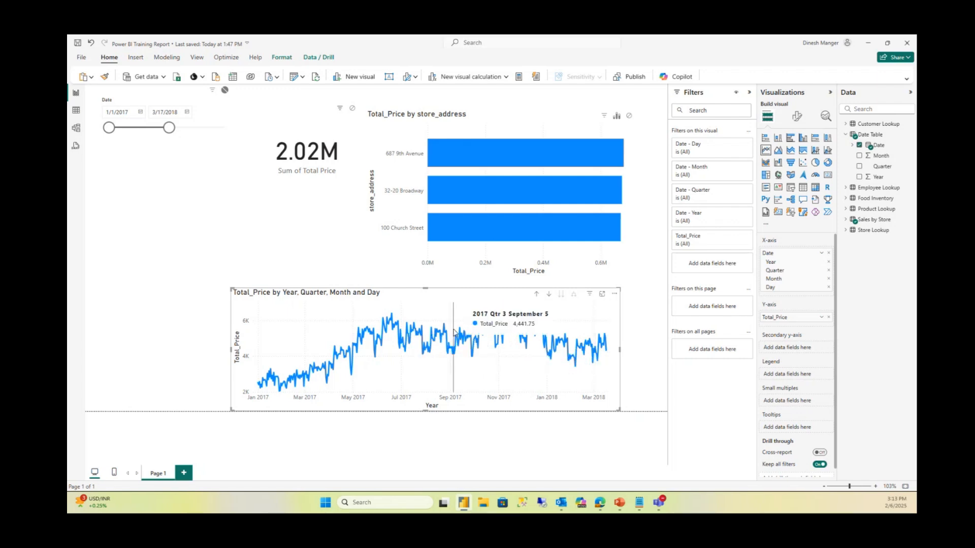
Shift the bar chart slightly up and outward, and narrow the line chart so that it fits directly beneath it
drag(392, 300, 261, 292)
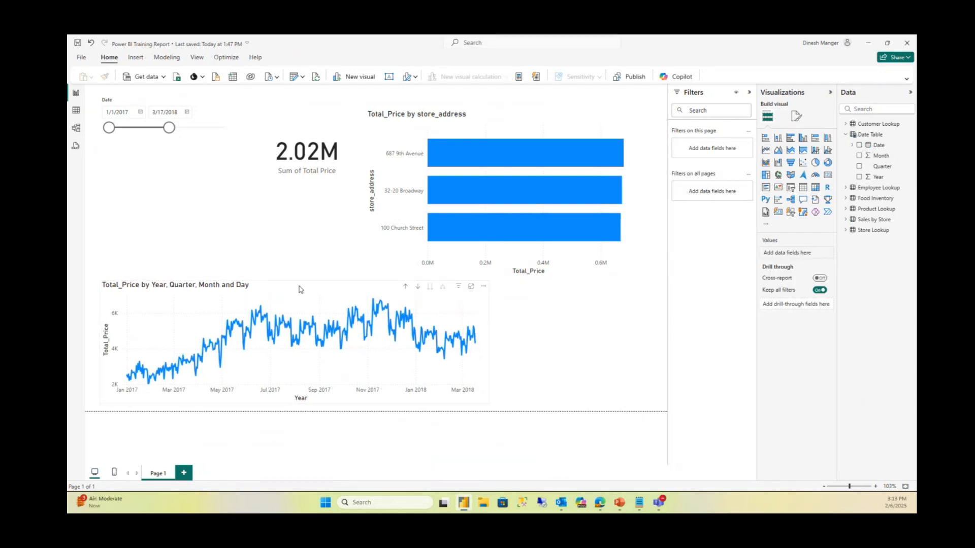
drag(623, 258, 635, 252)
click(369, 290)
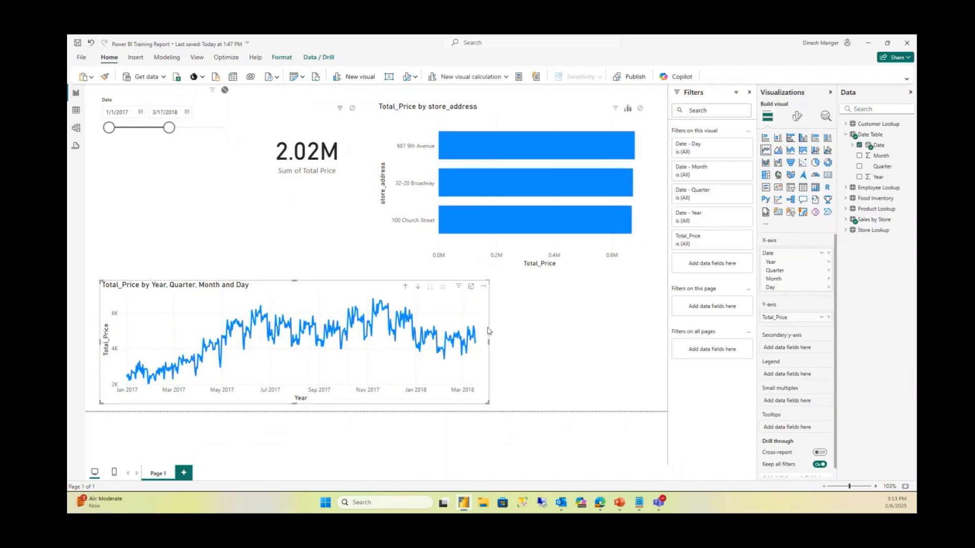
drag(369, 291, 503, 298)
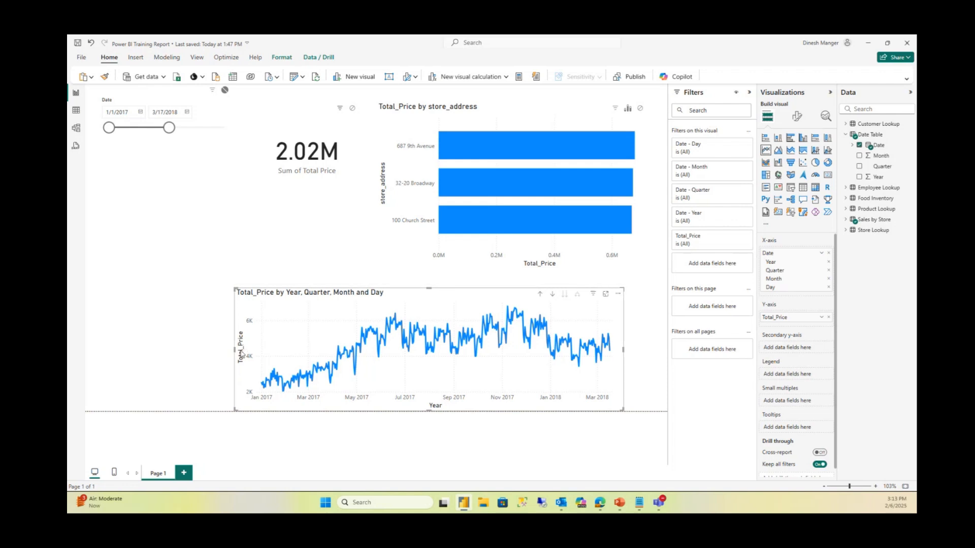
drag(233, 349, 391, 351)
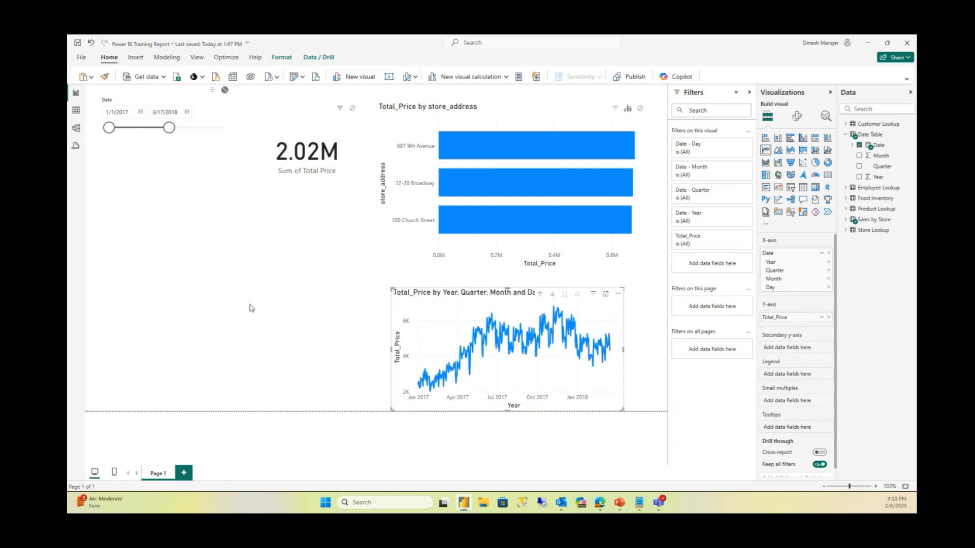
Add a new table visual with the product and product_category columns from Product Lookup
click(140, 228)
click(846, 135)
click(846, 166)
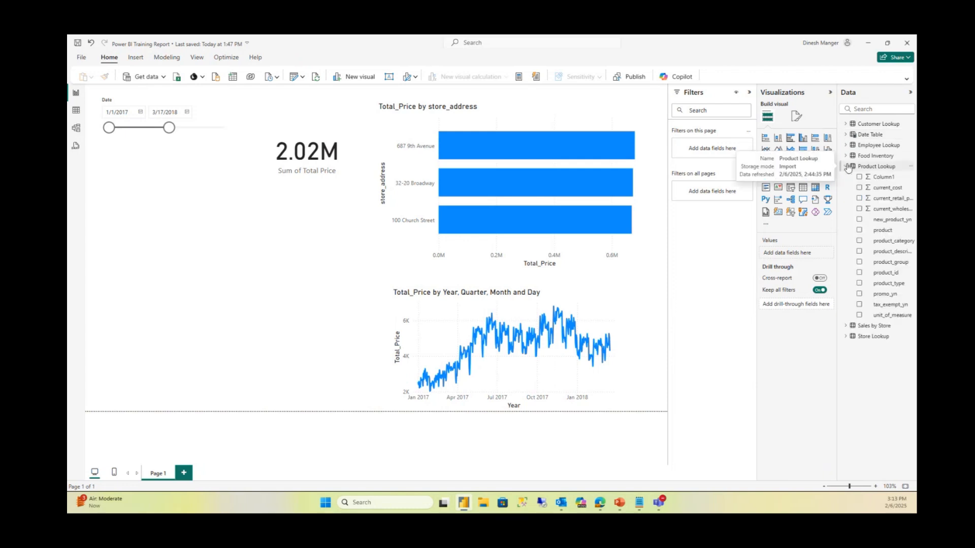
click(808, 189)
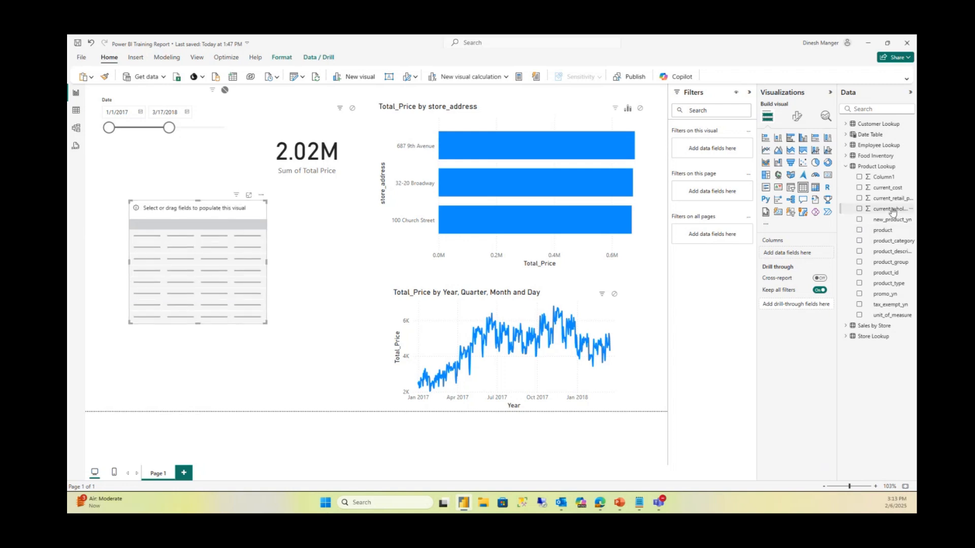
drag(882, 231, 804, 256)
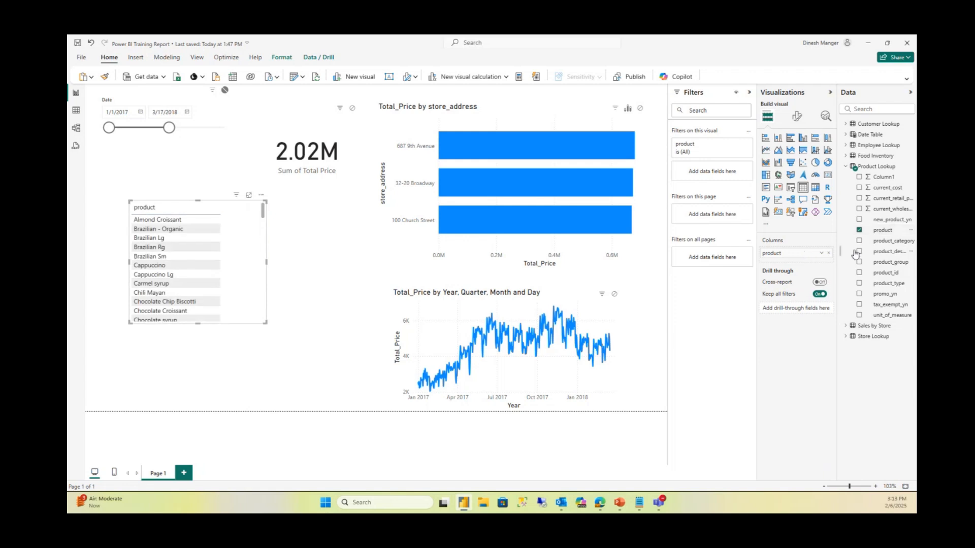
drag(883, 241, 795, 263)
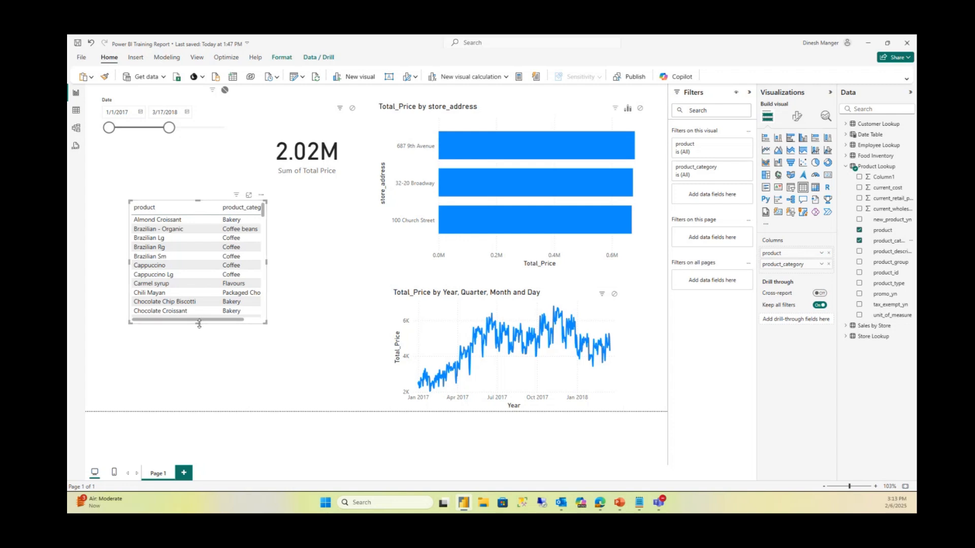
Enlarge and reposition the product table, and add quantity_sold from Sales by Store as its third column
drag(197, 323, 198, 389)
drag(268, 303, 313, 299)
drag(298, 214, 261, 208)
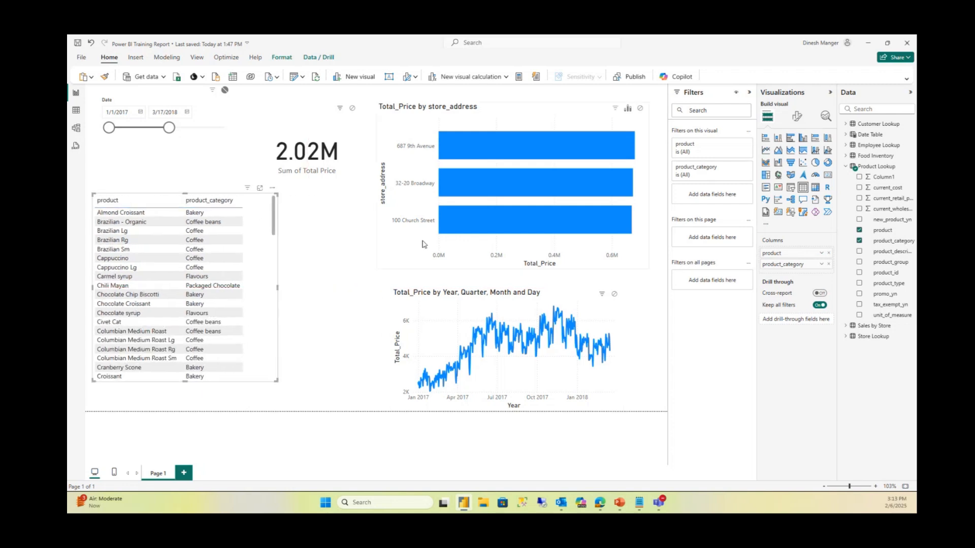
click(844, 169)
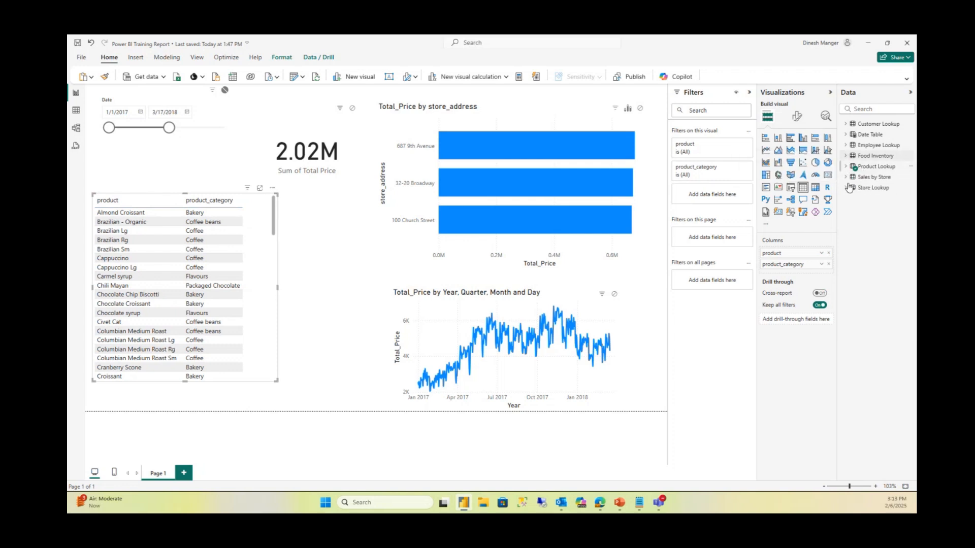
click(845, 177)
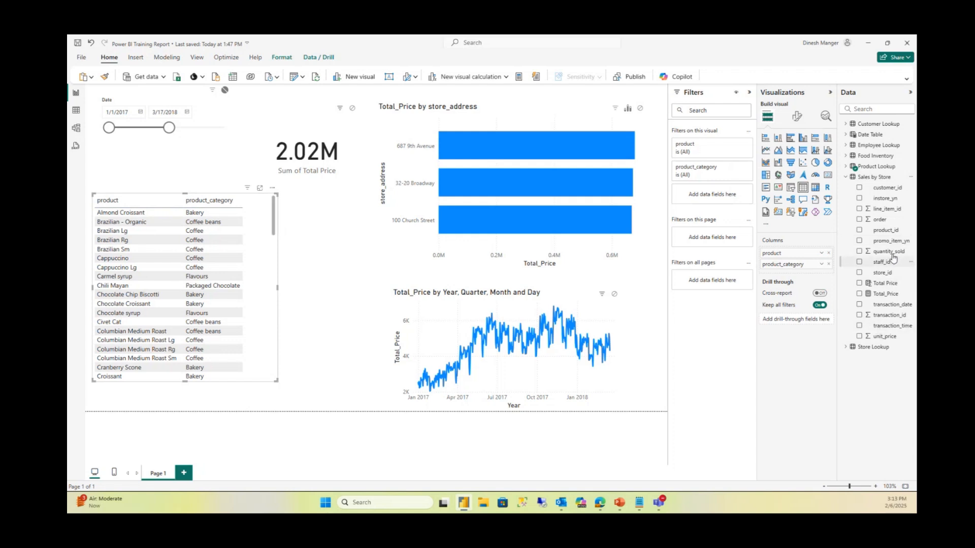
drag(889, 254, 792, 274)
drag(278, 288, 343, 299)
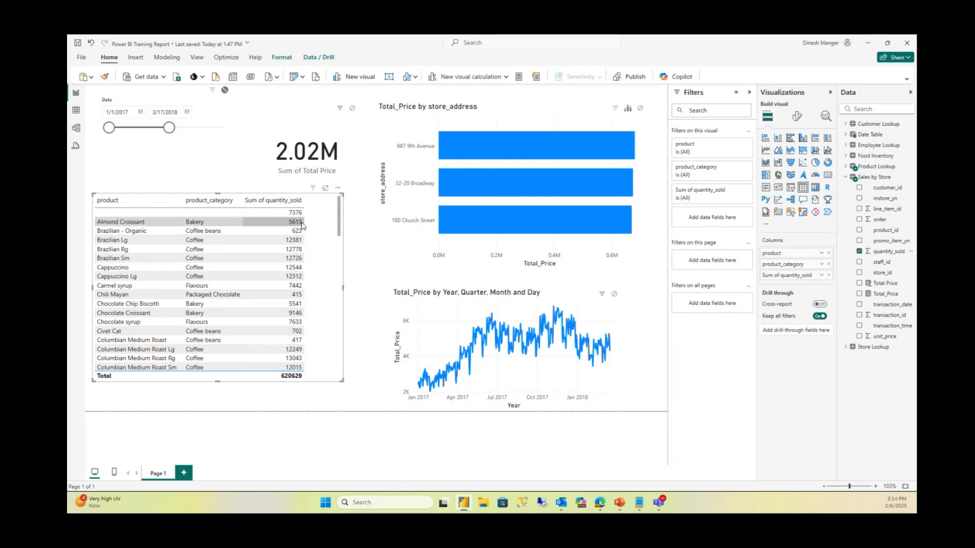
Sort the product table by Sum of quantity_sold in descending order, narrow it around its columns and move it nearer the charts
click(338, 188)
mouse_move(386, 273)
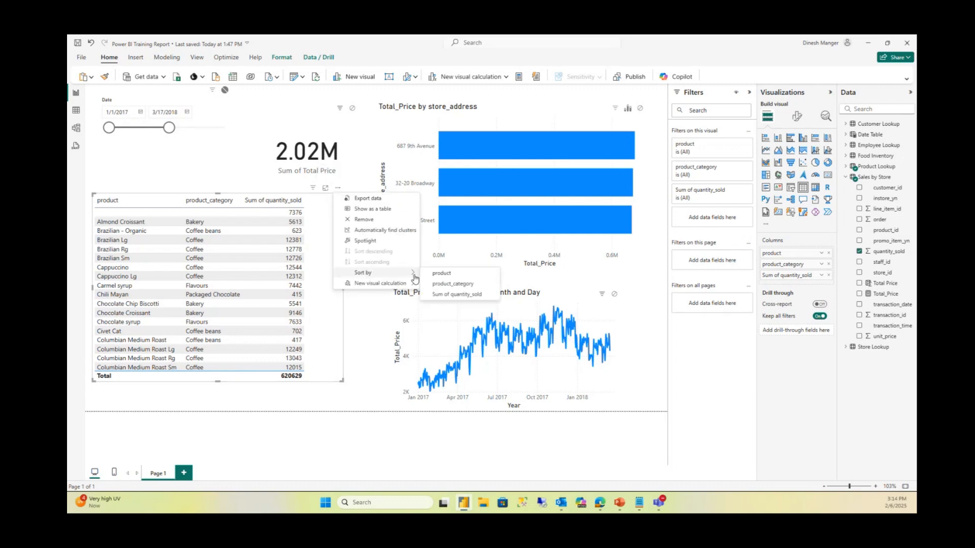
click(469, 295)
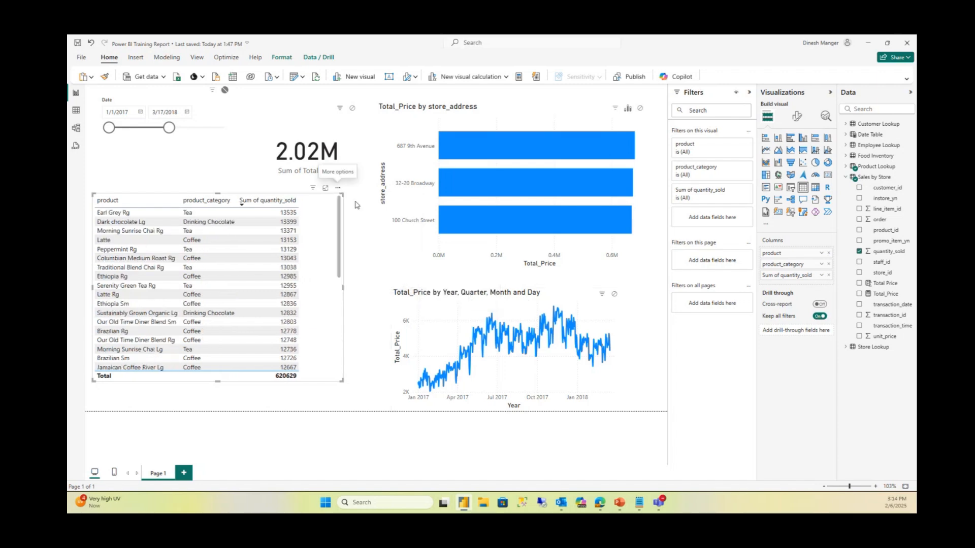
click(338, 189)
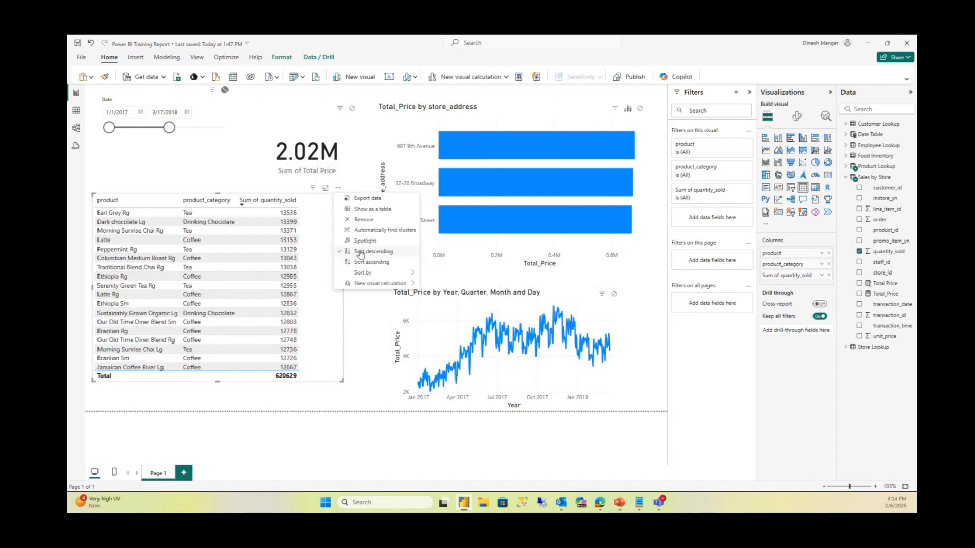
click(221, 179)
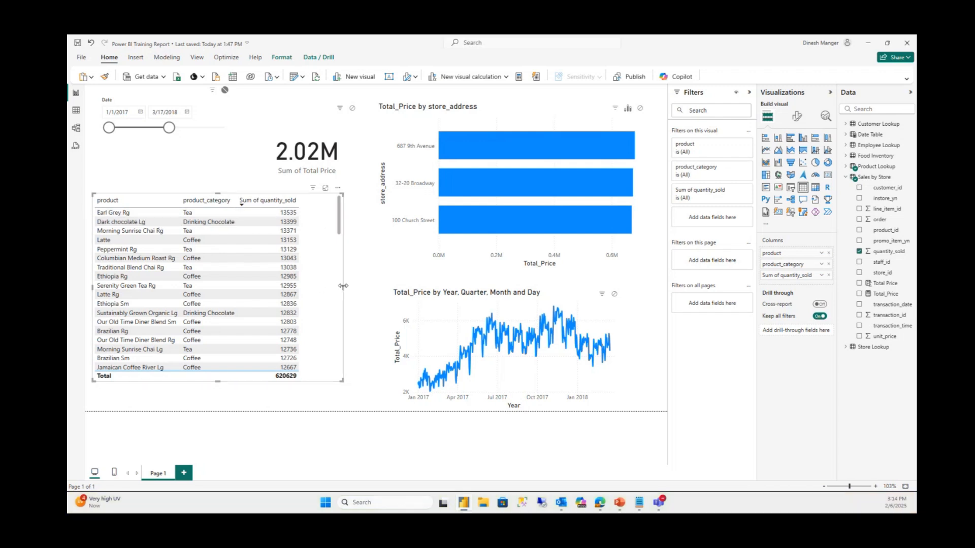
drag(343, 287, 321, 285)
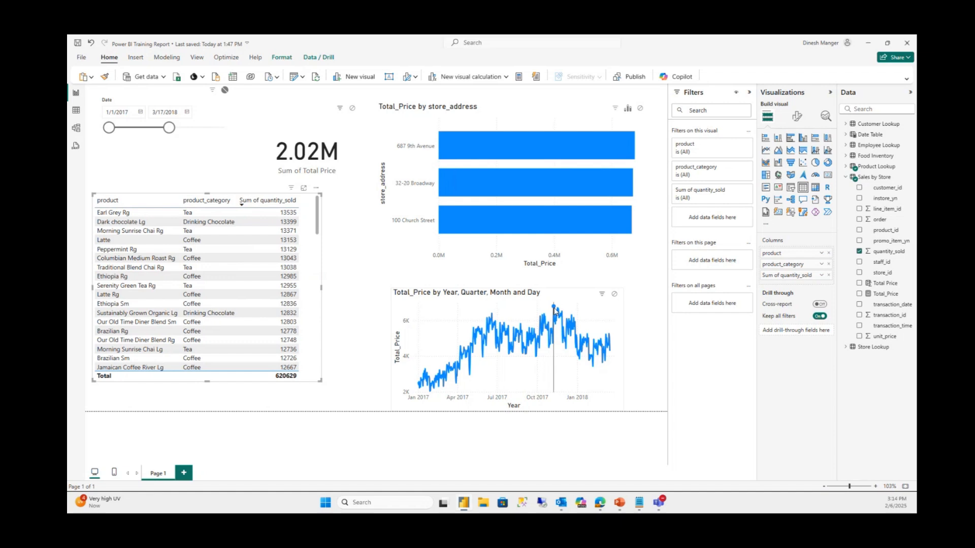
key(ctrl+z)
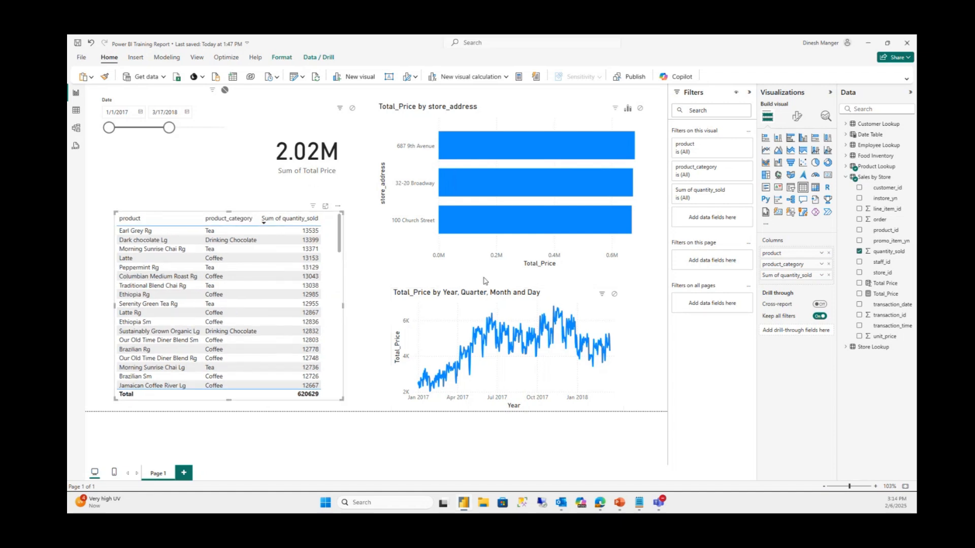
Cross-filter the report by the line chart's highest daily point and examine the quantities sold in the product table
click(554, 307)
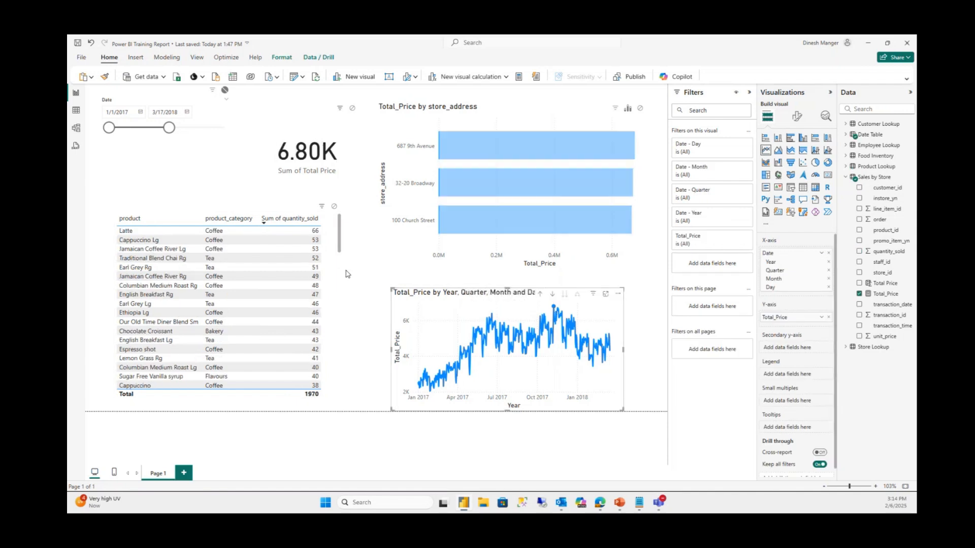
scroll(343, 234, down, 1)
scroll(341, 229, up, 1)
mouse_move(341, 231)
mouse_down()
mouse_move(343, 315)
mouse_move(340, 228)
mouse_up()
mouse_move(340, 229)
mouse_down()
mouse_move(340, 312)
mouse_move(340, 229)
mouse_up()
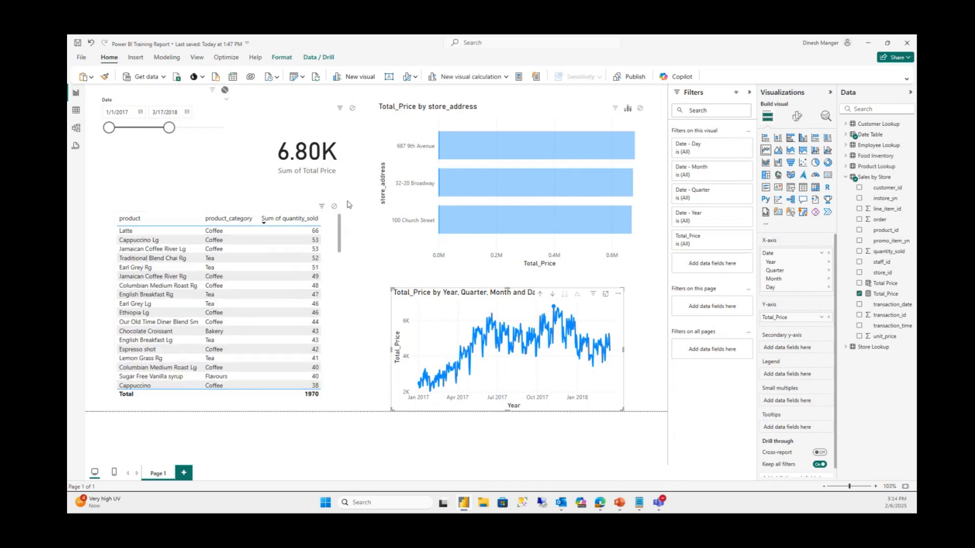
click(341, 230)
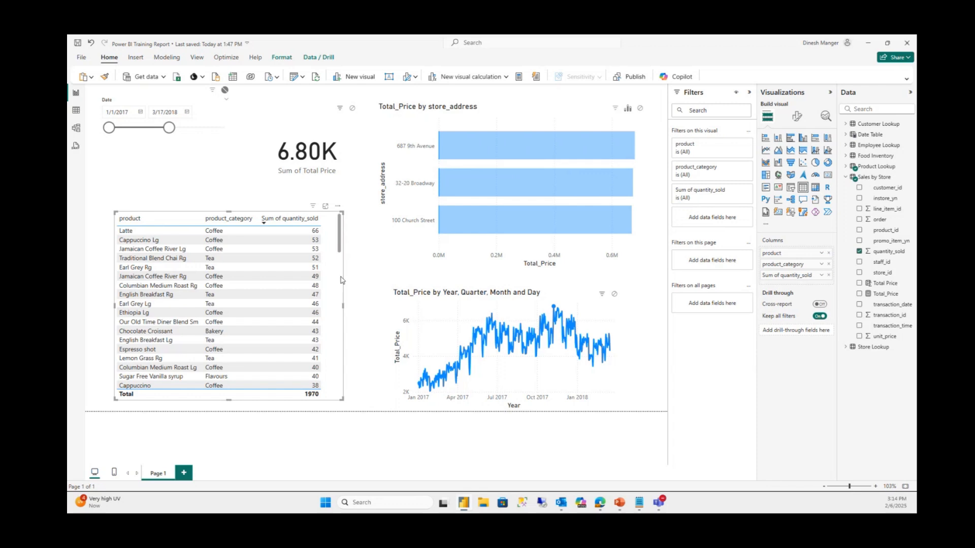
click(572, 300)
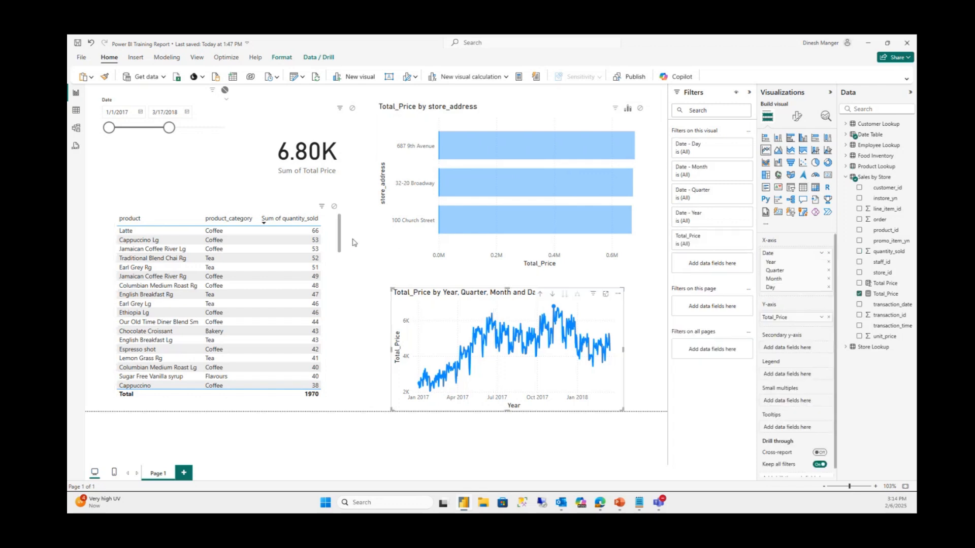
click(335, 244)
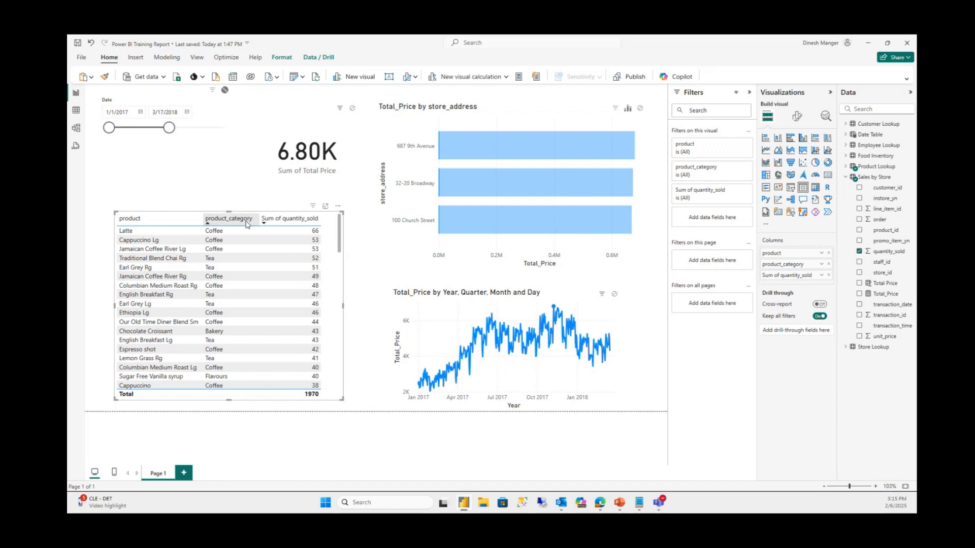
Lower the product table's upper edge to shorten it, and change the product filter's type to Top N
drag(233, 213, 233, 242)
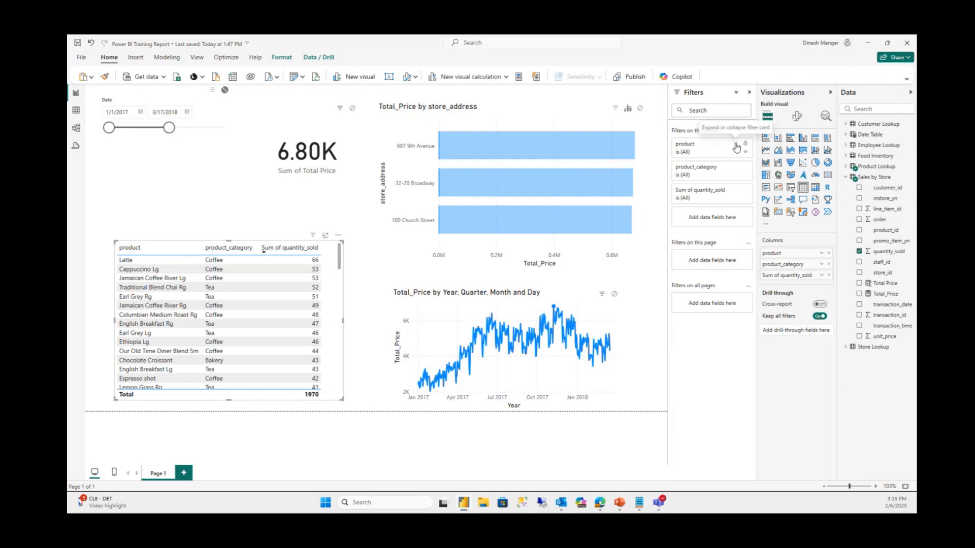
click(736, 148)
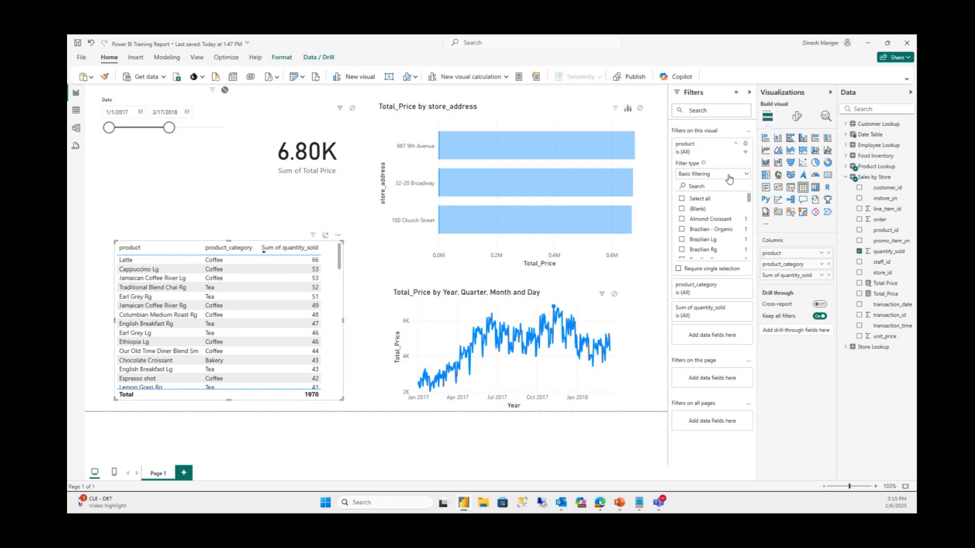
click(729, 175)
click(715, 158)
click(683, 222)
click(711, 174)
click(694, 208)
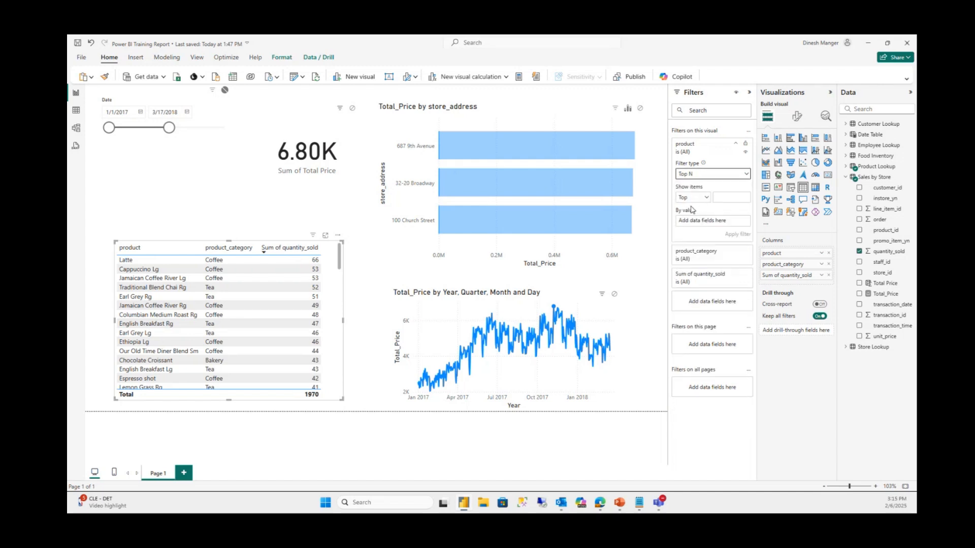
Limit the product table to the top 10 products by Sum of quantity_sold, and clear the line chart's peak-day selection
click(723, 197)
drag(886, 251, 713, 222)
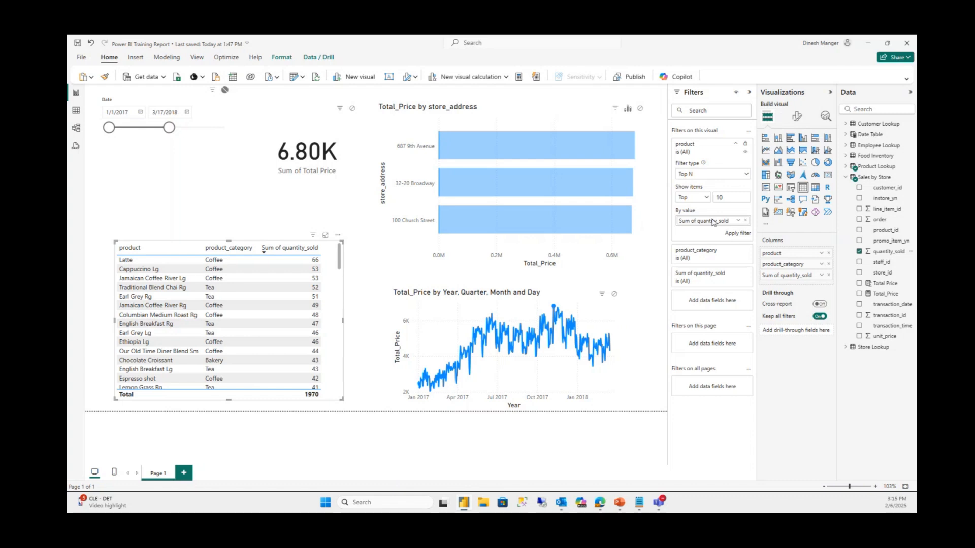
click(738, 233)
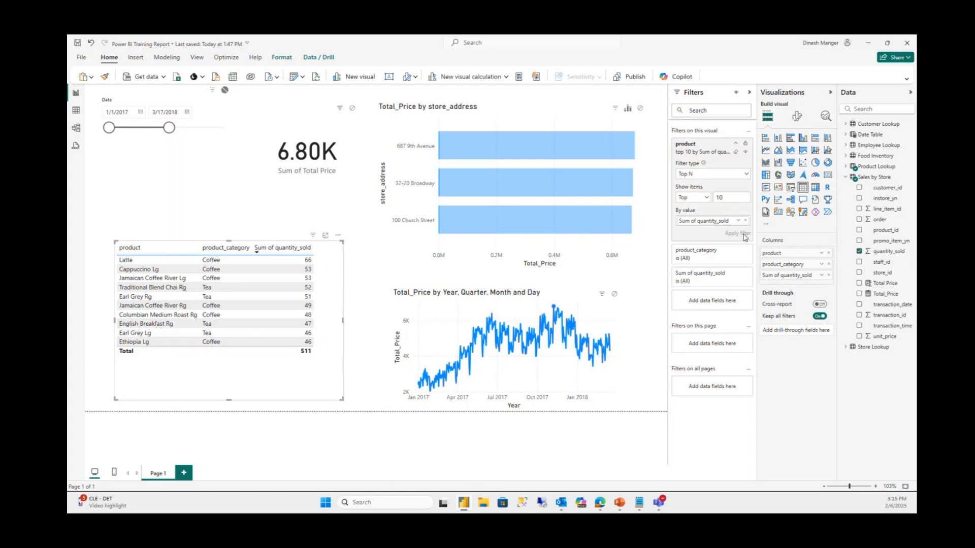
click(731, 144)
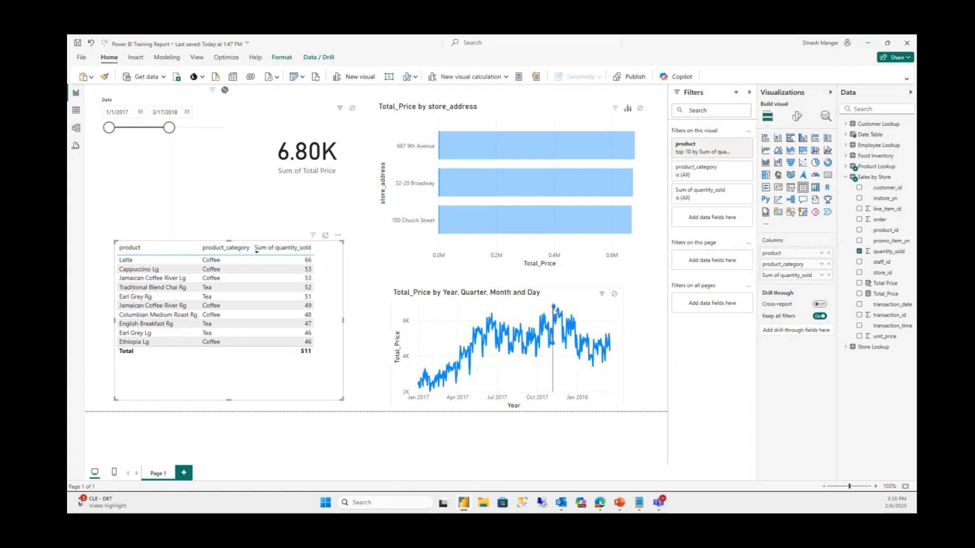
click(553, 309)
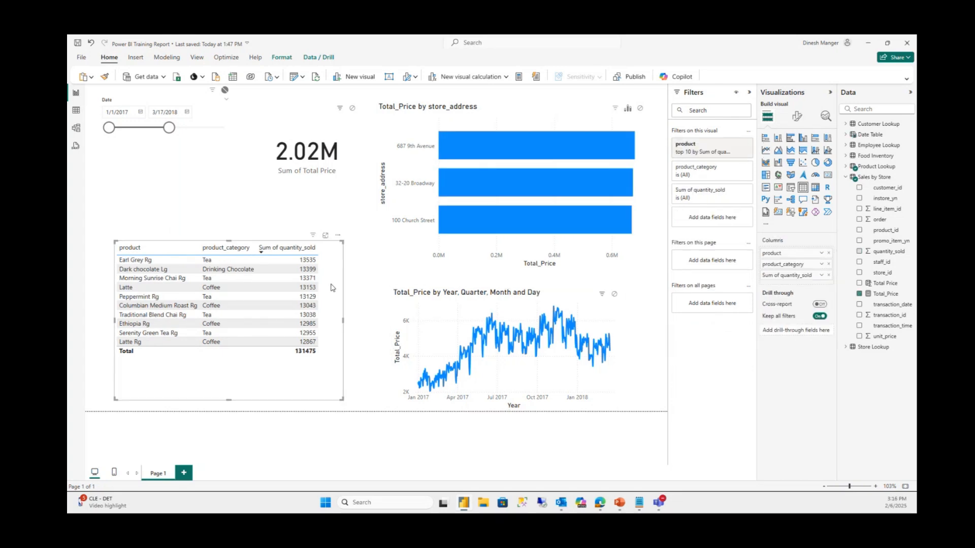
Shorten the product table to its ten rows and reposition it beside the line chart, and move the Total Price card above the table
drag(330, 288, 316, 284)
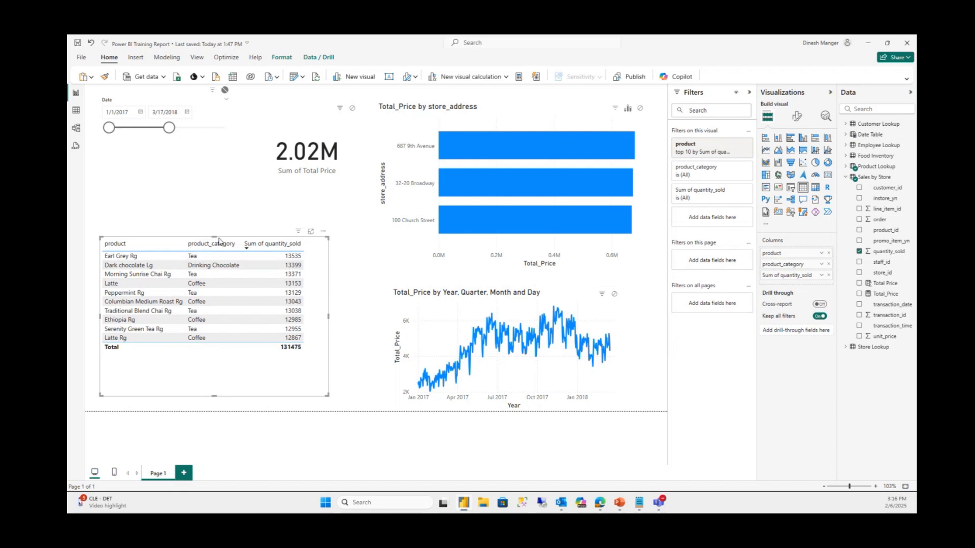
drag(224, 237, 224, 265)
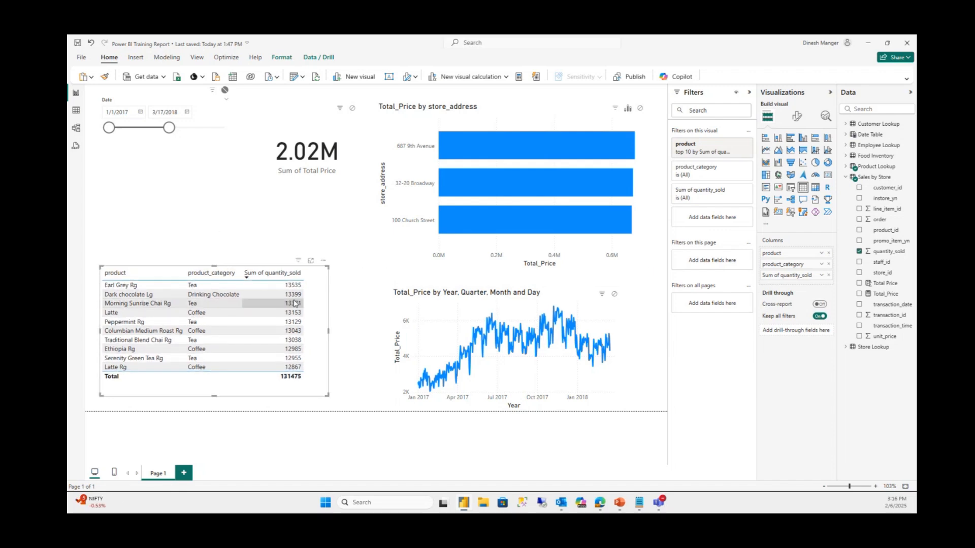
drag(318, 313, 340, 313)
drag(303, 133, 255, 165)
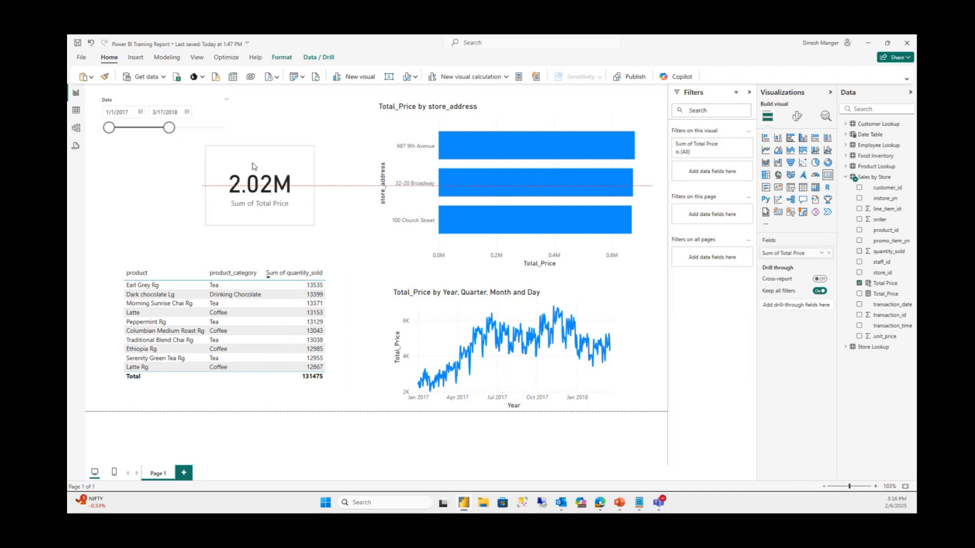
Narrow the Date slicer so that it ends just beyond its end date field
click(213, 115)
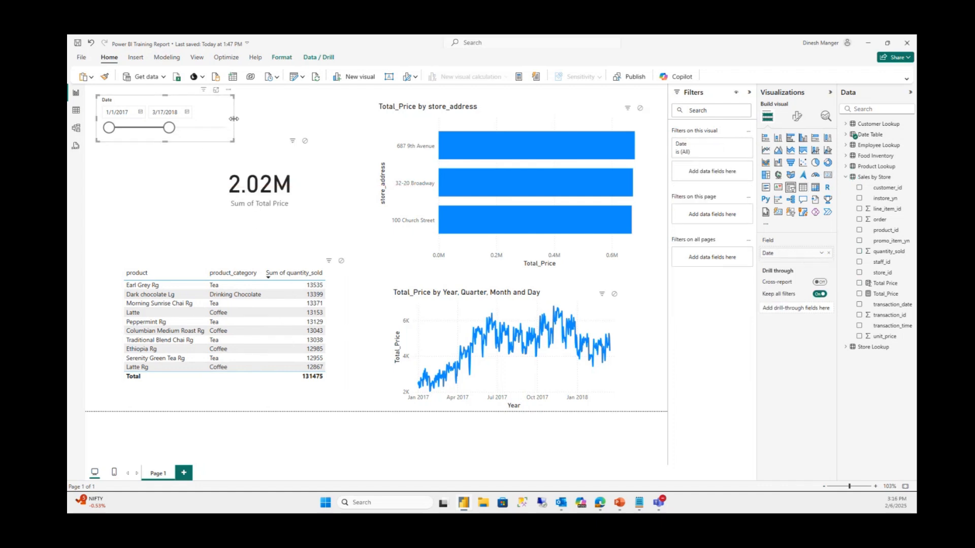
drag(233, 119, 197, 119)
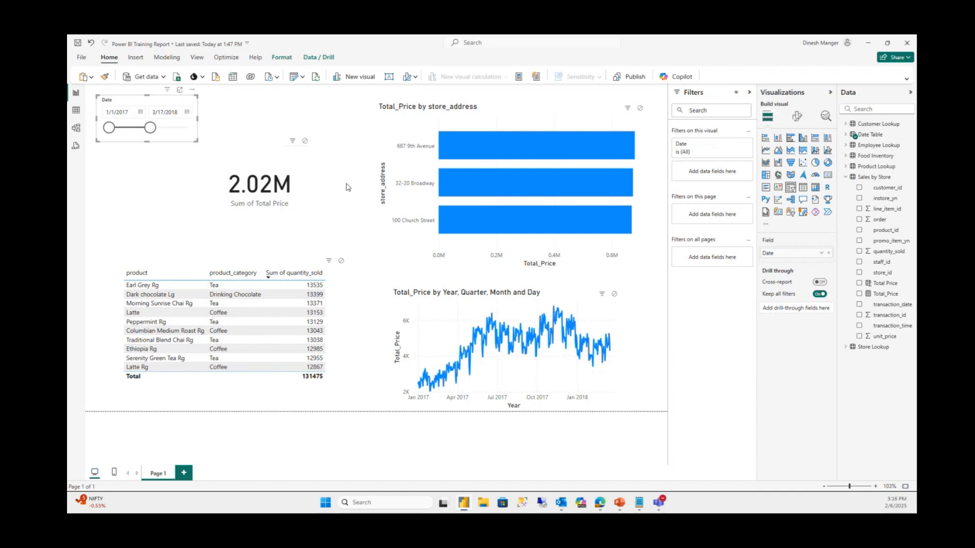
Turn off the Y-axis title of the Total_Price by store_address bar chart, leaving the axis values on
click(465, 129)
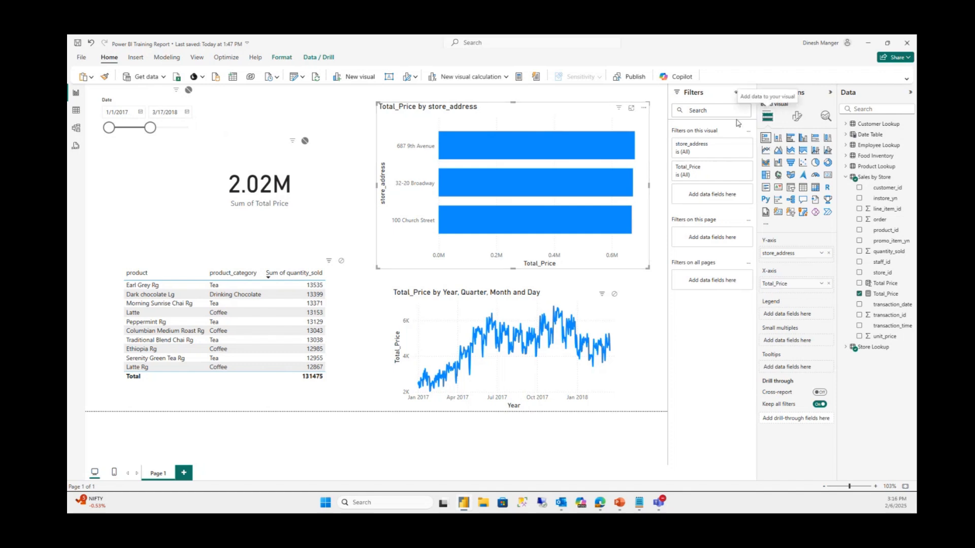
click(797, 116)
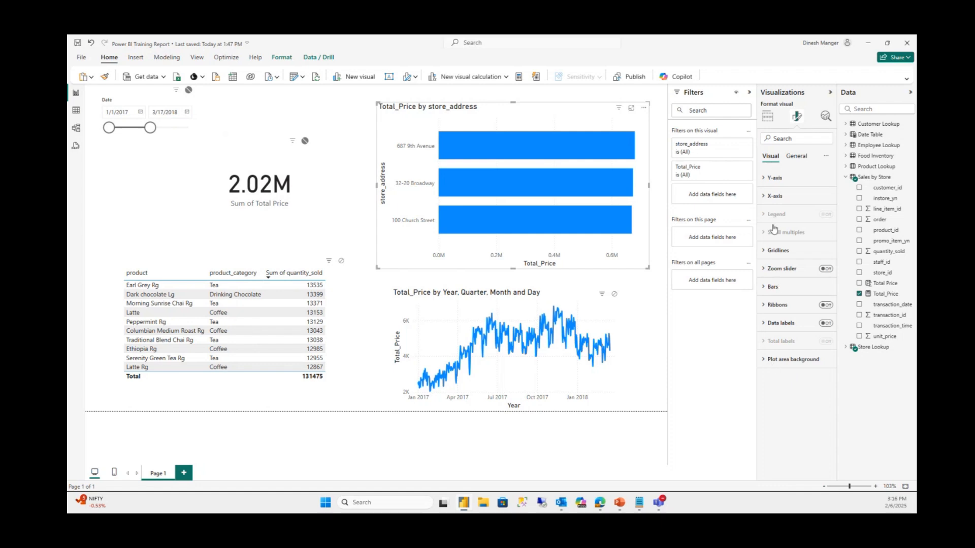
click(764, 178)
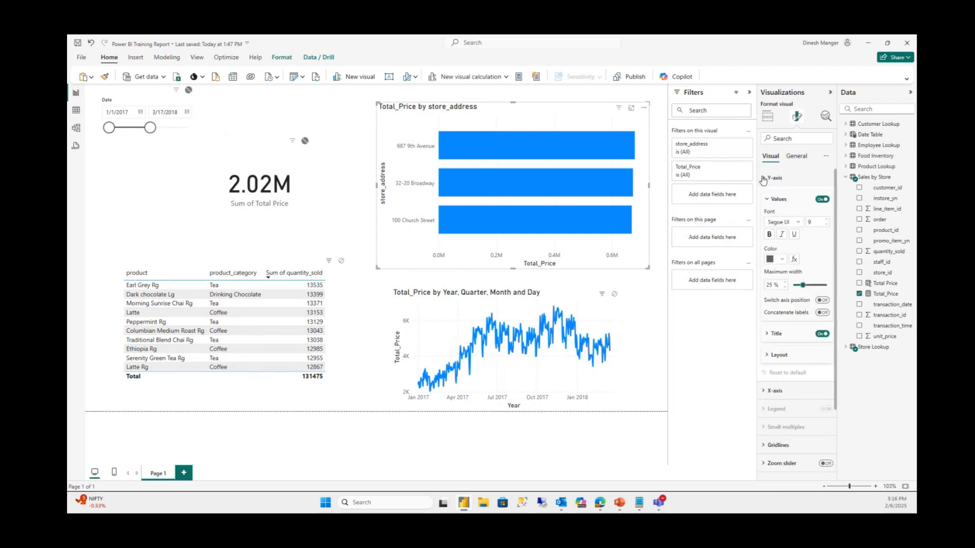
click(821, 200)
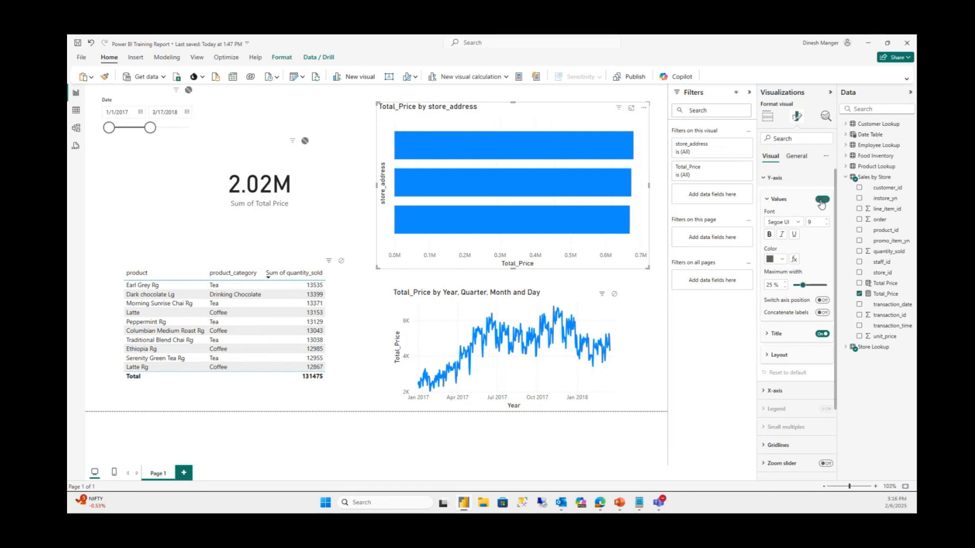
click(822, 199)
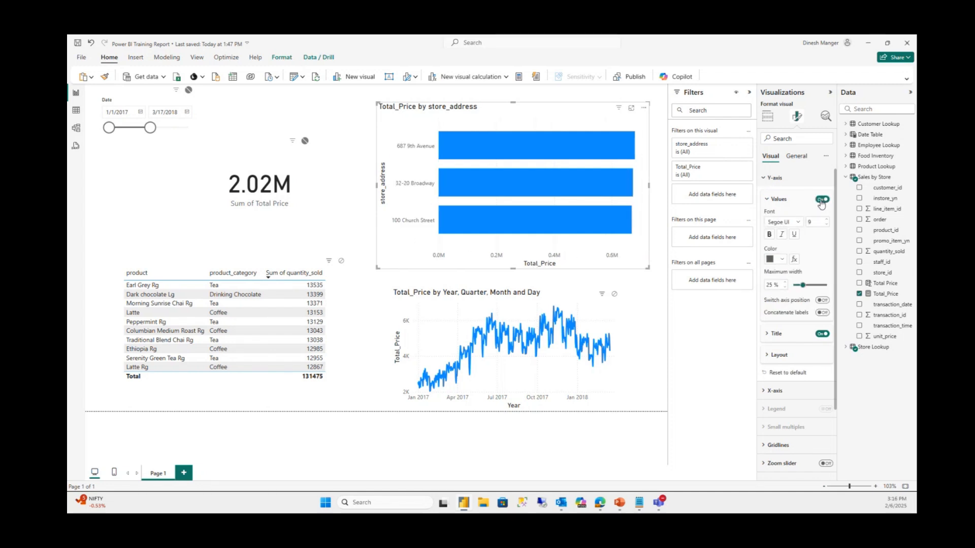
click(822, 333)
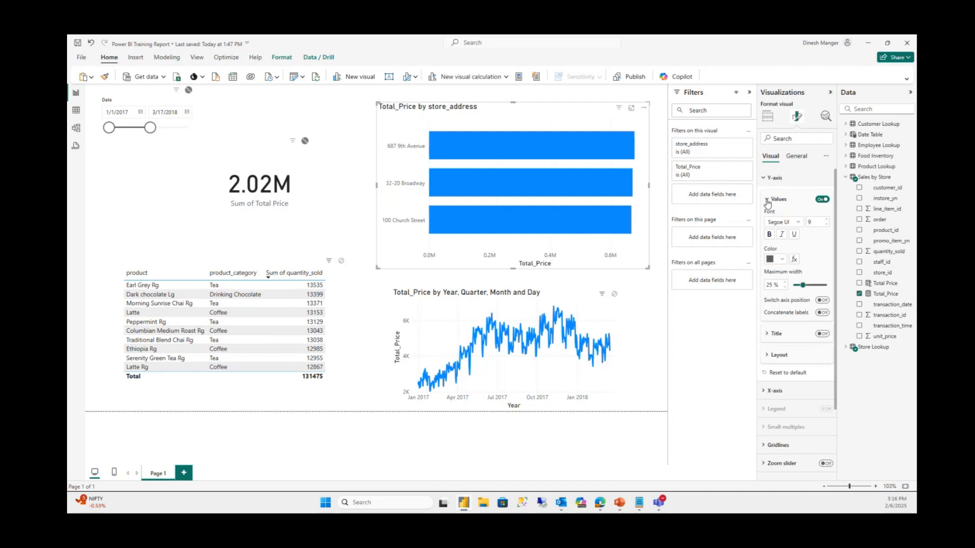
click(767, 200)
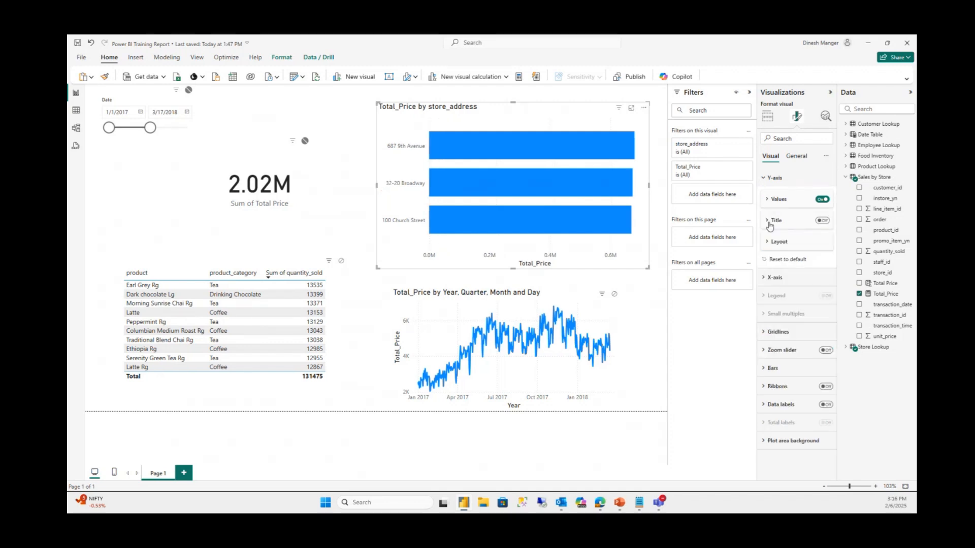
Turn off the X-axis title and the vertical gridlines of the store bar chart
click(773, 277)
click(822, 331)
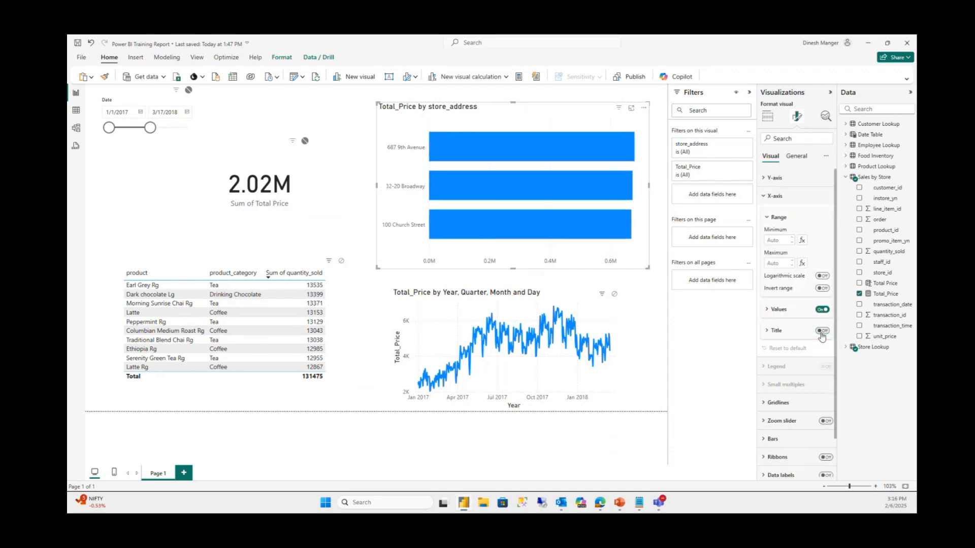
click(764, 196)
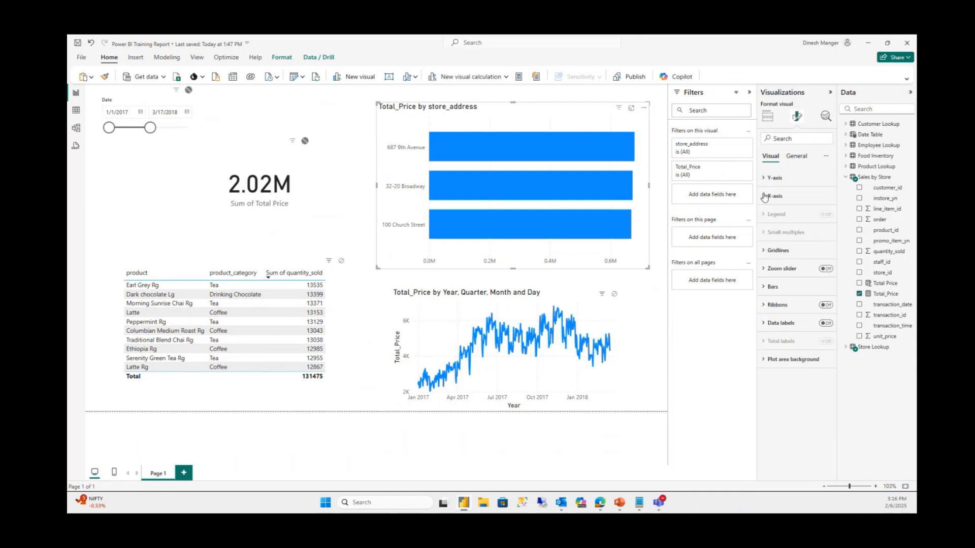
click(786, 252)
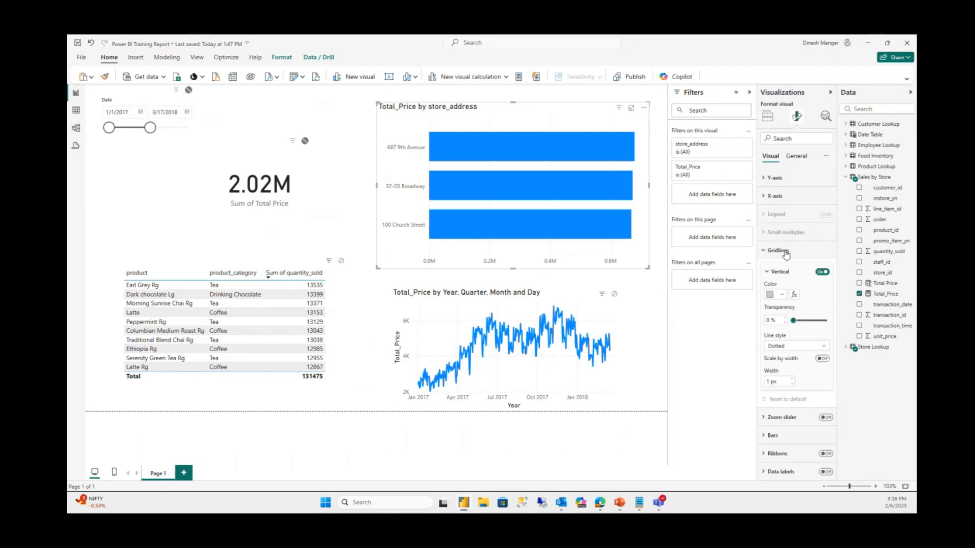
click(821, 273)
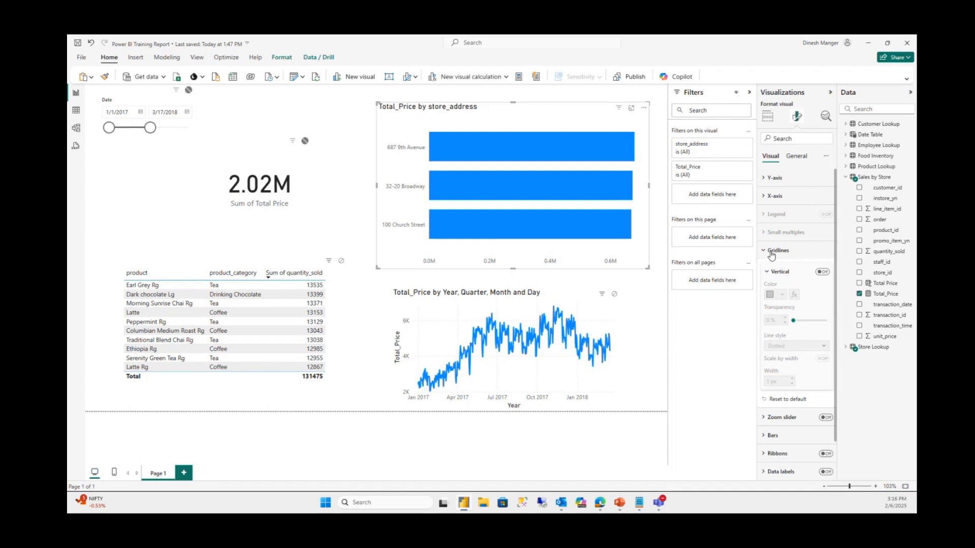
click(772, 251)
Change the color of all bars in the store bar chart to the pink theme color
click(770, 295)
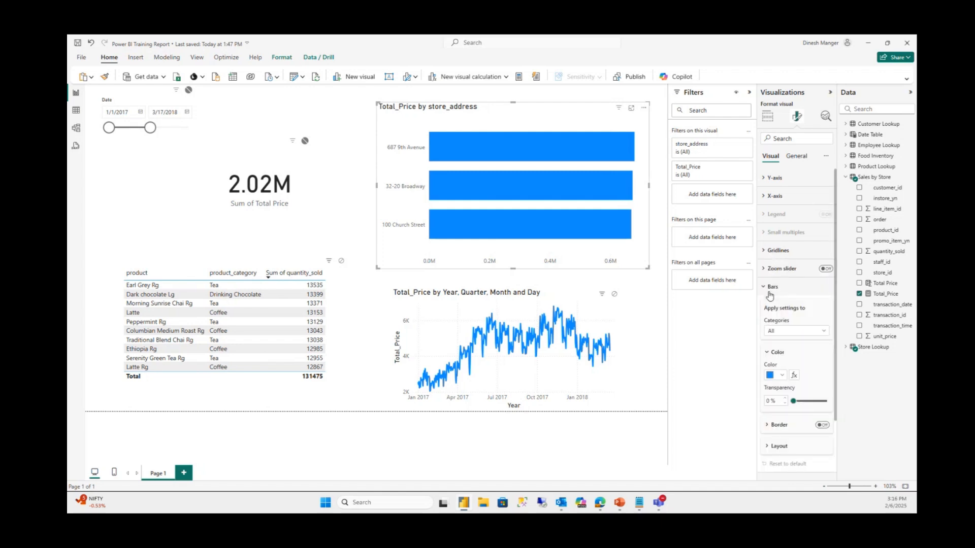
click(780, 375)
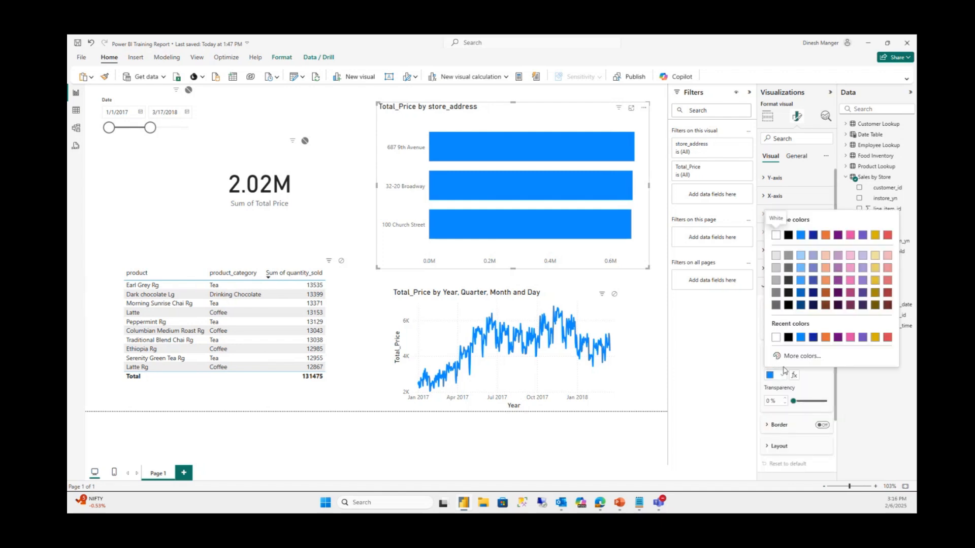
click(851, 236)
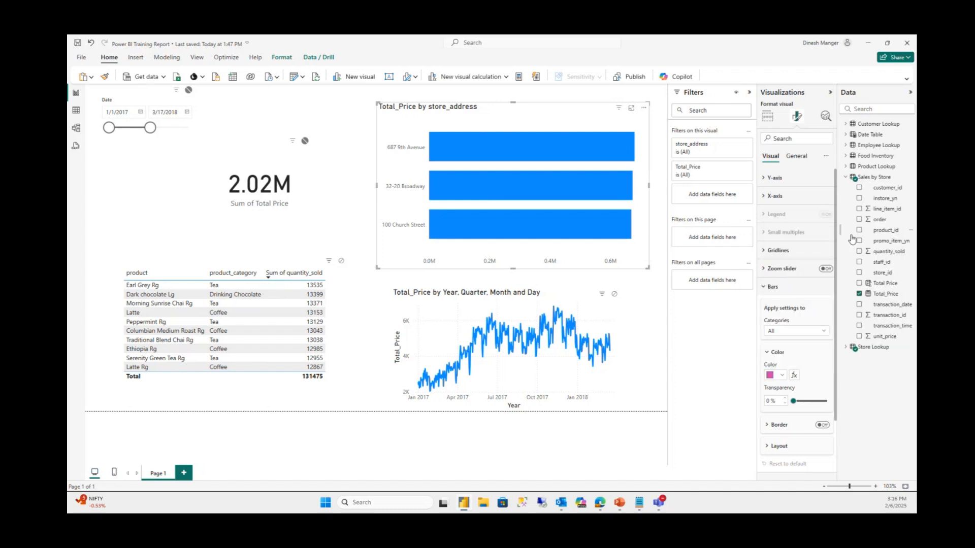
click(766, 287)
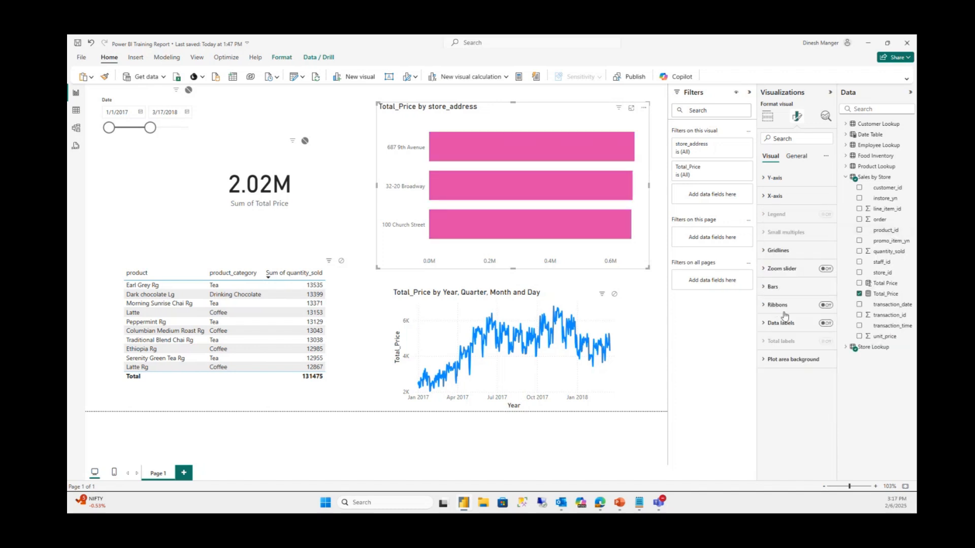
Turn on data labels for the store bar chart and set their value font to DIN, size 12
click(825, 325)
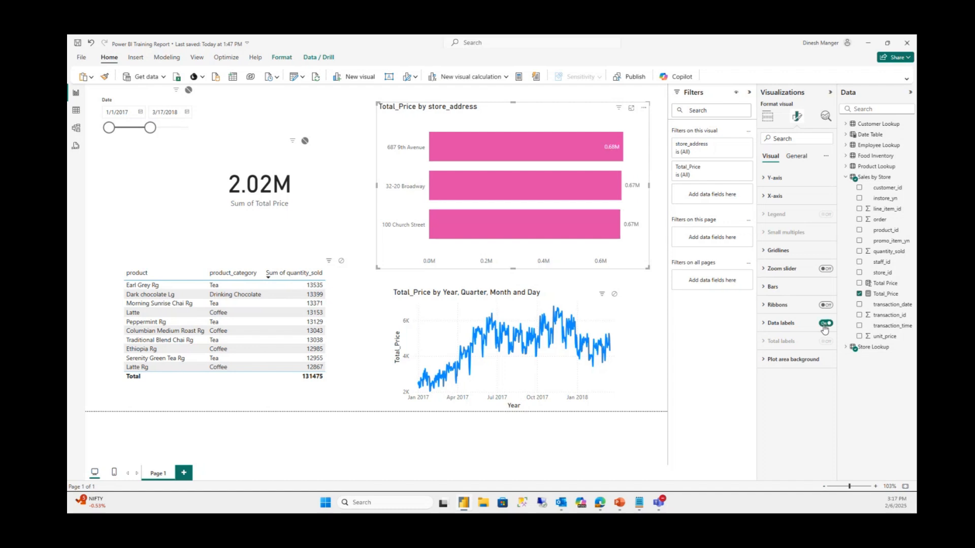
click(778, 325)
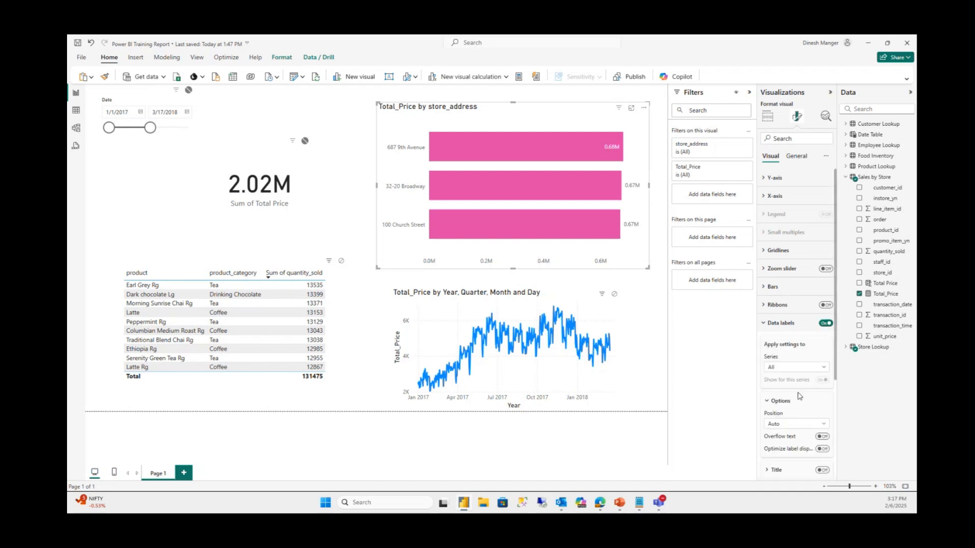
scroll(785, 312, down, 3)
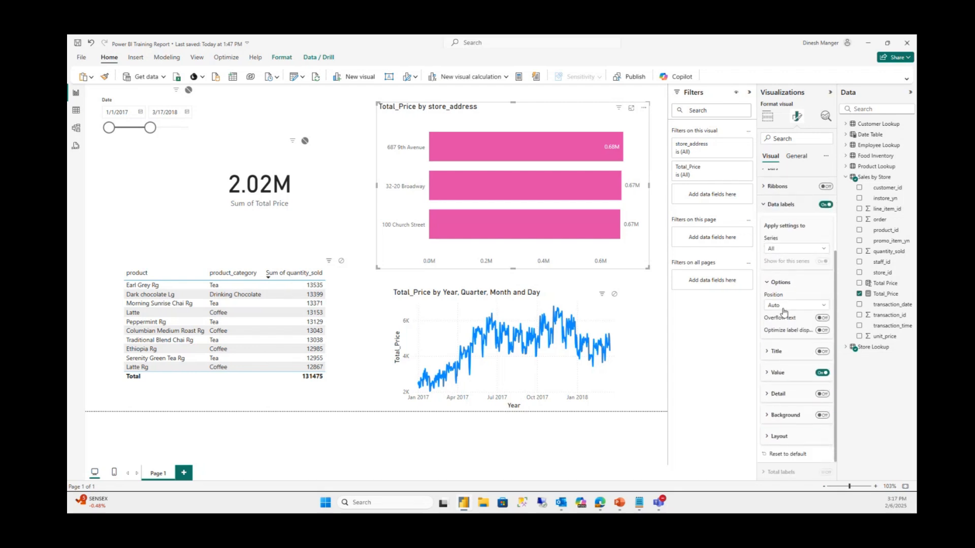
click(777, 373)
scroll(833, 315, down, 4)
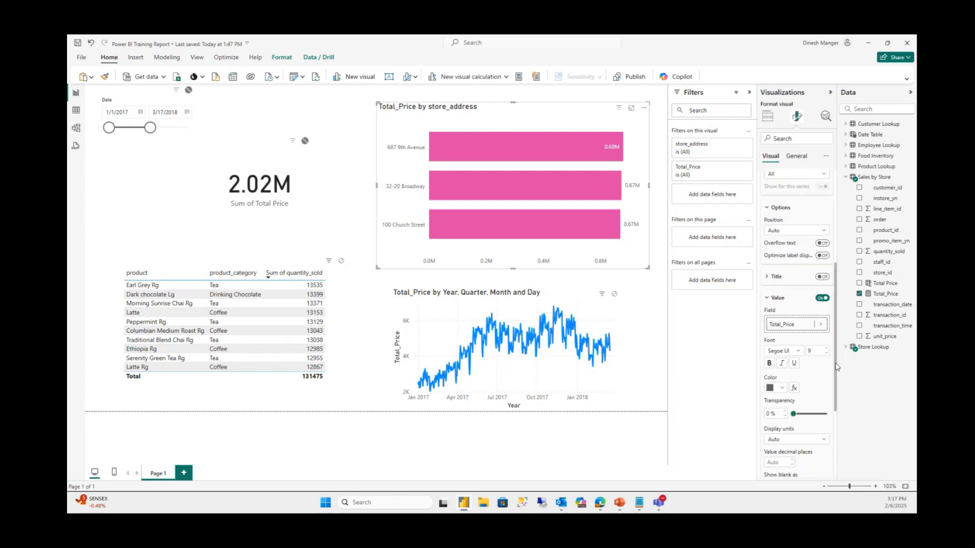
click(795, 271)
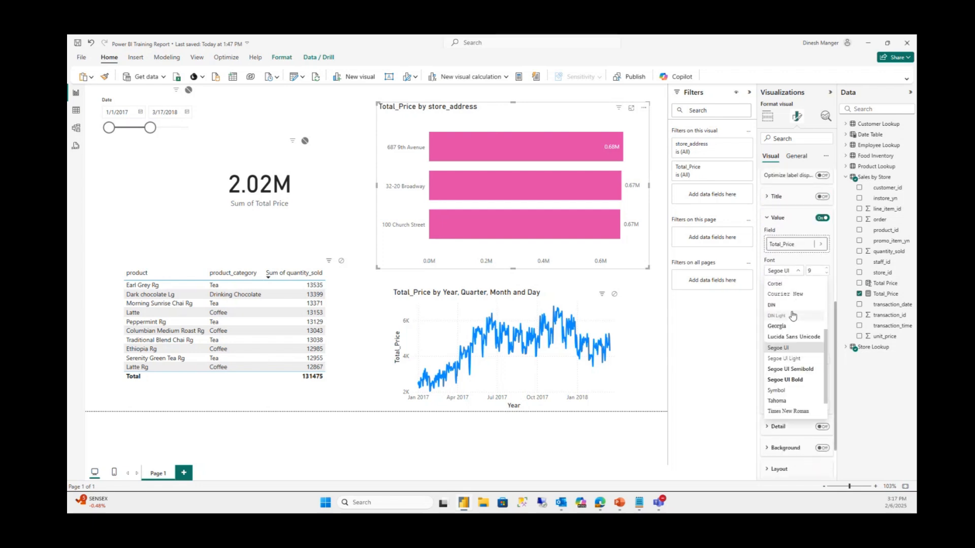
click(771, 305)
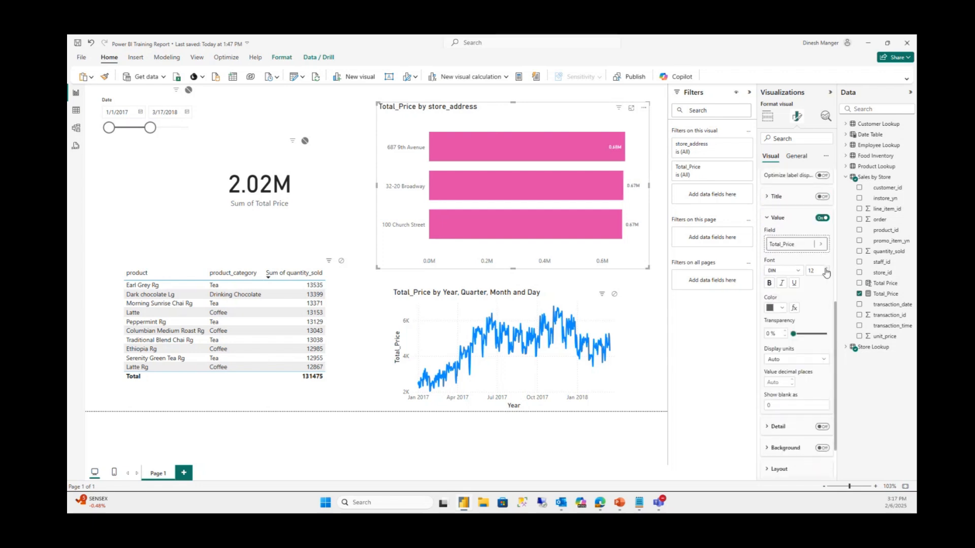
click(782, 308)
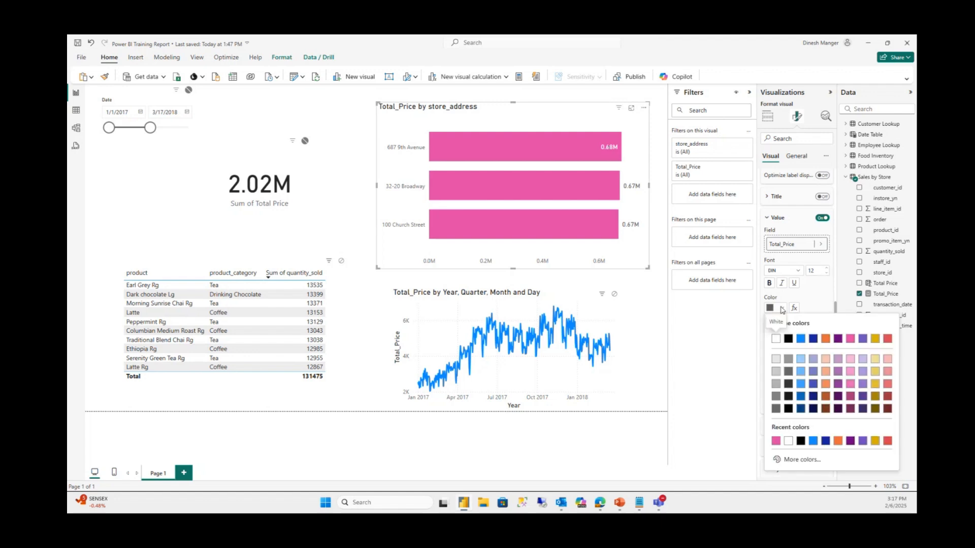
click(818, 303)
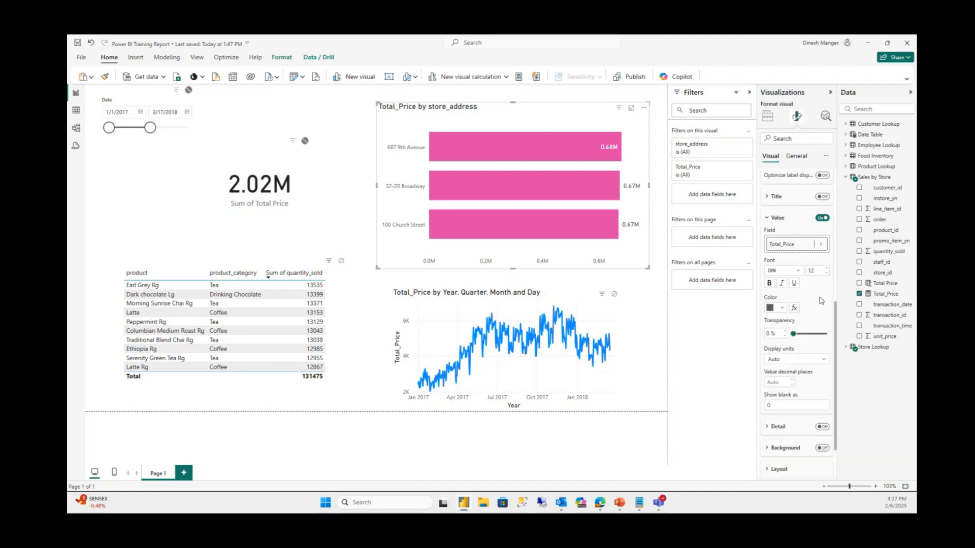
Set the display units of the bar chart's data label values to Thousands
click(801, 361)
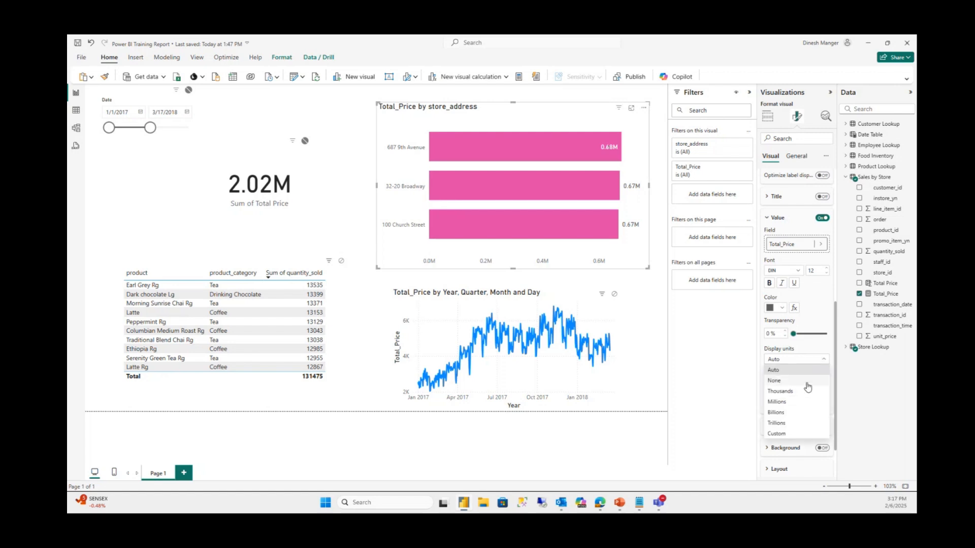
click(782, 391)
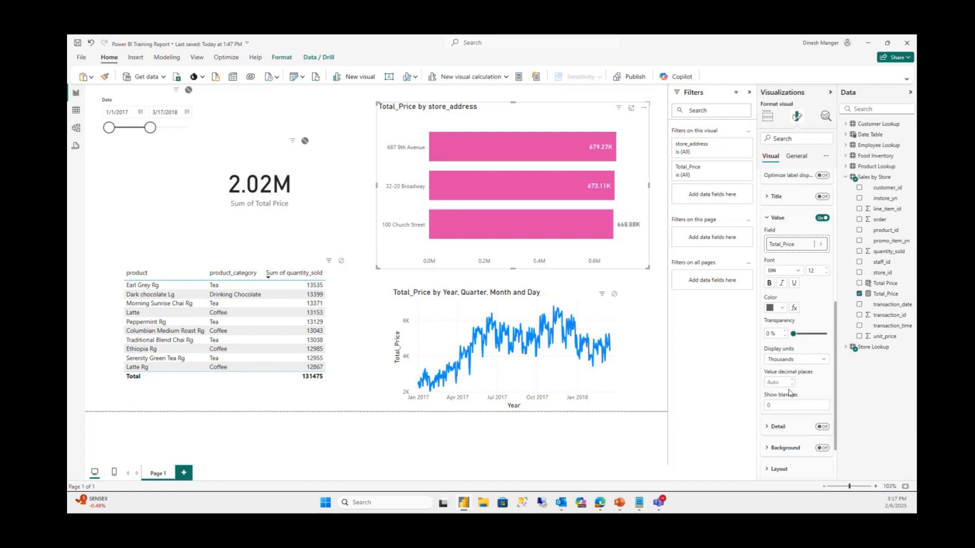
click(789, 364)
click(789, 364)
click(794, 360)
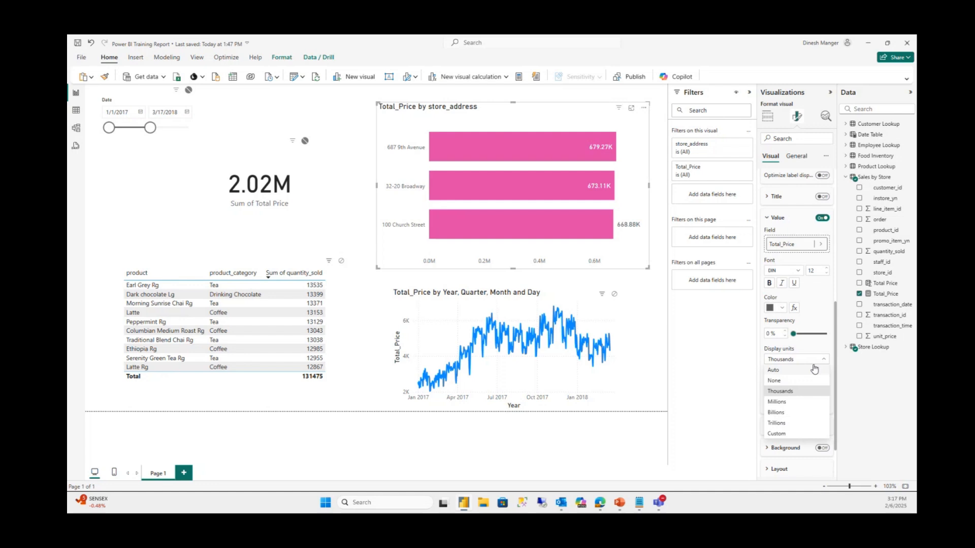
click(809, 349)
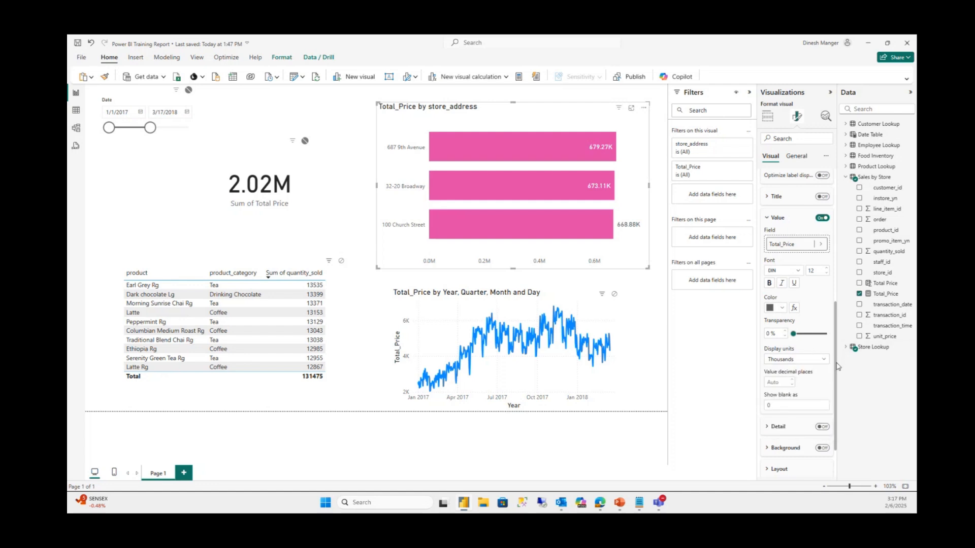
Turn on the background of the bar chart's data labels and set its transparency to 43%
scroll(797, 414, down, 1)
click(770, 394)
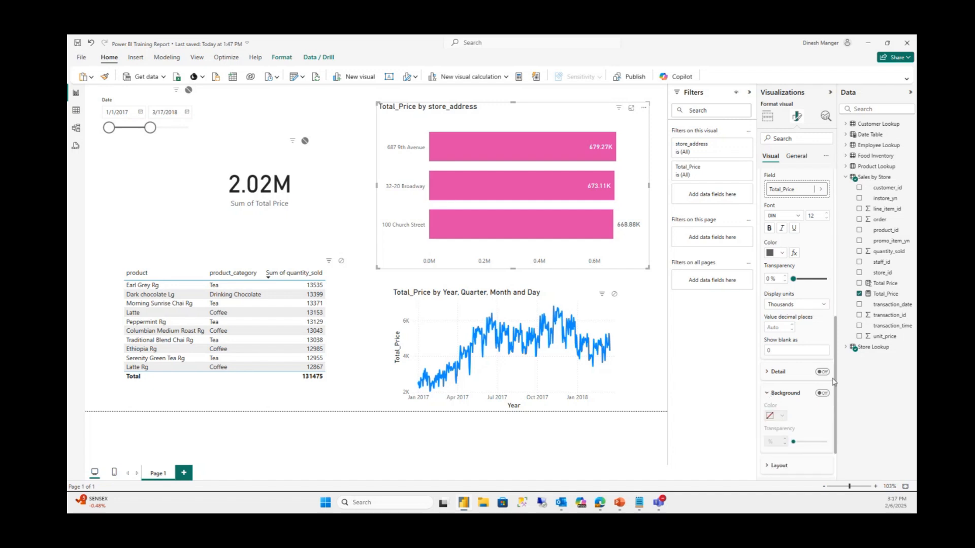
scroll(837, 381, down, 1)
click(822, 343)
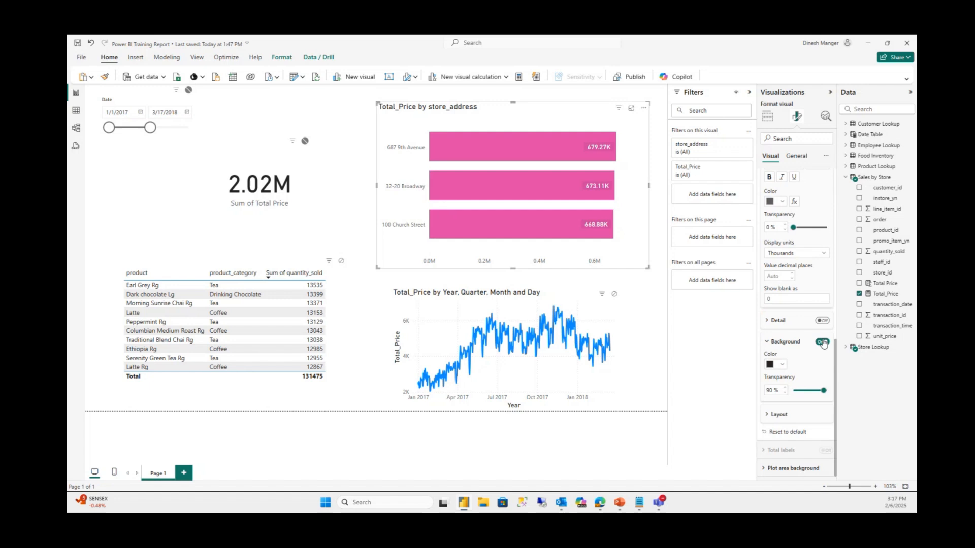
drag(824, 391, 807, 391)
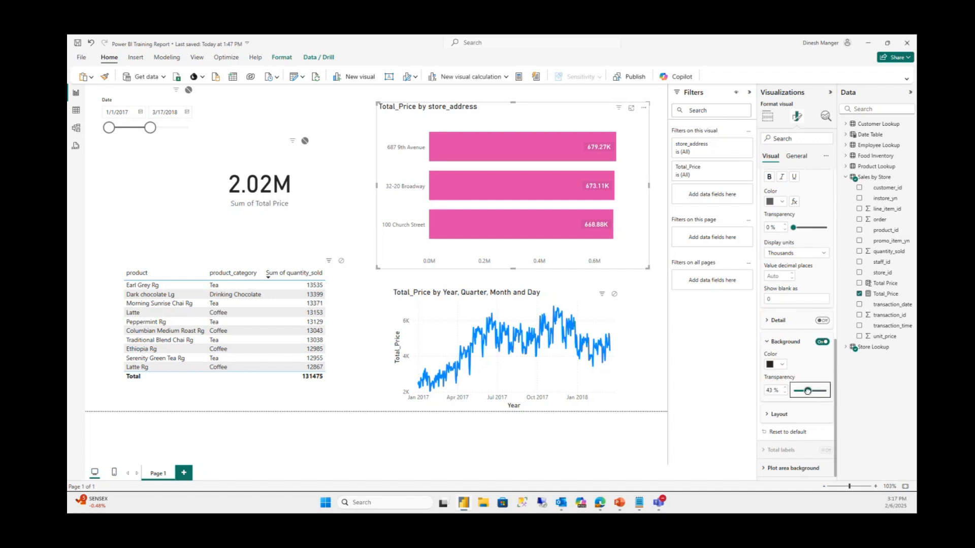
click(785, 342)
Center the title of the store bar chart horizontally
drag(835, 350, 829, 196)
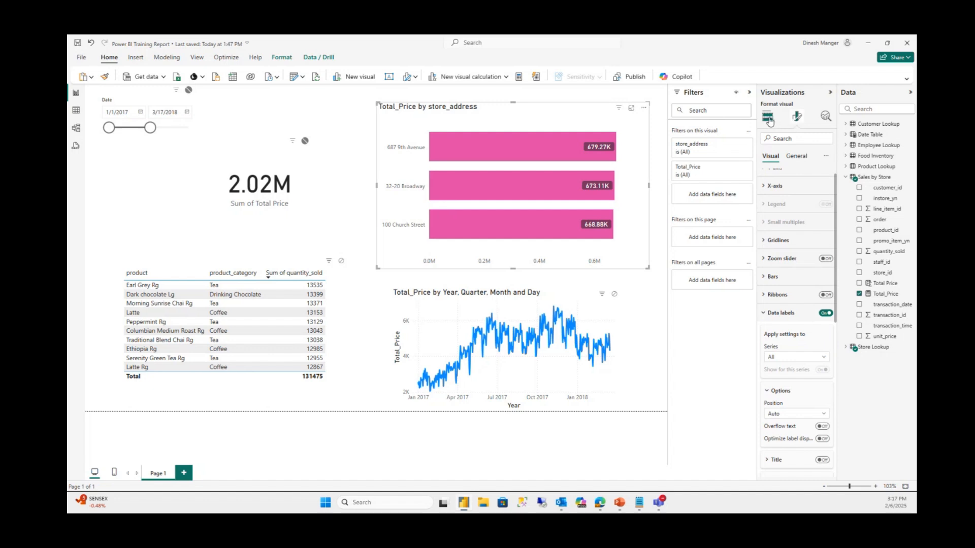
click(794, 120)
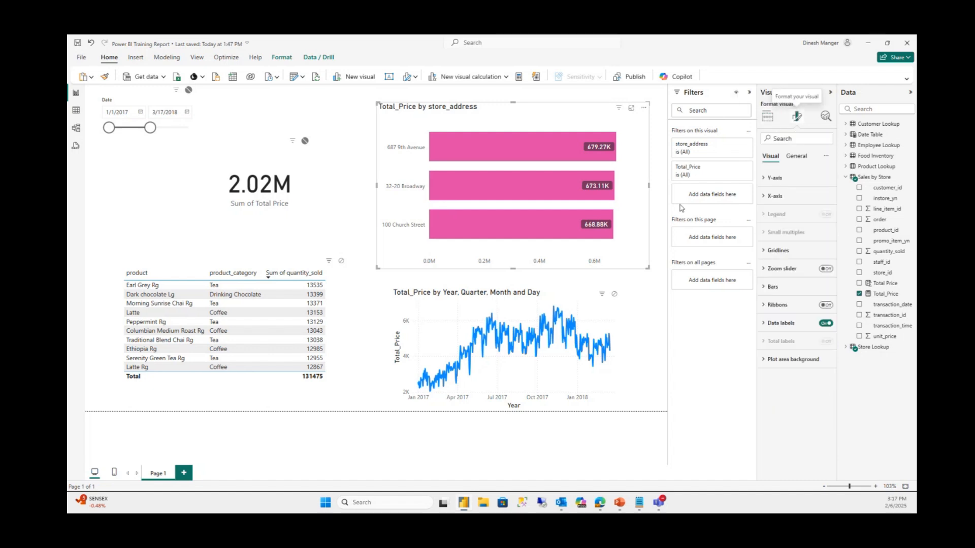
click(793, 157)
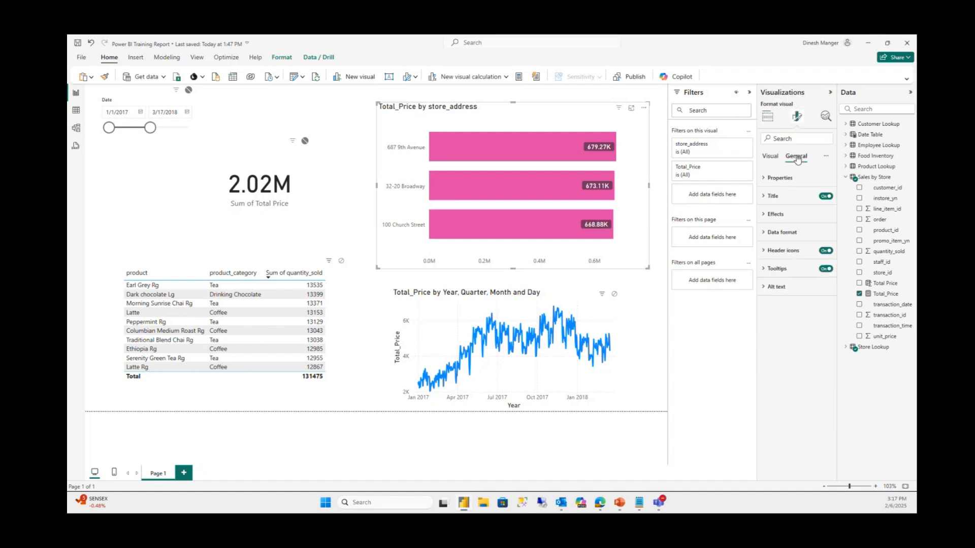
click(765, 198)
click(789, 242)
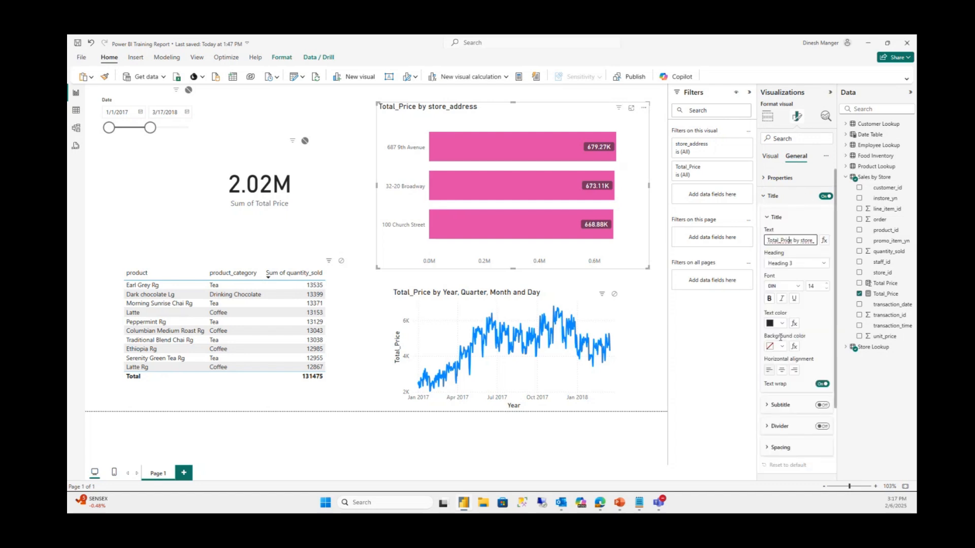
click(782, 370)
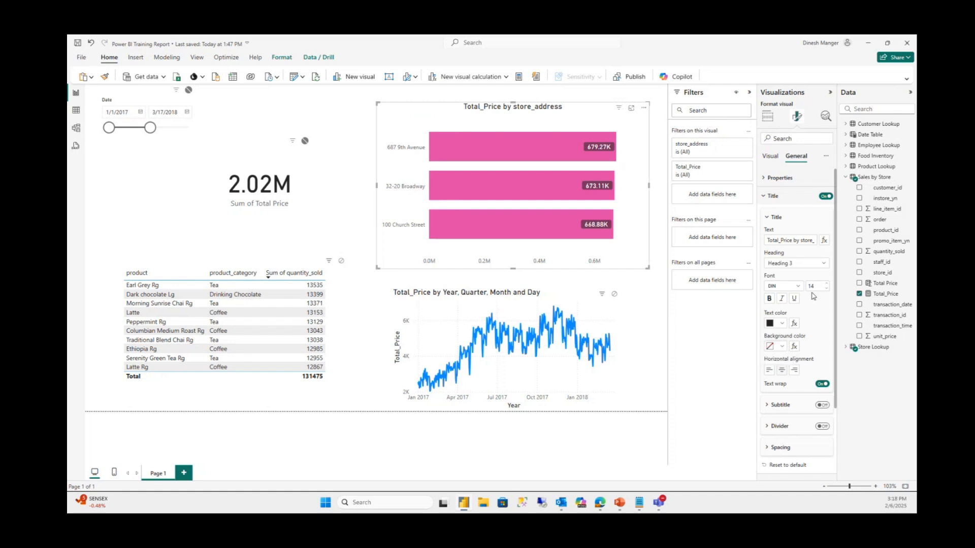
click(770, 218)
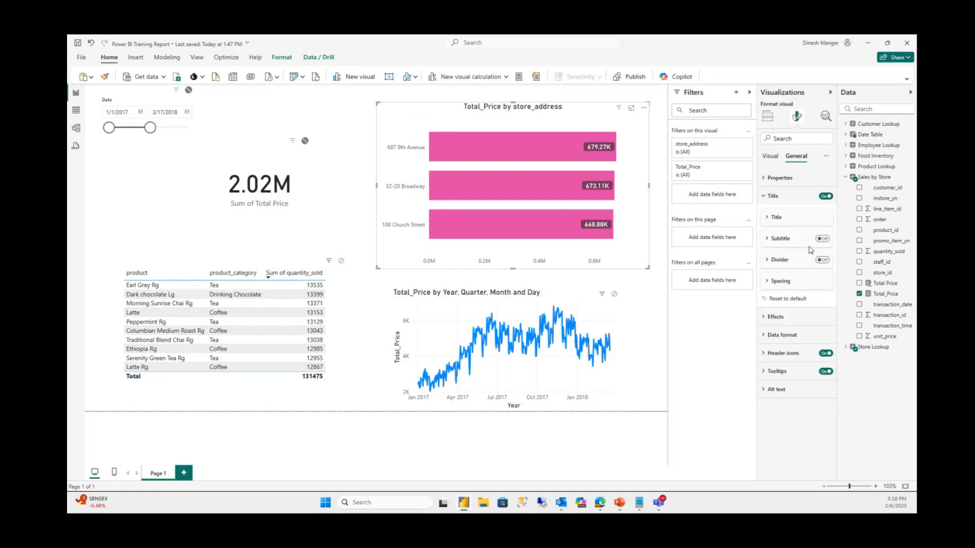
click(764, 197)
click(824, 157)
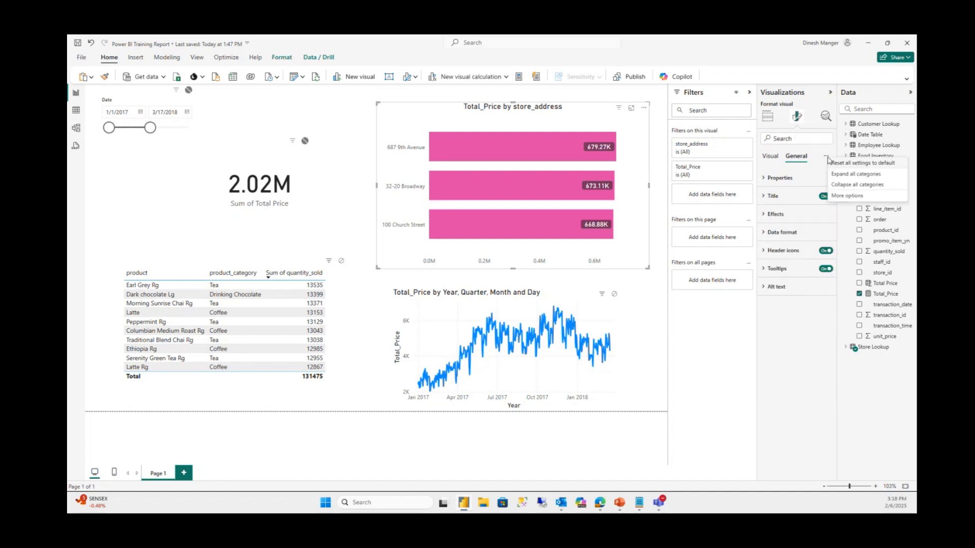
click(823, 158)
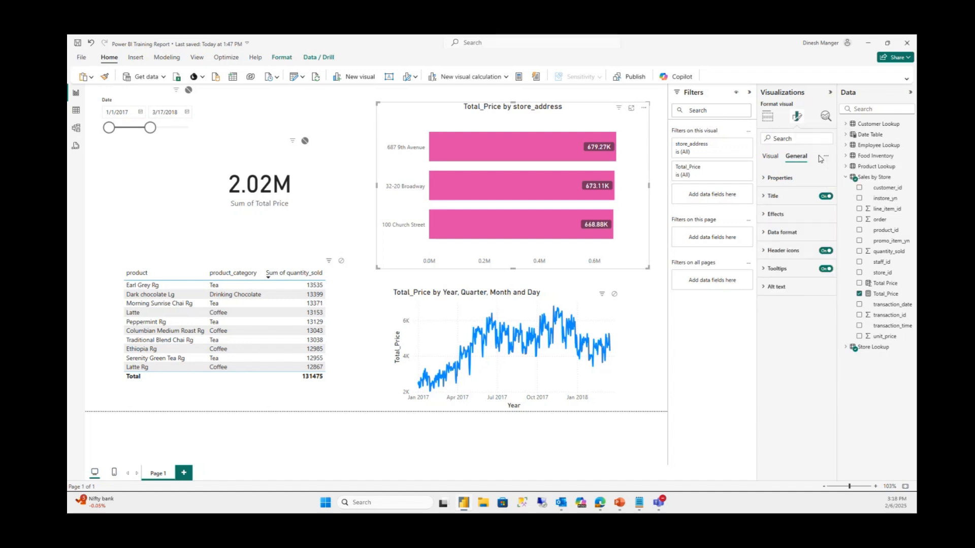
Compare the analytics options offered for the store bar chart with those for the line chart
click(827, 118)
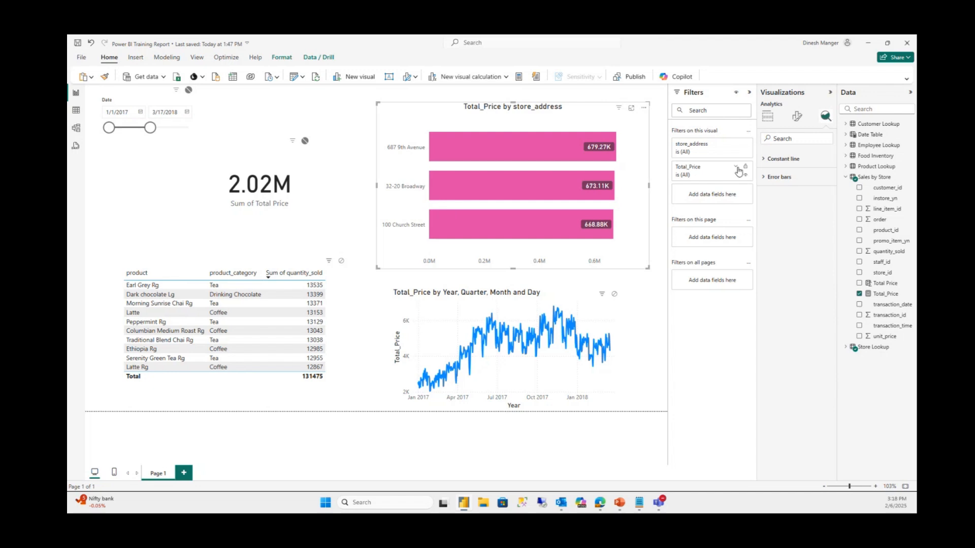
click(615, 318)
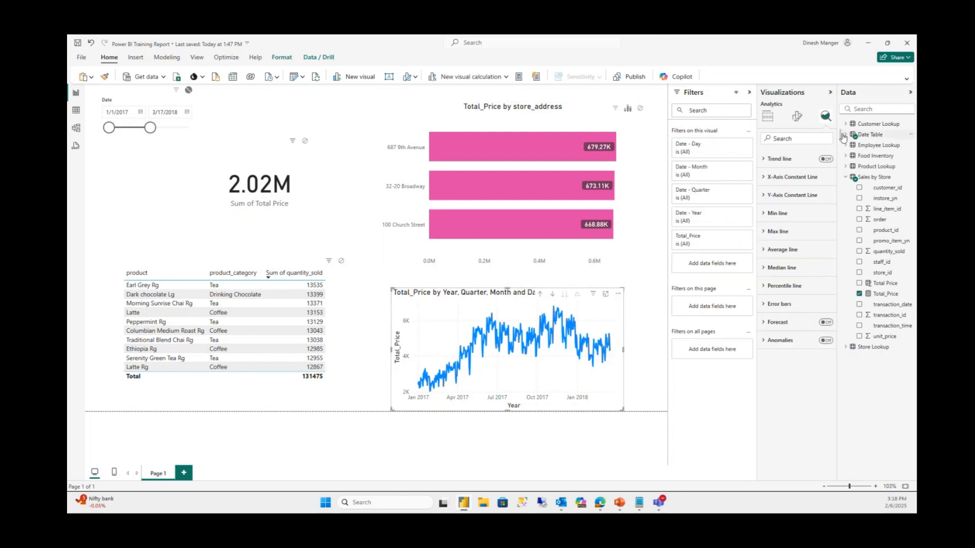
click(624, 169)
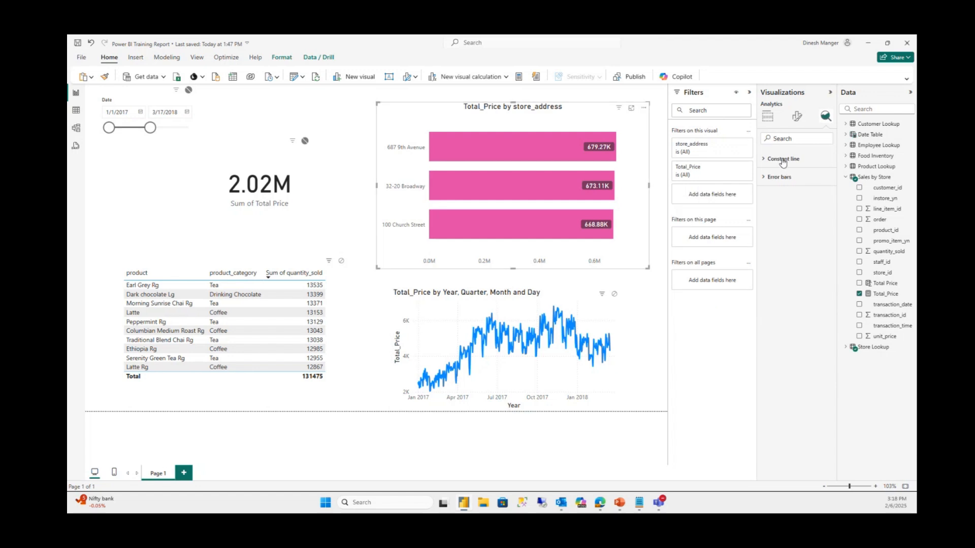
click(620, 316)
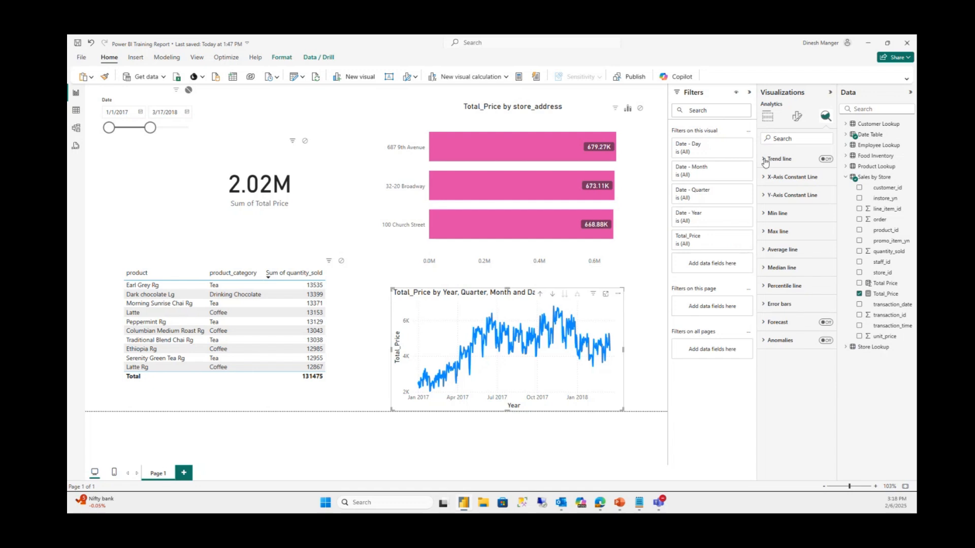
click(767, 117)
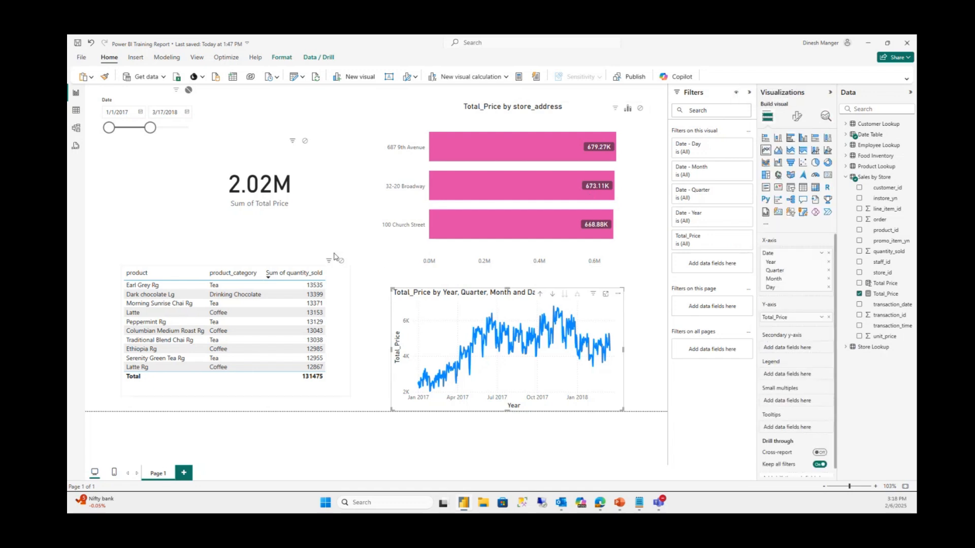
click(335, 301)
click(304, 172)
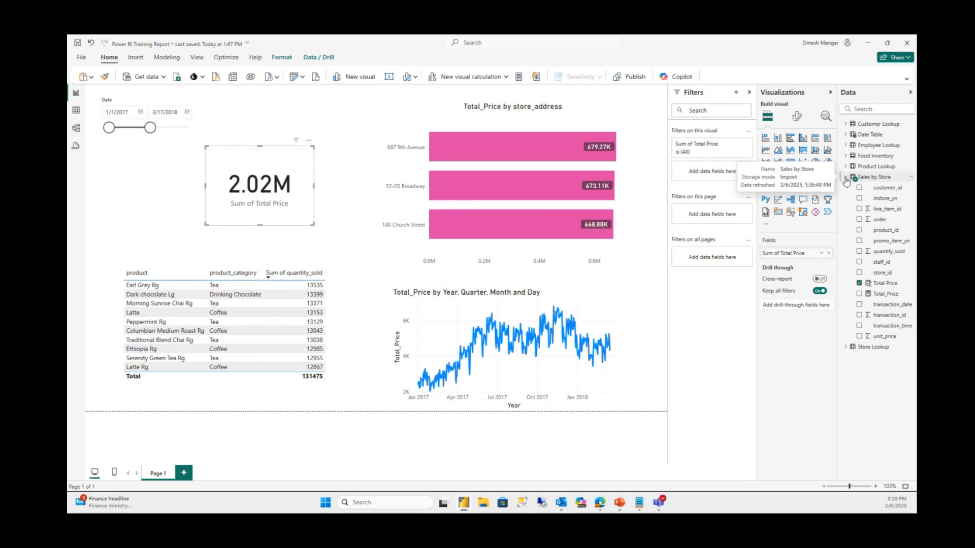
click(337, 311)
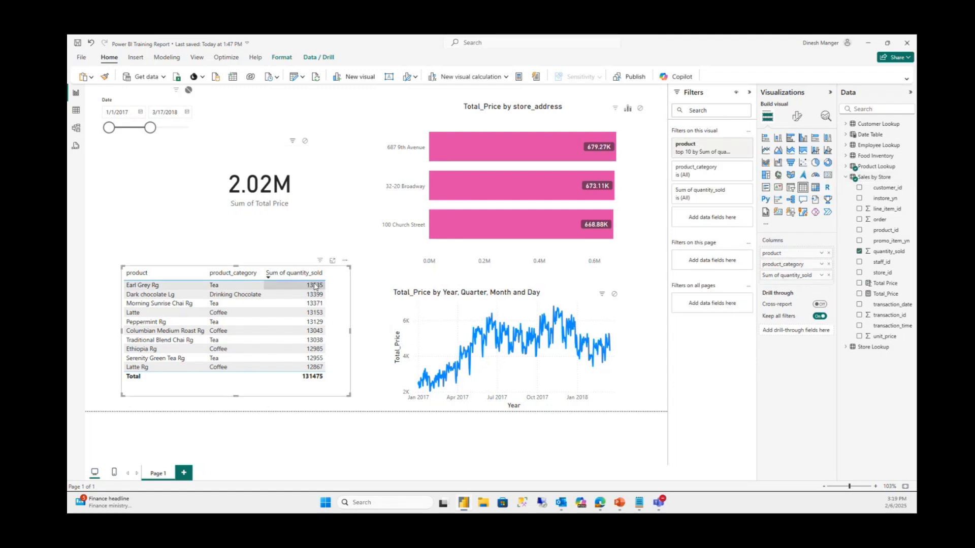
Add a new report page and insert a table visual enlarged to cover nearly the whole canvas
click(183, 473)
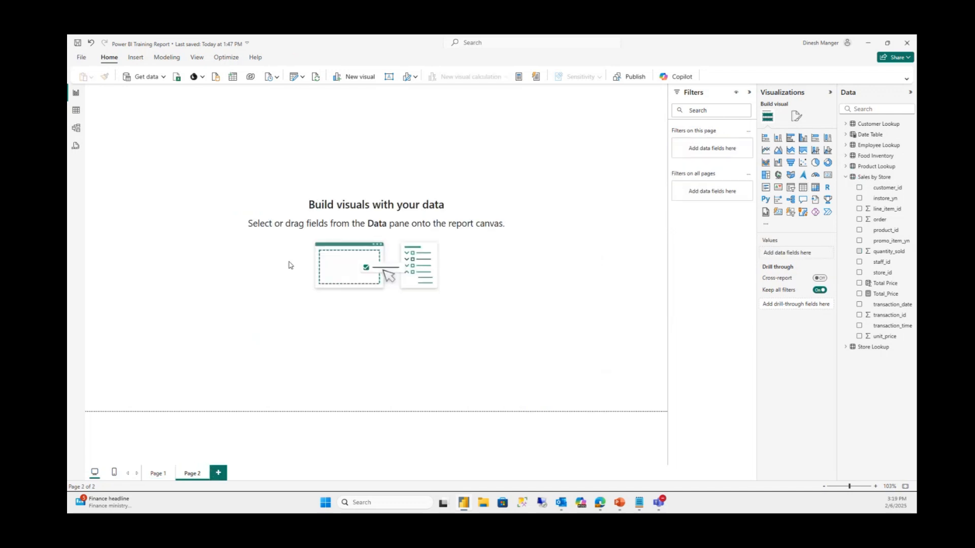
click(803, 187)
drag(215, 209, 645, 412)
drag(624, 263, 639, 262)
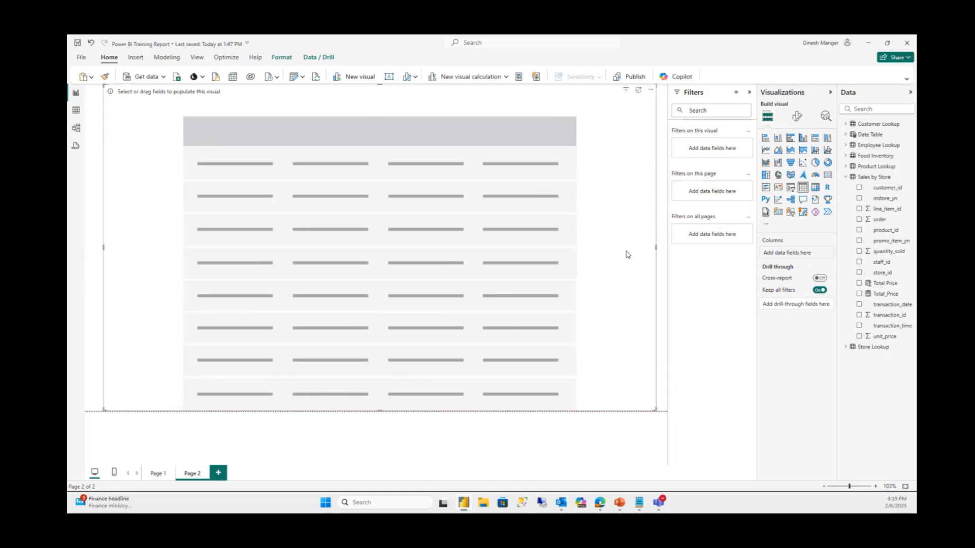
Add instore_yn, quantity_sold, order and store_id from Sales by Store as columns of the new table
click(848, 177)
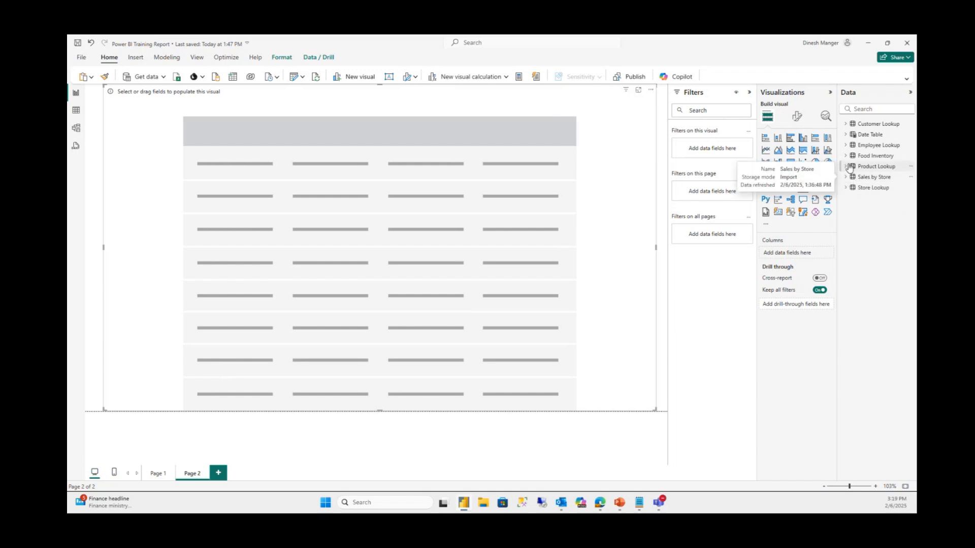
click(847, 167)
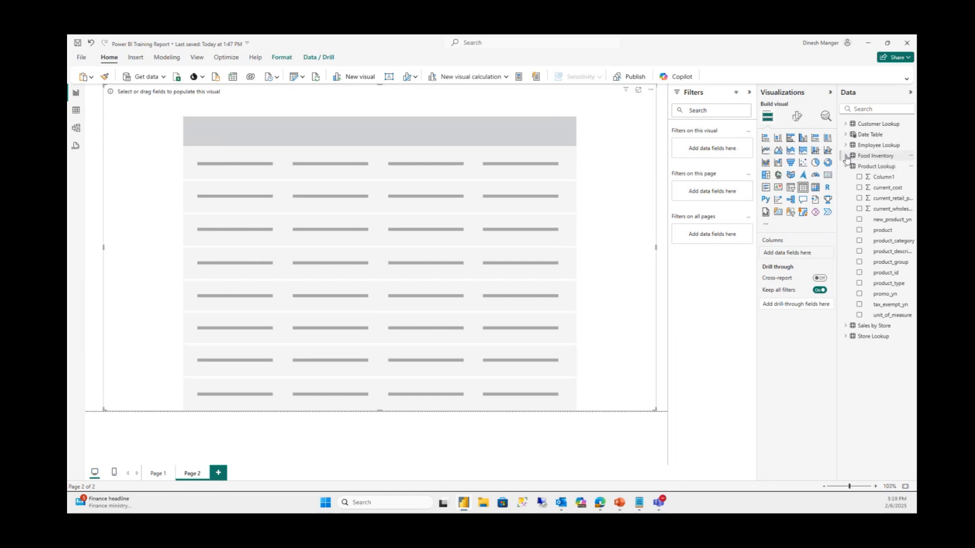
click(847, 167)
click(846, 177)
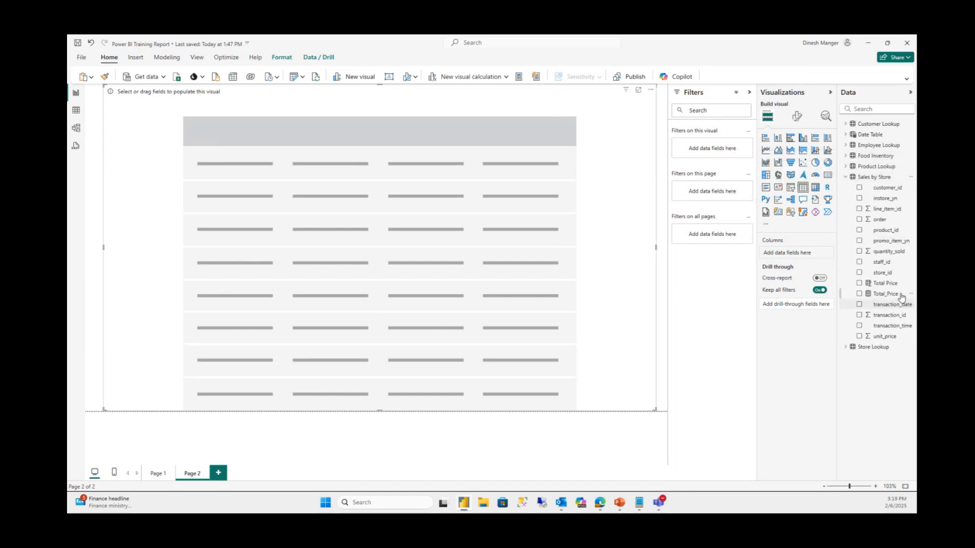
drag(886, 198, 787, 253)
drag(882, 225, 793, 265)
drag(887, 252, 811, 267)
drag(886, 273, 804, 284)
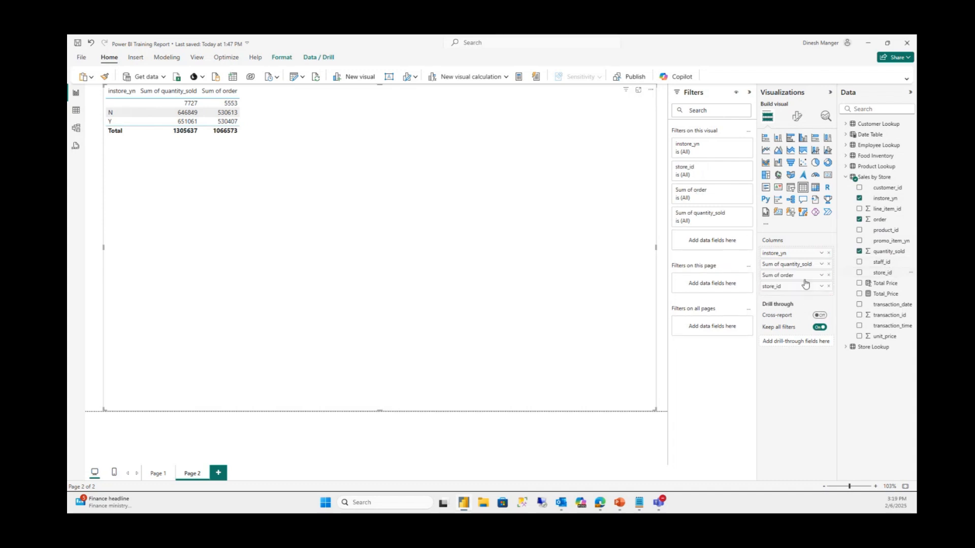
Set the table's instore_yn, quantity_sold, order and store_id columns to Don't summarize
click(820, 254)
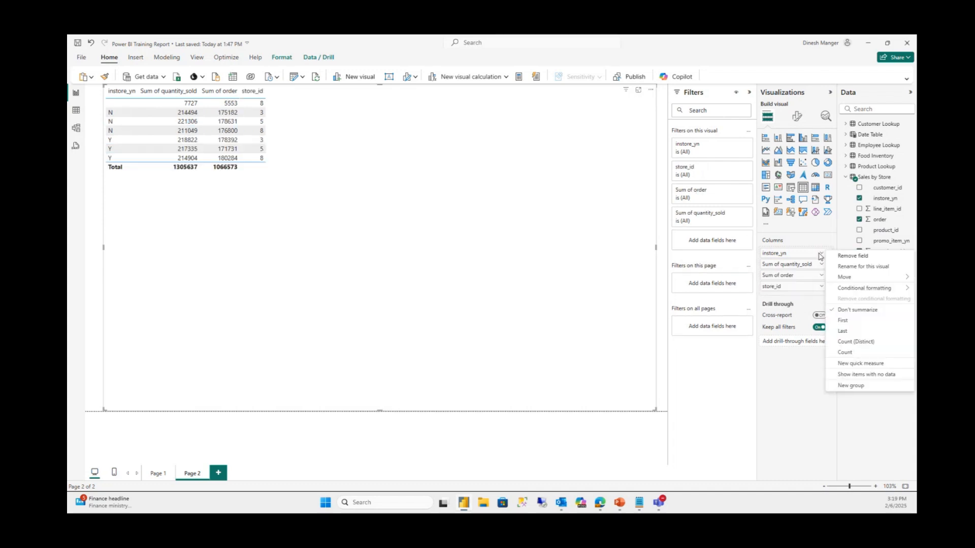
click(851, 311)
click(821, 264)
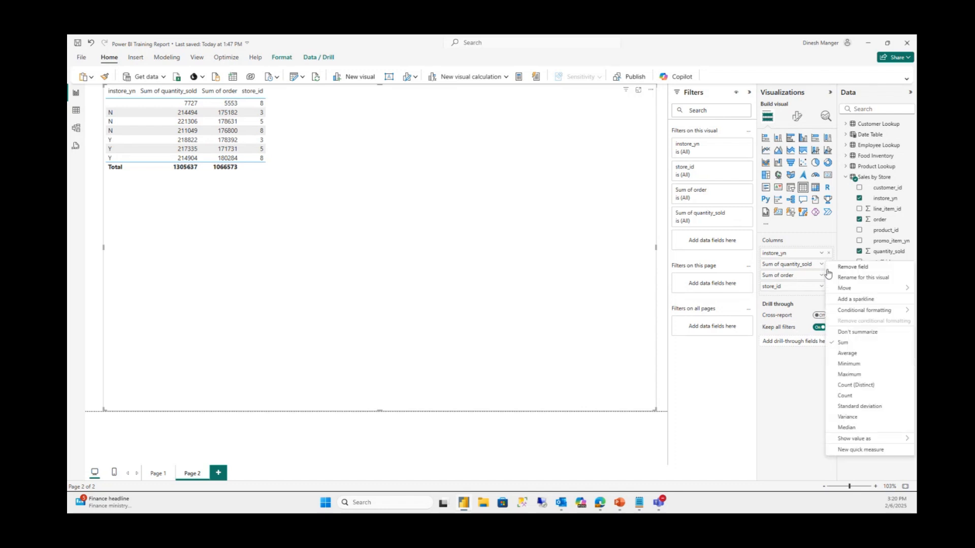
click(851, 333)
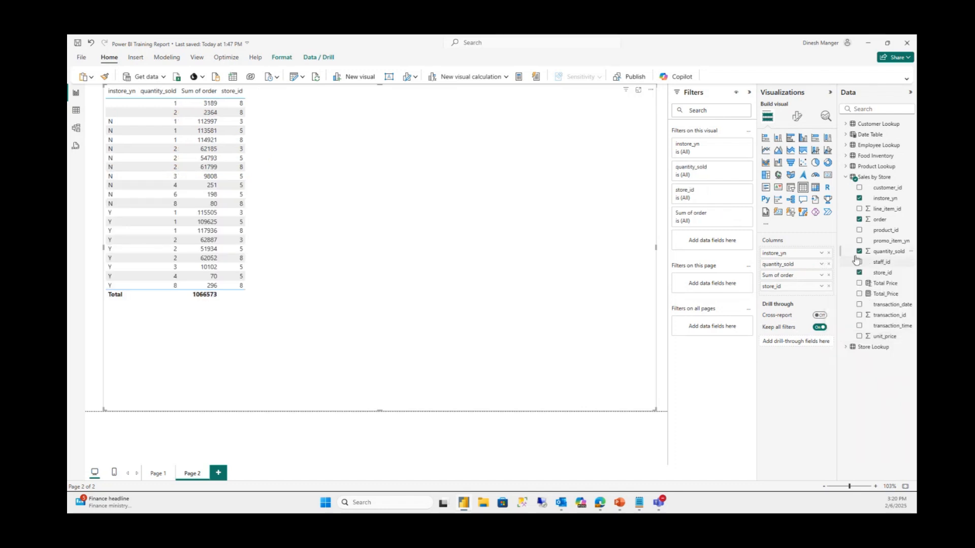
click(822, 276)
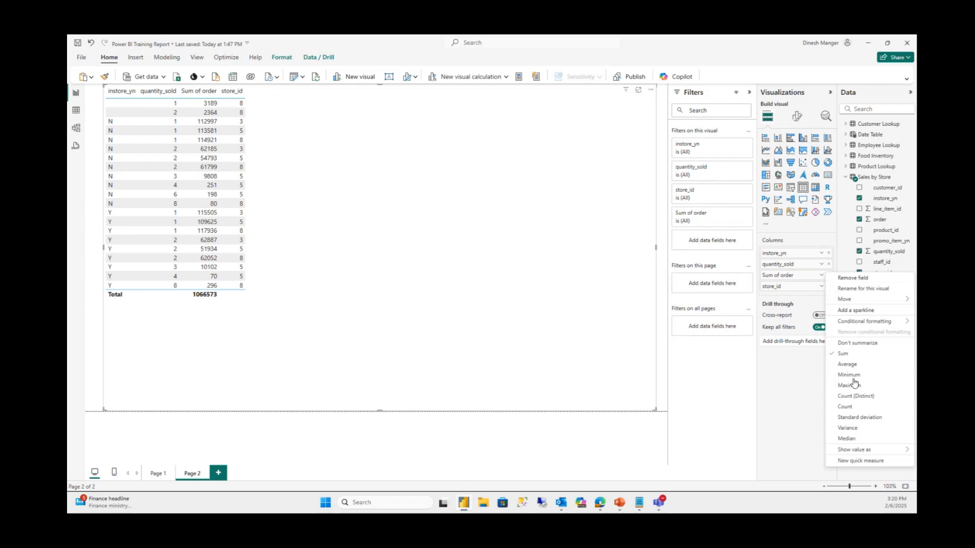
click(854, 343)
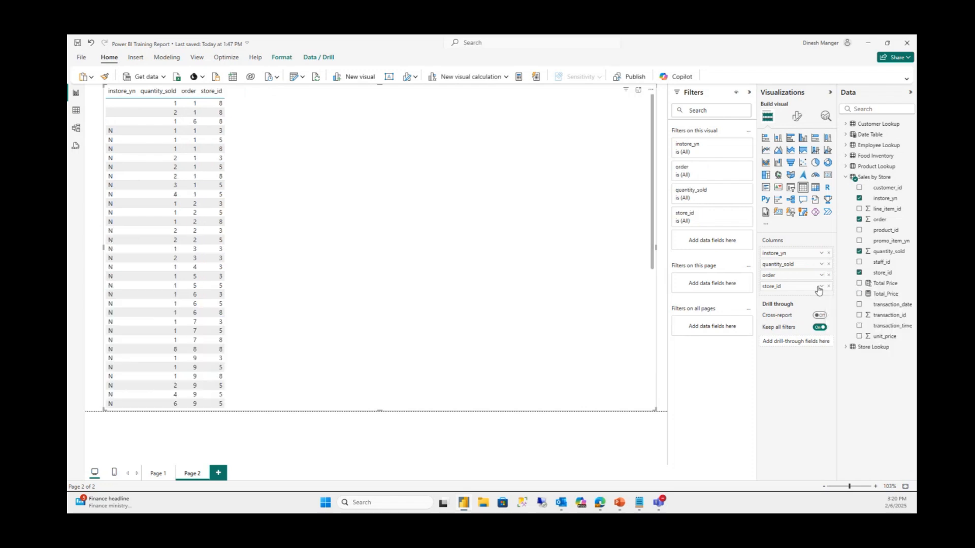
click(819, 287)
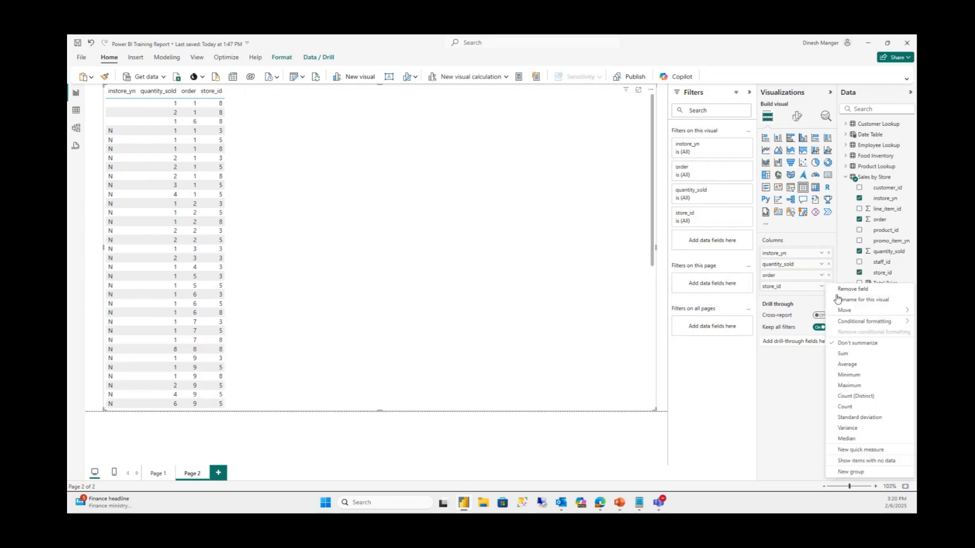
click(845, 343)
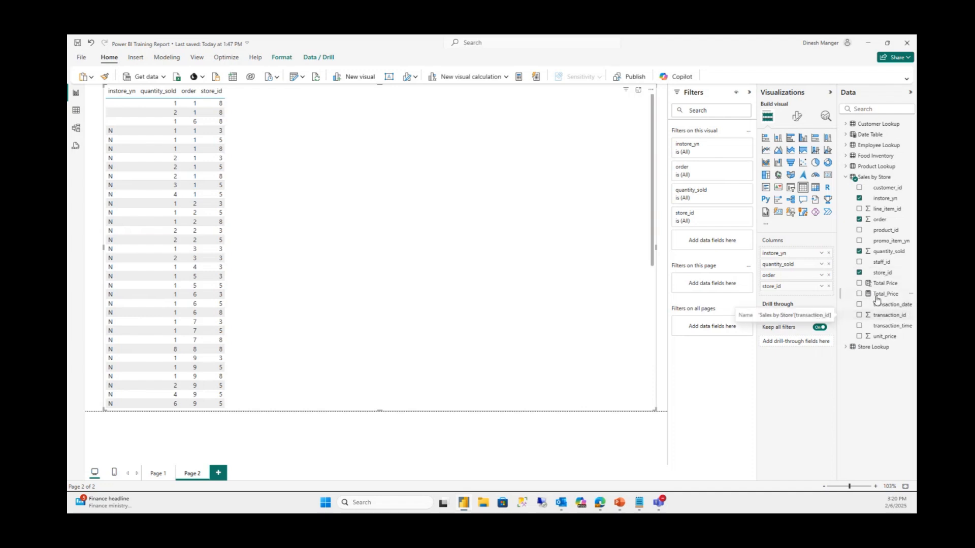
Add transaction_date and transaction_time as the table's last columns, then narrow the table and place it nearer the middle of the page
drag(889, 305, 805, 292)
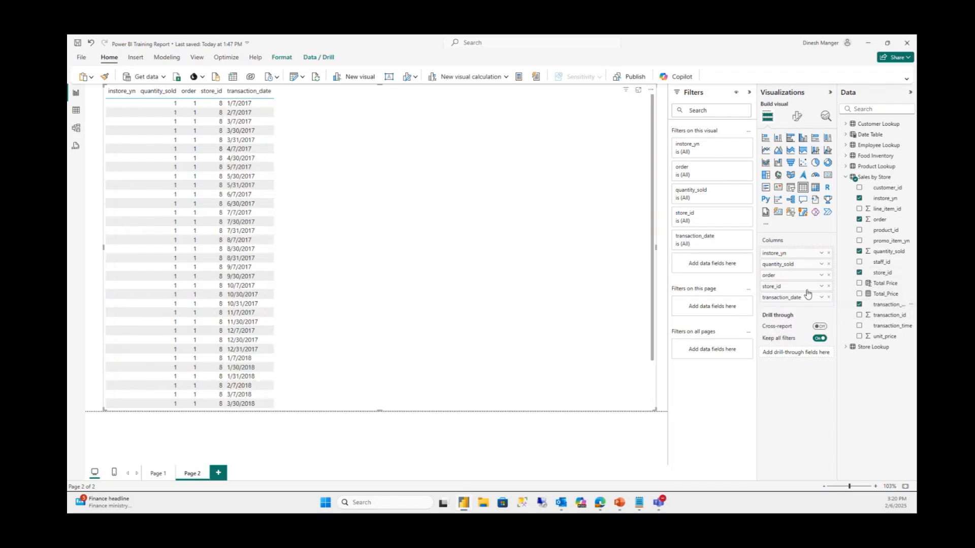
drag(890, 326, 807, 311)
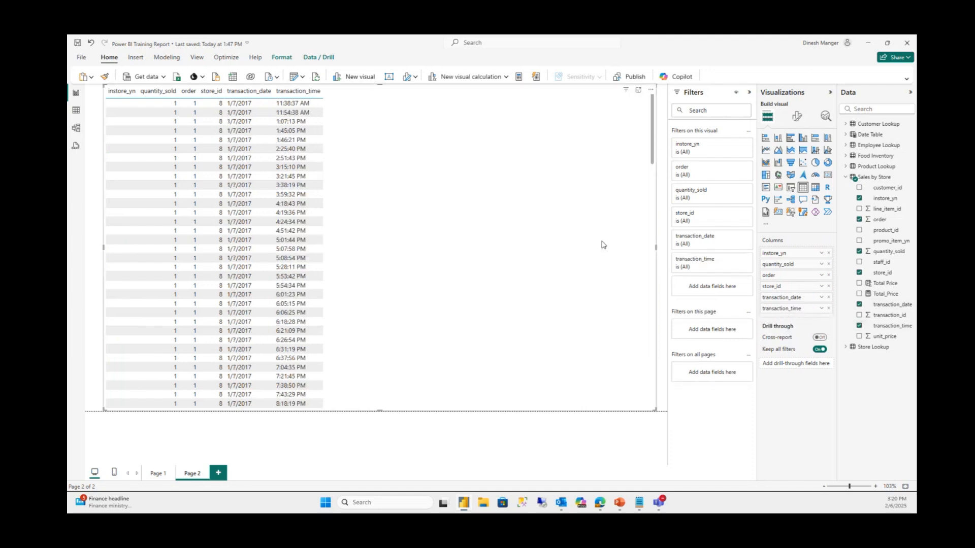
drag(657, 246, 549, 208)
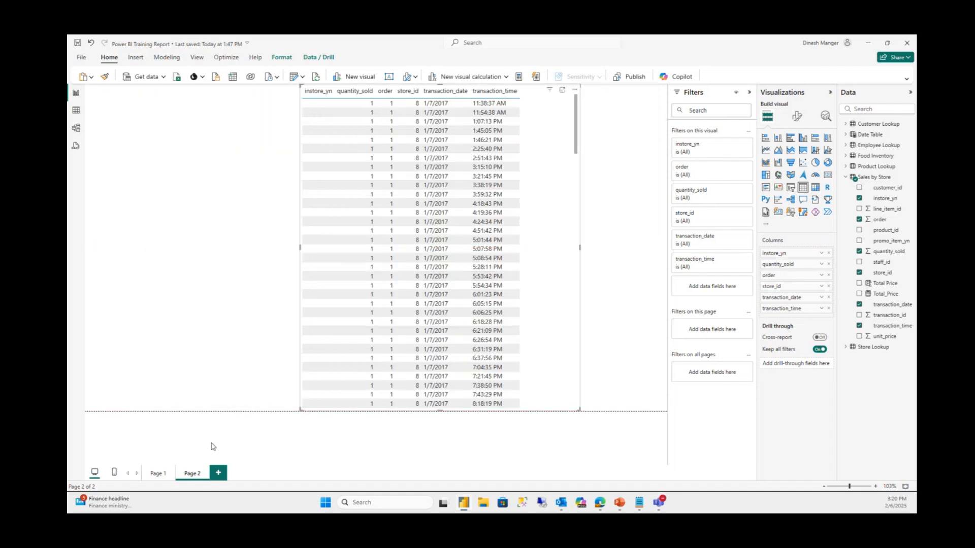
On Page 1, move the Total Price card up, and shift the store bar chart toward it while reducing the chart's height
click(158, 474)
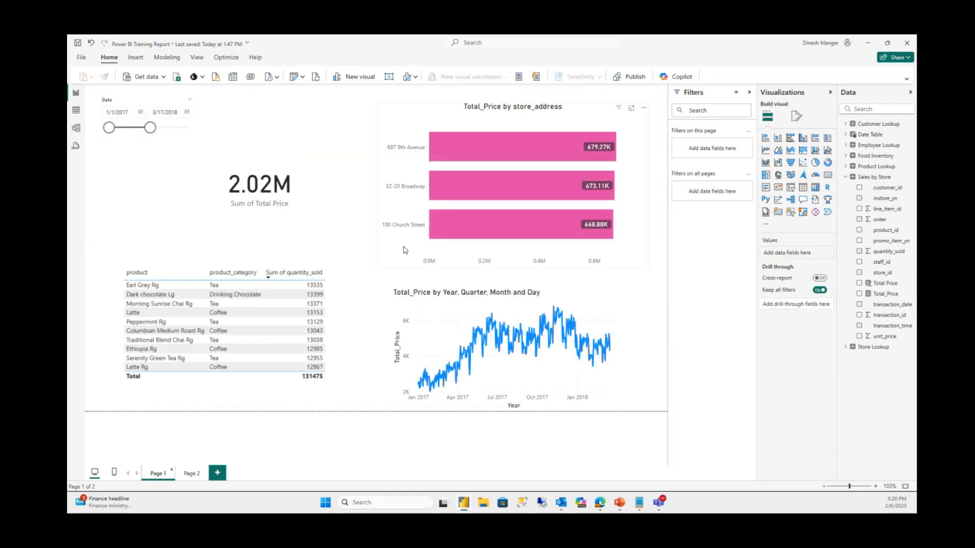
drag(297, 195, 309, 149)
drag(405, 126, 378, 126)
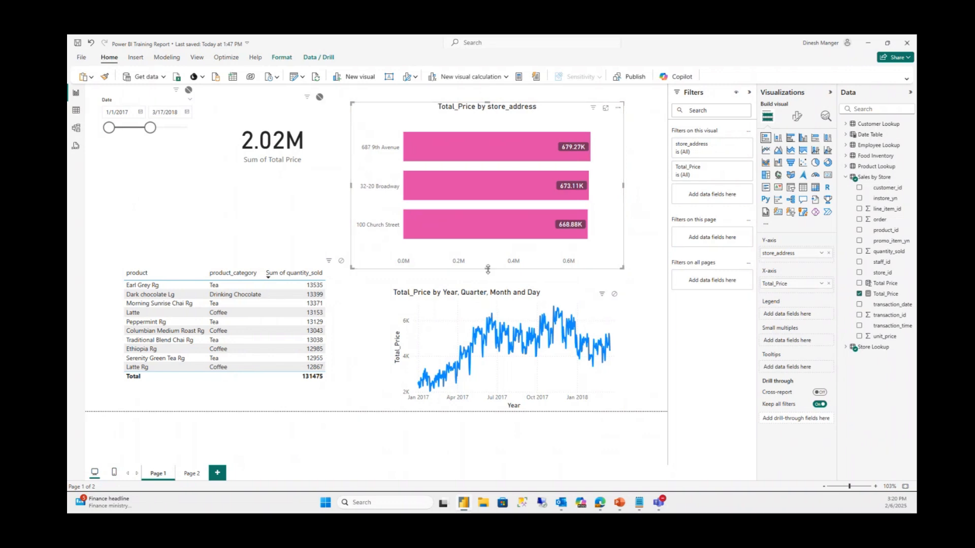
drag(488, 268, 488, 239)
Shift the top 10 products table slightly toward the line chart and narrow it from its outer edge
mouse_move(338, 305)
mouse_down()
mouse_move(316, 239)
mouse_move(344, 308)
mouse_up()
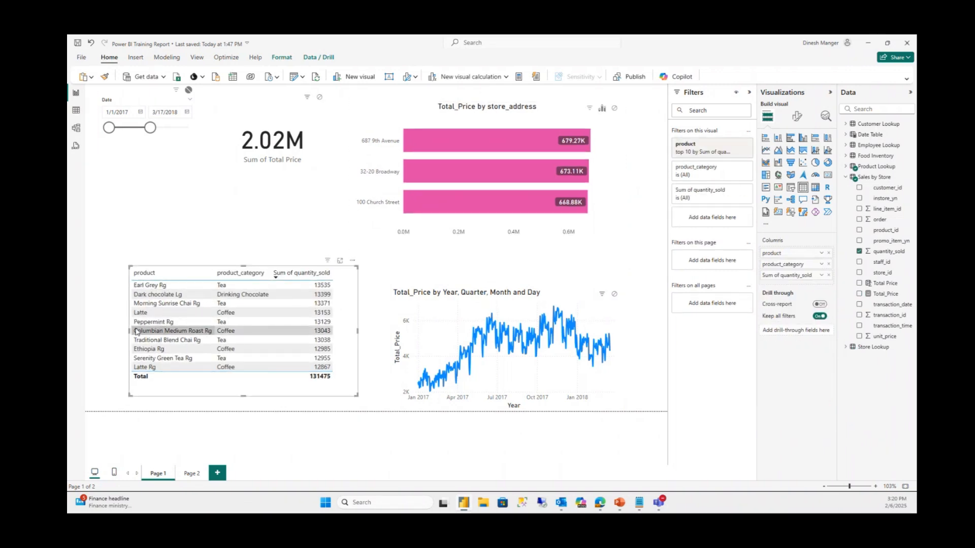
drag(128, 330, 145, 335)
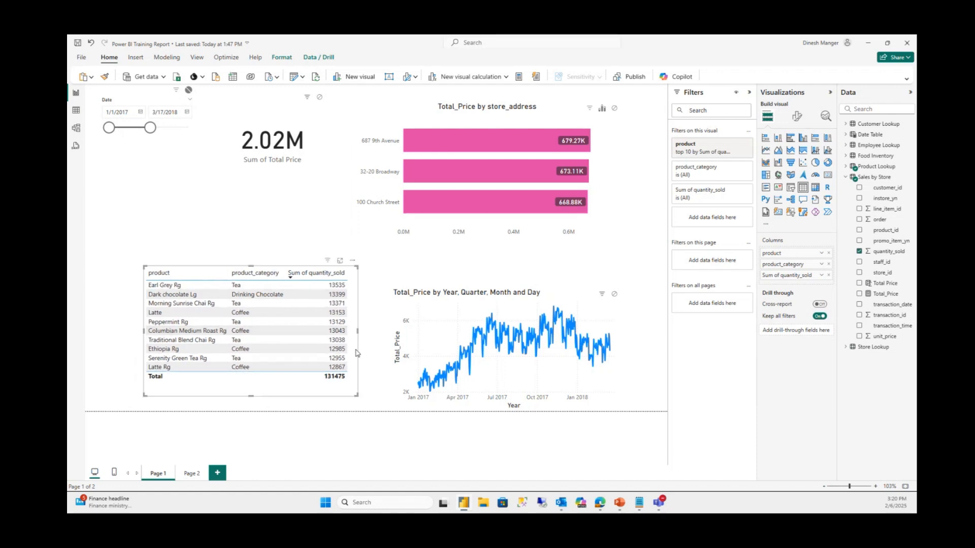
Move the Total_Price line chart up closer to the store bar chart and widen it toward the page's outer edge
click(617, 311)
drag(616, 293, 618, 293)
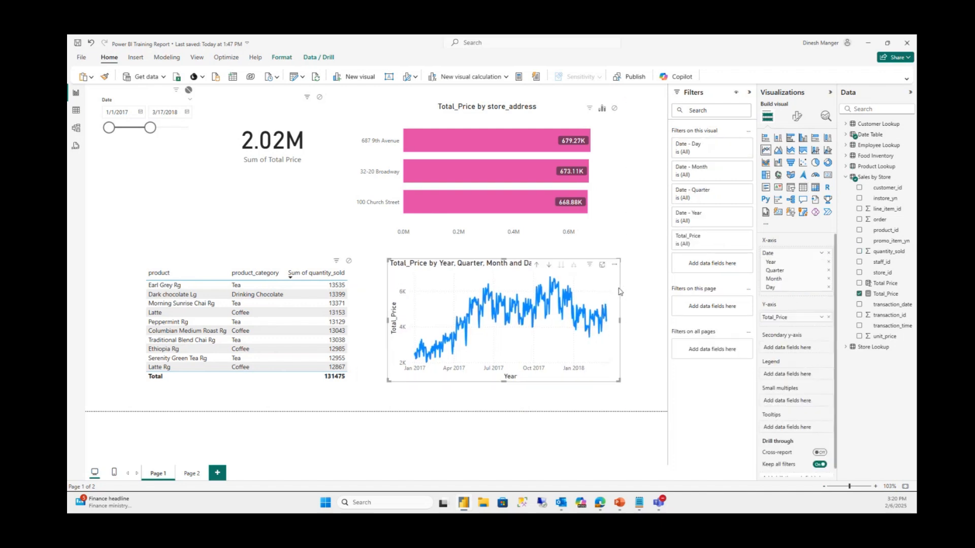
drag(620, 329, 643, 325)
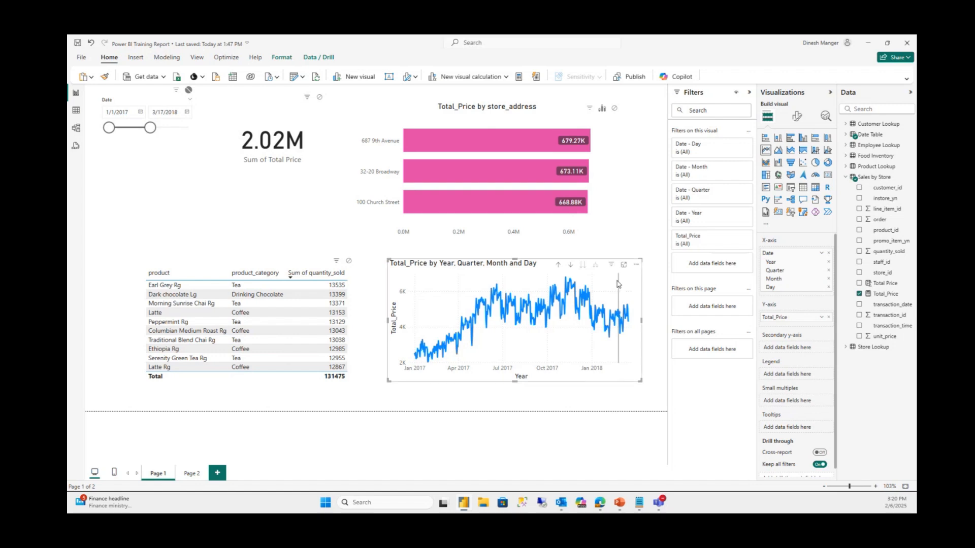
click(646, 187)
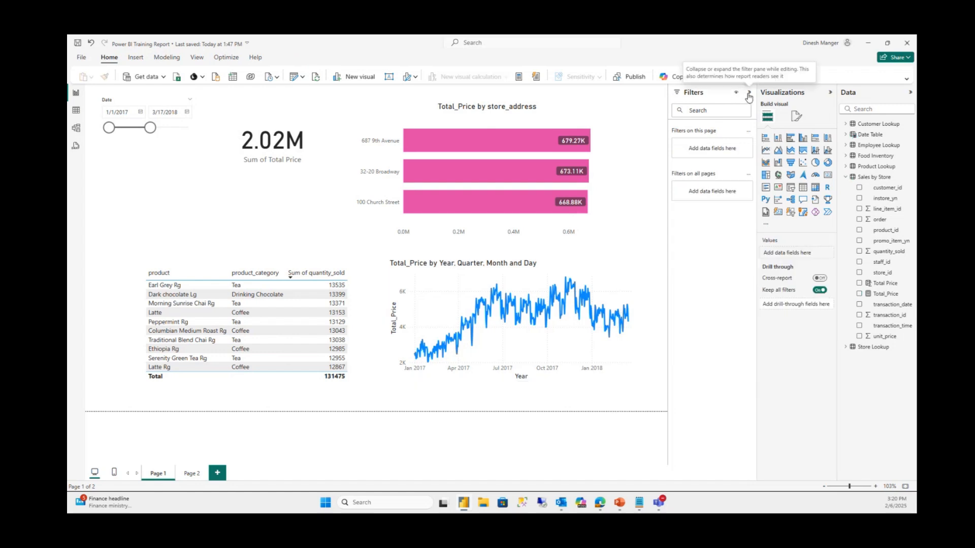
Collapse the Filters, Visualizations and Data panes to give the report page more room
click(749, 91)
click(831, 92)
click(911, 93)
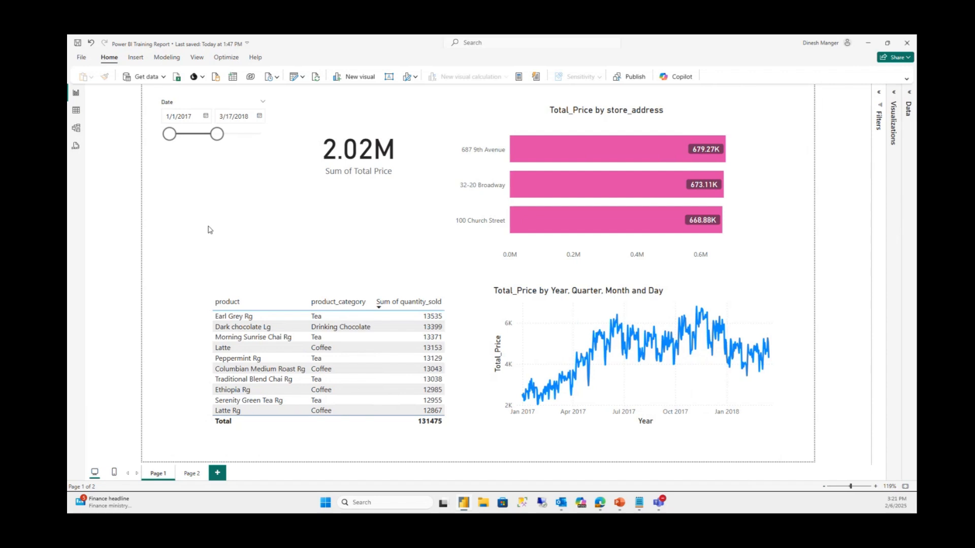
Delete Page 2 with the transaction table from the report
click(191, 474)
click(206, 471)
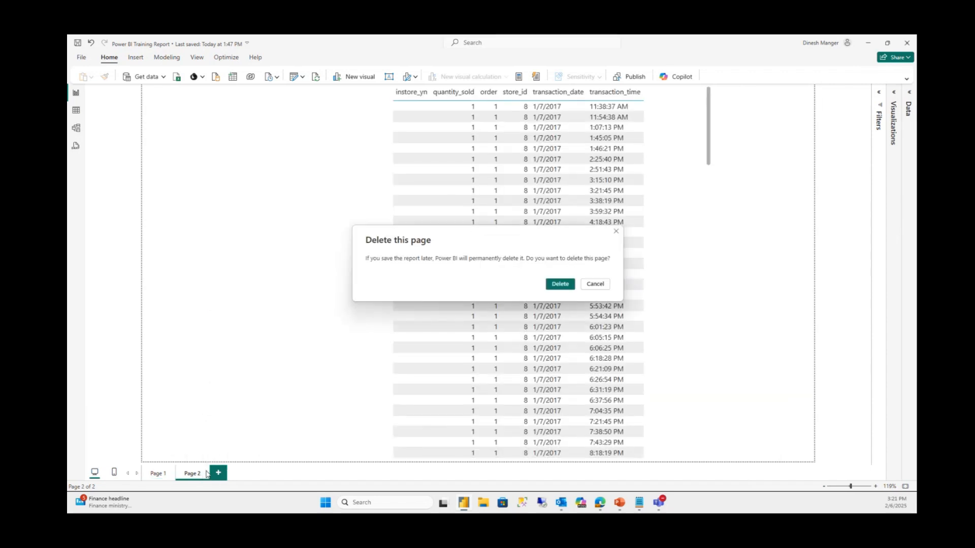
click(560, 284)
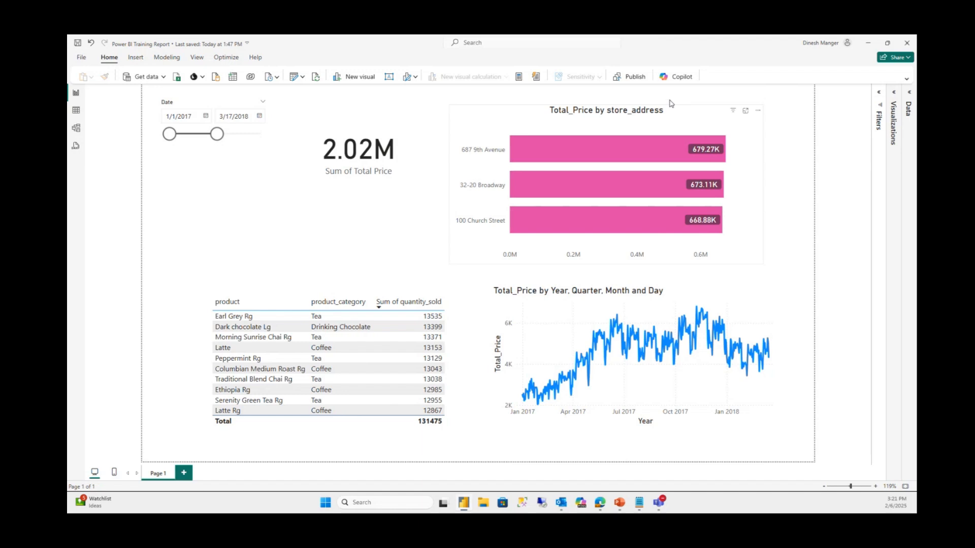
Start publishing the report, save its changes, and look through the destination workspaces without choosing one
click(633, 79)
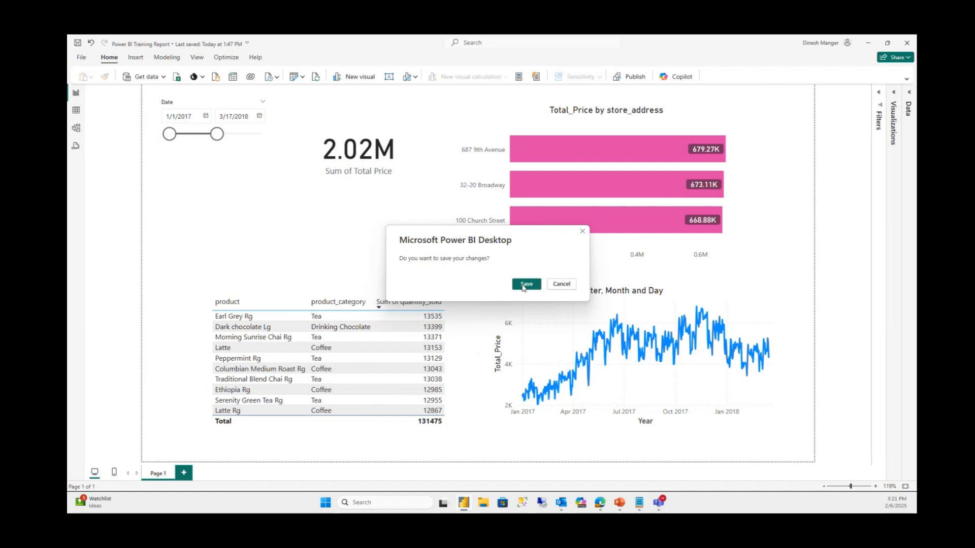
click(524, 285)
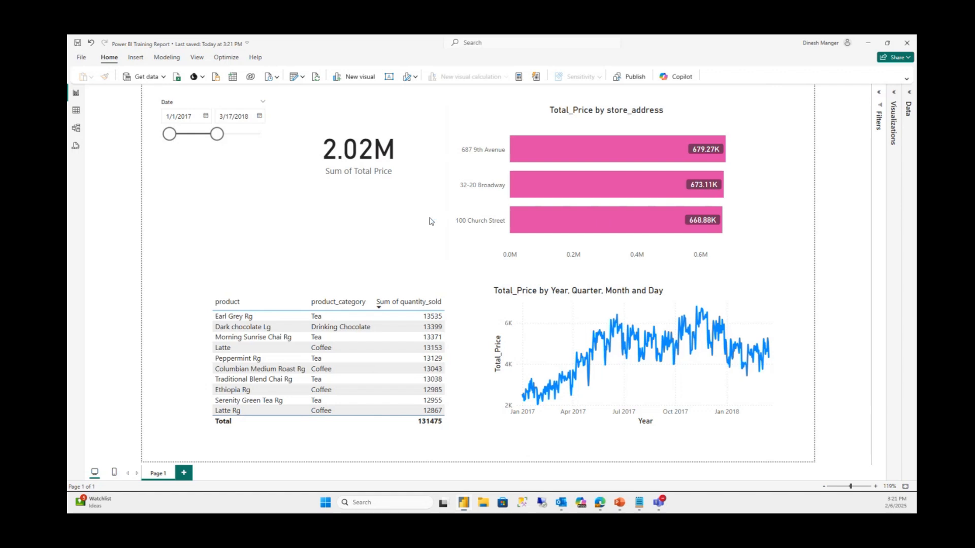
drag(609, 262, 608, 316)
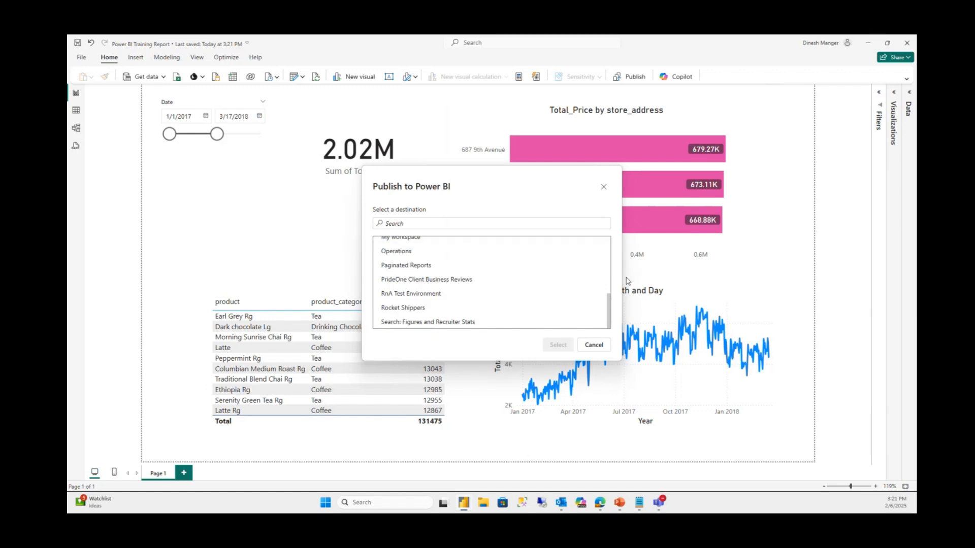
click(603, 186)
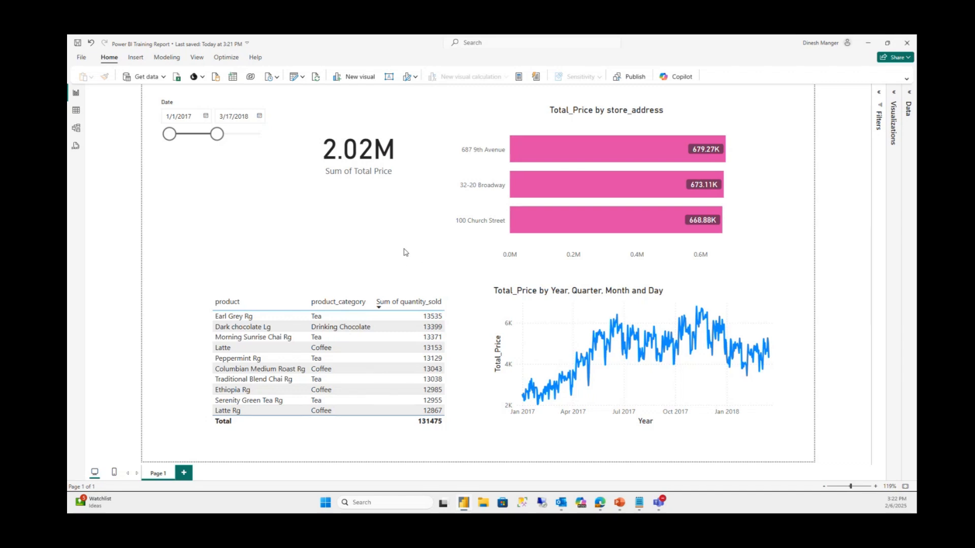
View the additional options available for the top 10 products table, including its data export
click(453, 307)
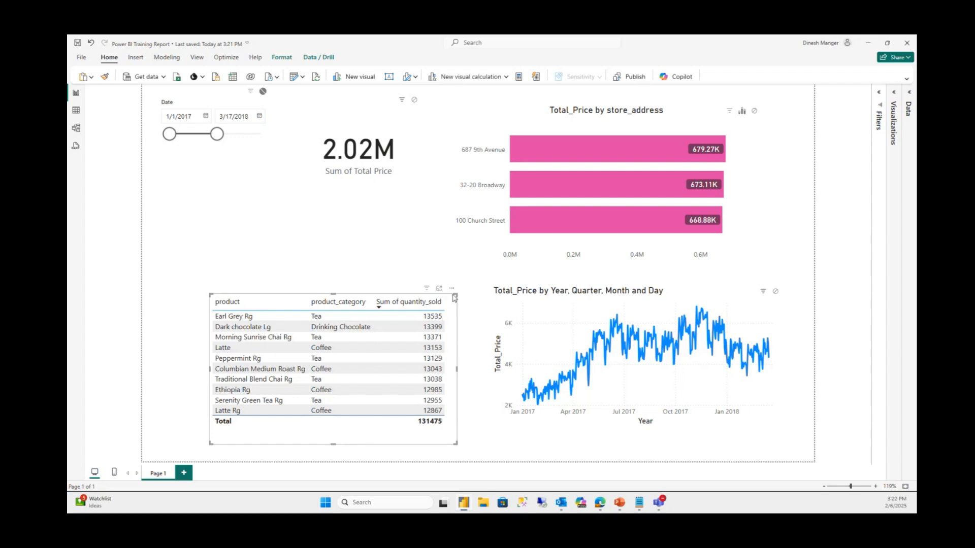
click(453, 291)
click(400, 254)
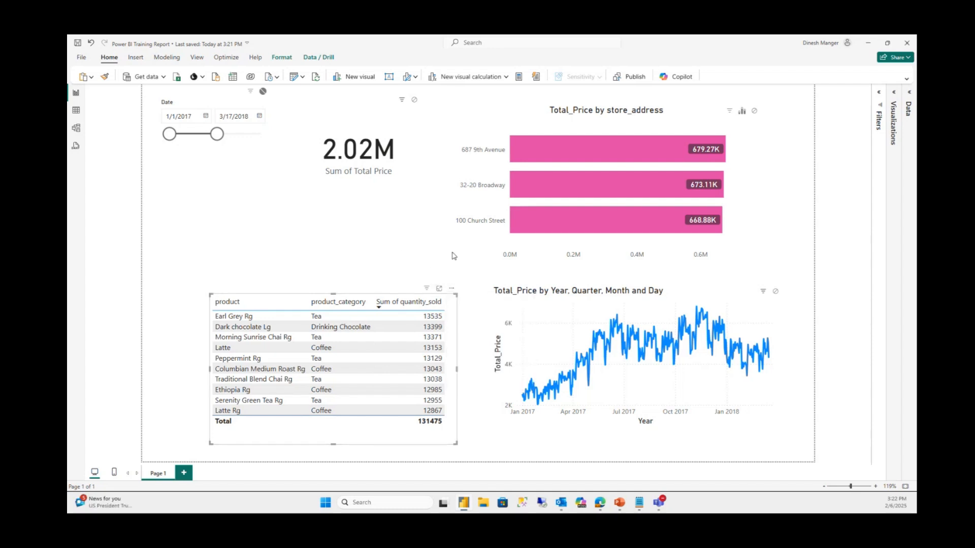
click(452, 291)
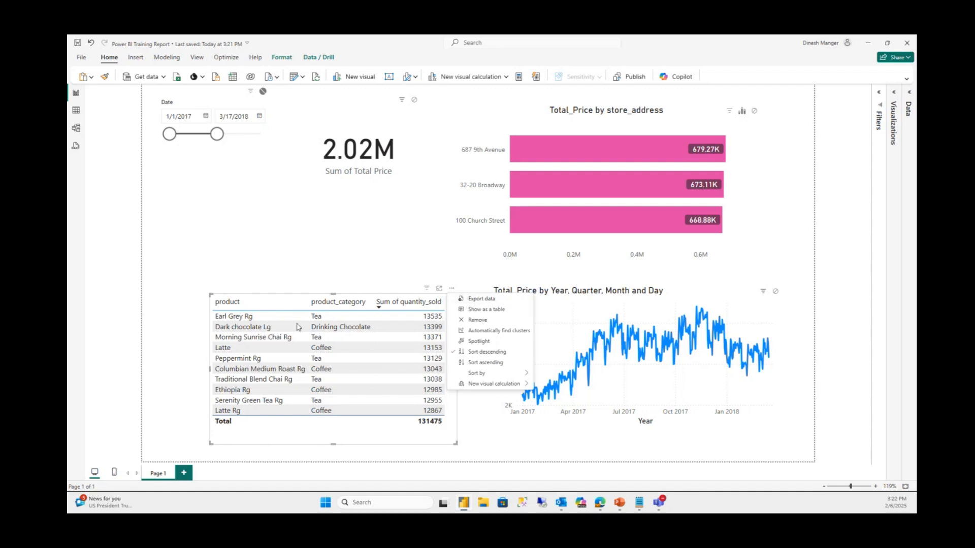
click(322, 211)
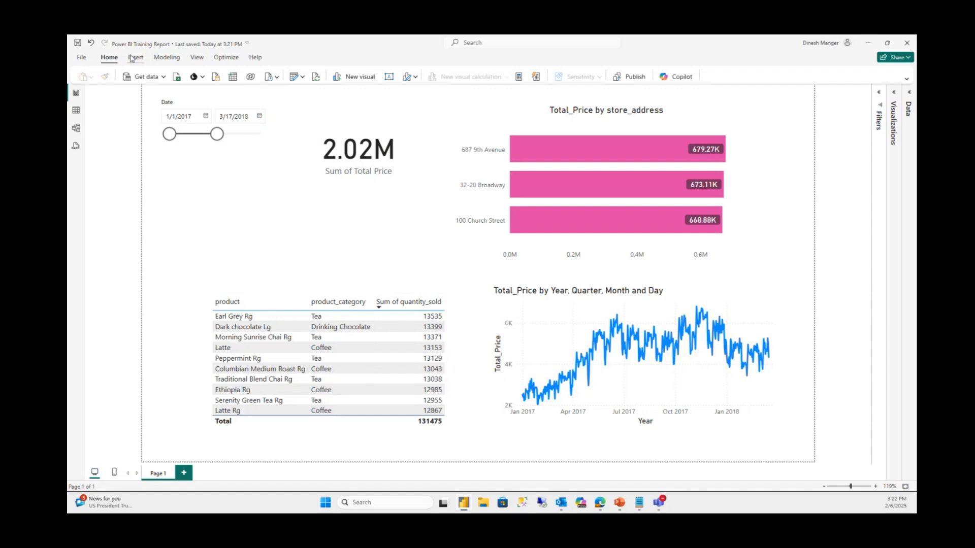
Export the report to PDF, view the PDF in a maximized window, and minimize it to return to the report
click(81, 57)
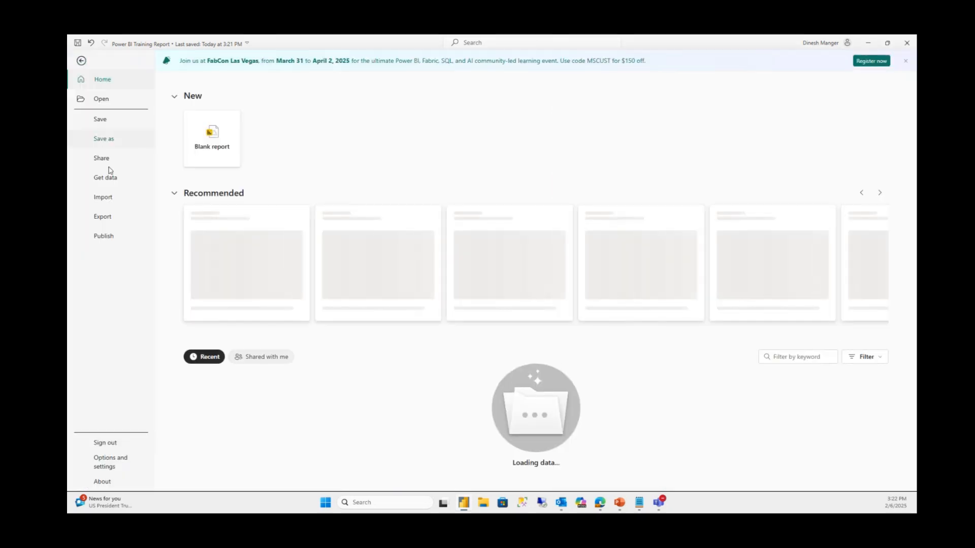
click(117, 218)
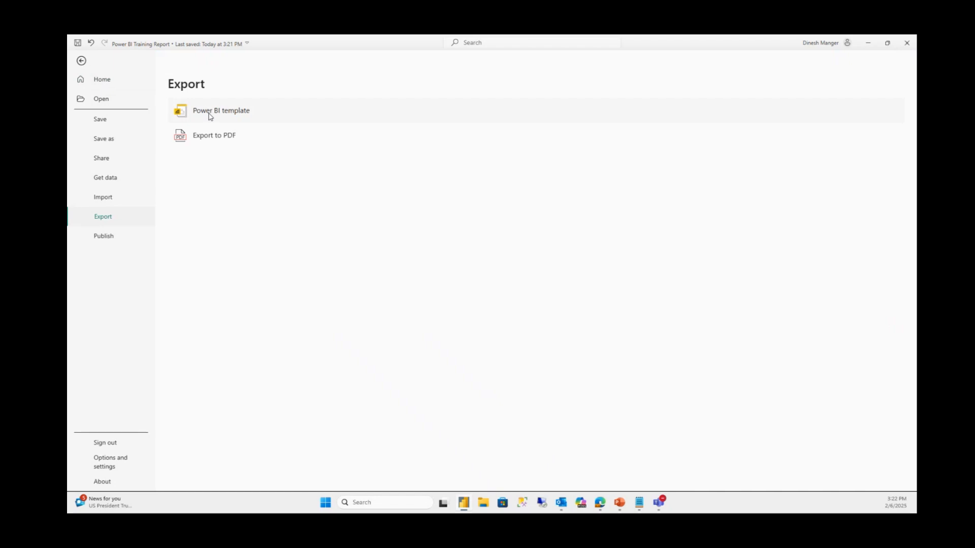
click(221, 141)
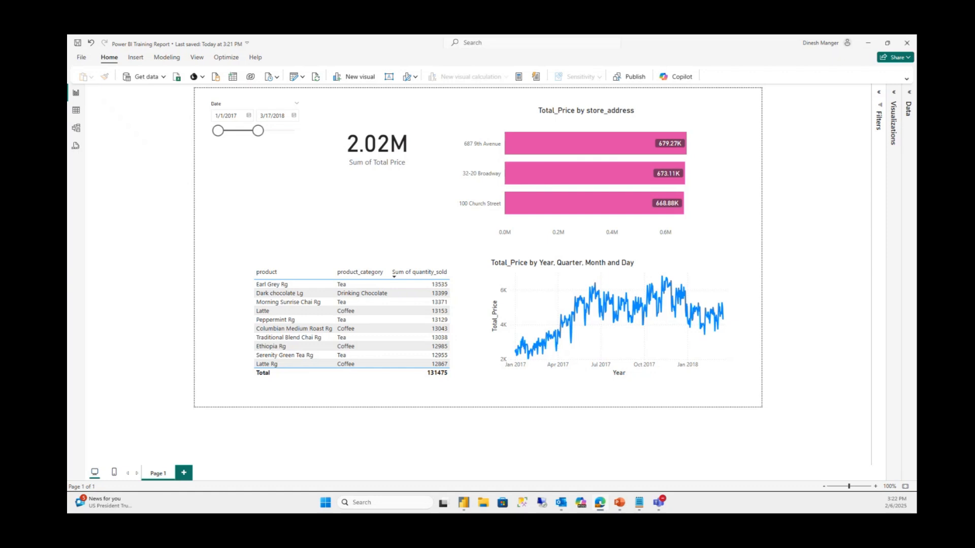
drag(177, 110, 350, 170)
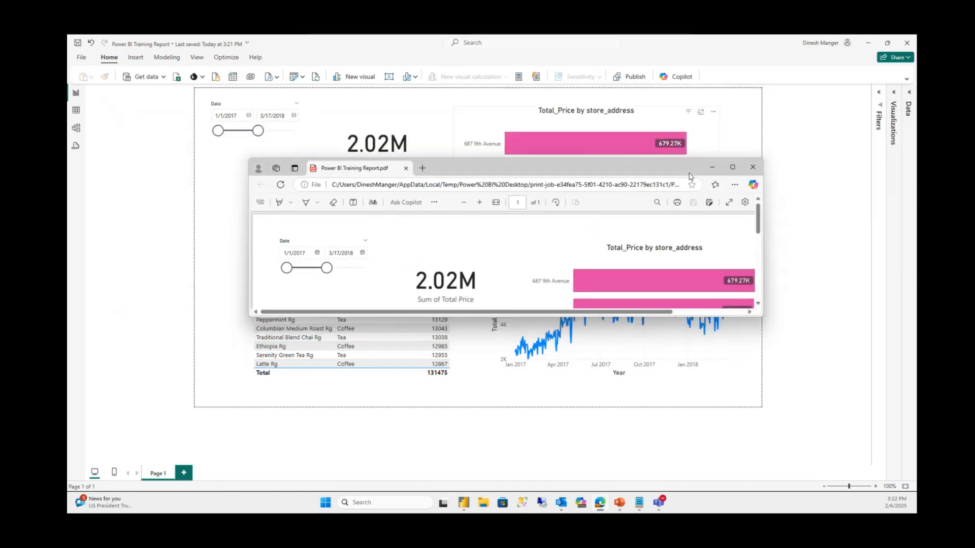
click(732, 167)
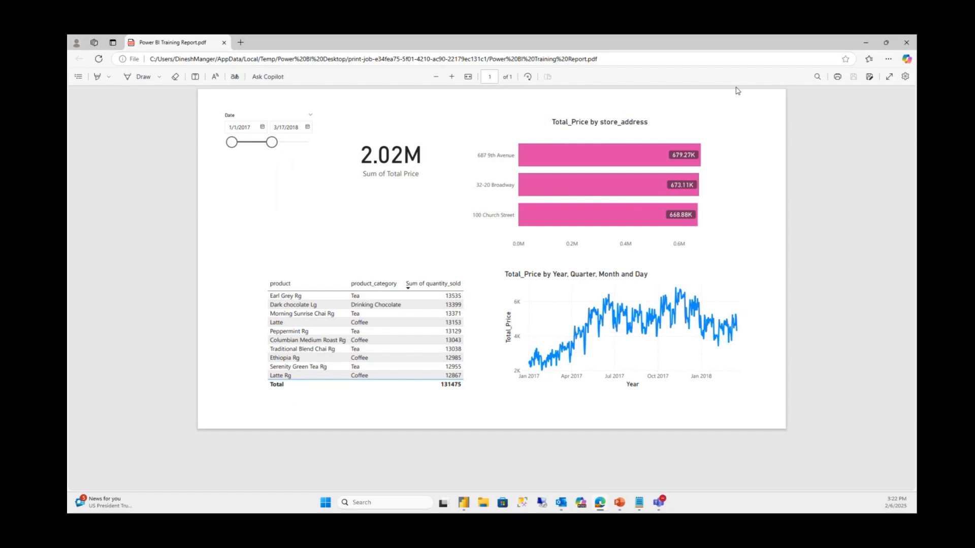
click(869, 43)
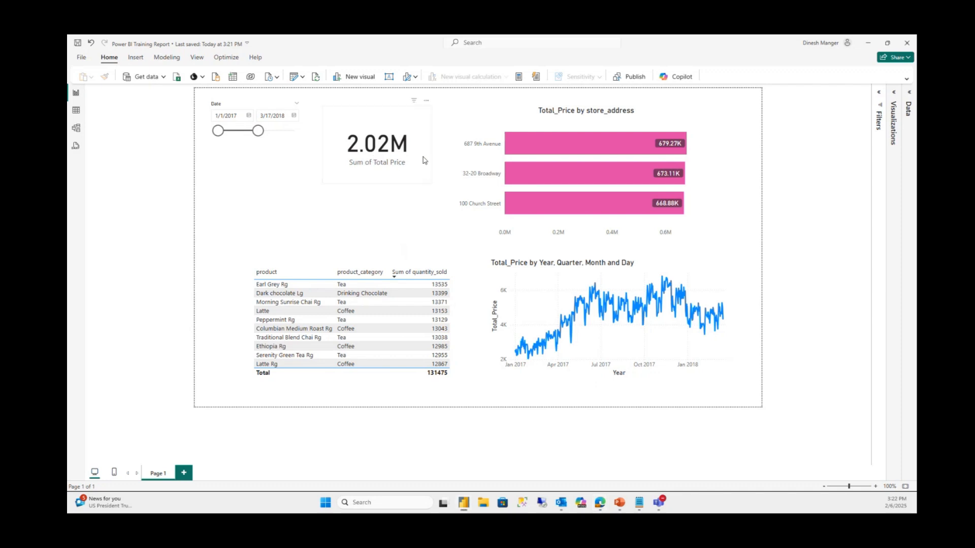
Move the Total Price card slightly down and narrow it, and place the top 10 products table higher, just below the card
drag(422, 159, 432, 176)
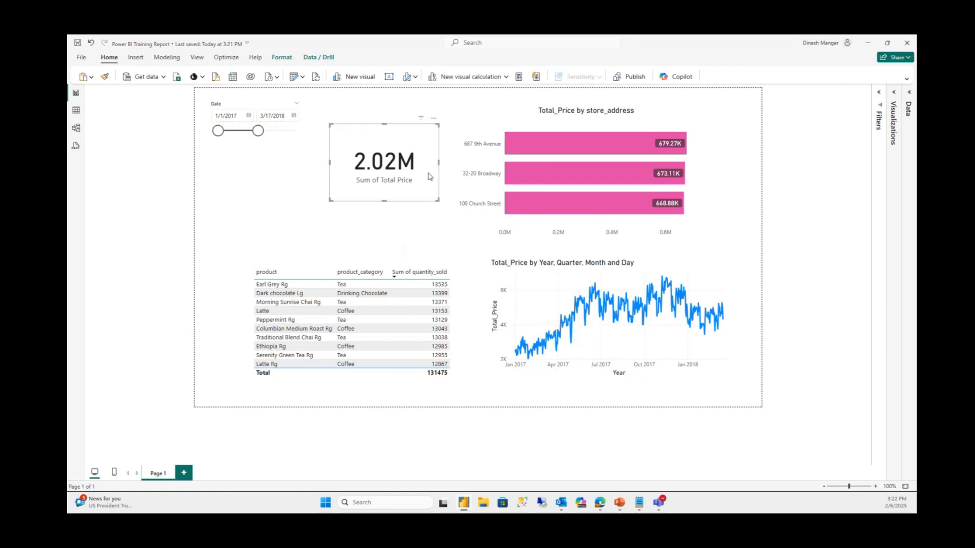
drag(330, 163, 333, 163)
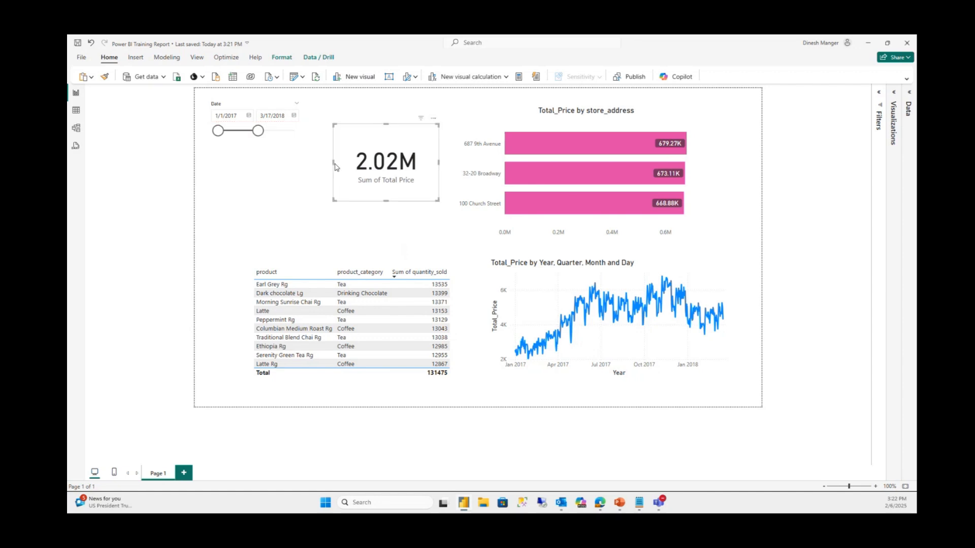
click(344, 205)
click(391, 197)
click(306, 197)
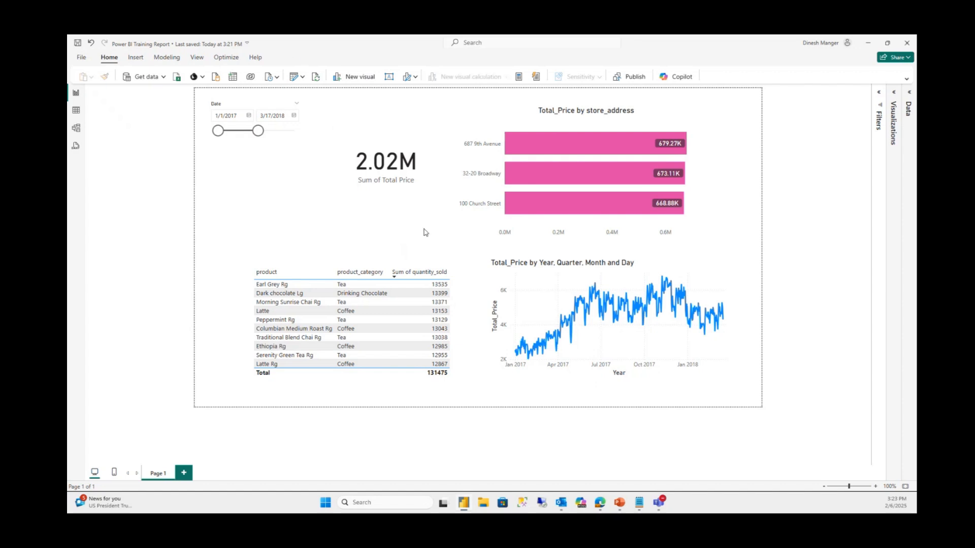
drag(458, 293, 449, 243)
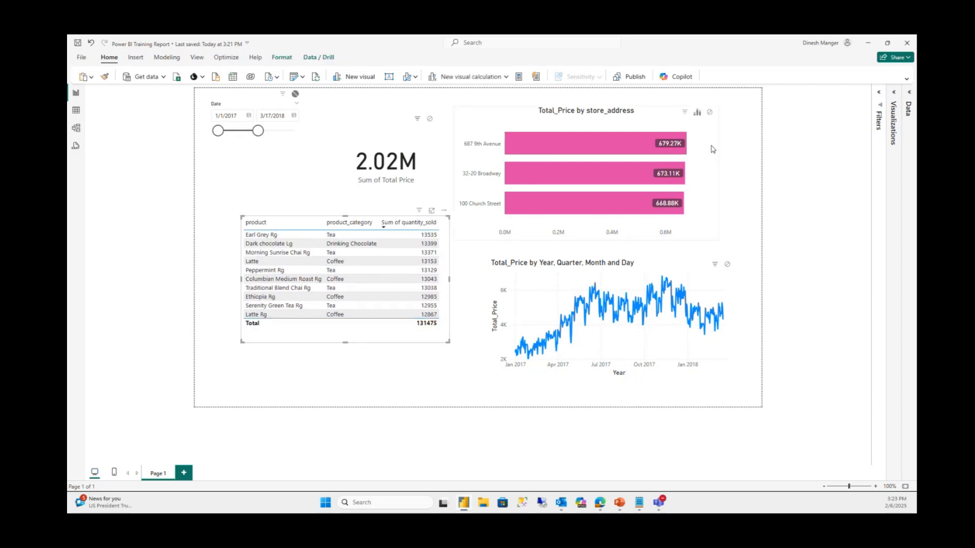
Export the store bar chart's data as a CSV file named Total_Price by store_address
click(629, 108)
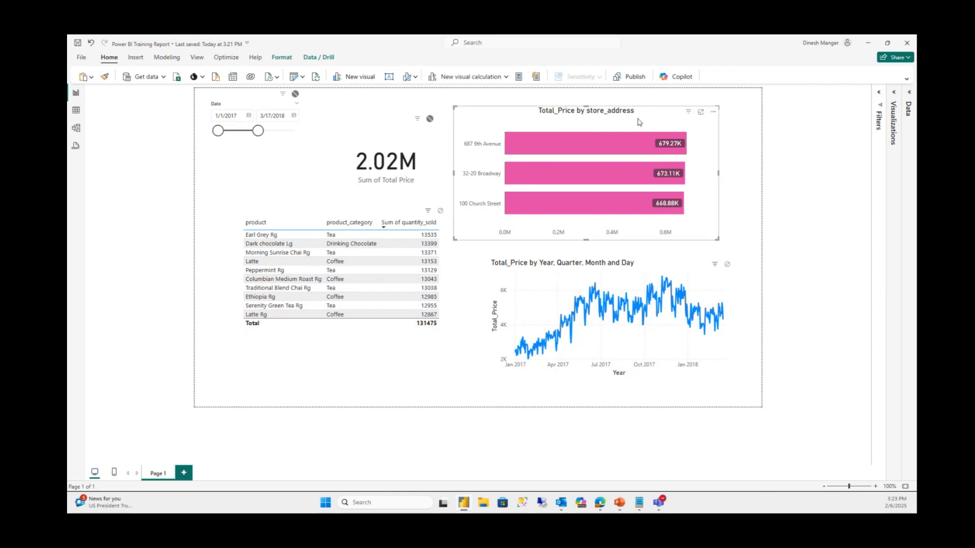
click(714, 114)
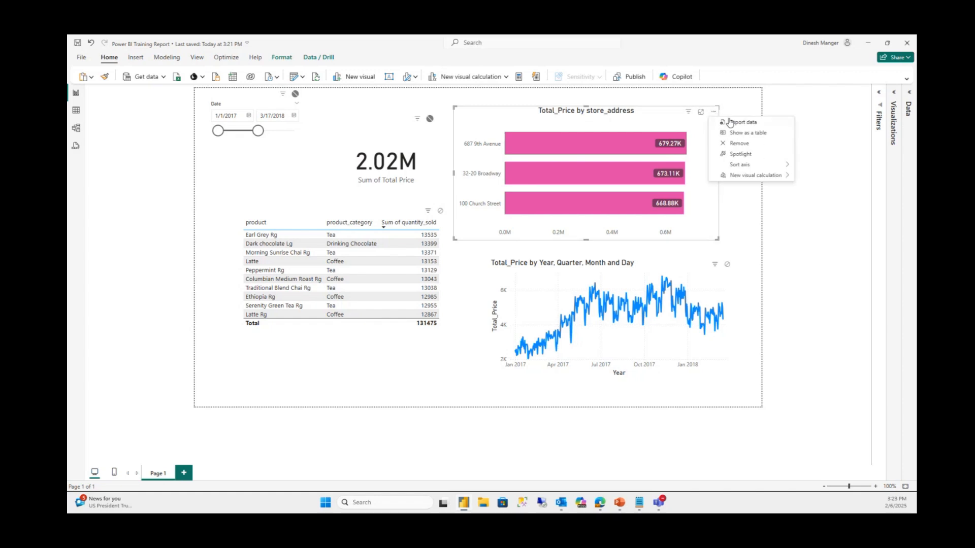
click(735, 124)
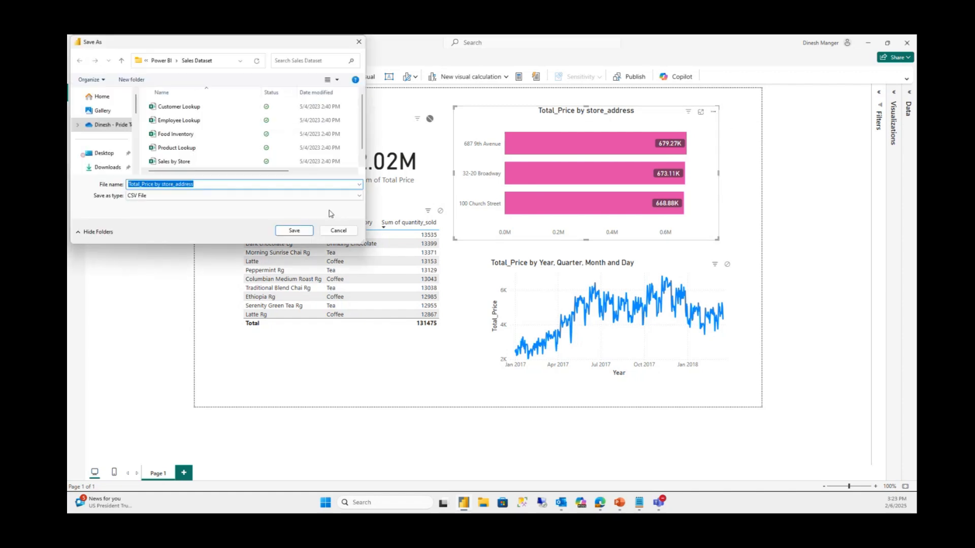
click(294, 231)
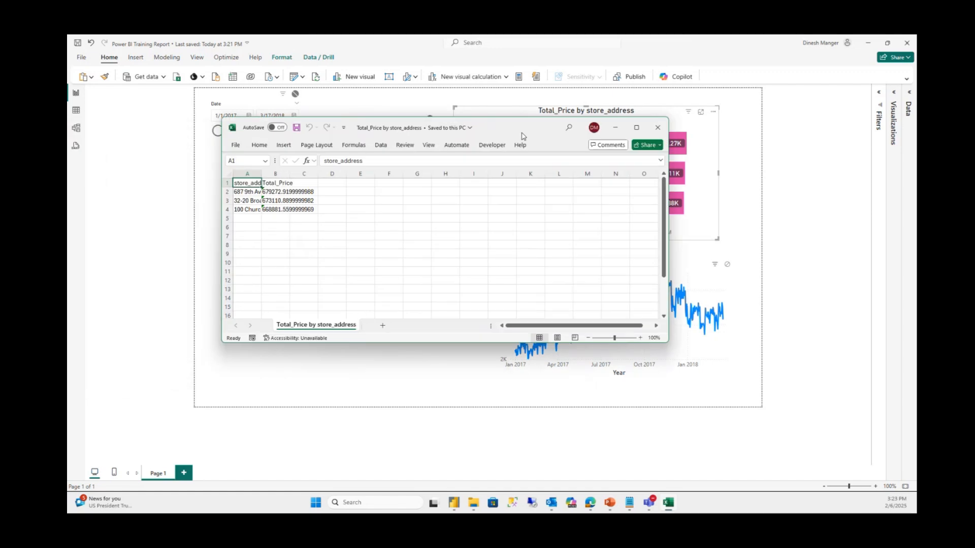
In Excel, fit columns A and B of the exported CSV to inspect the store totals, then close it without saving
double_click(261, 174)
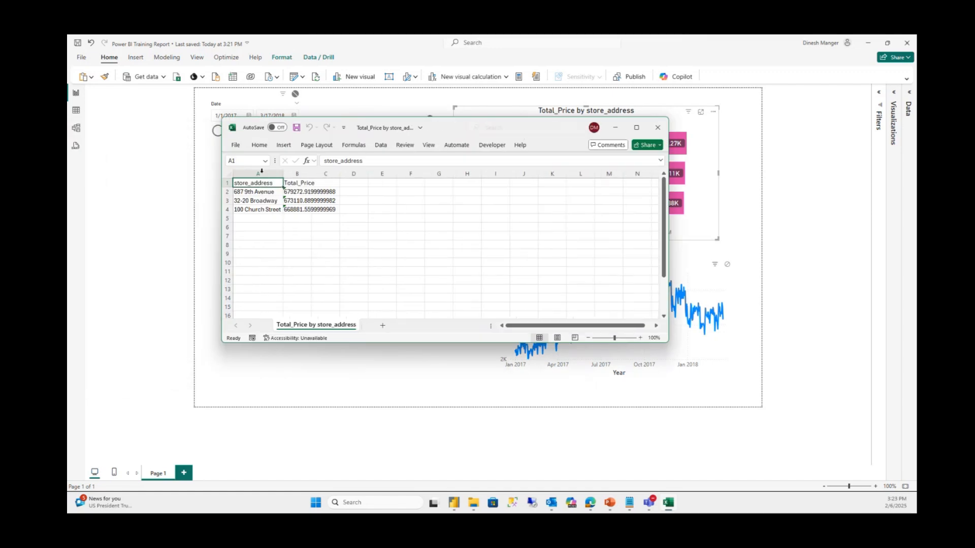
double_click(312, 174)
click(304, 191)
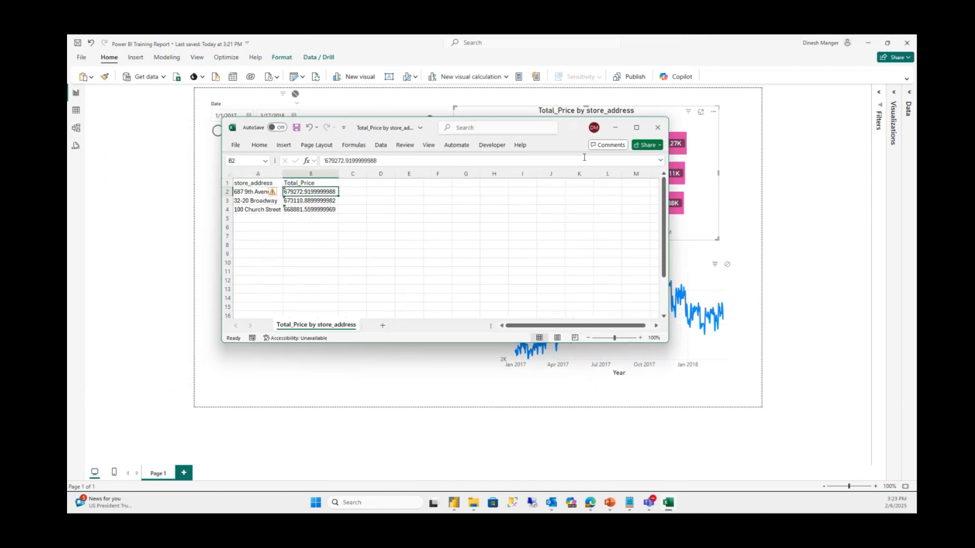
click(657, 130)
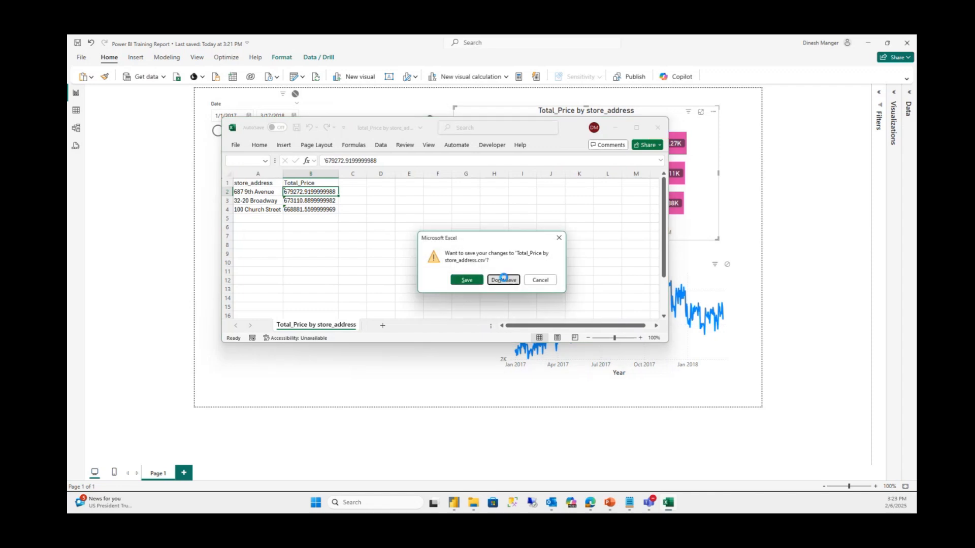
click(502, 279)
Make the top 10 products table slightly larger and move it against the page's left edge
click(445, 265)
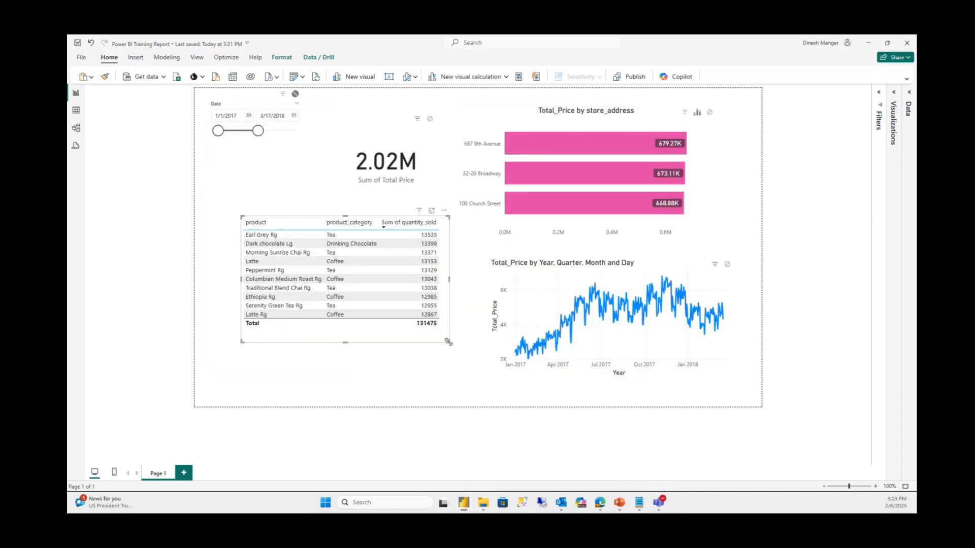
drag(449, 344, 584, 371)
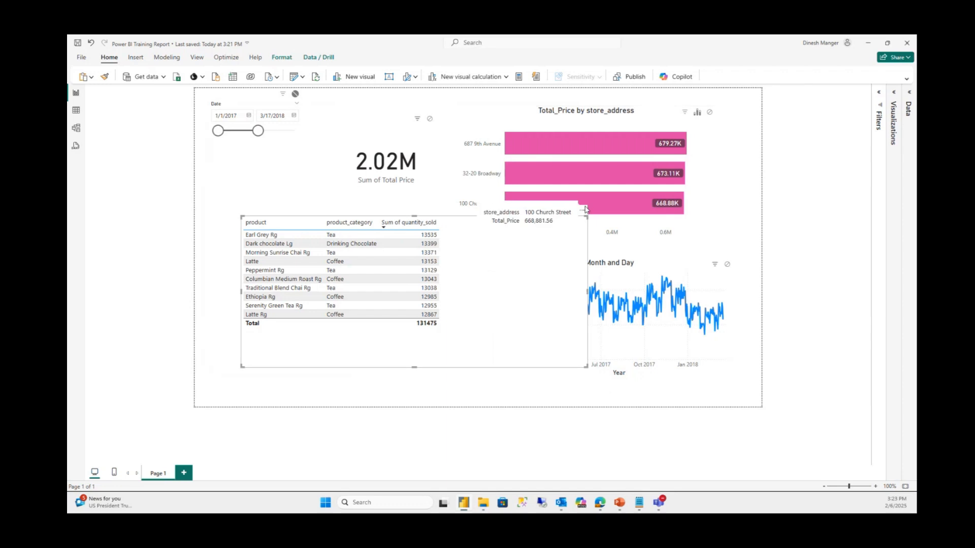
drag(588, 291, 453, 290)
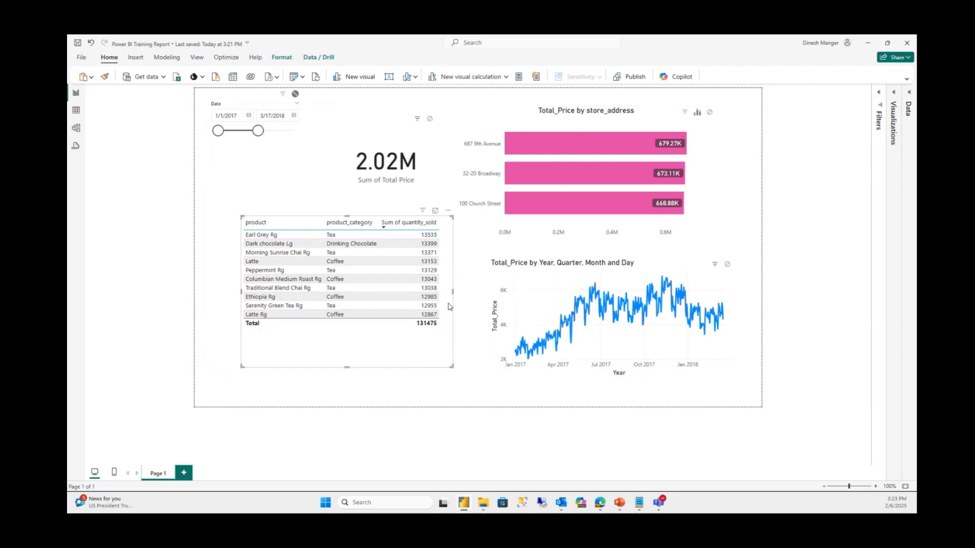
drag(430, 336, 387, 340)
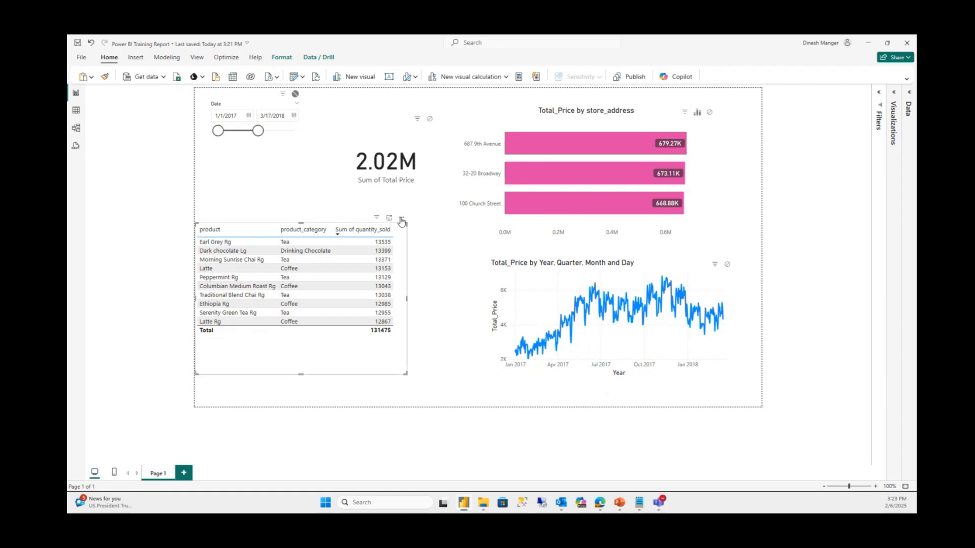
Move the top 10 products table slightly right, off the page's left edge, and shorten it by lowering its top edge
click(424, 336)
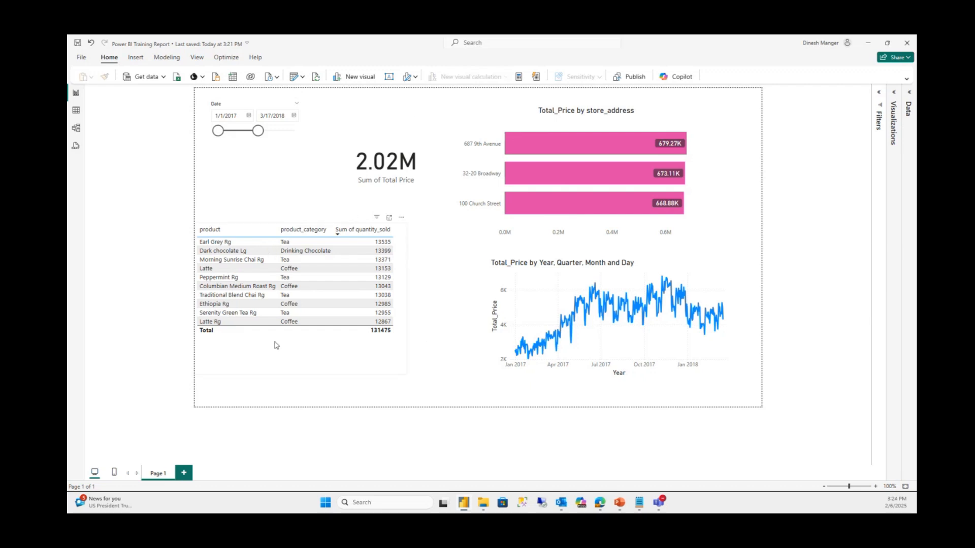
drag(261, 348, 272, 349)
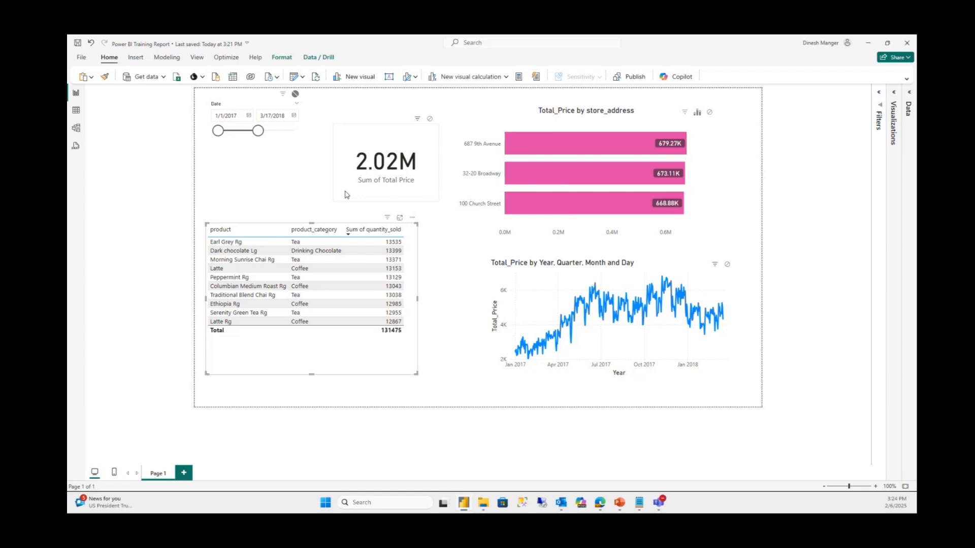
drag(312, 223, 309, 249)
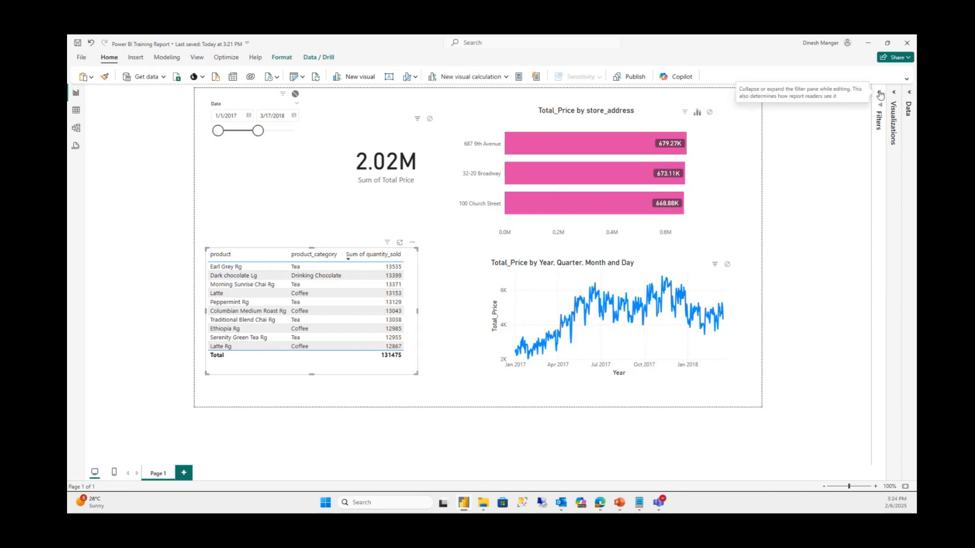
click(798, 169)
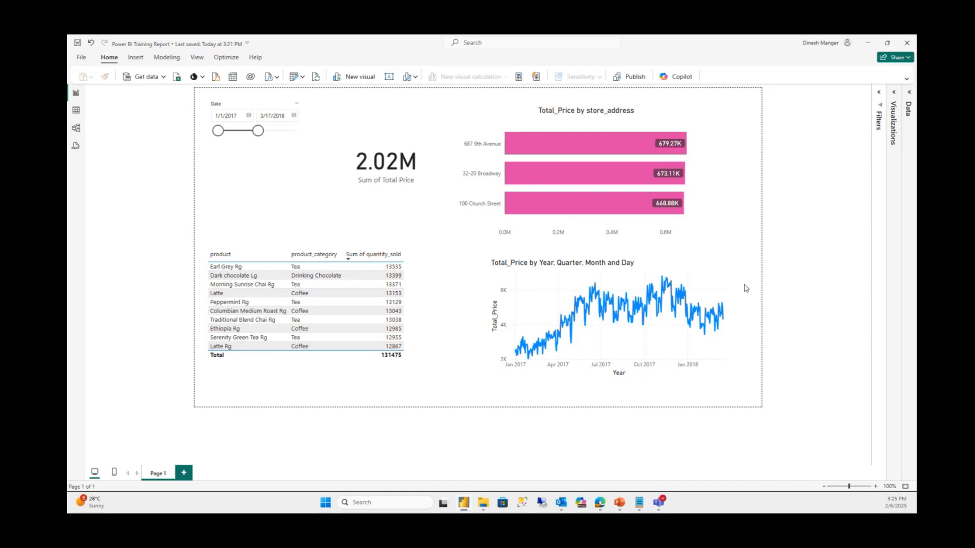
Extend the Date slicer's range so that it ends on 3/28/2019
mouse_move(736, 302)
click(397, 173)
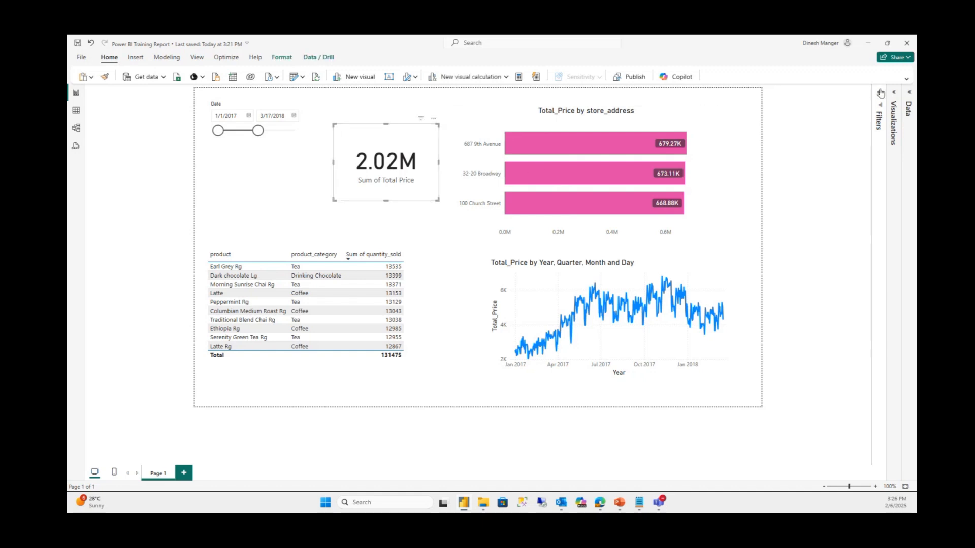
click(292, 133)
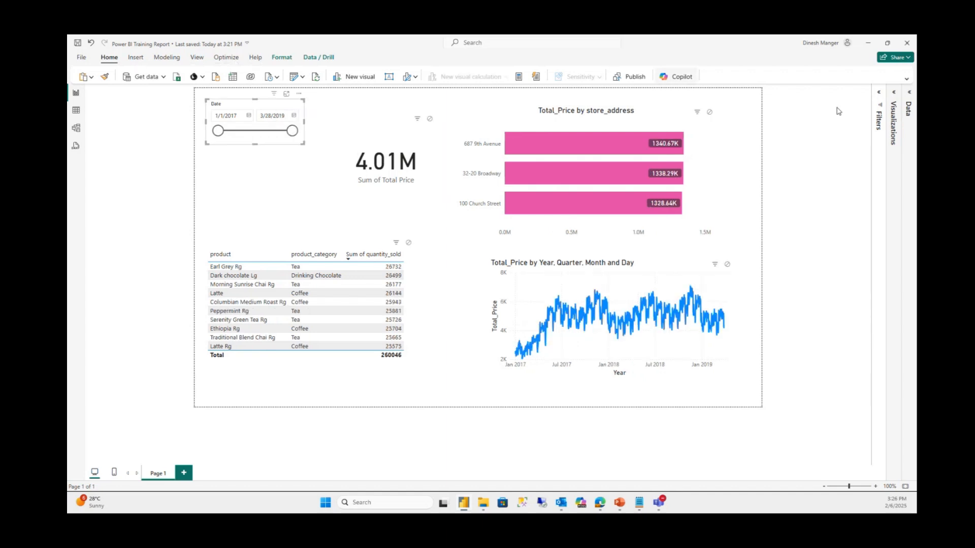
Format the Total_Price measure in Sales by Store as dollar currency with 2 decimal places
click(910, 93)
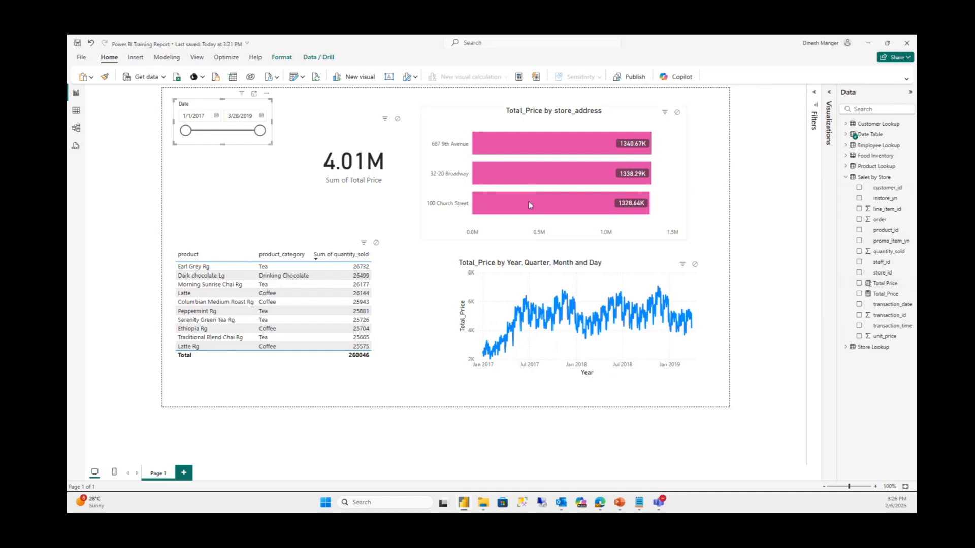
click(353, 174)
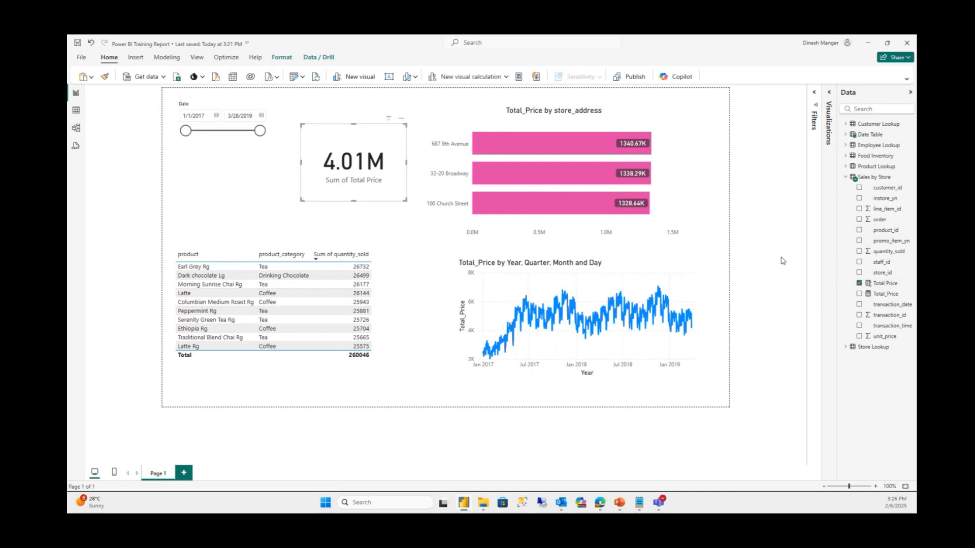
click(885, 294)
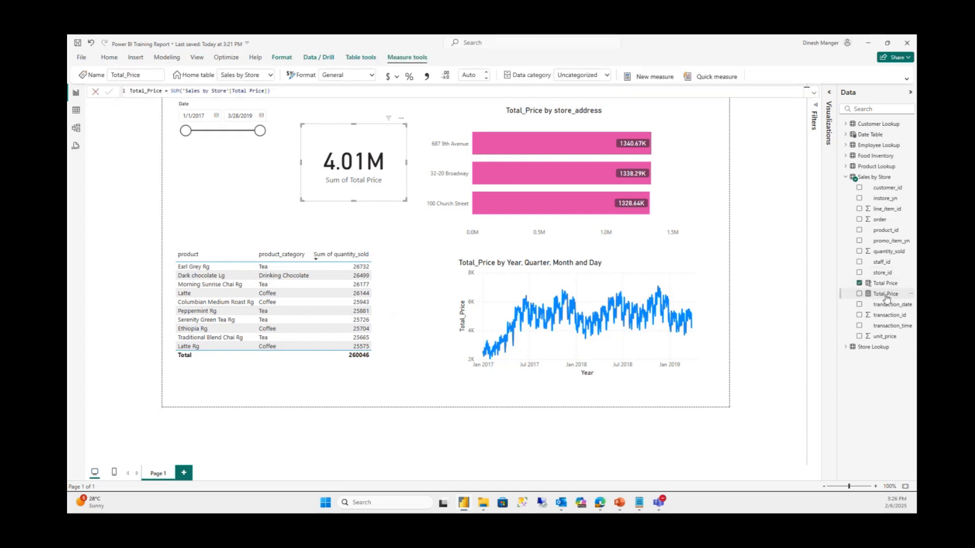
click(387, 77)
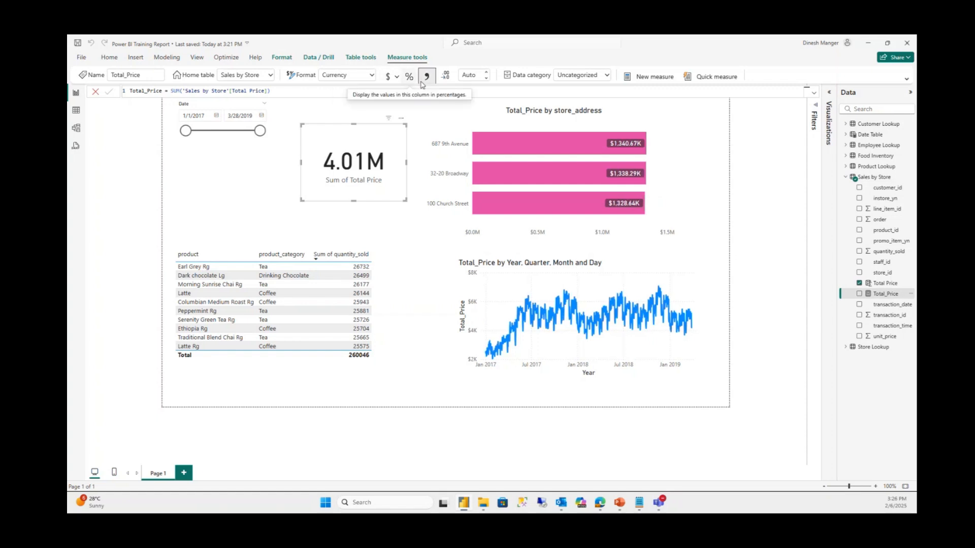
click(478, 76)
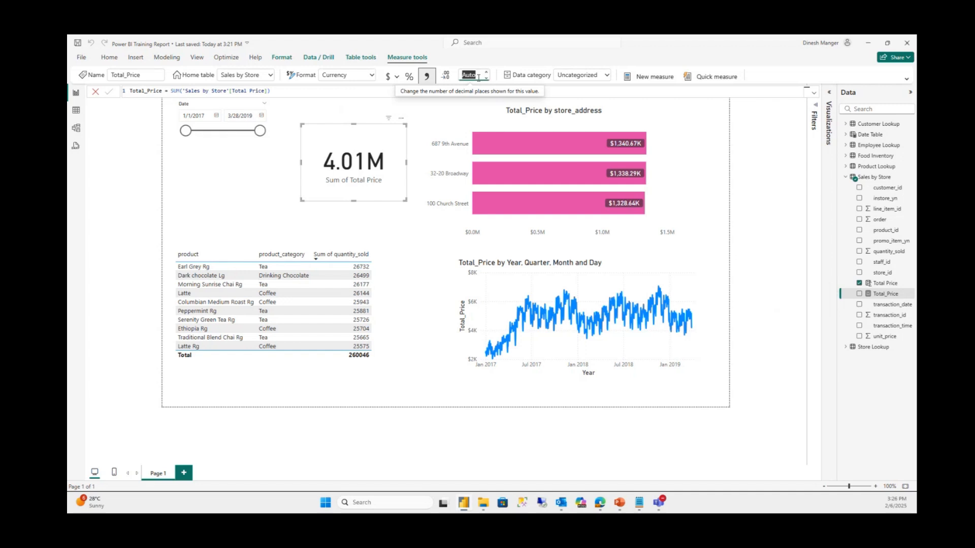
key(BackSpace)
click(509, 62)
click(467, 76)
text(2)
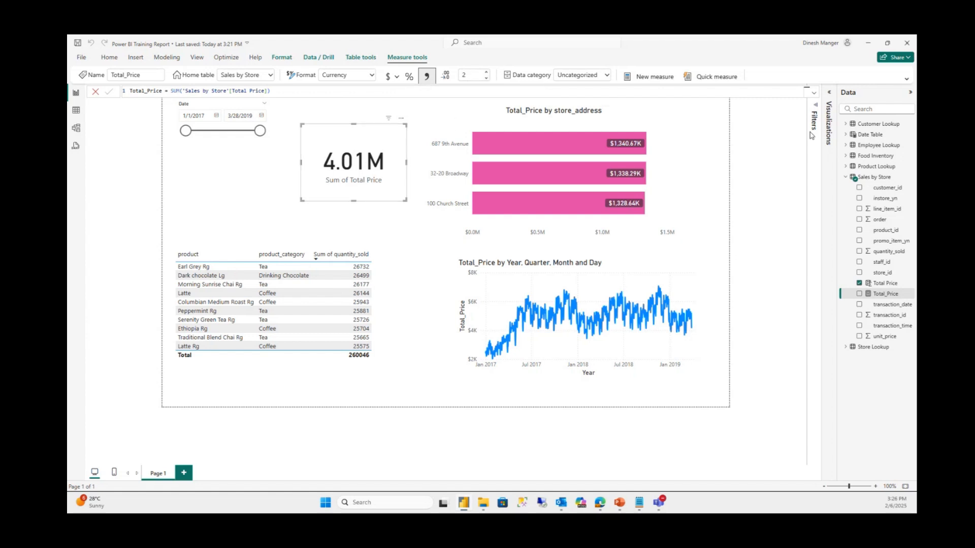
Replace the card's Sum of Total Price field with the Total_Price measure, and collapse the Visualizations and Data panes
click(829, 92)
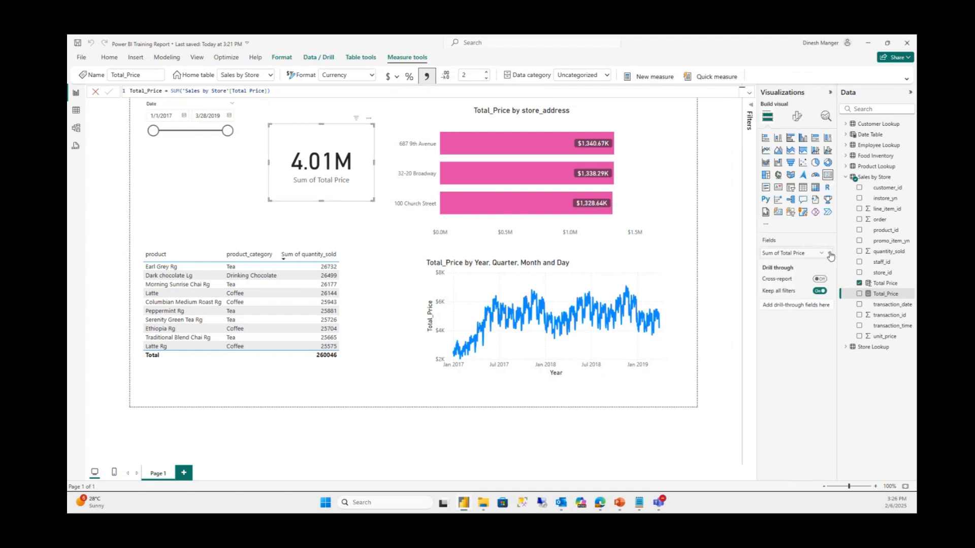
click(876, 286)
click(877, 293)
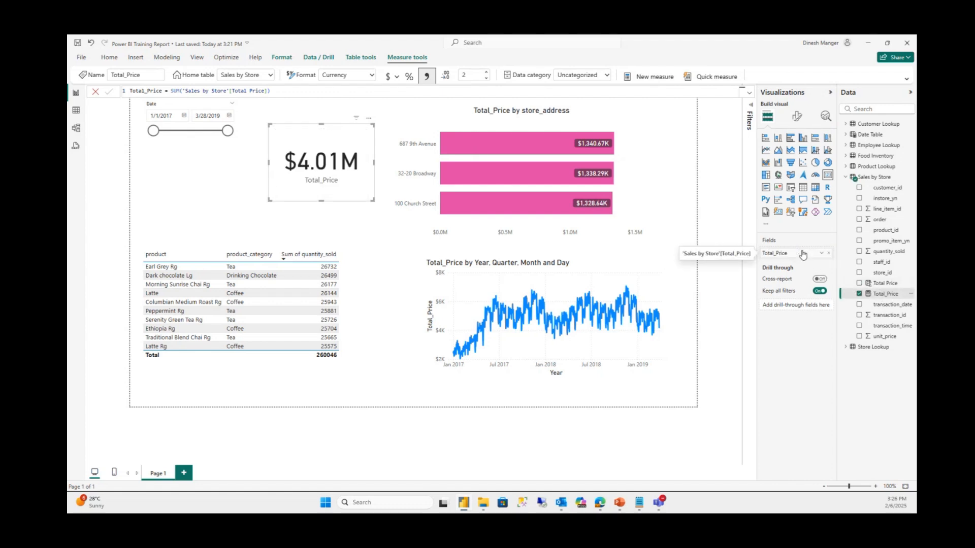
click(221, 193)
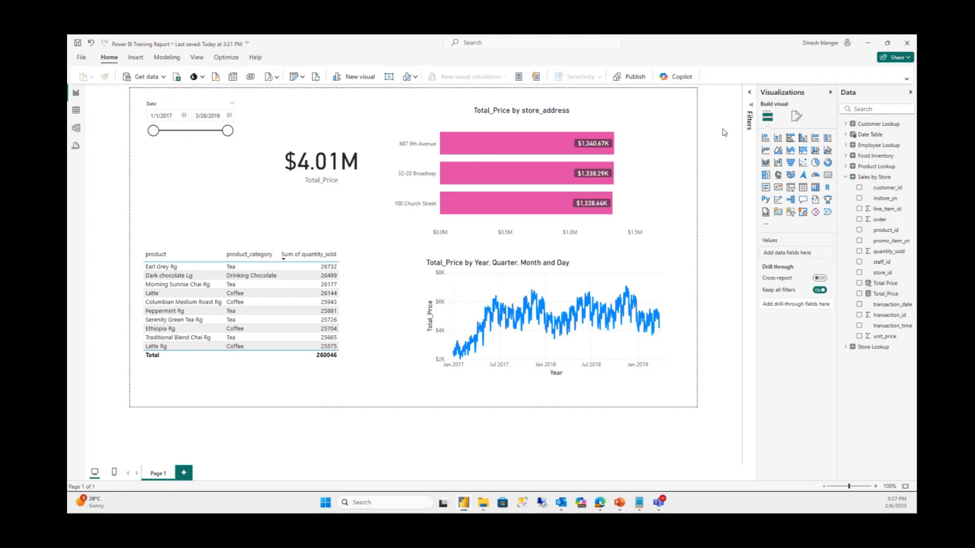
click(830, 92)
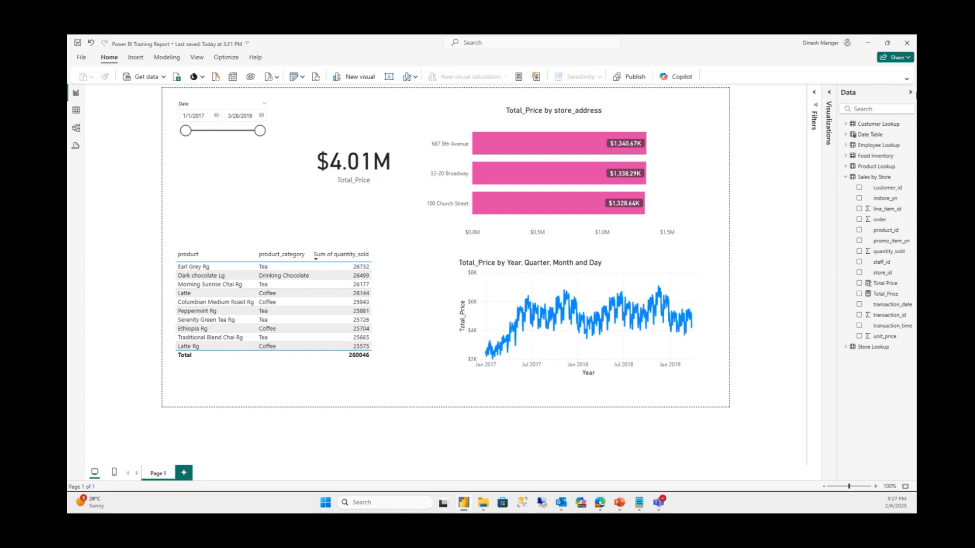
click(910, 93)
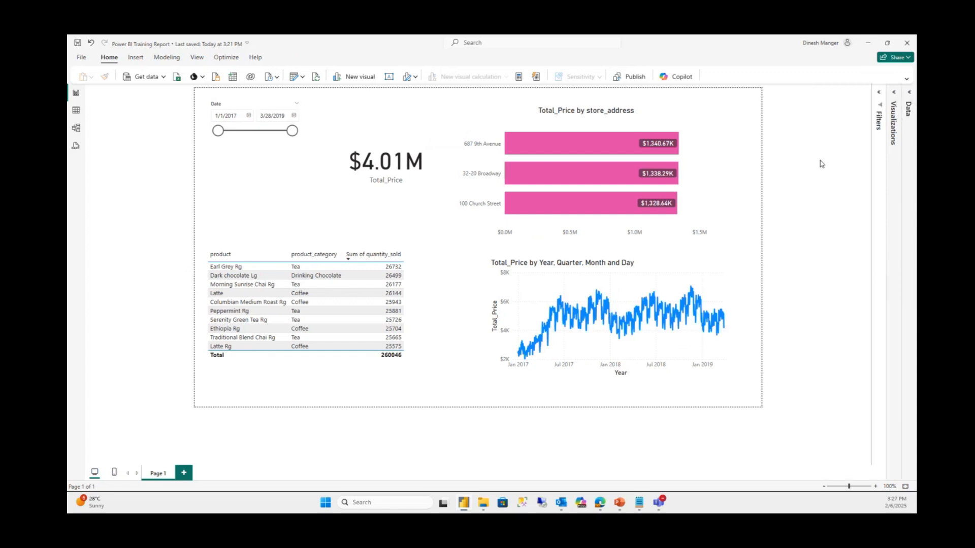
mouse_move(659, 502)
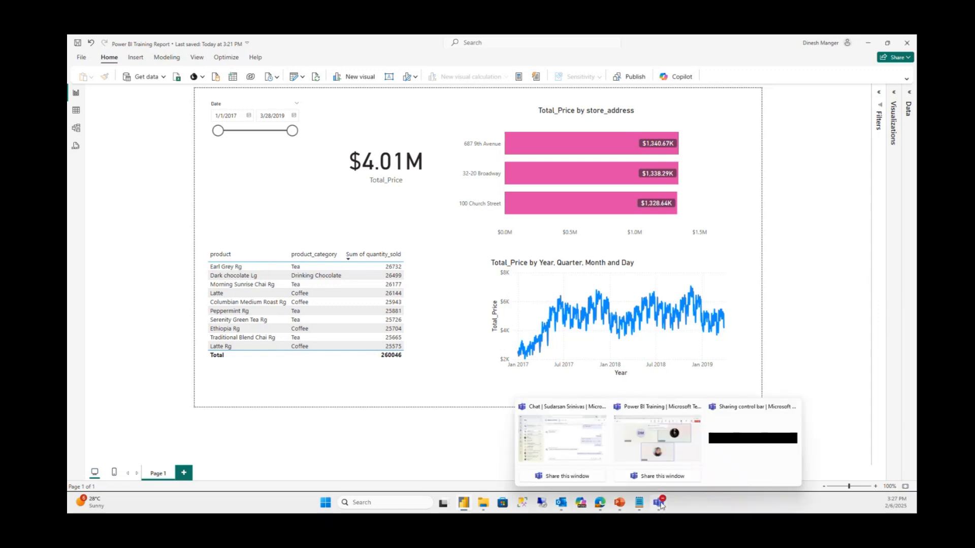